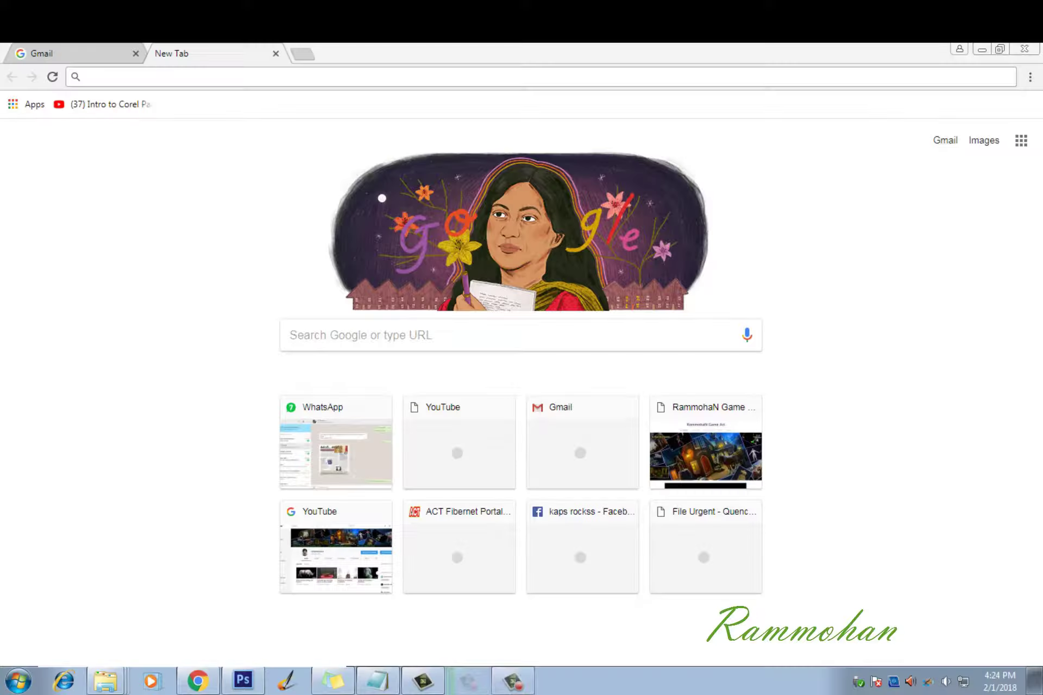
Search Google Images for 'fashion design' and scroll through the results.
type("f")
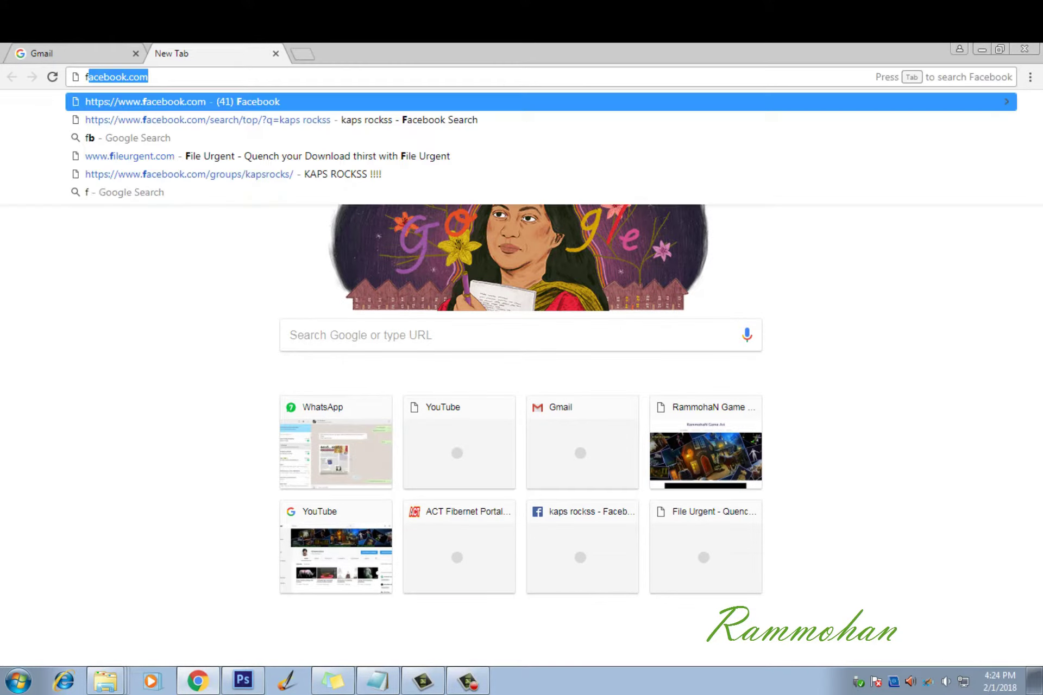
type("as")
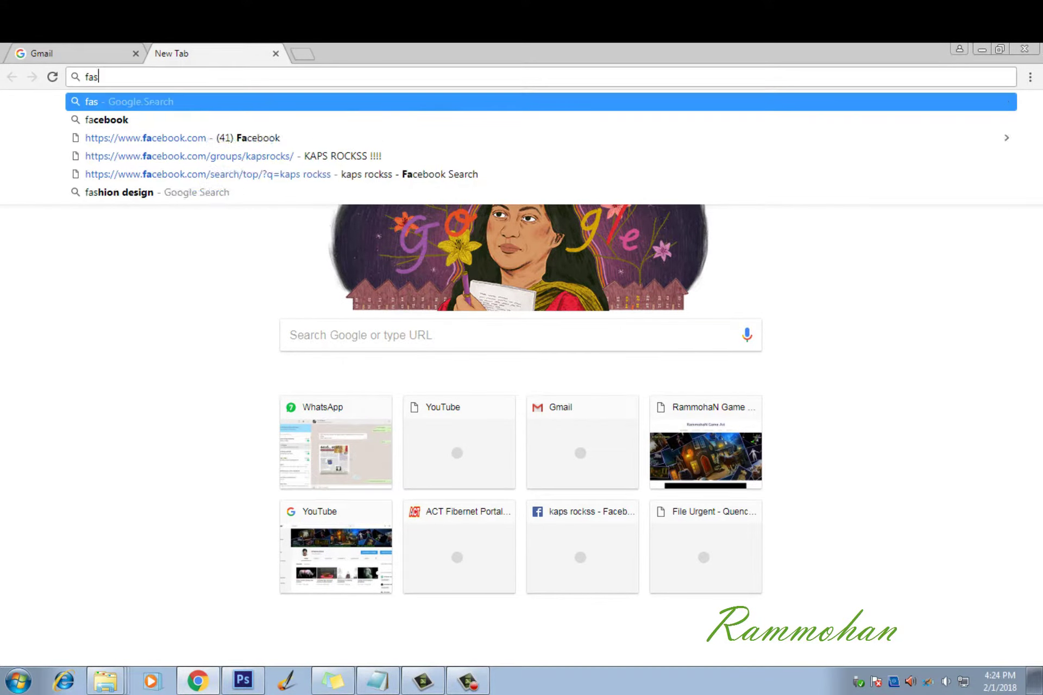
type("hion des")
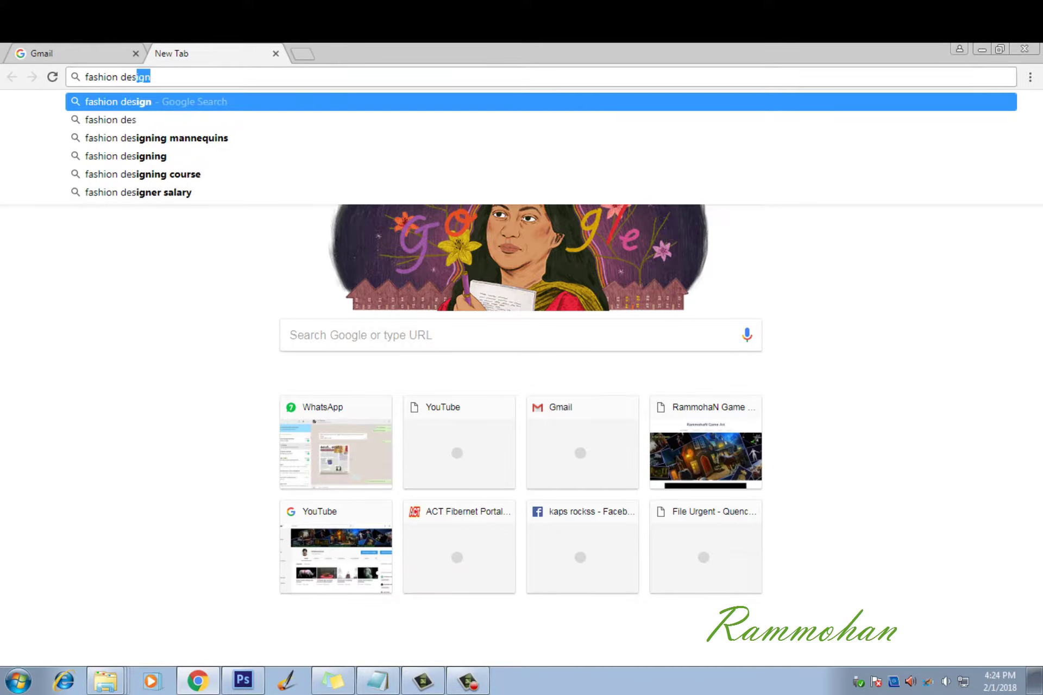
type("ign")
key("Return")
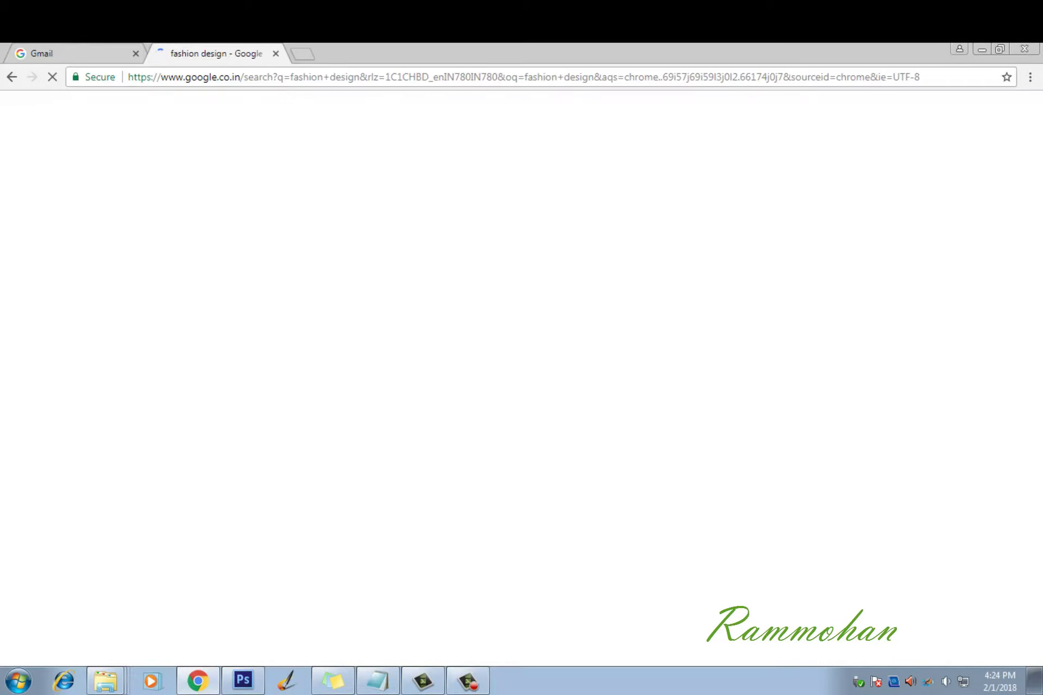
left_click(168, 162)
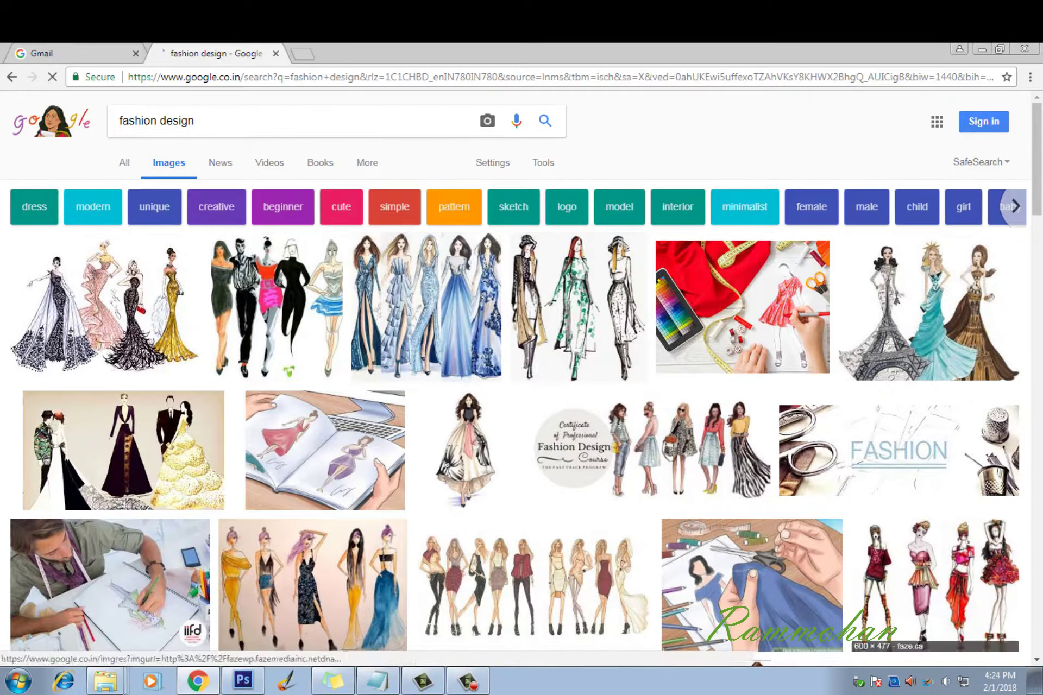
scroll(521, 380, "down", 4)
scroll(907, 408, "down", 3)
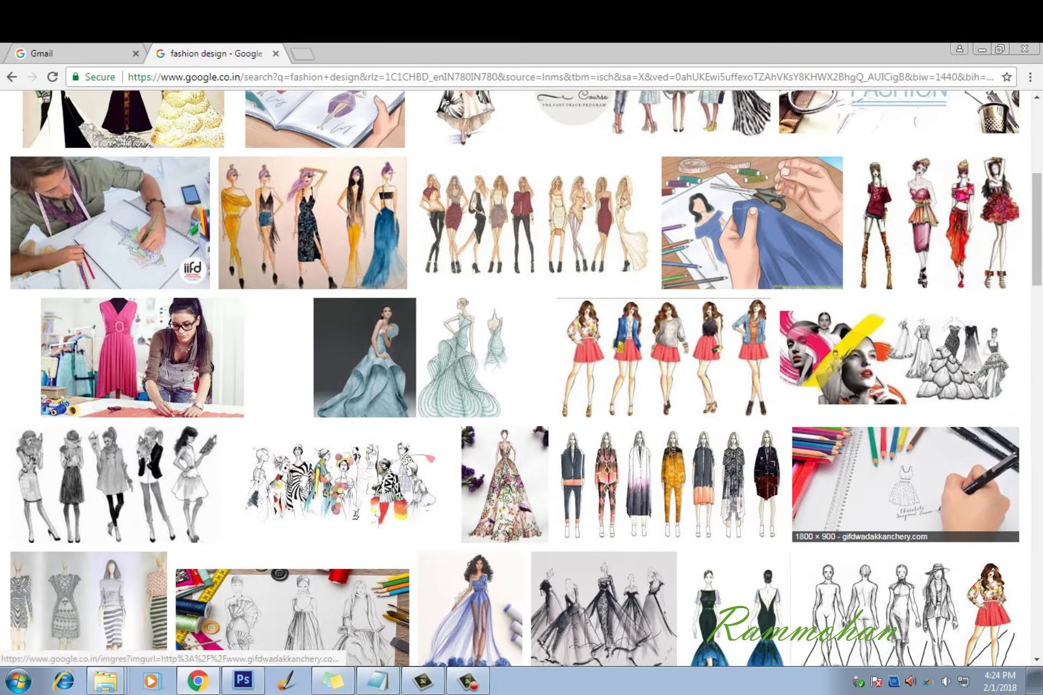
scroll(907, 407, "down", 4)
scroll(847, 423, "down", 8)
scroll(848, 423, "down", 7)
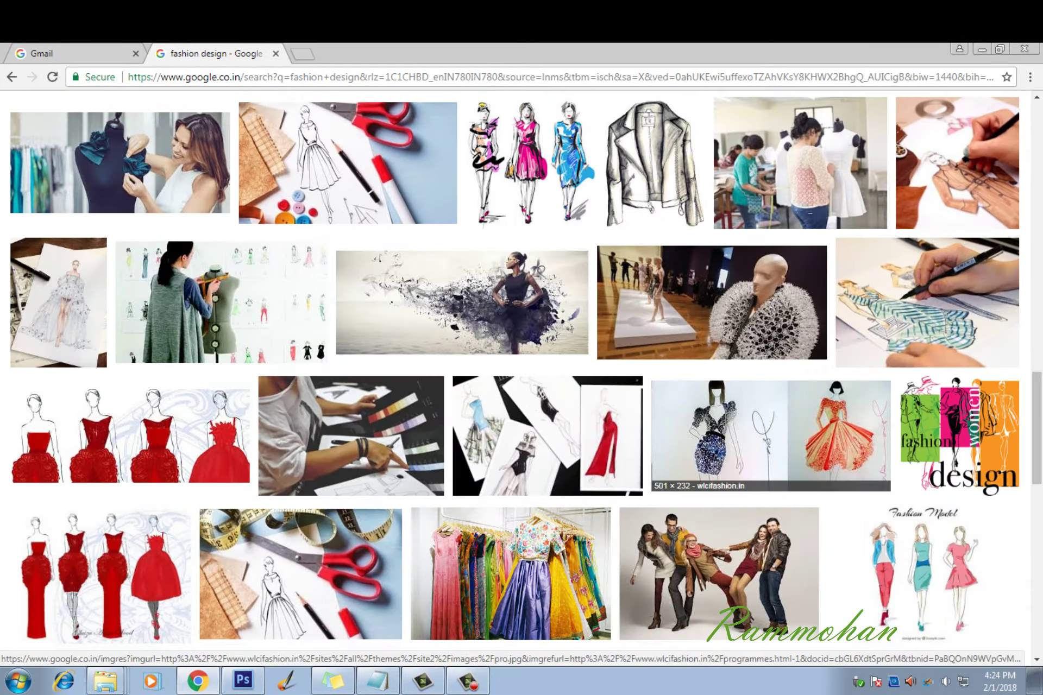
scroll(771, 435, "down", 9)
scroll(772, 435, "up", 2)
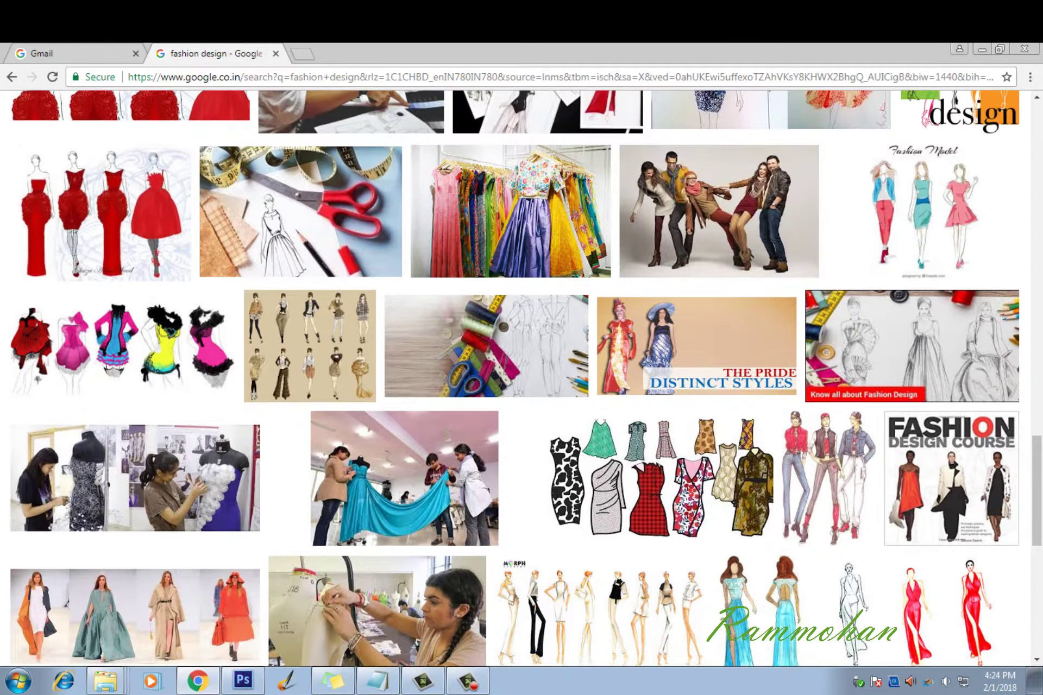
scroll(771, 434, "up", 15)
scroll(522, 380, "up", 5)
scroll(522, 381, "up", 7)
scroll(521, 380, "up", 6)
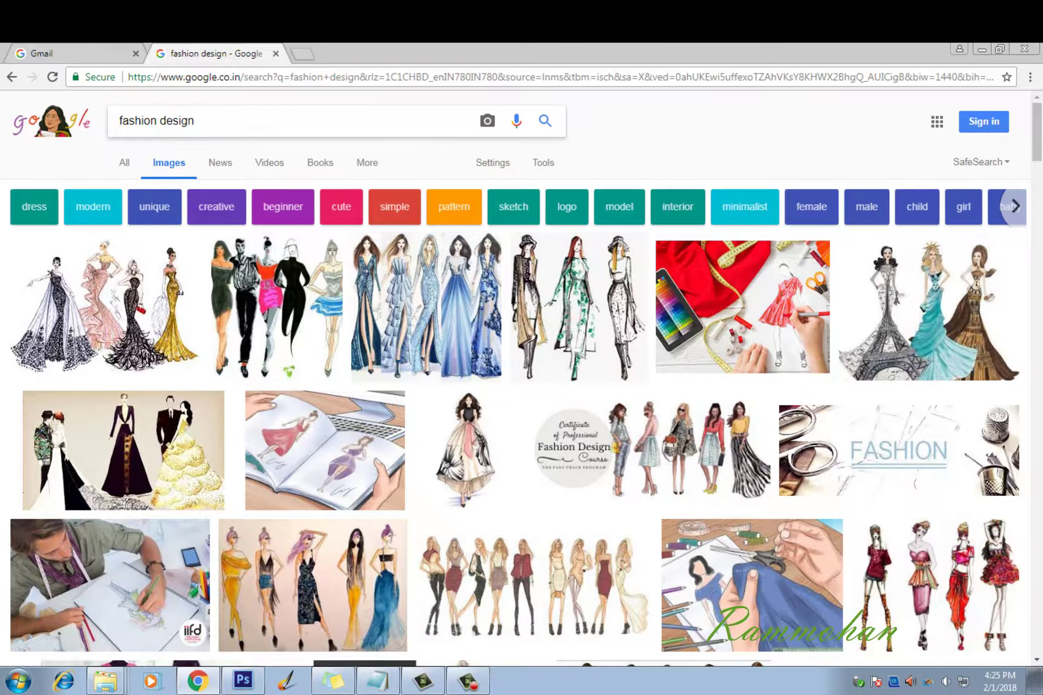
Search for 'fashion designing mannequins' using the suggestion list.
type("ing m")
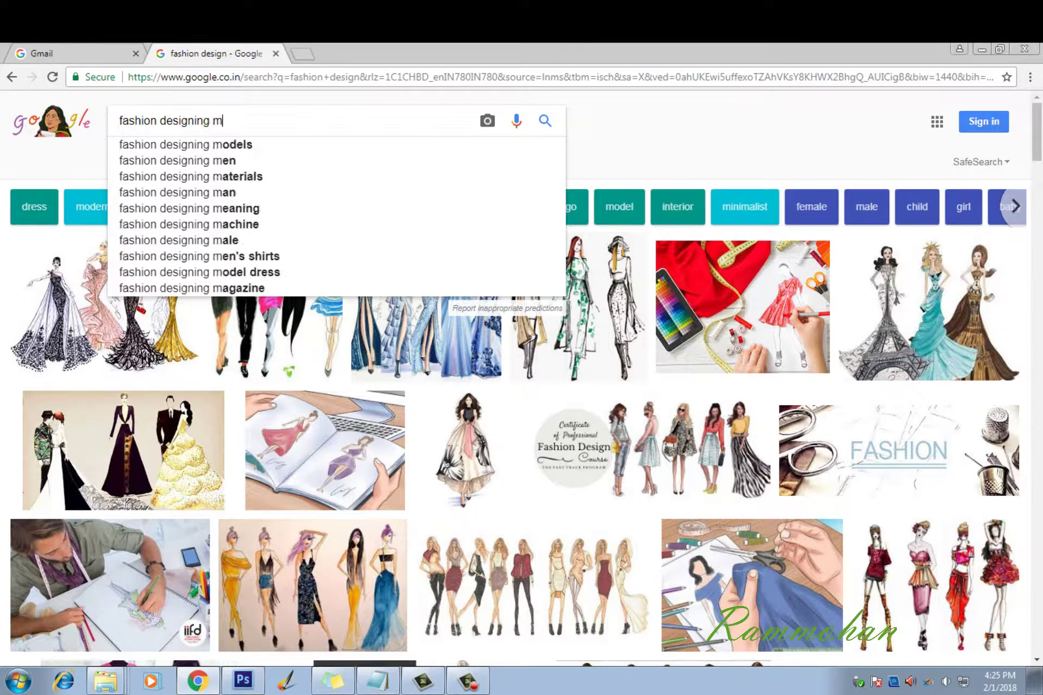
type("ani")
key("BackSpace")
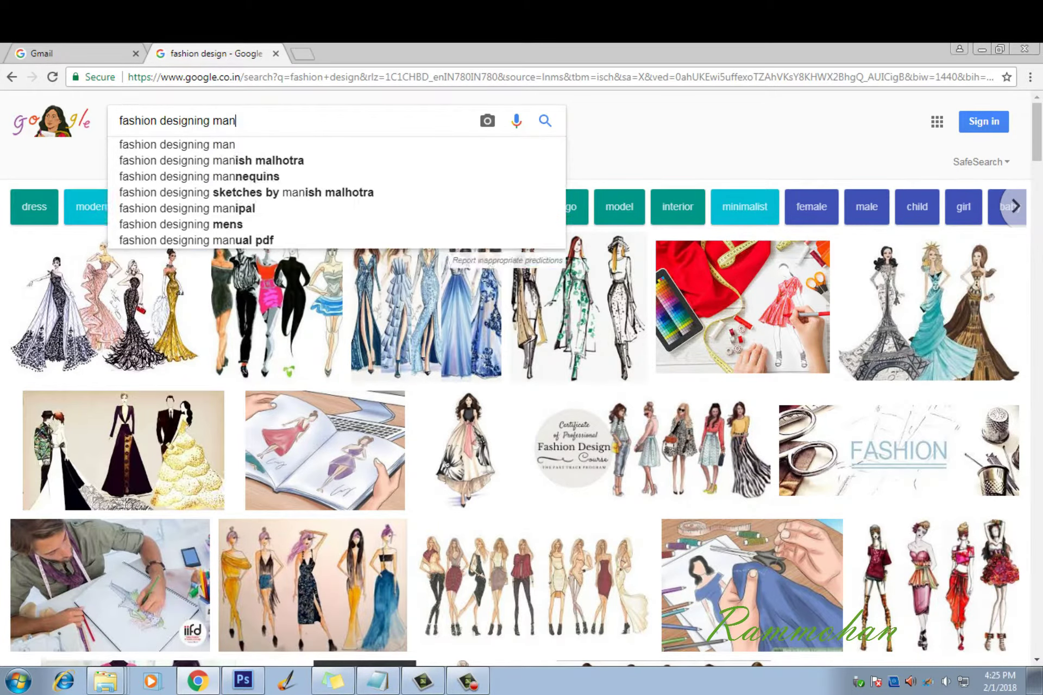
type("iqui")
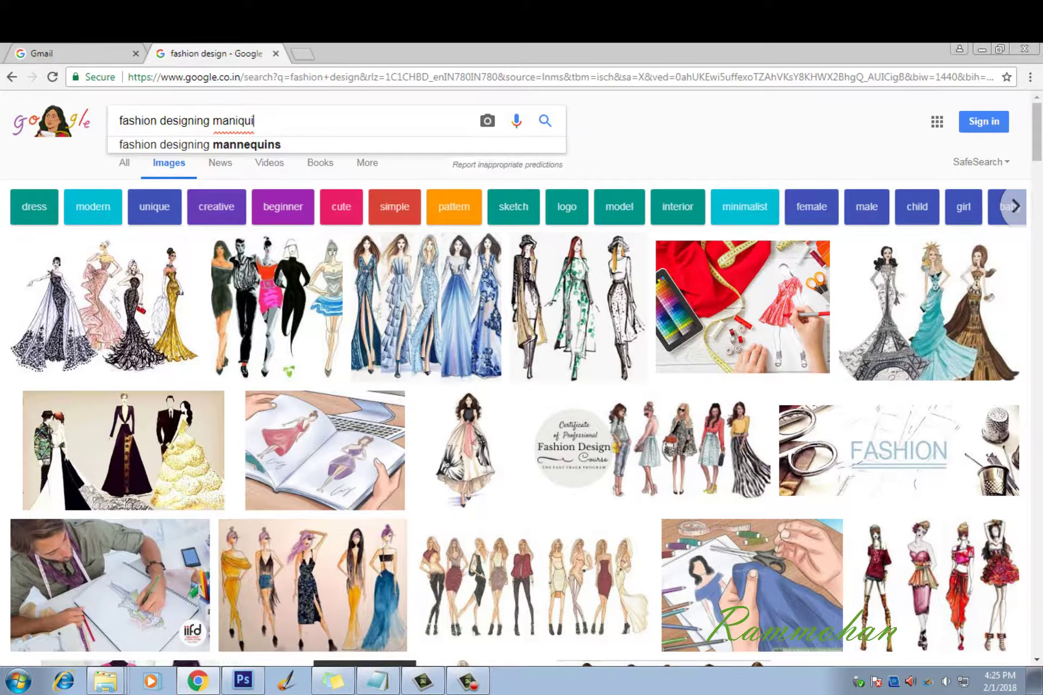
key("Down")
key("Return")
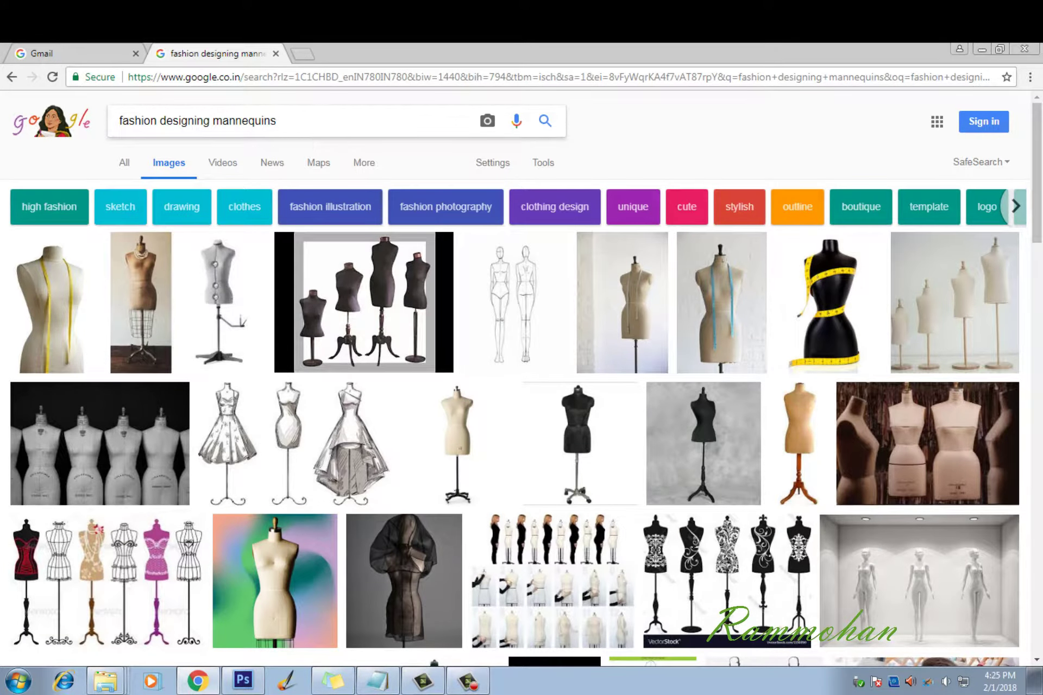
Refine the query to 'black mannequins' and browse the image results.
left_click_drag(212, 121, 119, 121)
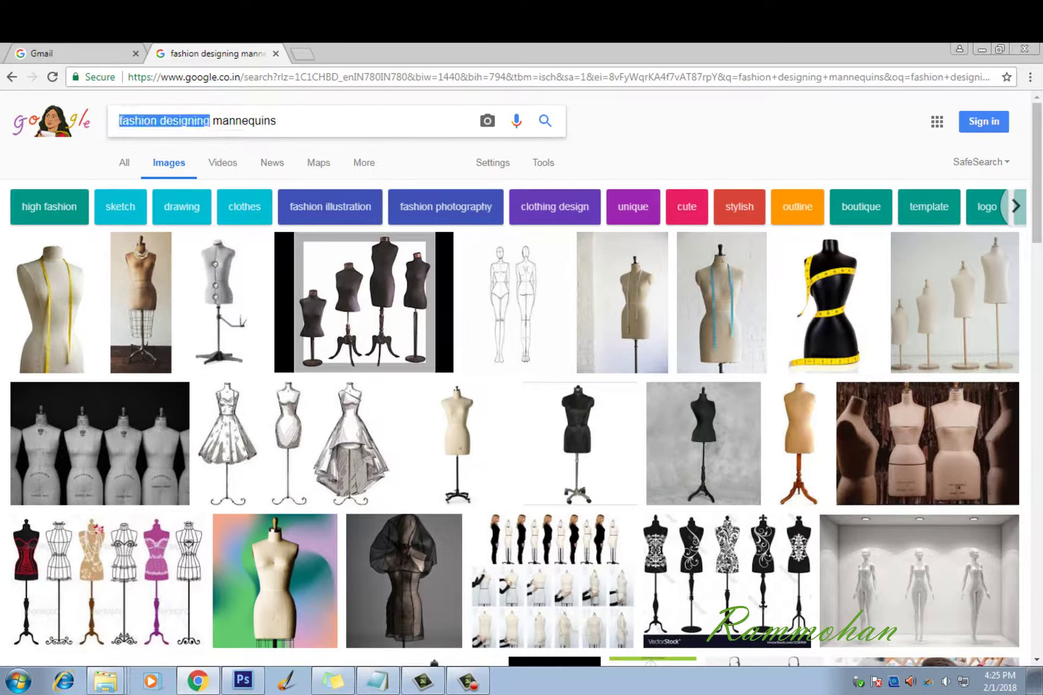
type("black")
key("Return")
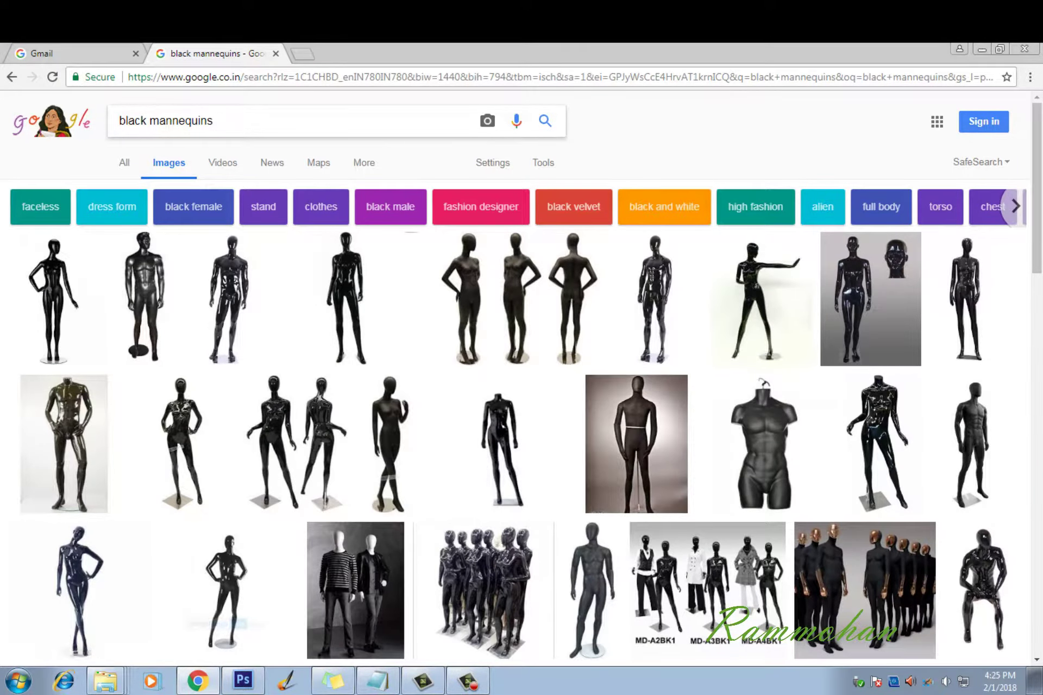
scroll(522, 380, "down", 4)
scroll(521, 380, "down", 5)
scroll(521, 380, "down", 4)
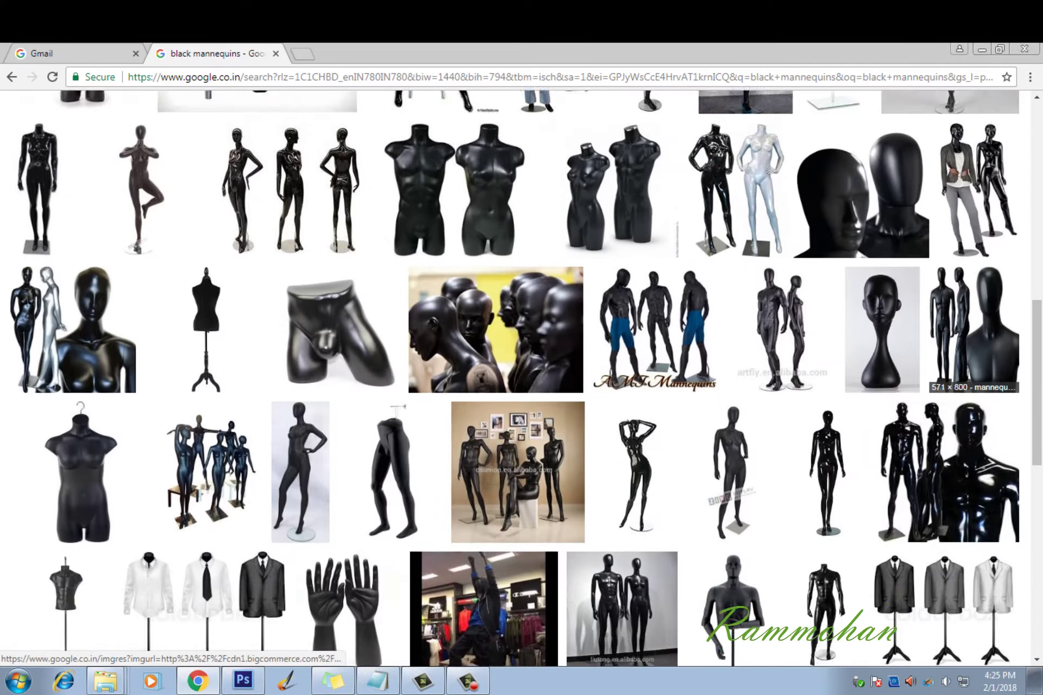
scroll(973, 383, "up", 6)
scroll(973, 383, "up", 7)
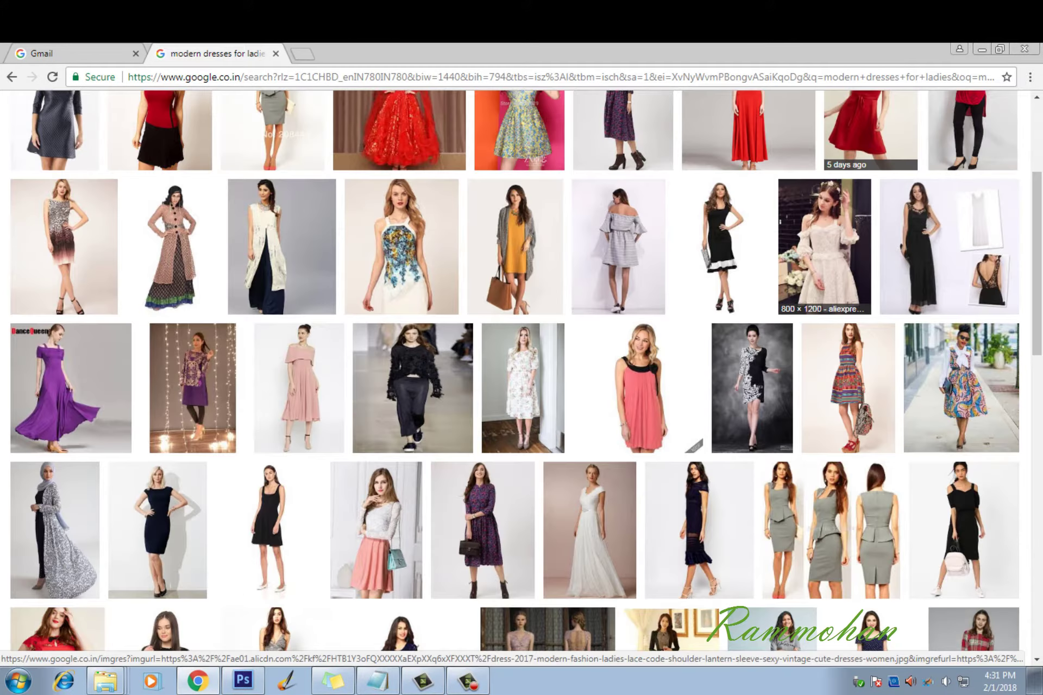
Browse the image results and preview a three-dress image.
scroll(521, 380, "down", 1)
scroll(521, 380, "down", 3)
scroll(522, 380, "down", 1)
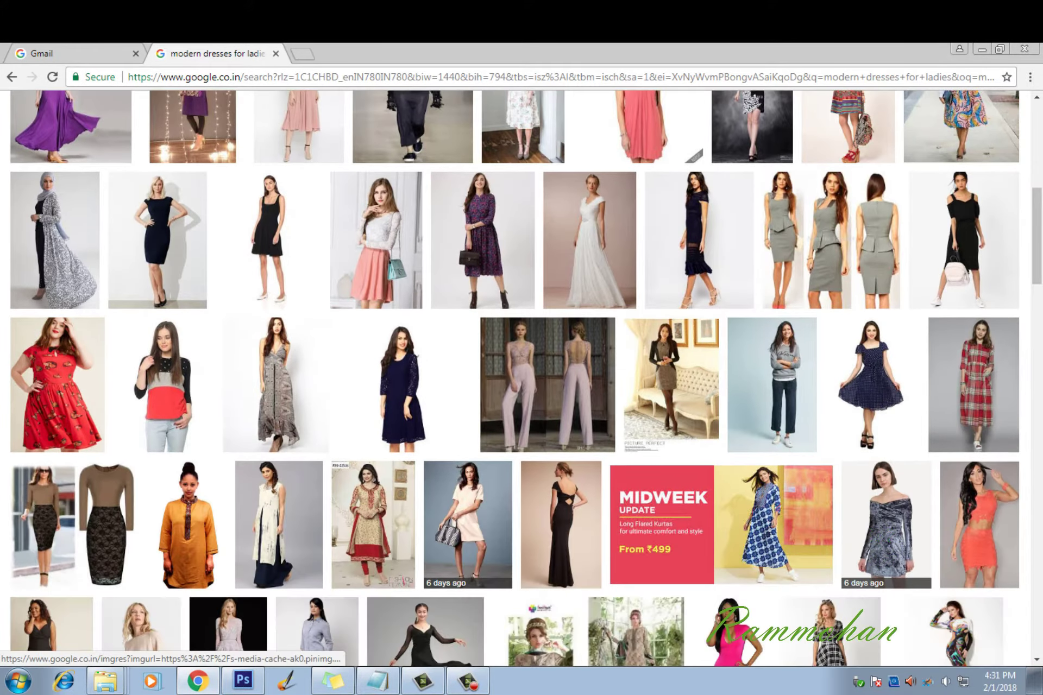
scroll(836, 336, "down", 2)
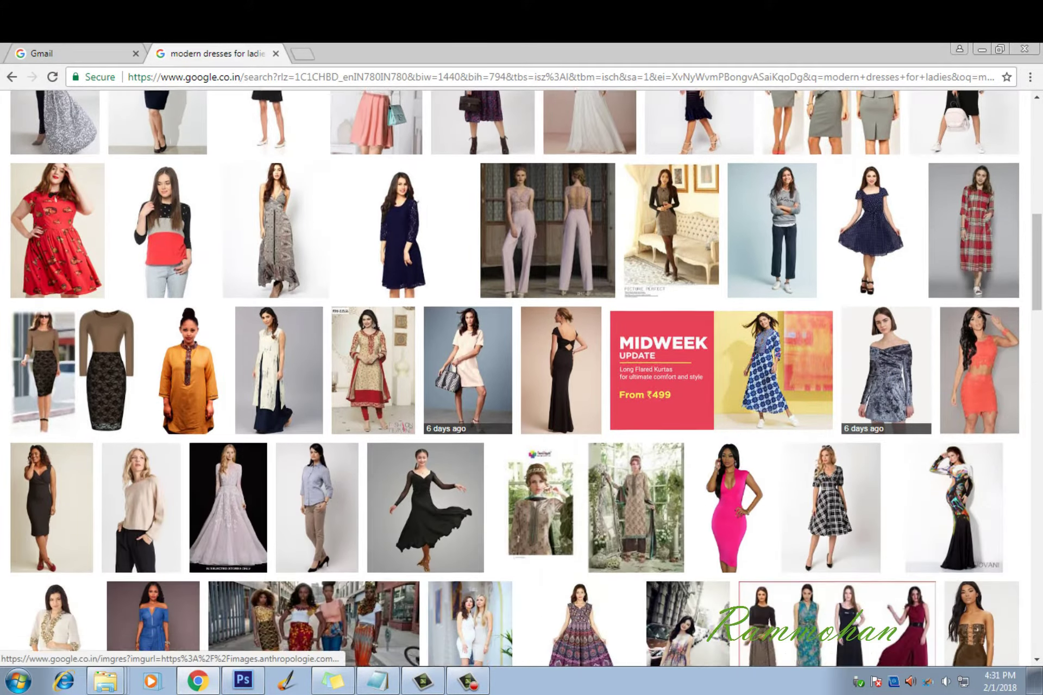
scroll(837, 337, "down", 3)
scroll(837, 337, "down", 1)
scroll(836, 337, "down", 1)
scroll(837, 337, "down", 2)
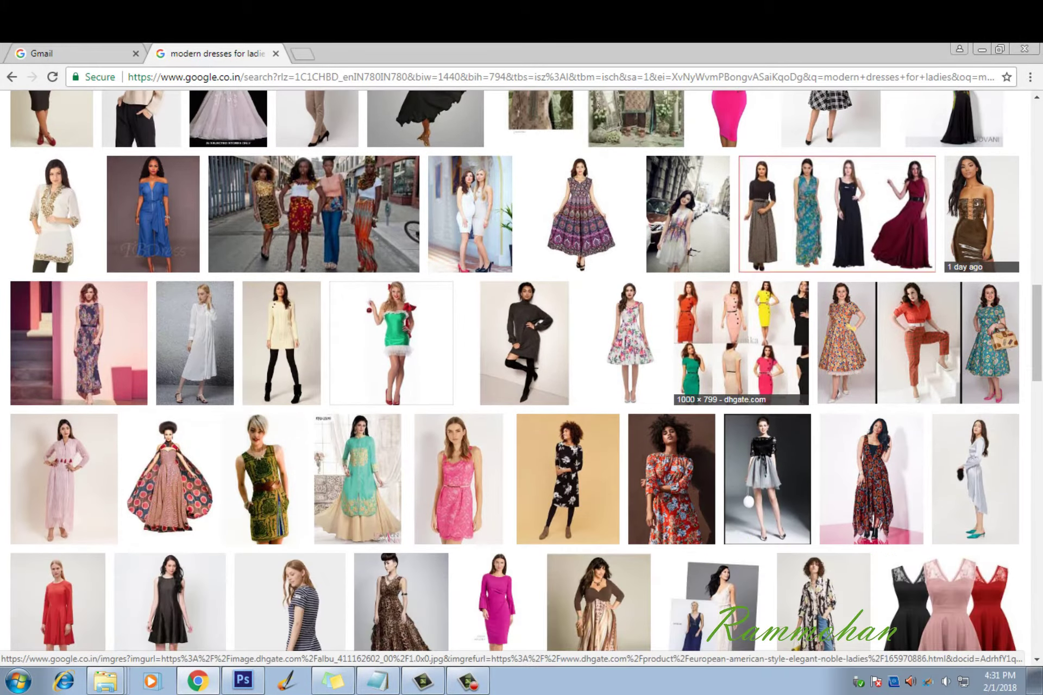
scroll(598, 478, "down", 3)
scroll(723, 543, "down", 4)
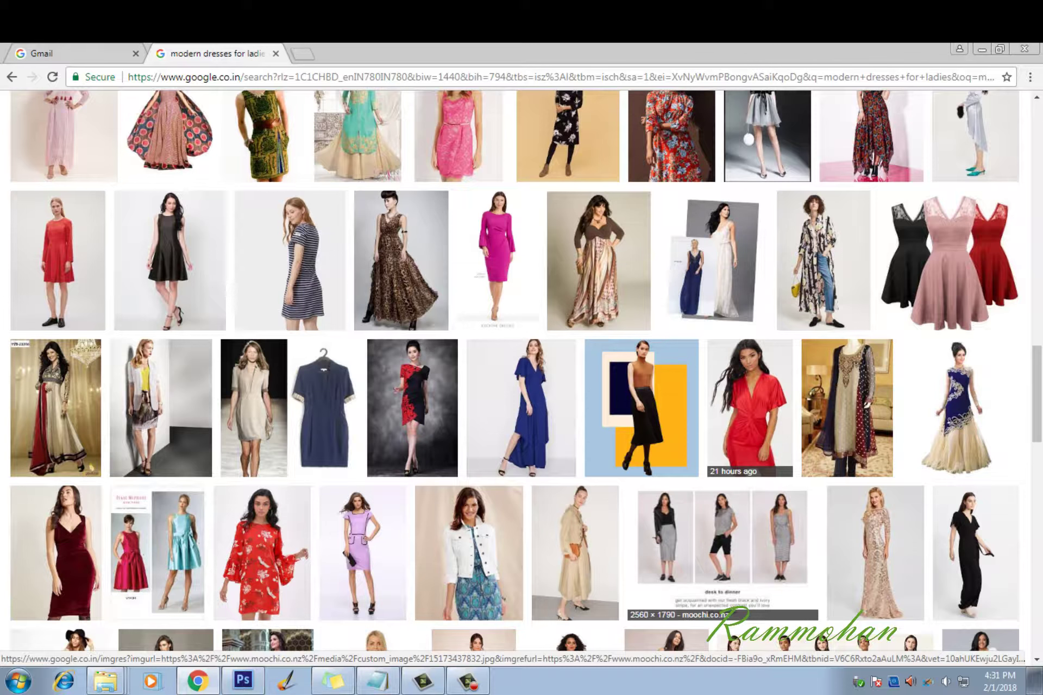
scroll(722, 543, "down", 1)
scroll(722, 544, "up", 1)
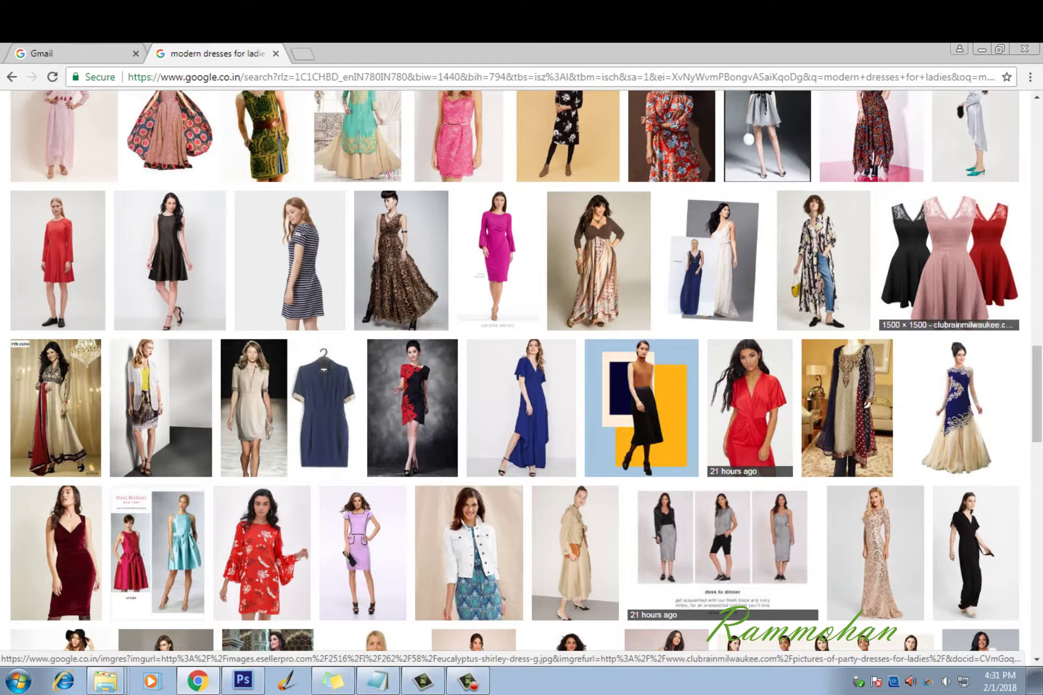
left_click(948, 261)
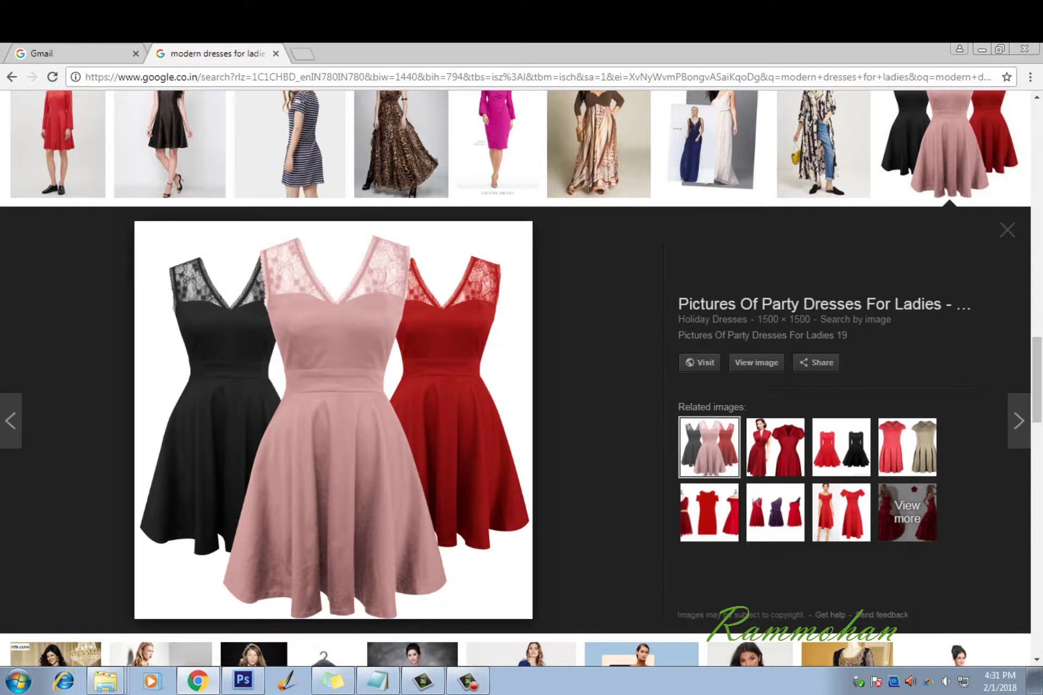
right_click(400, 351)
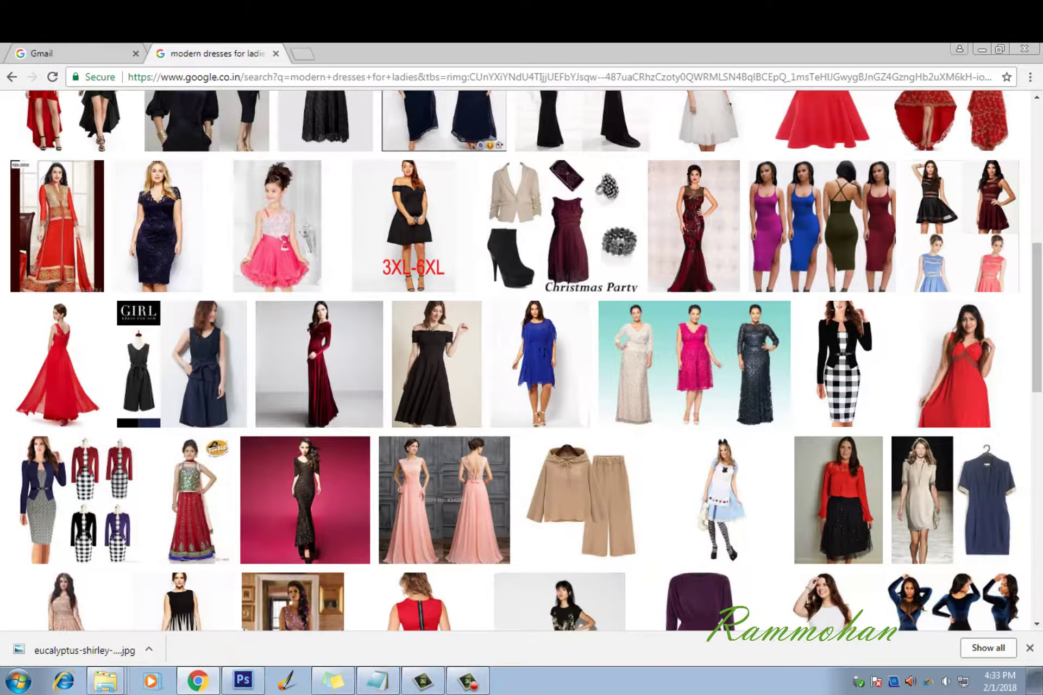
scroll(444, 424, "down", 1)
Search for images similar to the pink gown and preview the long wedding dress results.
left_click(444, 424)
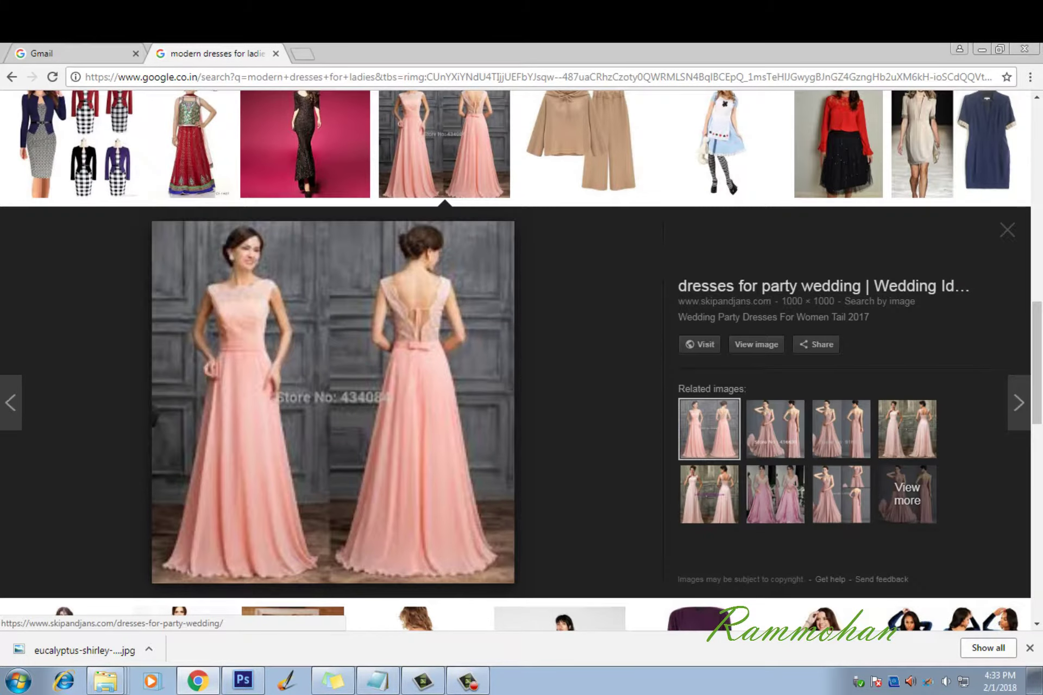
left_click(880, 302)
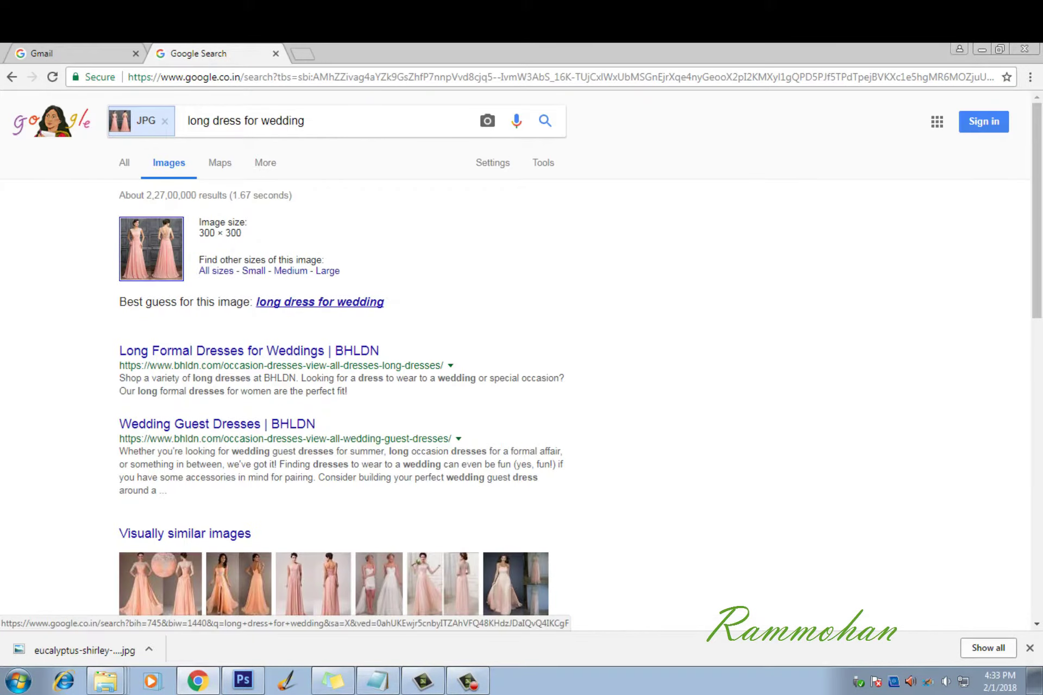
left_click(320, 302)
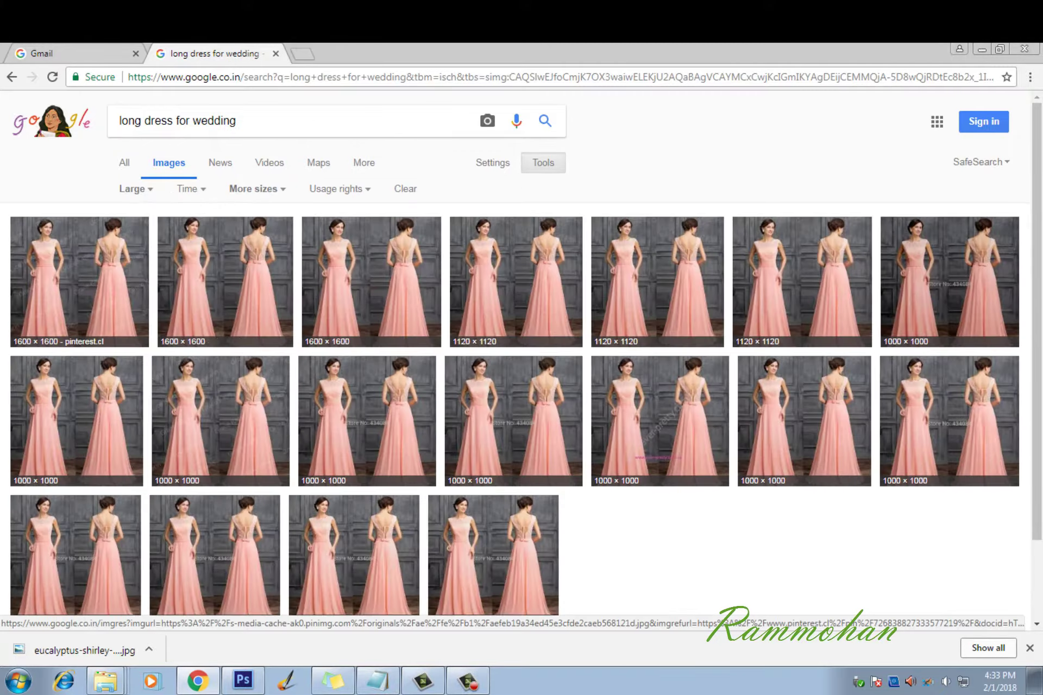
left_click(77, 274)
left_click(226, 143)
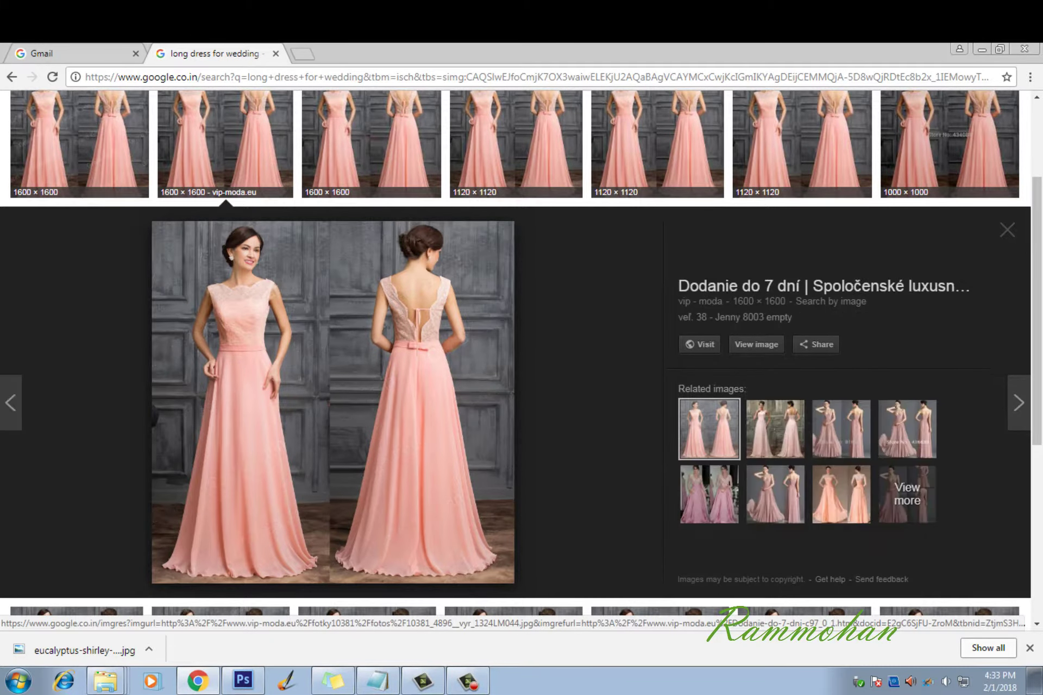
Save the pink gown image to disk and close the large preview.
right_click(352, 232)
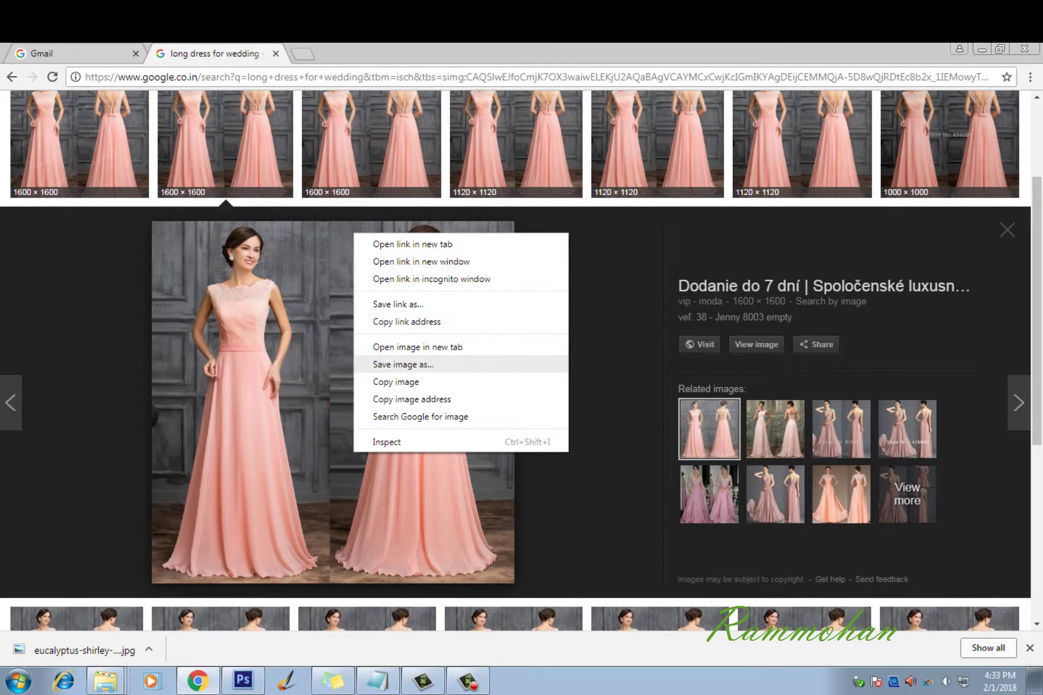
left_click(381, 364)
key("Return")
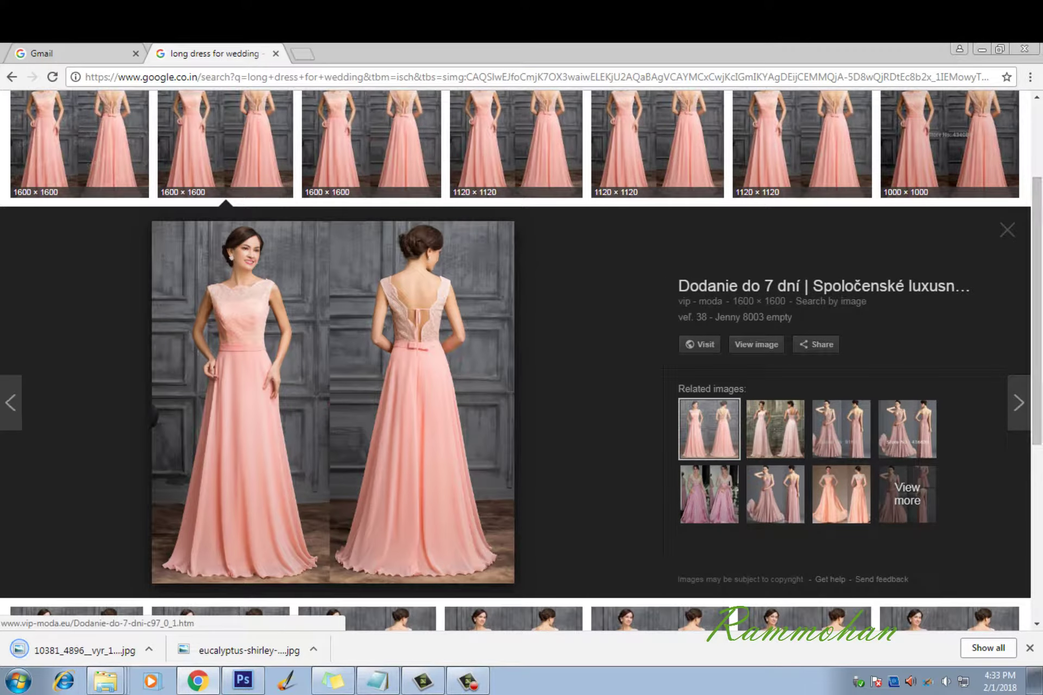
left_click(1007, 230)
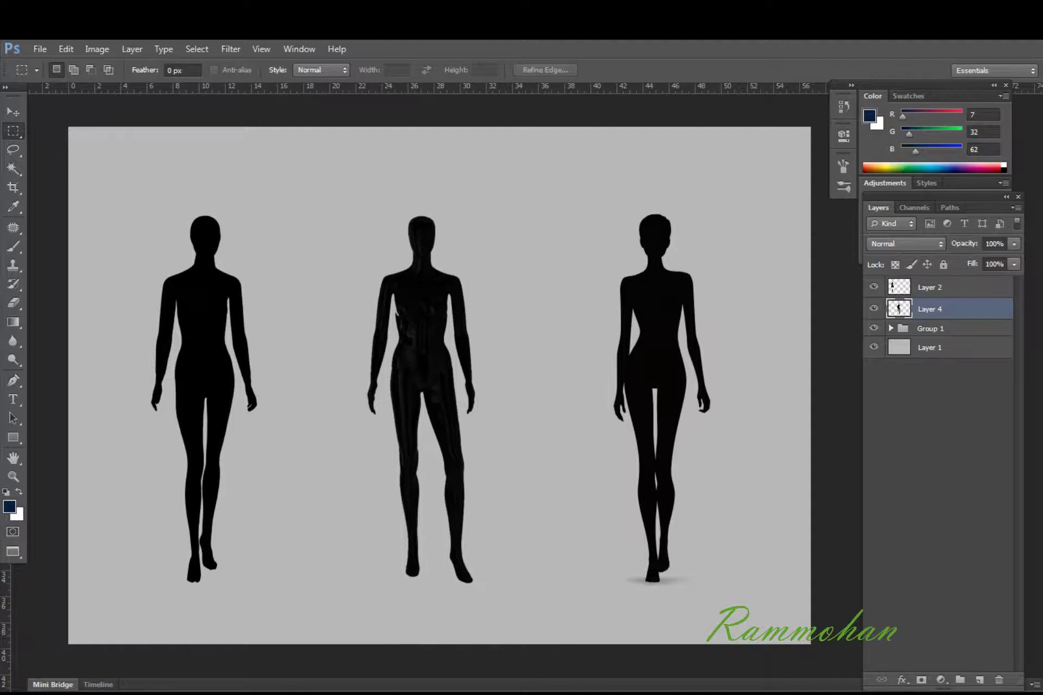
Group Layer 2 and Layer 4 separately, collapse both groups, and reposition Group 3.
left_click(873, 287)
key("alt+bracketright")
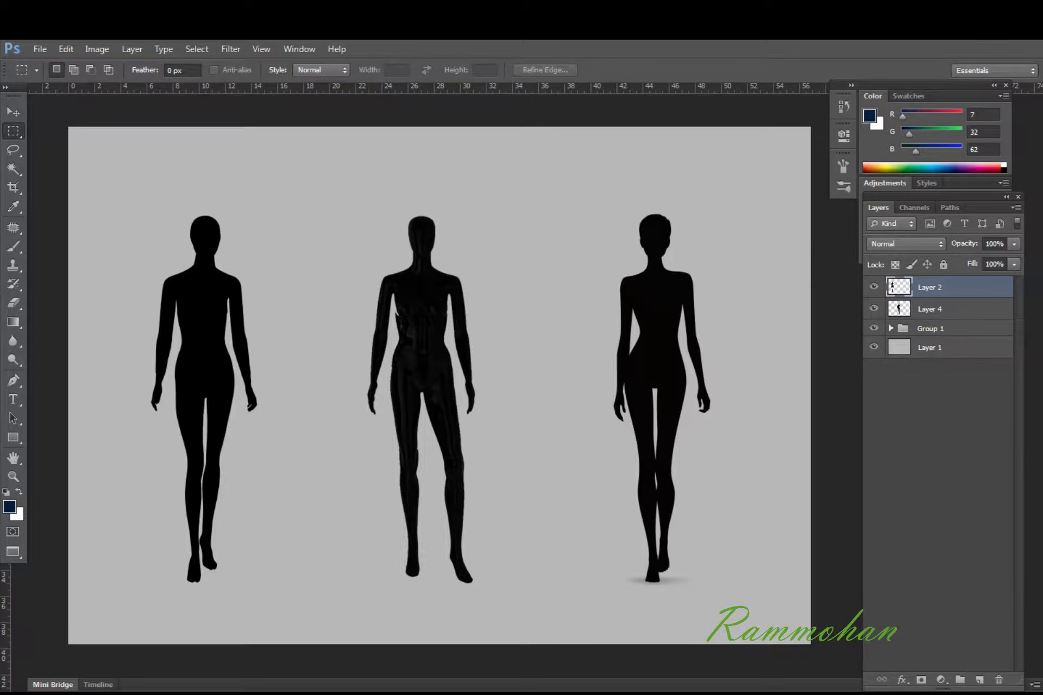
key("ctrl+g")
left_click(891, 284)
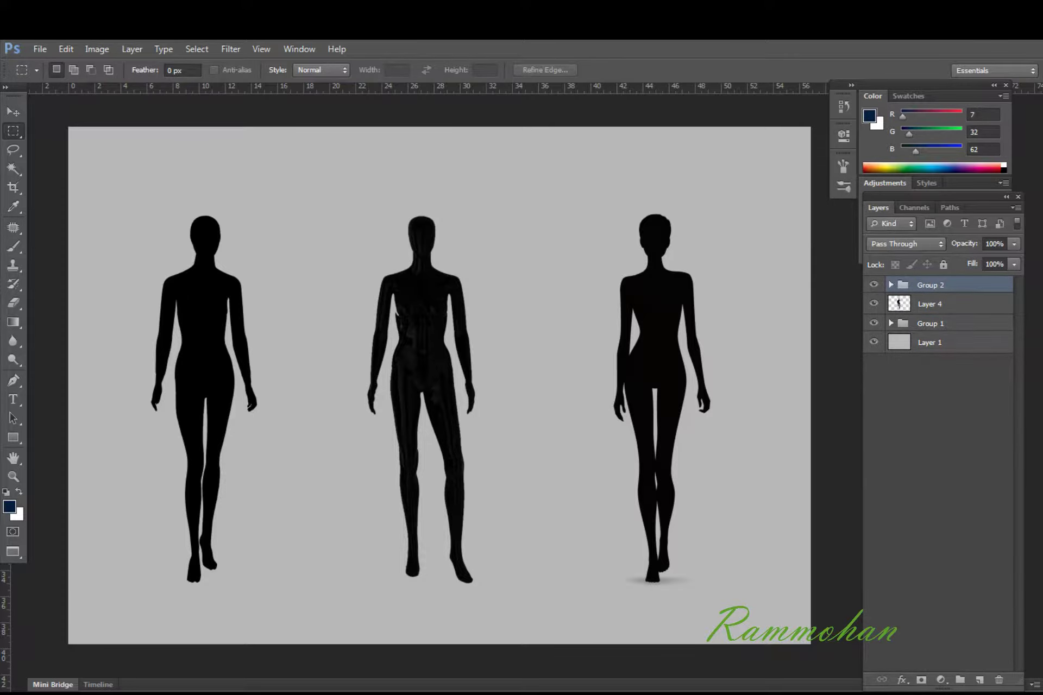
key("alt+bracketleft")
key("ctrl+g")
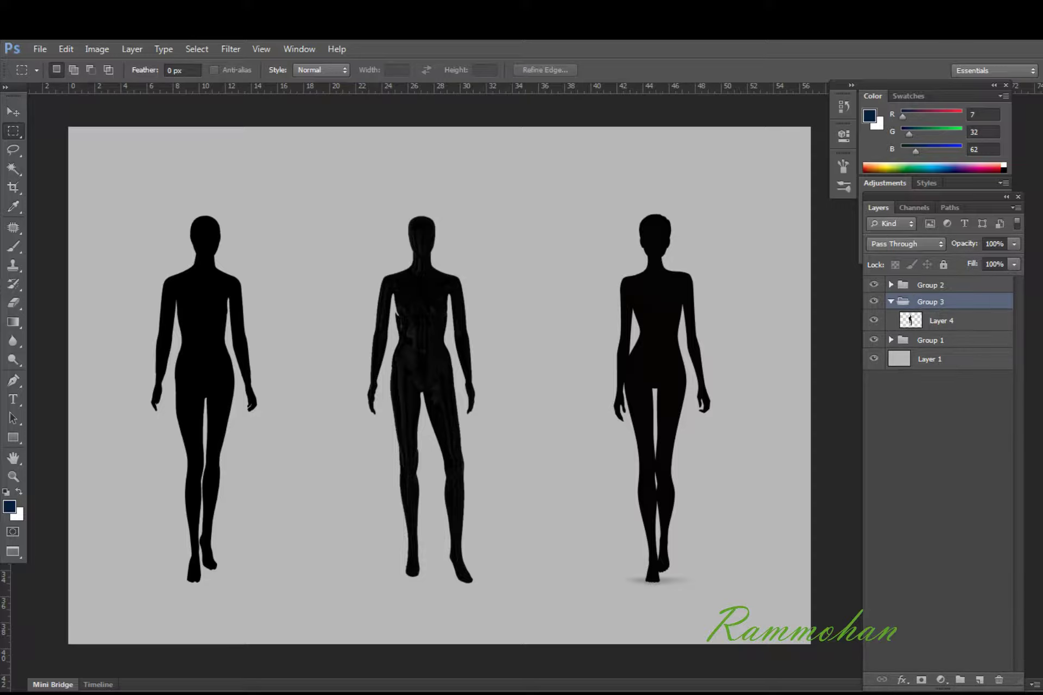
left_click(891, 301)
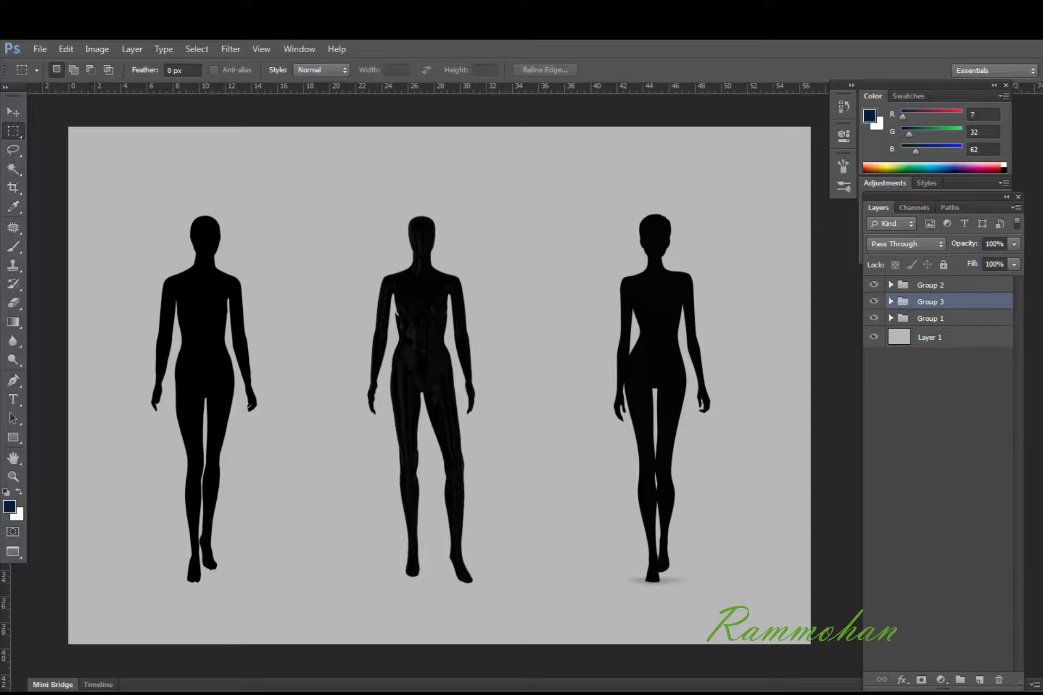
key("ctrl+bracketright")
key("ctrl+z")
key("ctrl+z")
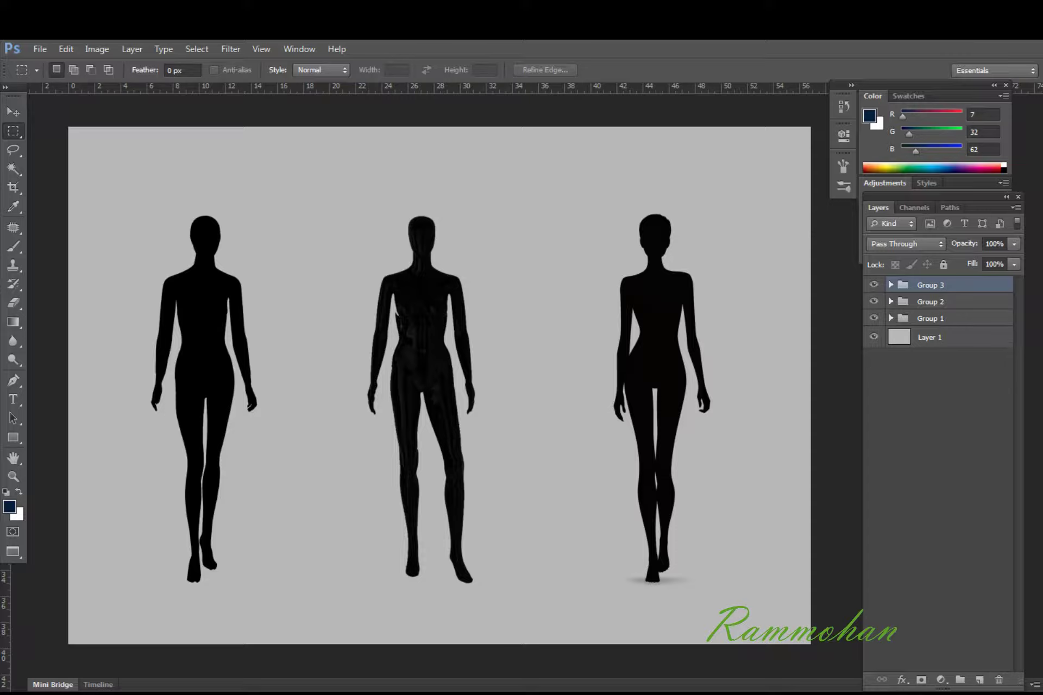
Colour-tag Group 3 yellow, Group 2 green and Group 1 blue.
right_click(873, 285)
left_click(924, 379)
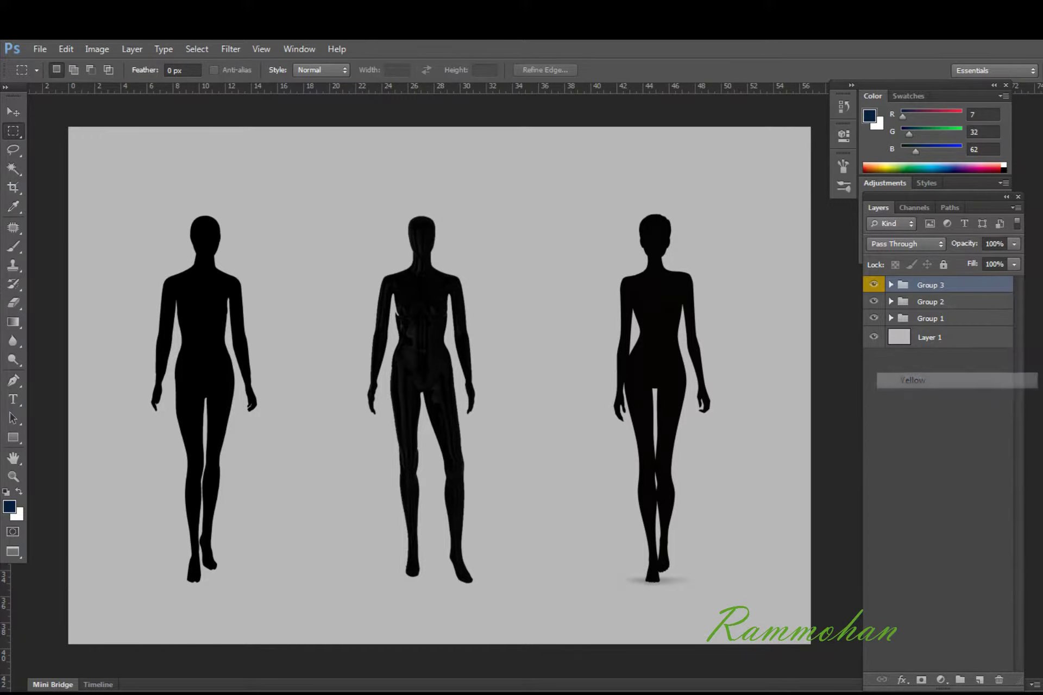
right_click(871, 301)
left_click(913, 417)
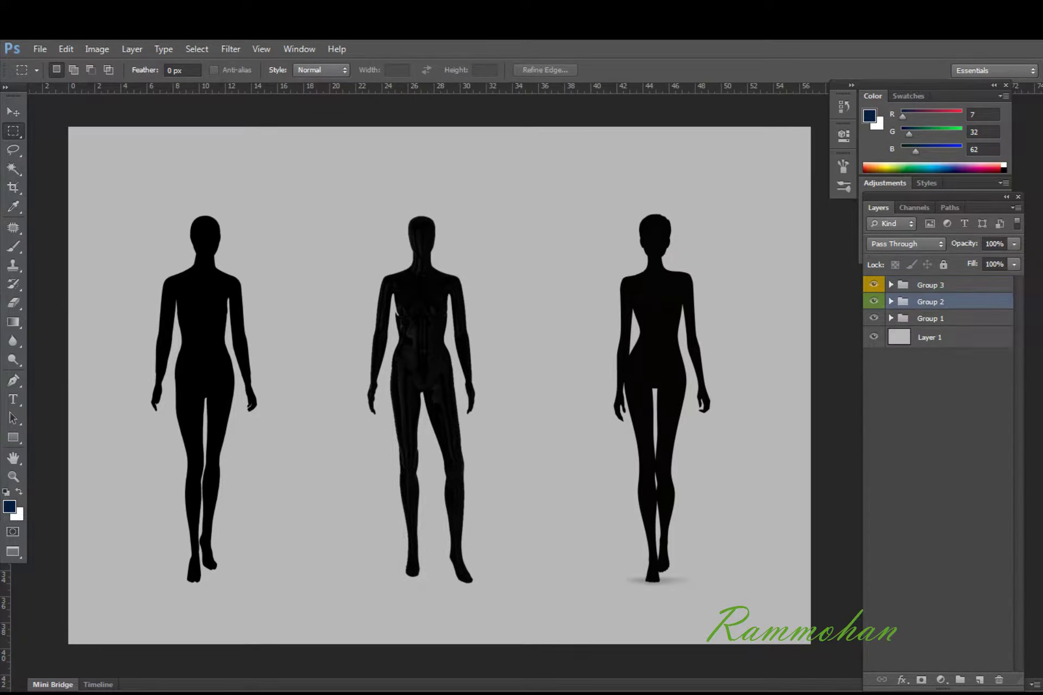
right_click(874, 319)
left_click(909, 447)
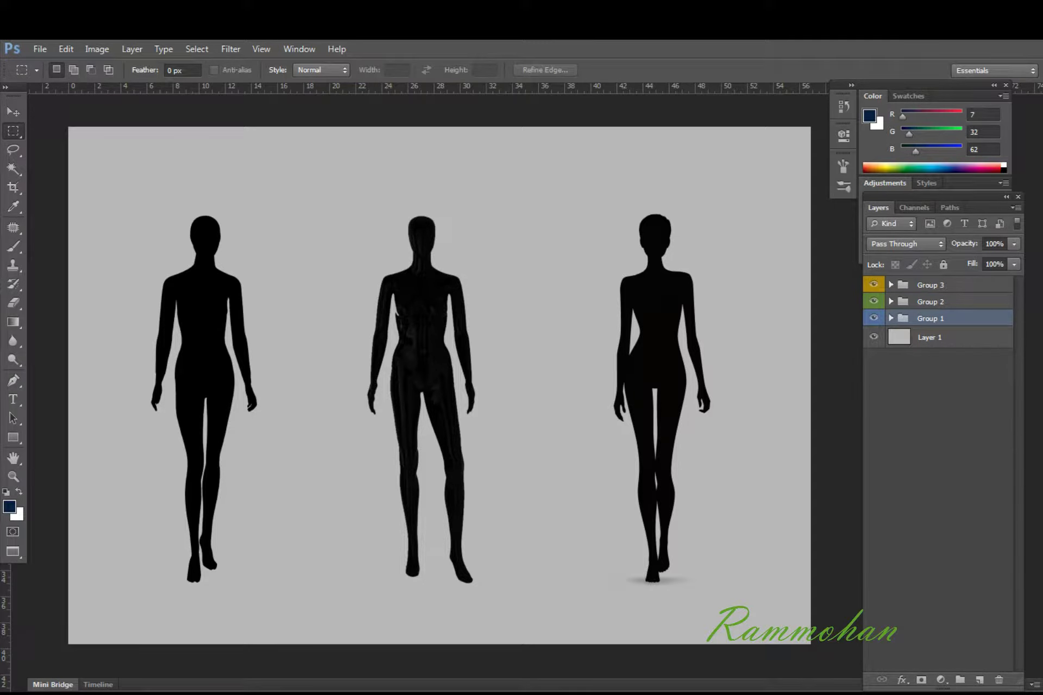
Toggle each group's visibility to identify which mannequin it holds.
left_click(873, 285)
left_click(873, 301)
left_click(924, 301)
left_click(930, 284)
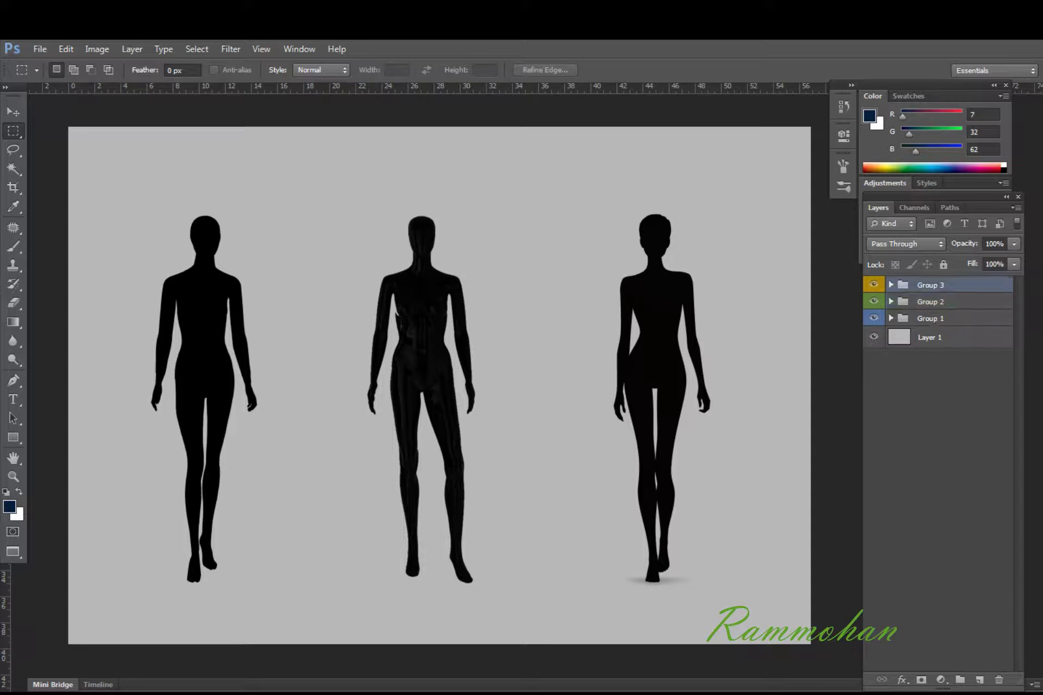
left_click(873, 285)
left_click(874, 301)
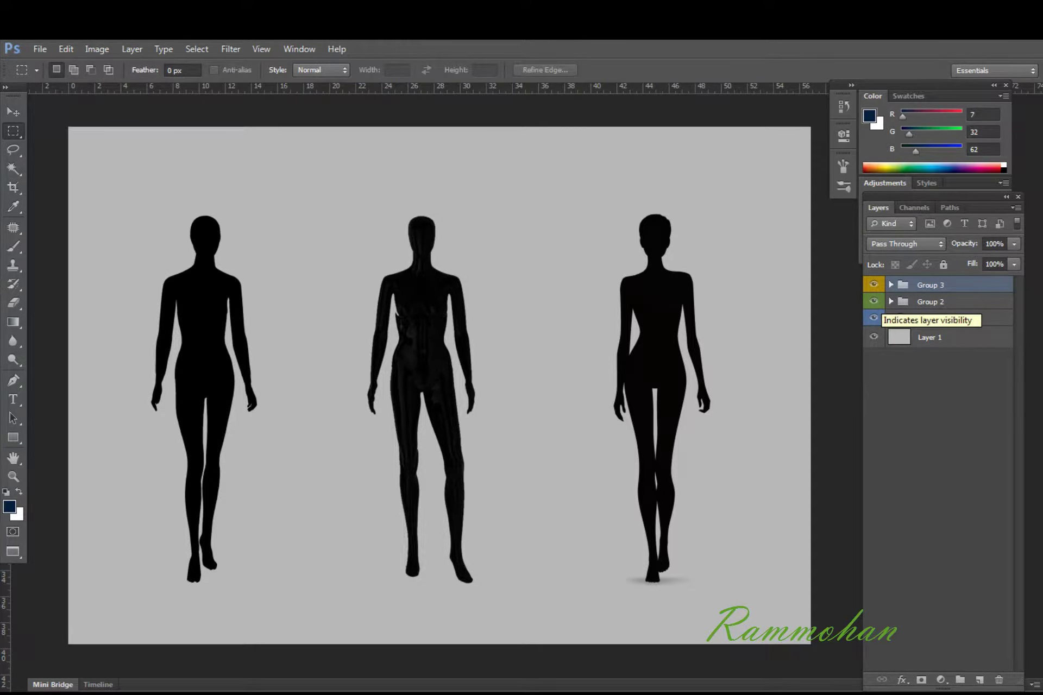
left_click(873, 319)
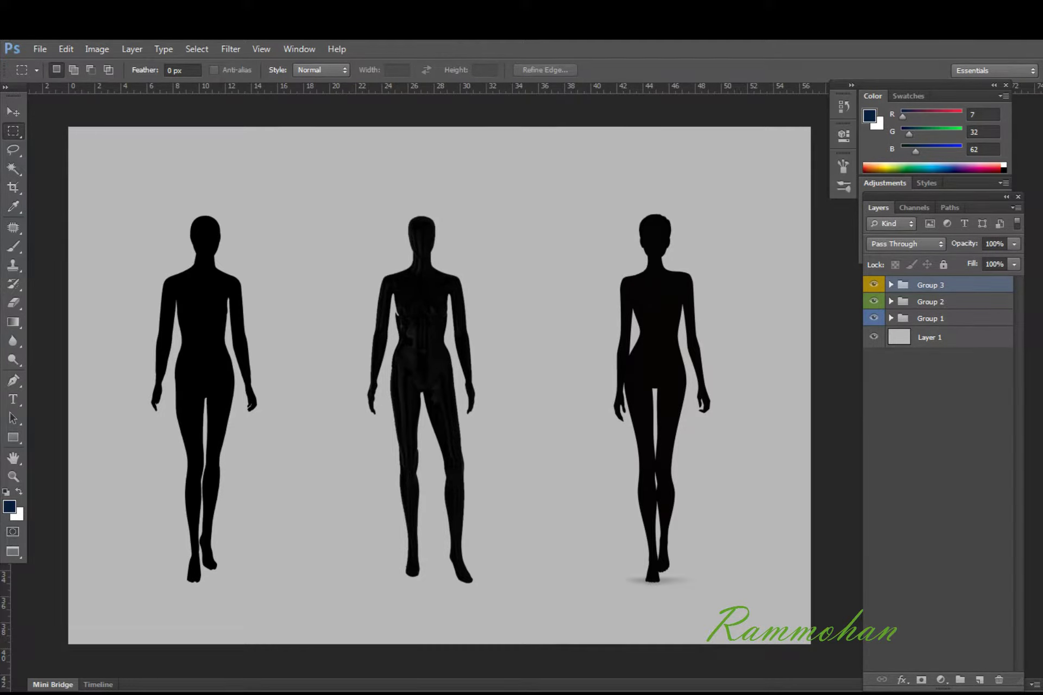
left_click(874, 301)
Move Group 2 to the top of the stack and name it Mannequin 01.
left_click(930, 302)
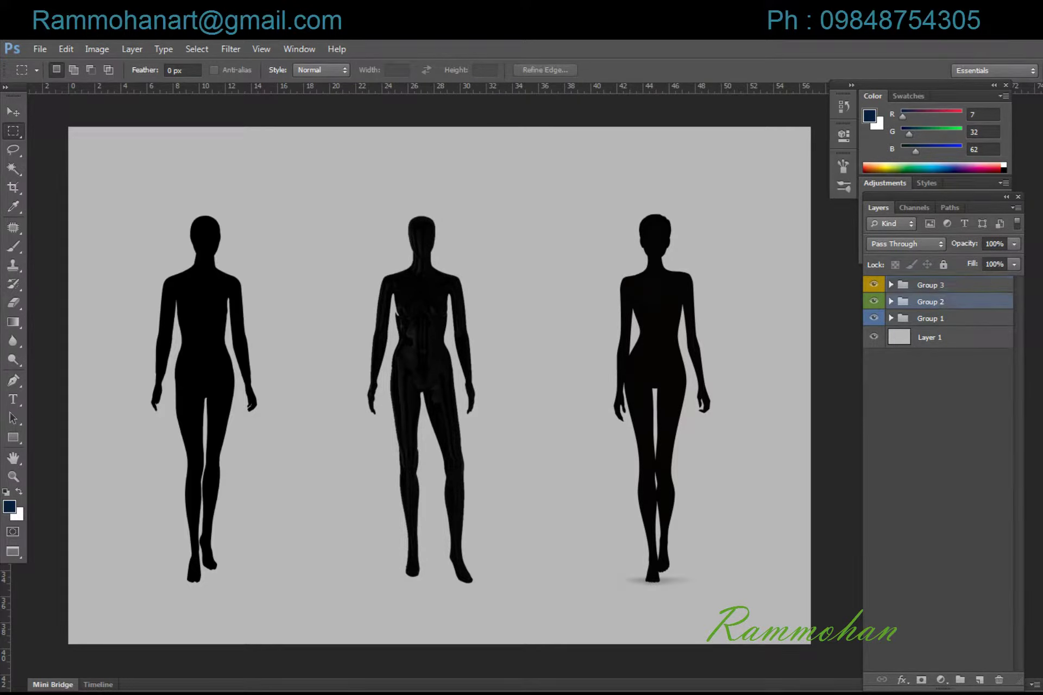
key("ctrl+]")
double_click(930, 284)
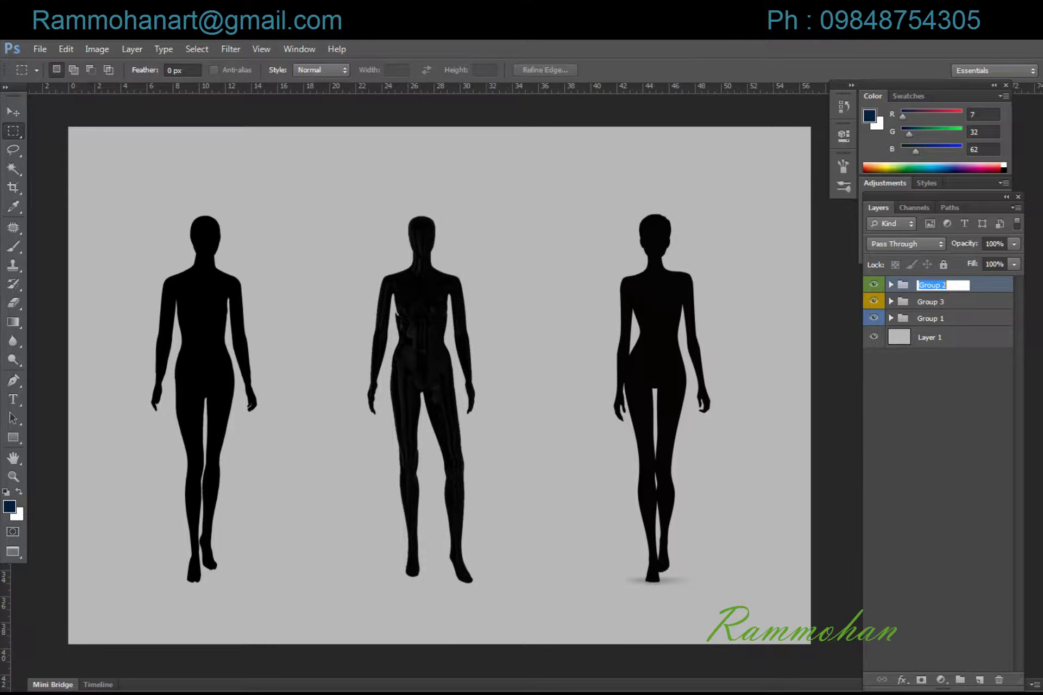
type("0")
key("Return")
double_click(921, 285)
type("Ma")
type("nn")
type("w")
type("u")
type("1")
left_click_drag(957, 286, 918, 286)
left_click(945, 302)
Rename Group 3 to Mannequin 02.
left_click(874, 284)
left_click(873, 285)
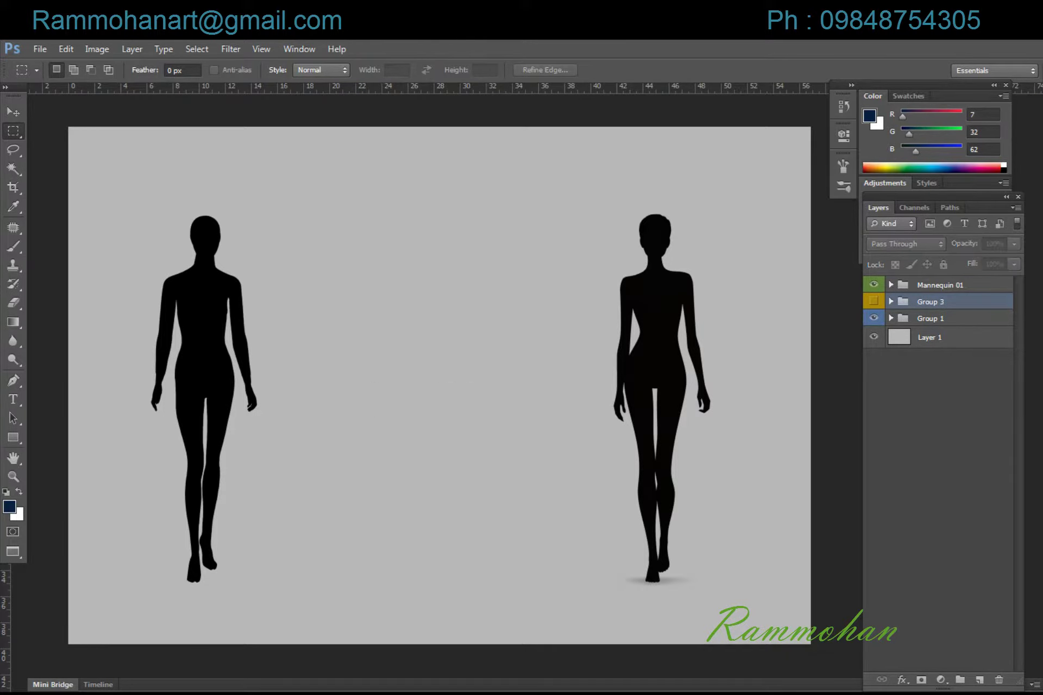
left_click(874, 301)
double_click(930, 302)
type("Mannequin 01")
type("0")
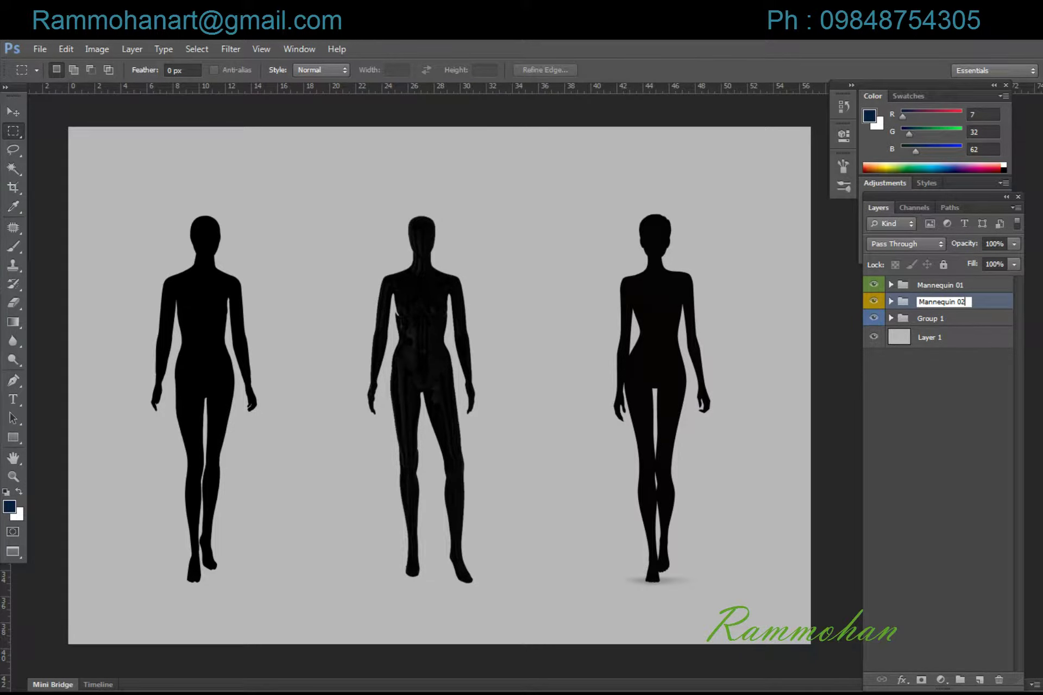
left_click(946, 318)
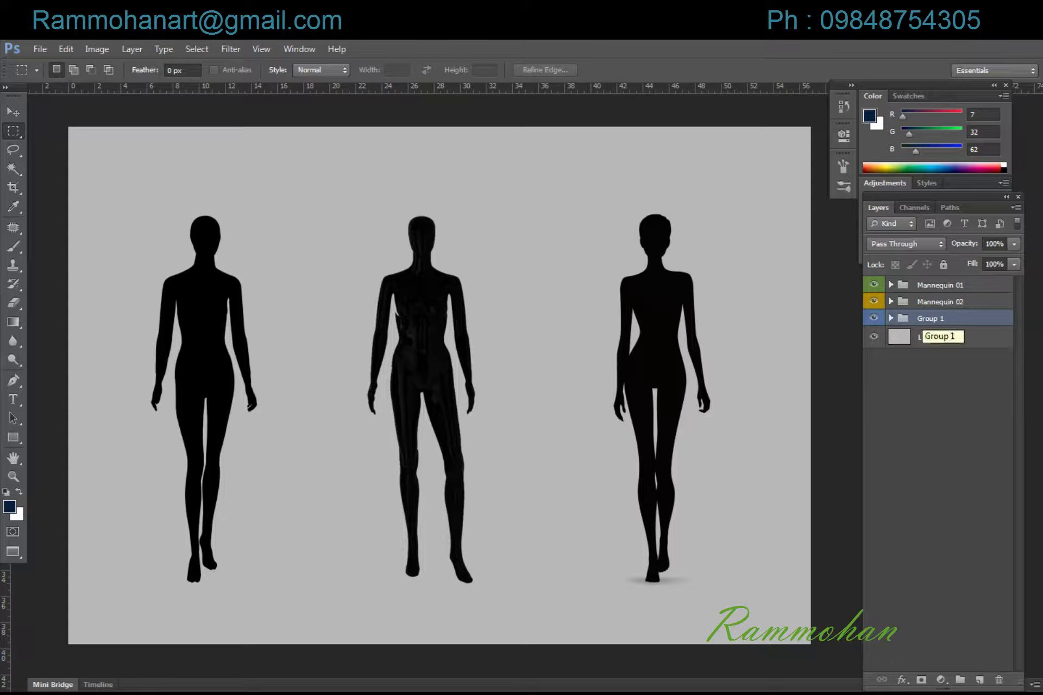
Rename Group 1 to Mannequin 03.
double_click(930, 318)
type("Mannequin 01")
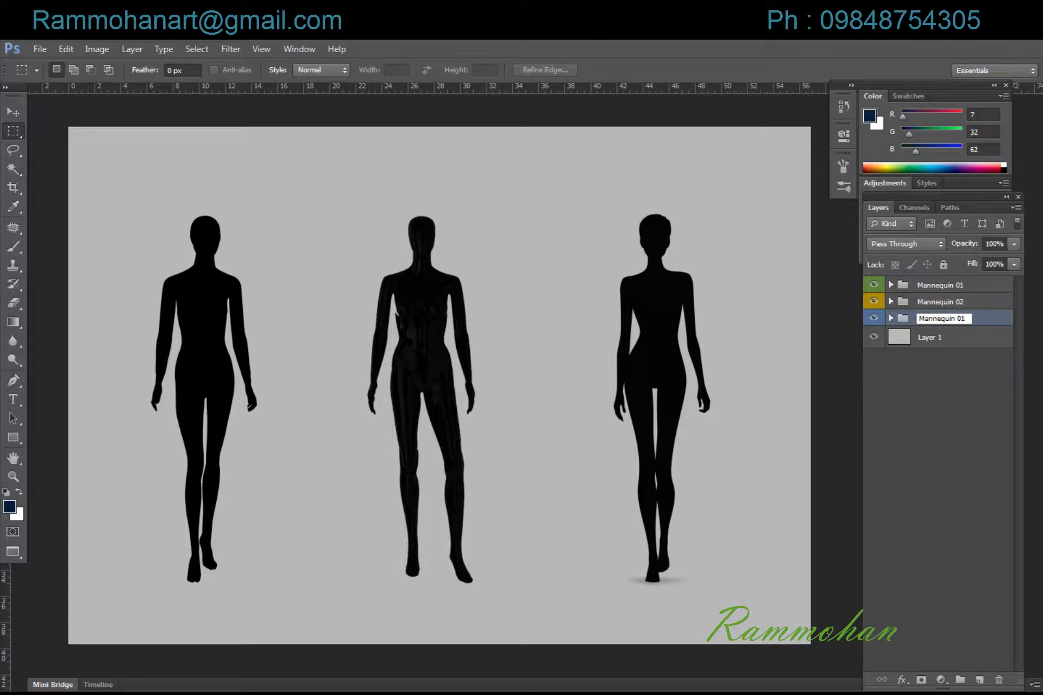
left_click_drag(961, 318, 966, 318)
type("3")
key("Return")
Paste the red dress into the document and move it beside the left mannequin.
left_click(874, 284)
left_click(873, 284)
key("ctrl+v")
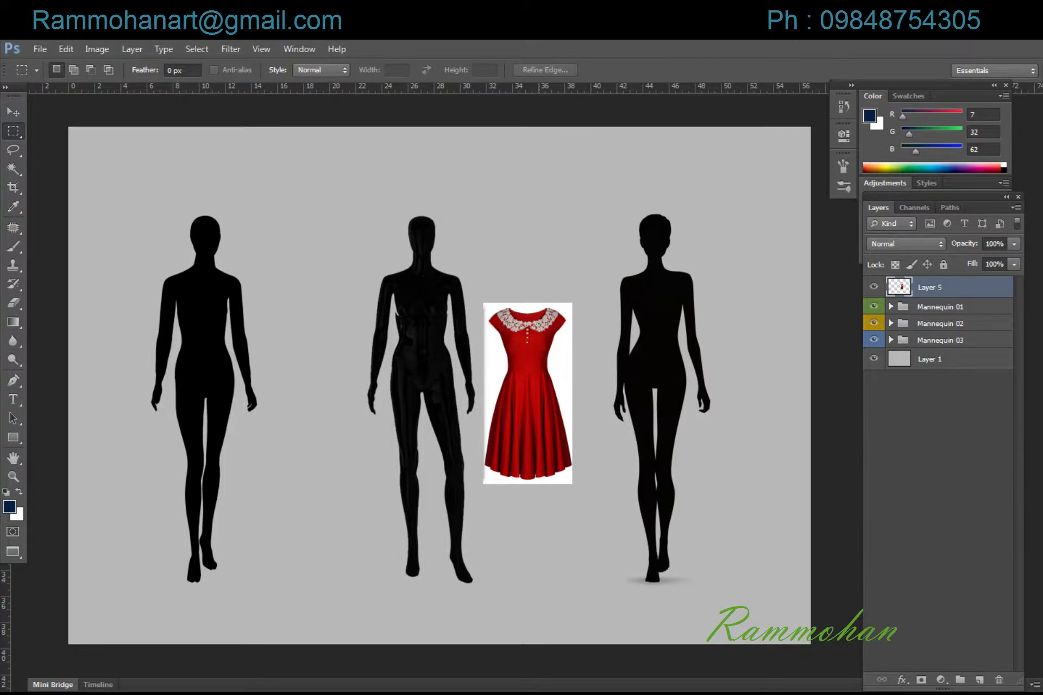
key("v")
mouse_move(549, 345)
left_mouse_down()
mouse_move(234, 304)
mouse_move(335, 388)
left_mouse_up()
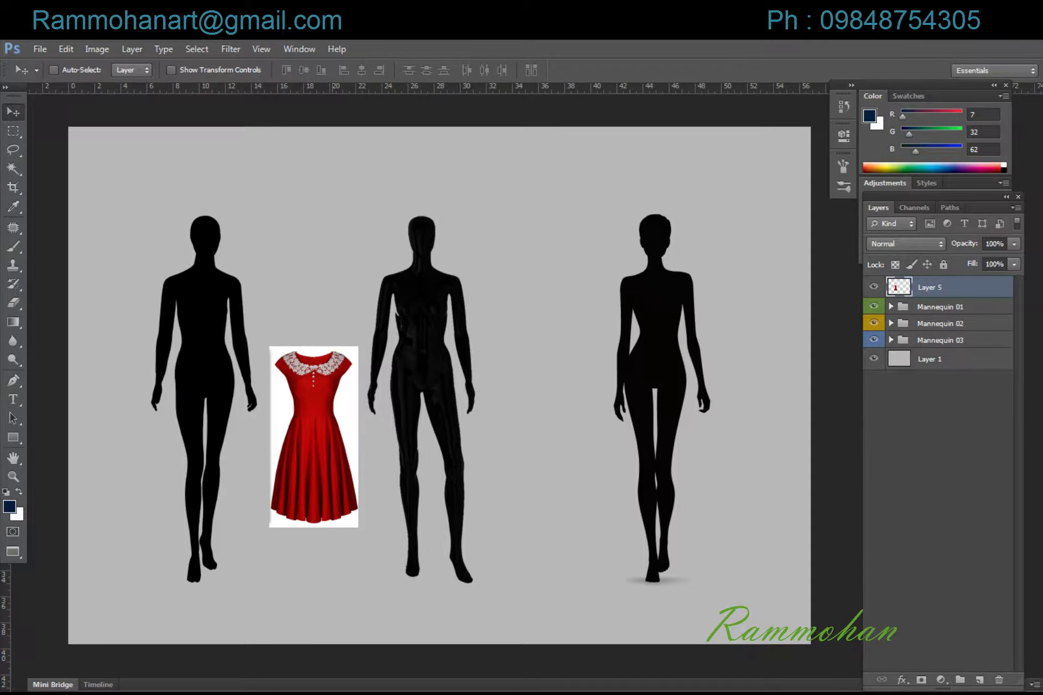
Delete the dress image's white background with the Magic Wand and deselect.
key("w")
left_click(274, 353)
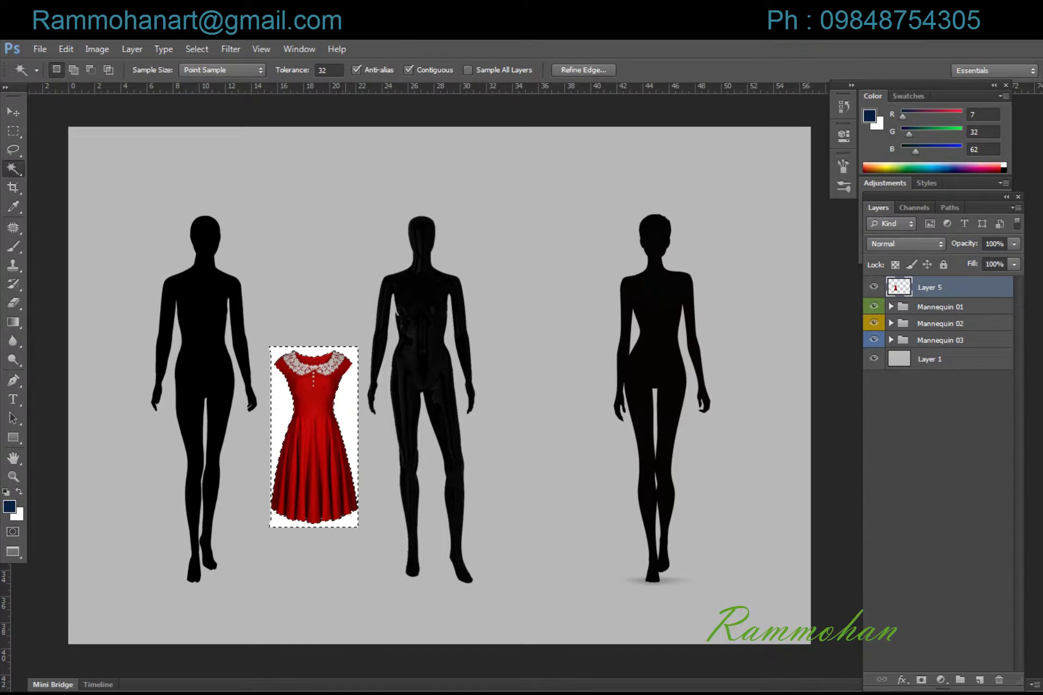
key("Delete")
key("ctrl+d")
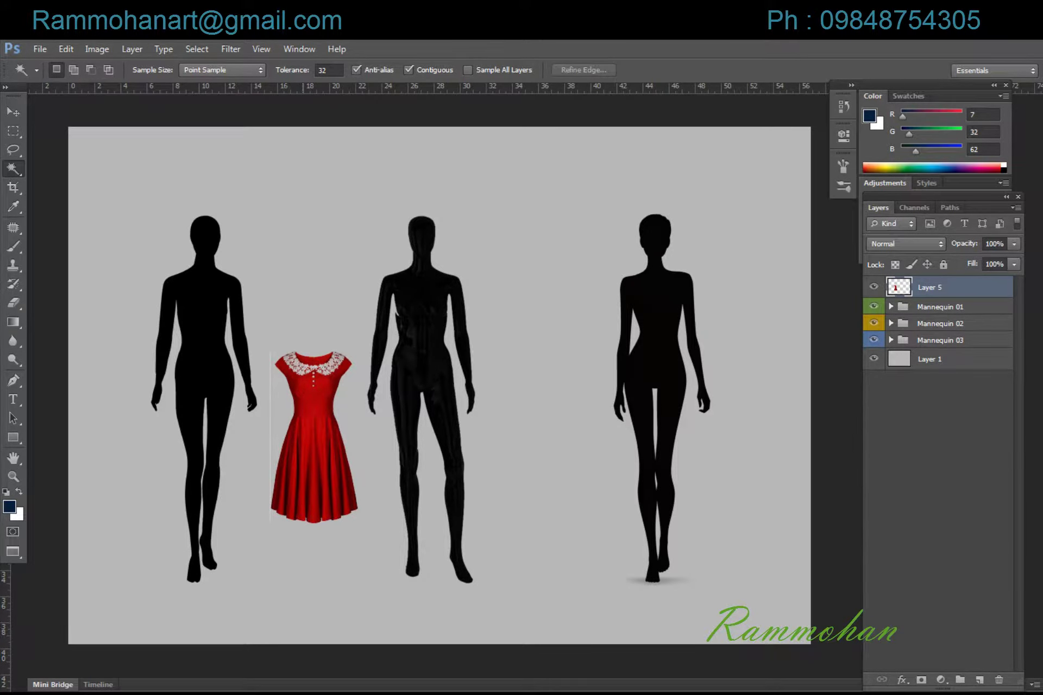
Lasso and remove the leftover fringe beside the dress.
key("l")
mouse_move(275, 413)
left_mouse_down()
mouse_move(279, 536)
mouse_move(276, 353)
left_mouse_up()
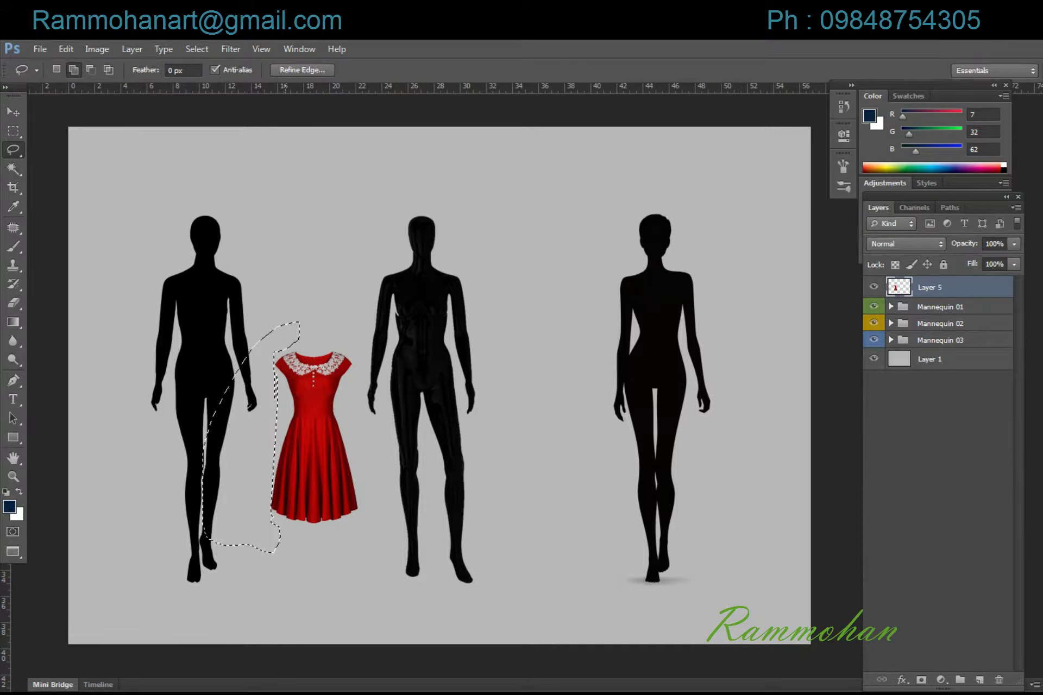
key("ctrl+d")
Move the red dress onto the middle mannequin and fine-tune its position.
key("v")
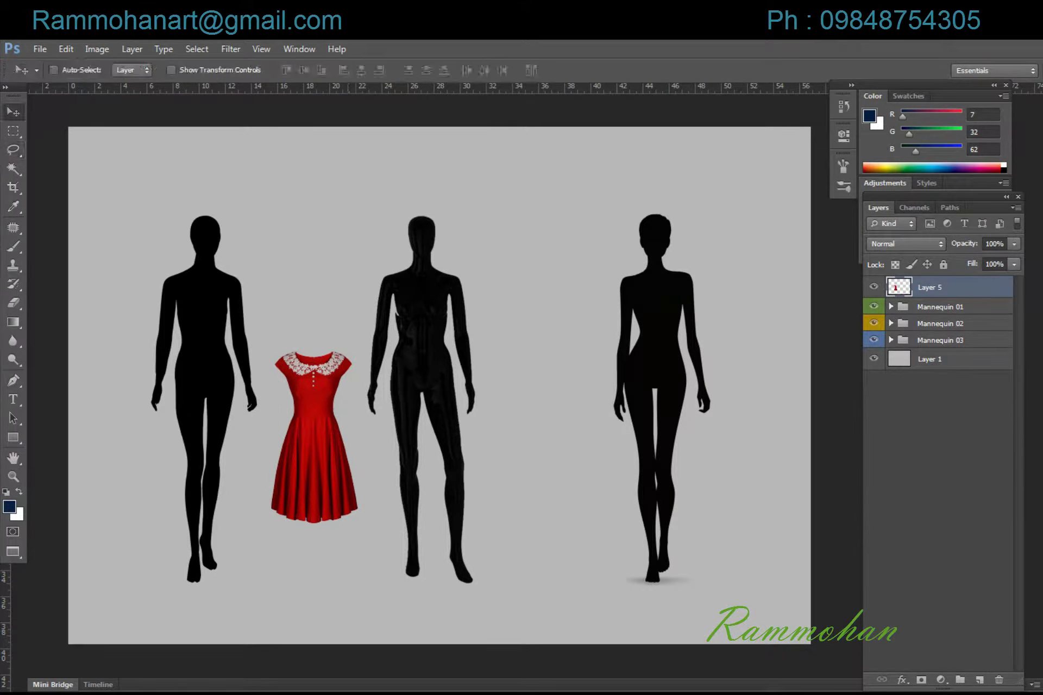
left_click_drag(319, 437, 426, 353)
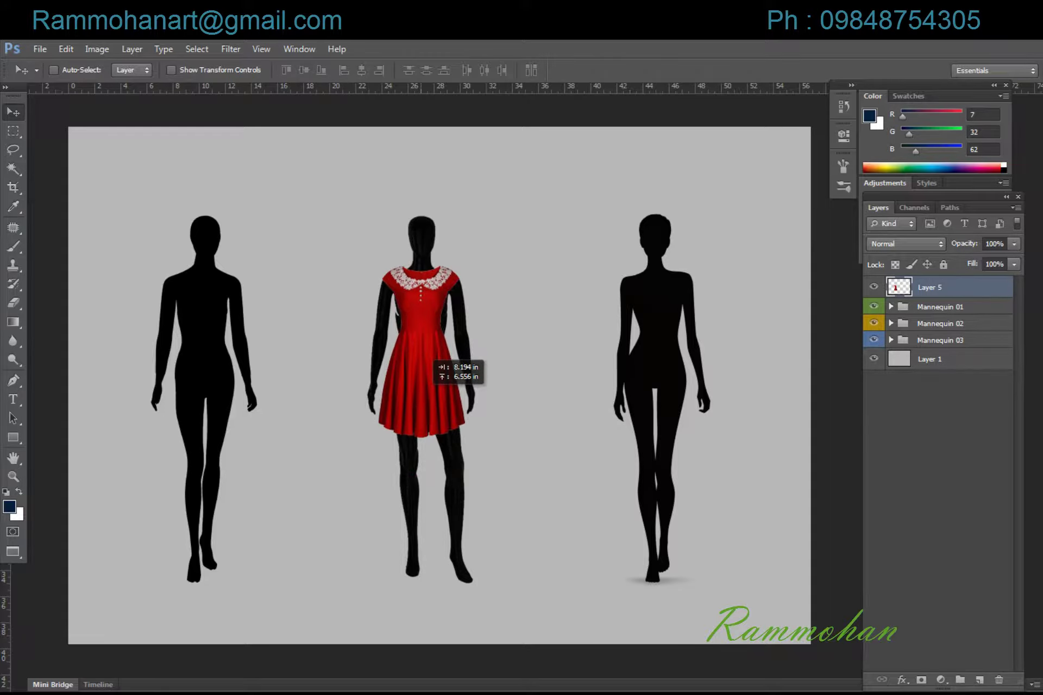
mouse_move(429, 356)
left_mouse_down()
mouse_move(420, 358)
mouse_move(435, 362)
left_mouse_up()
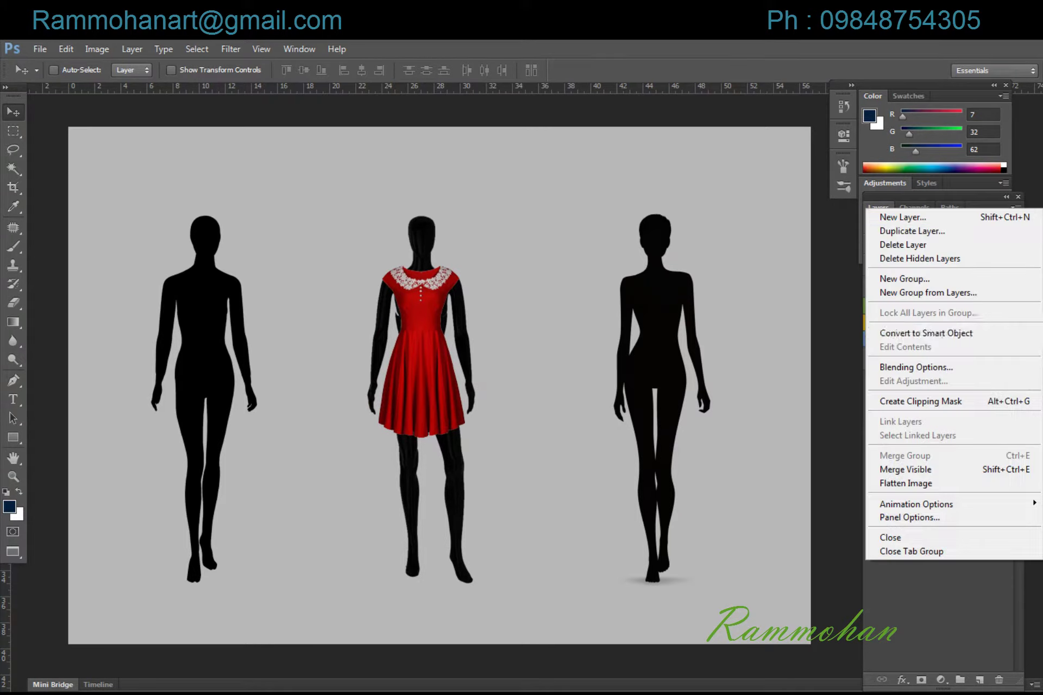
Convert the dress layer to a smart object and scale it up from the centre.
left_click(1016, 207)
left_click(926, 333)
key("ctrl+t")
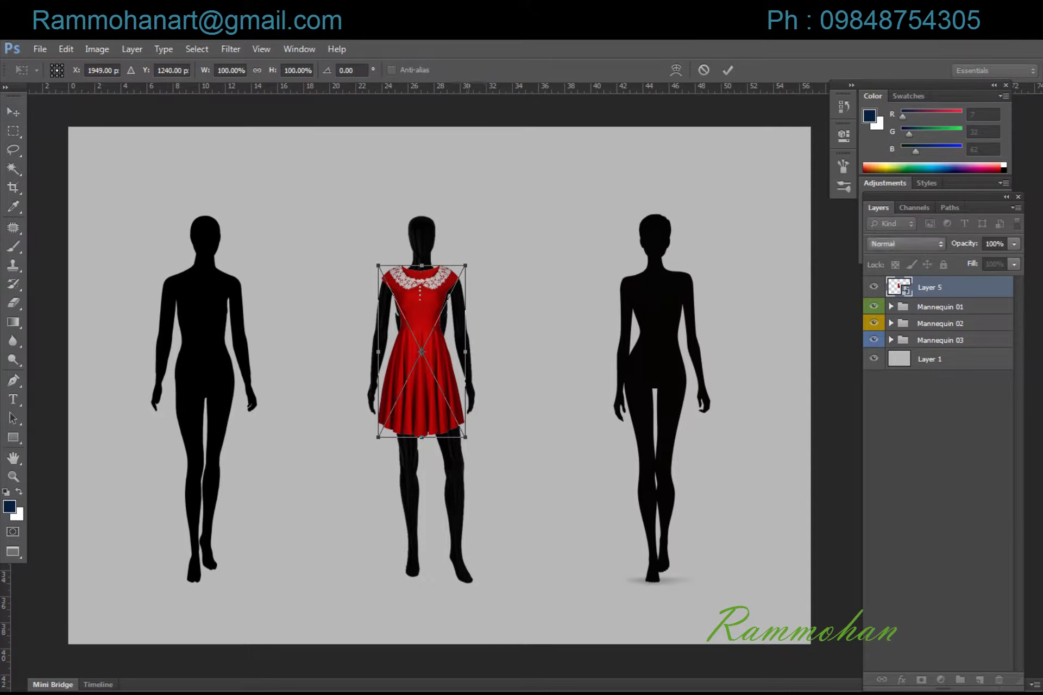
left_click_drag(465, 437, 498, 475)
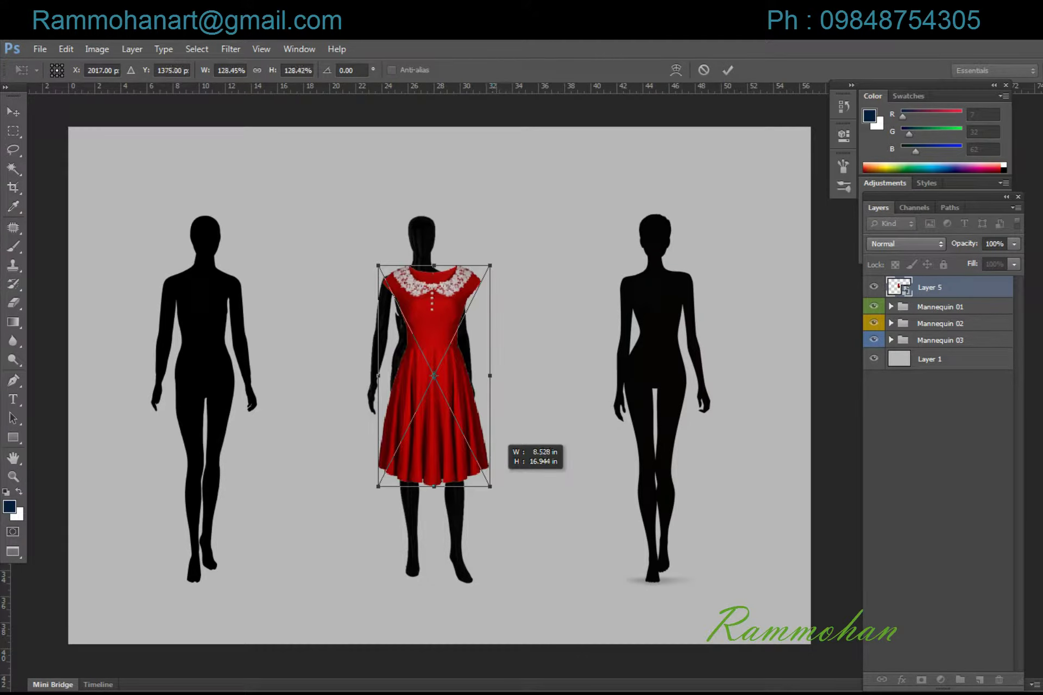
key("ctrl+z")
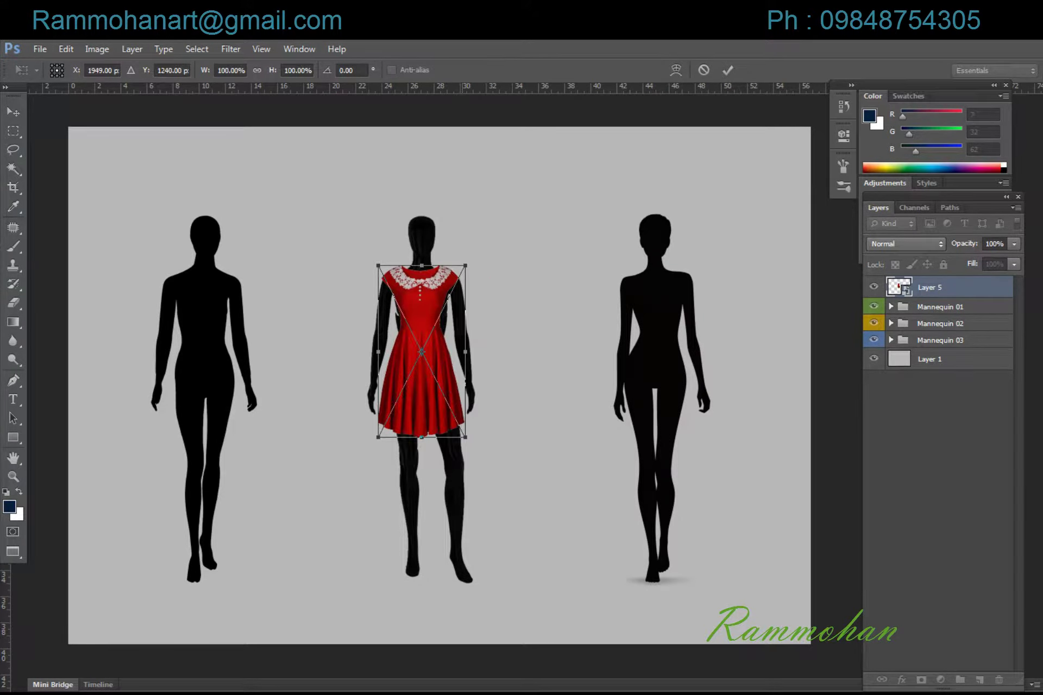
left_click_drag(466, 265, 473, 250)
left_click_drag(435, 363, 439, 380)
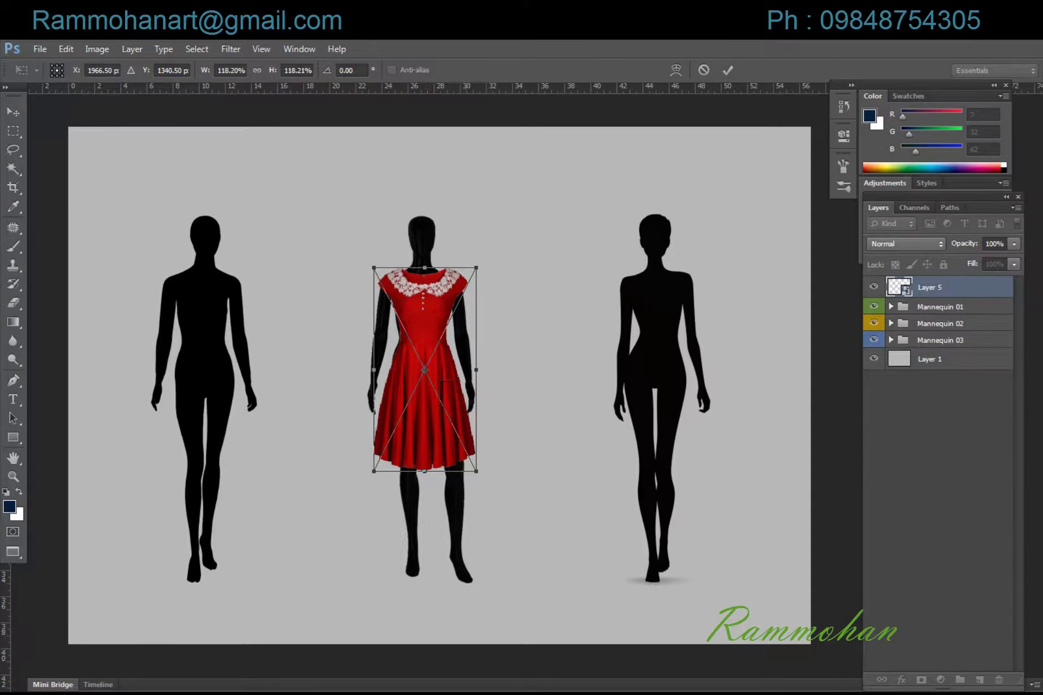
key("Return")
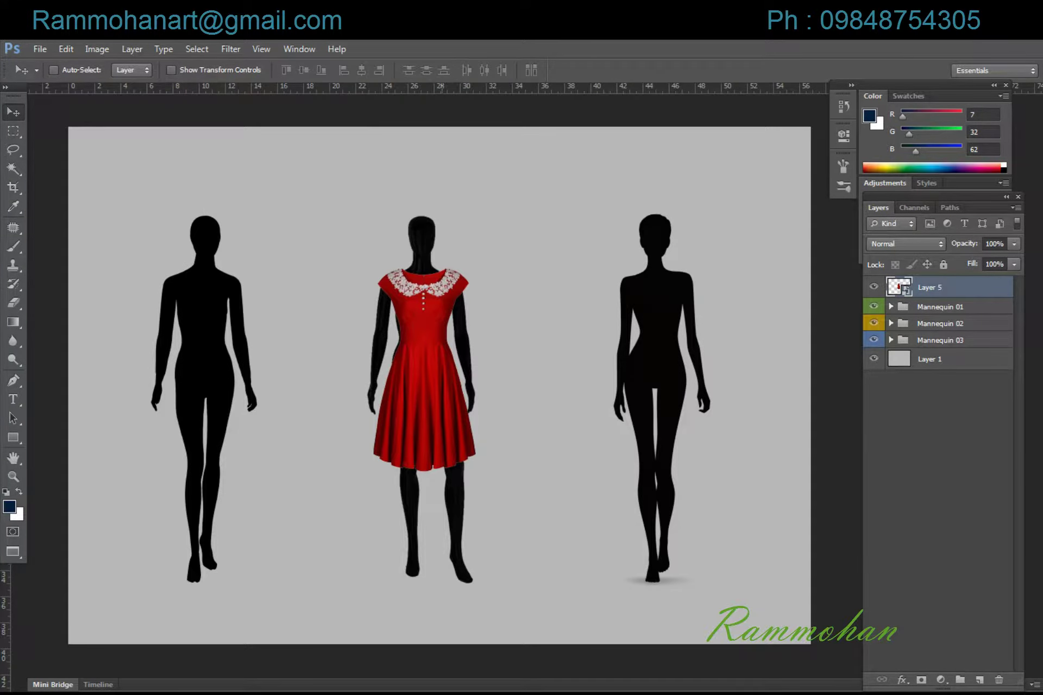
Enlarge the dress slightly more and nudge it down and left.
key("ctrl+t")
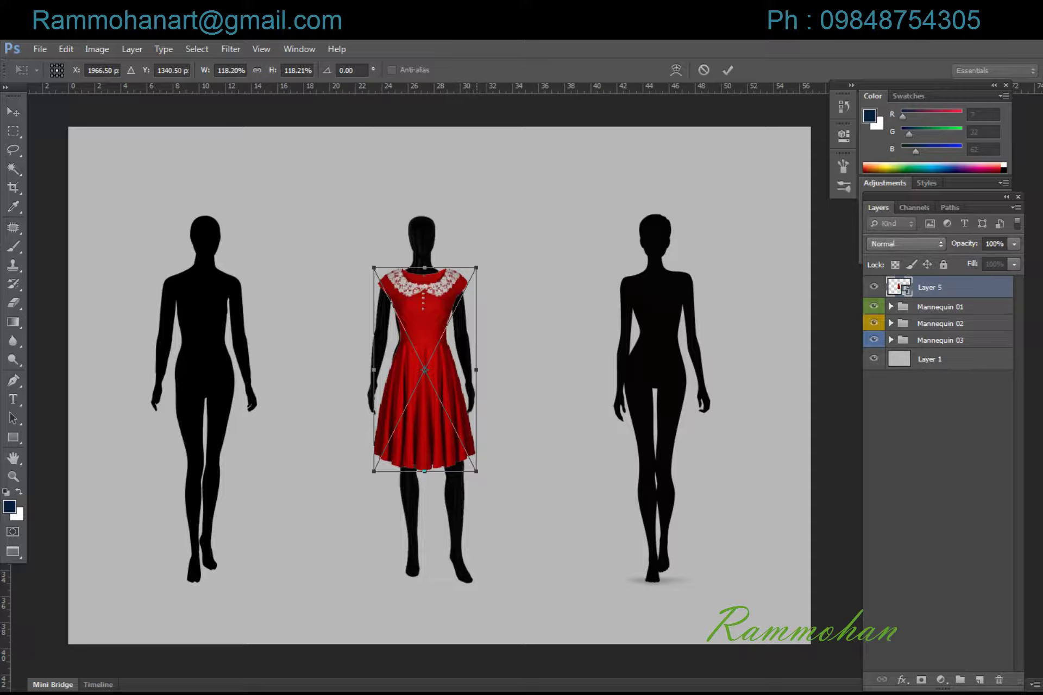
left_click_drag(476, 267, 479, 262)
key("Return")
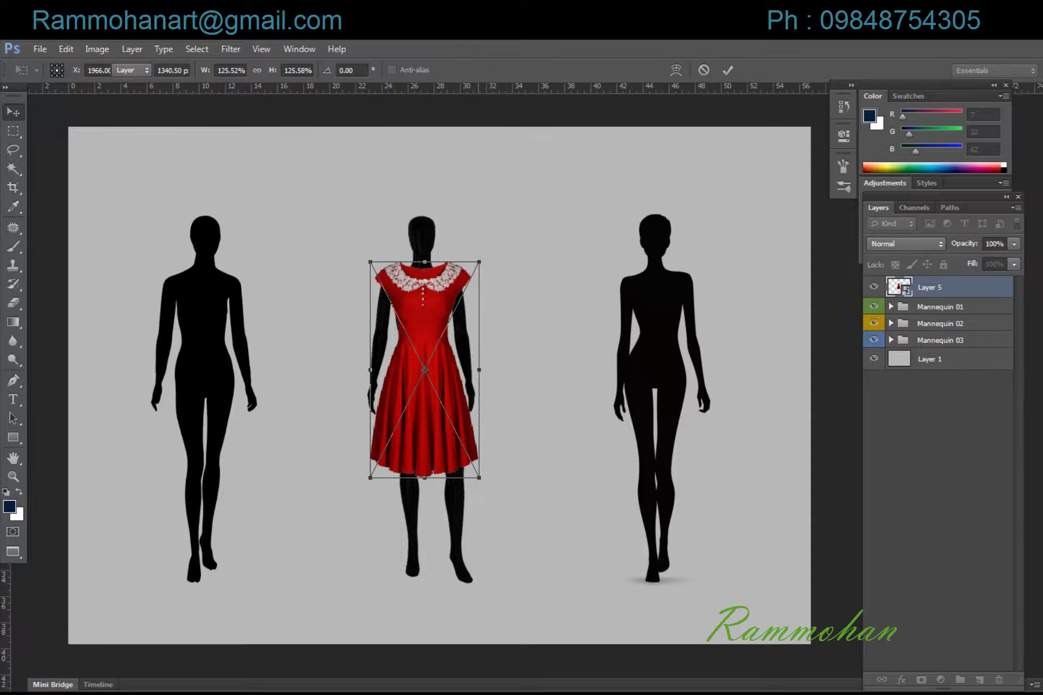
key("Down")
key("Down")
key("Down")
key("Down")
key("Down")
key("Down")
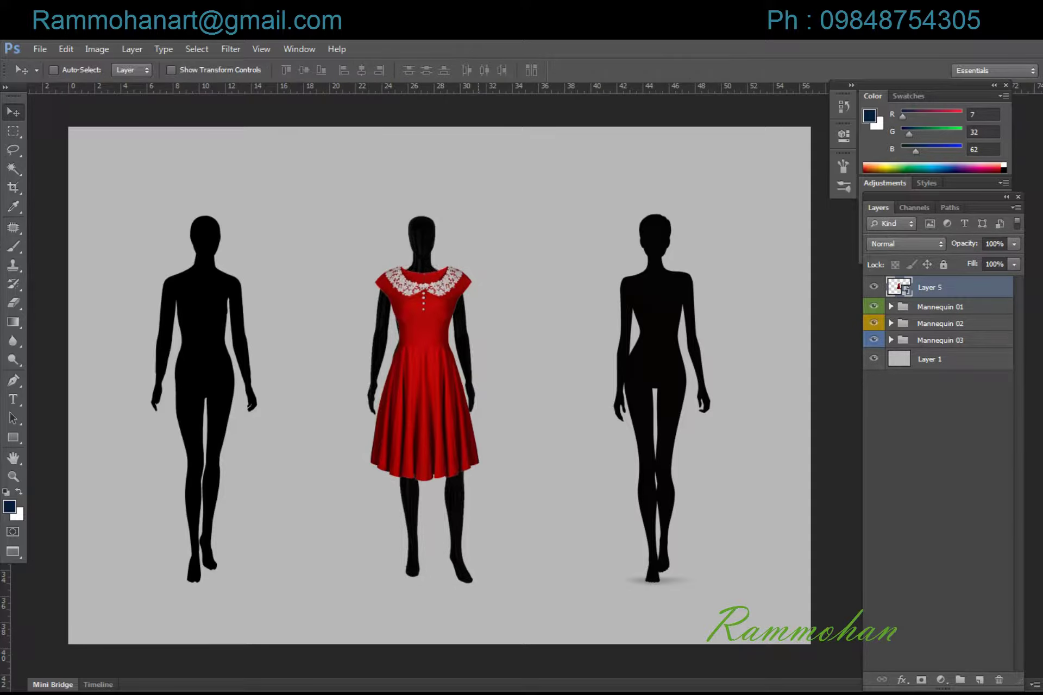
key("Down")
key("Down")
key("Down")
key("Down")
key("Down")
key("Down")
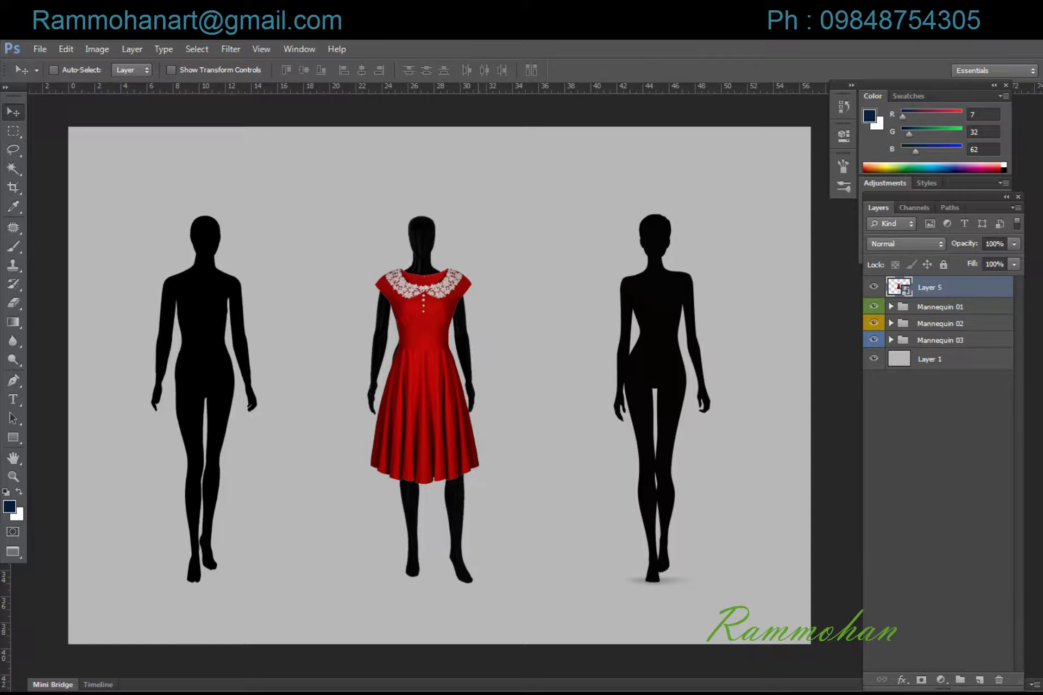
key("Down")
key("Down")
key("Down")
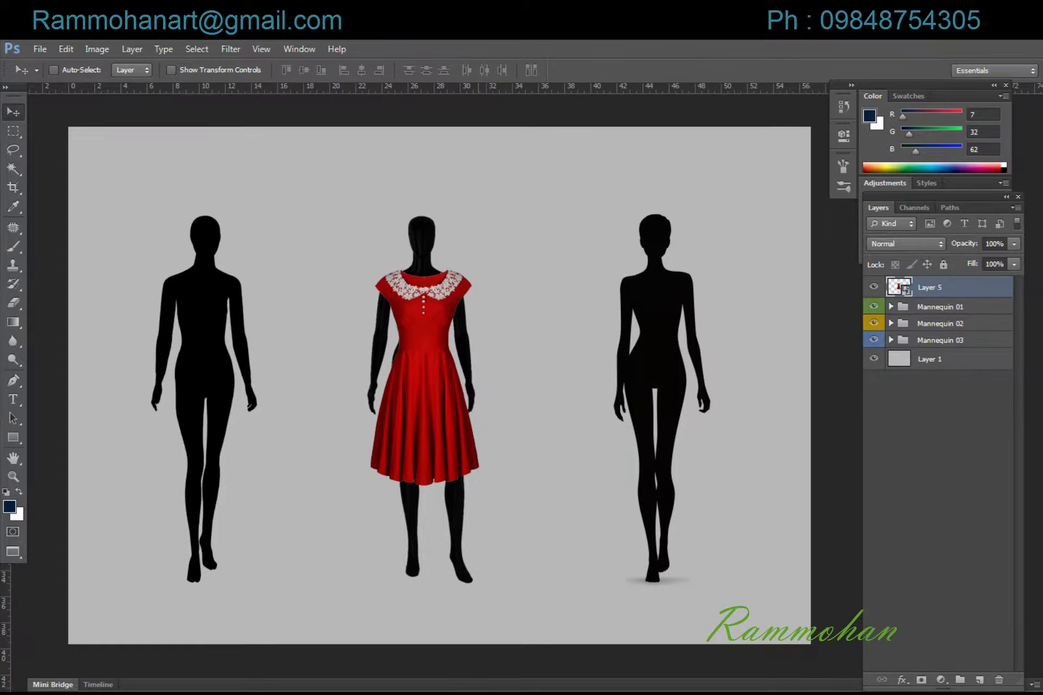
key("Left")
key("Left")
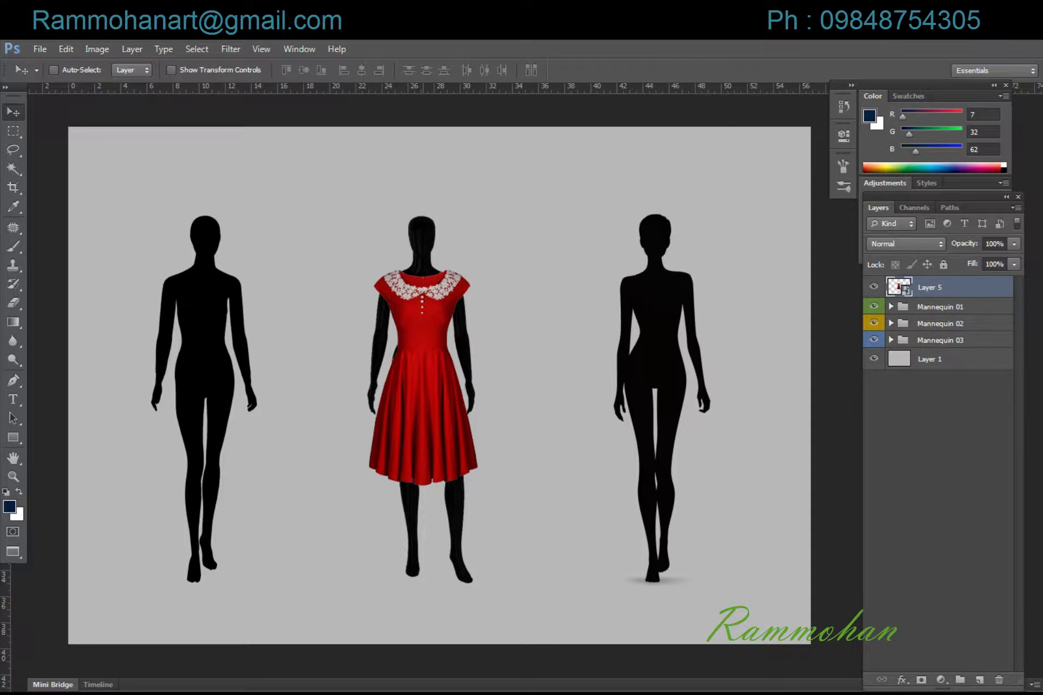
key("Left")
key("Left")
key("Left")
key("Up")
key("Up")
key("Up")
key("Up")
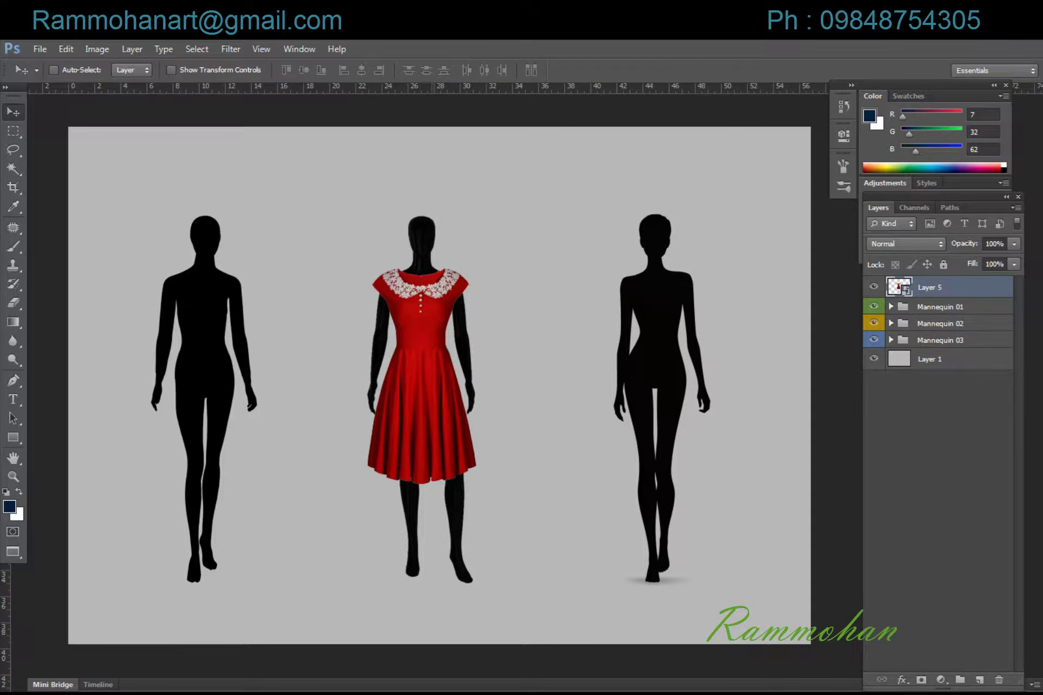
Zoom in and nudge the dress up and right onto the mannequin's shoulders.
key("ctrl+t")
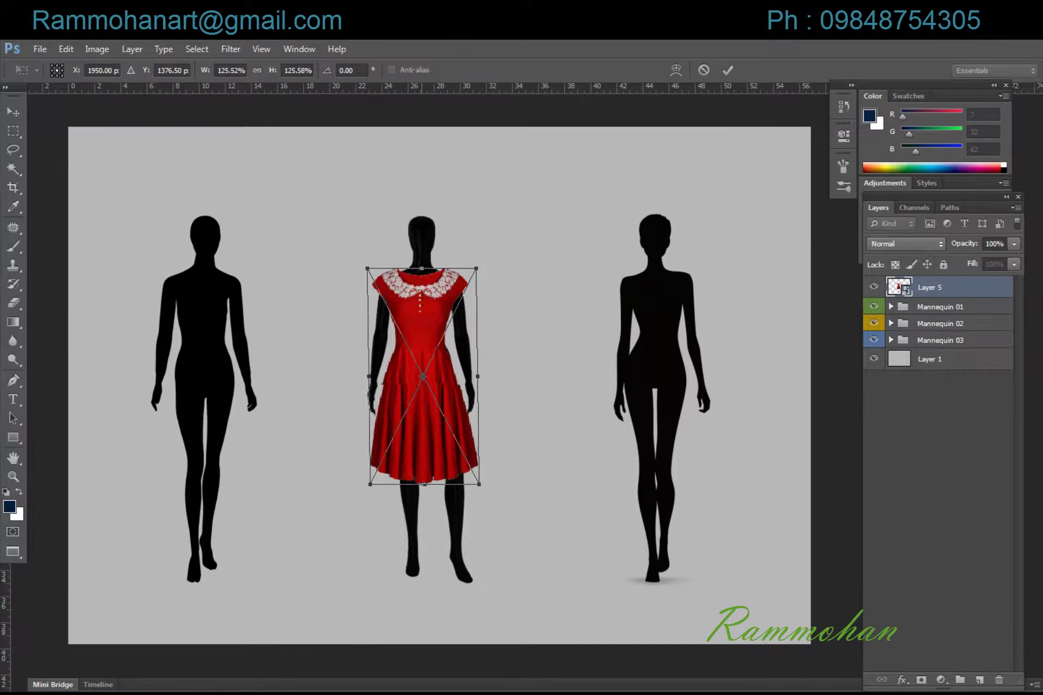
key("Return")
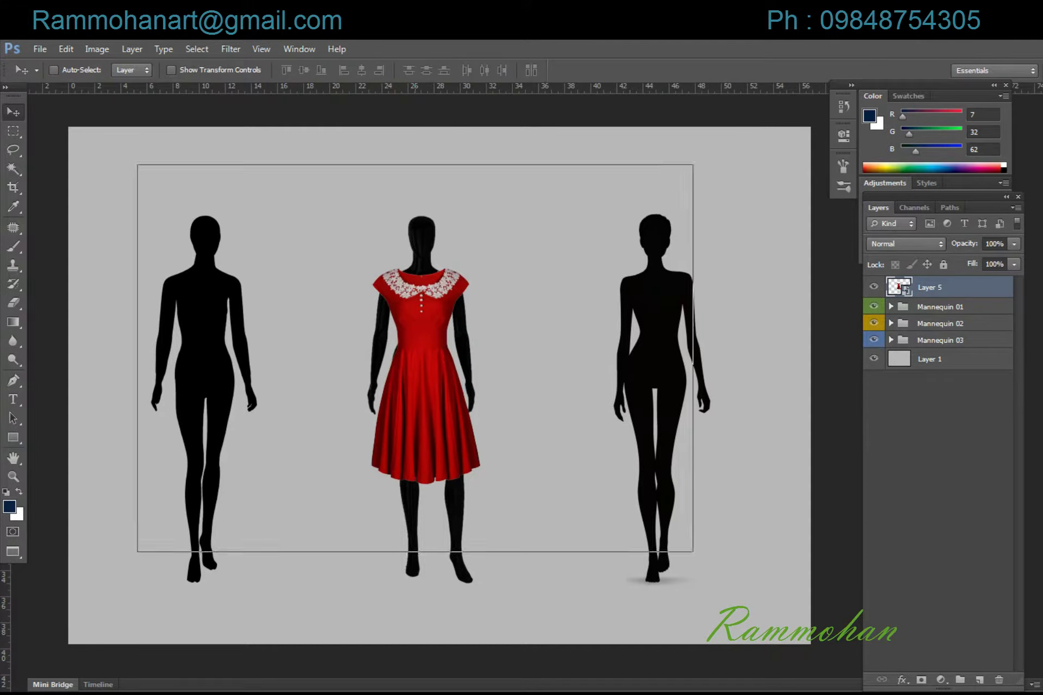
key("ctrl+plus")
key("Left")
key("Left")
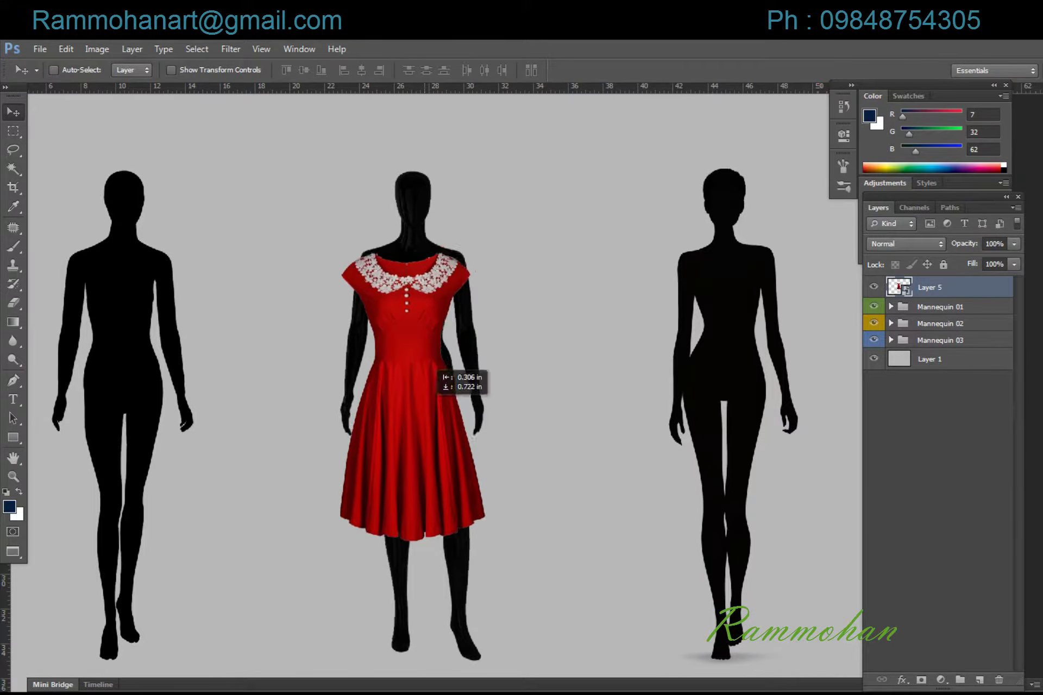
left_click_drag(435, 370, 440, 364)
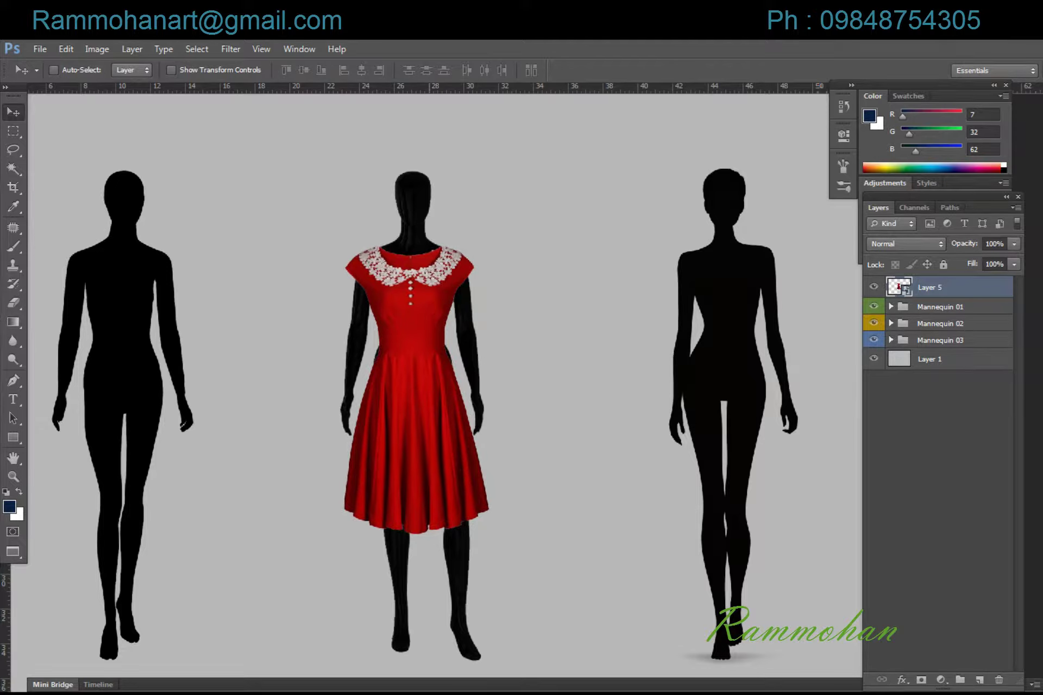
key("Right")
key("Up")
key("Up")
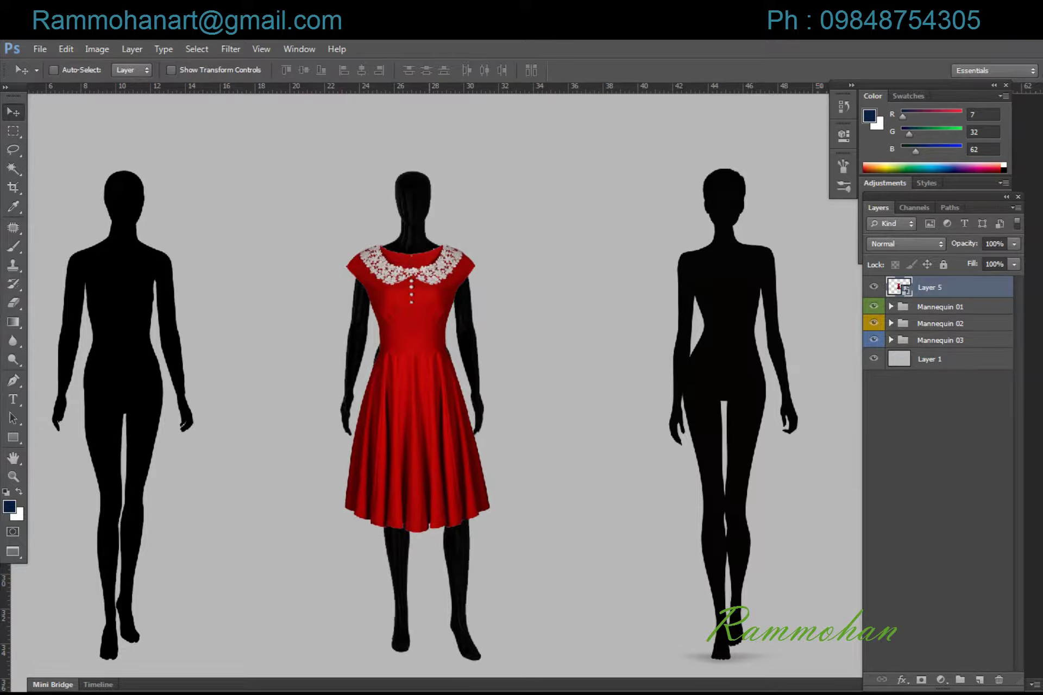
key("Left")
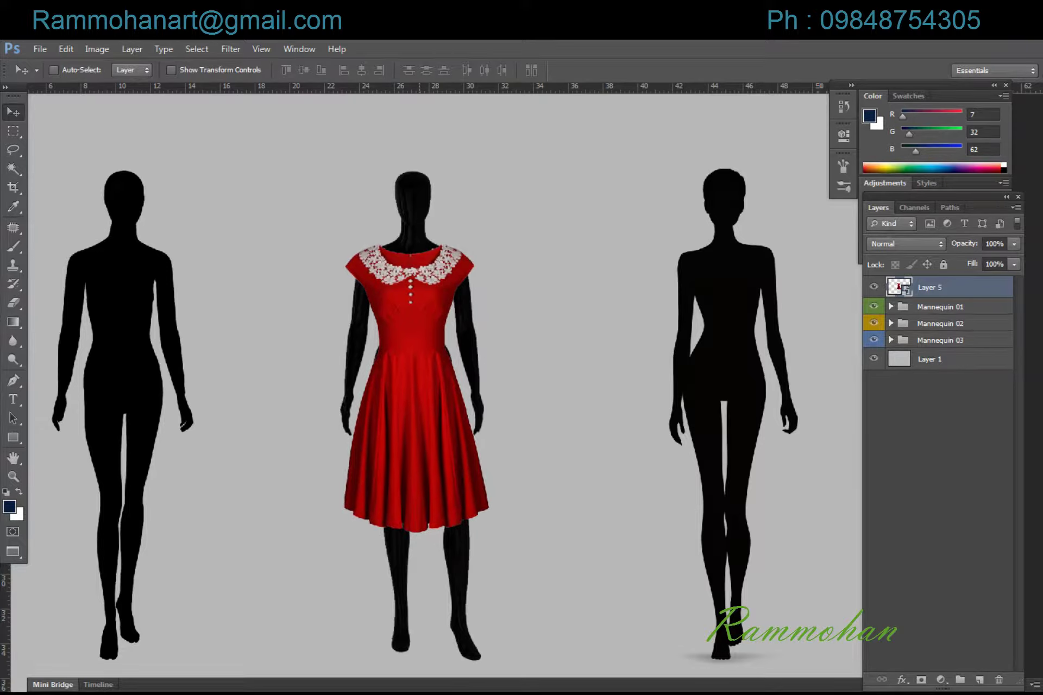
key("ctrl+t")
Warp the red dress, pulling the shoulders inward and bulging its sides to fit the mannequin.
right_click(425, 326)
left_click(456, 463)
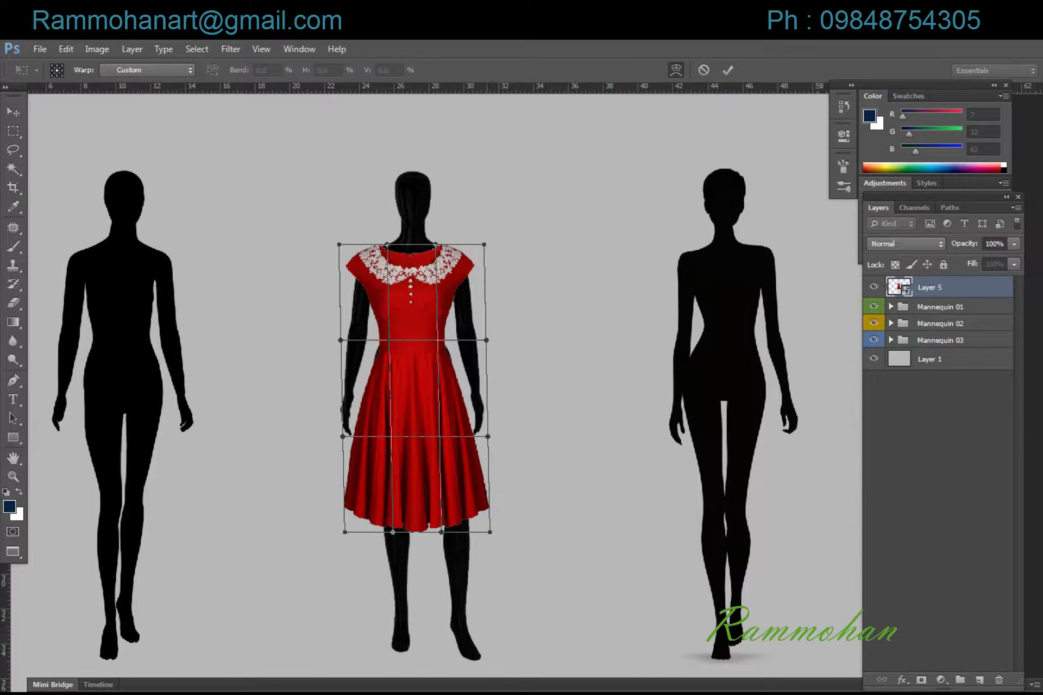
left_click_drag(486, 340, 497, 339)
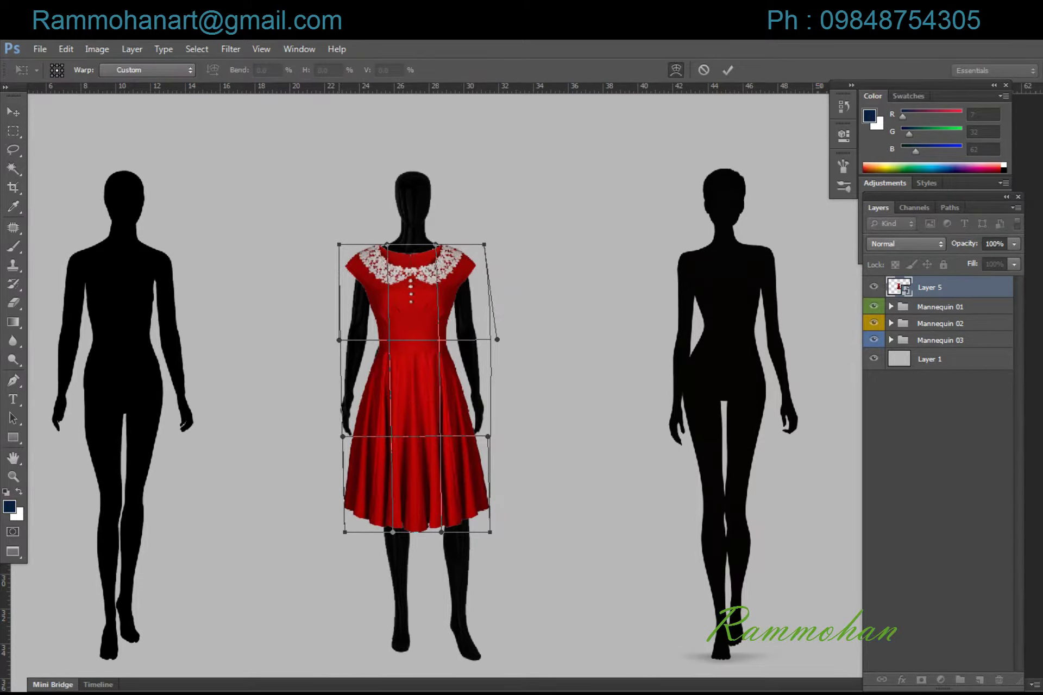
left_click_drag(339, 340, 332, 341)
left_click_drag(339, 244, 346, 242)
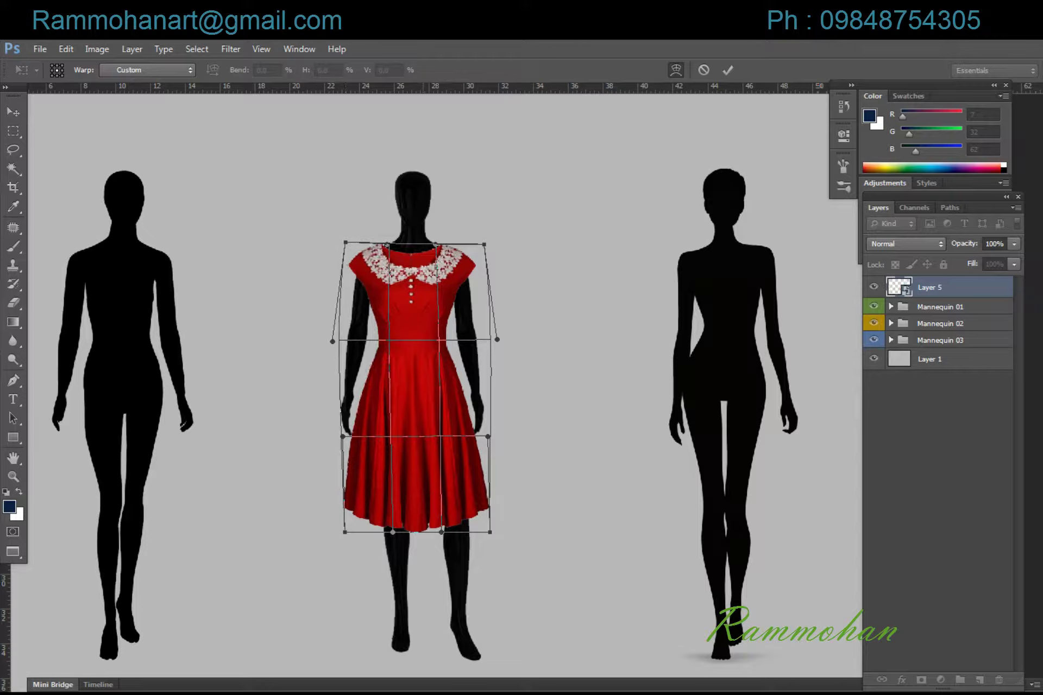
left_click_drag(484, 244, 481, 245)
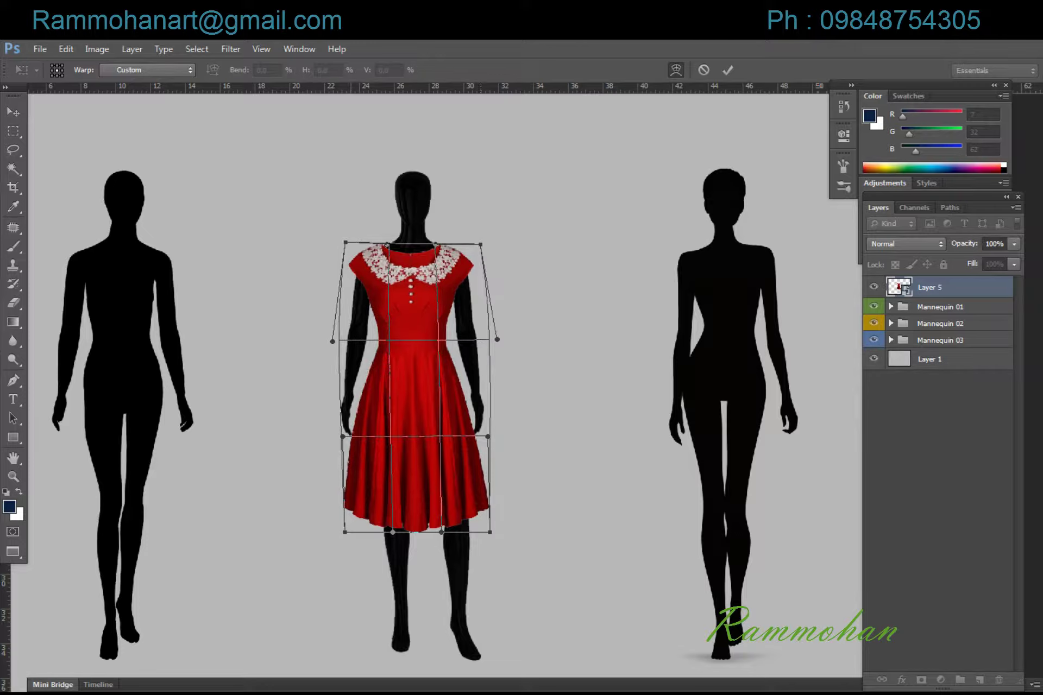
left_click_drag(345, 242, 351, 247)
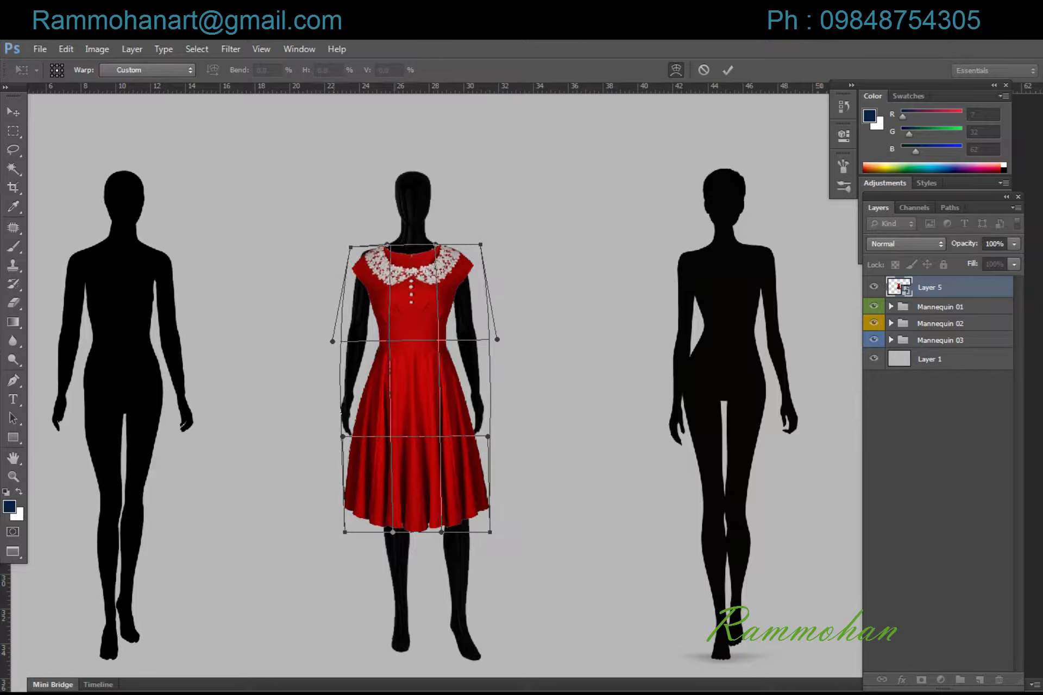
key("Return")
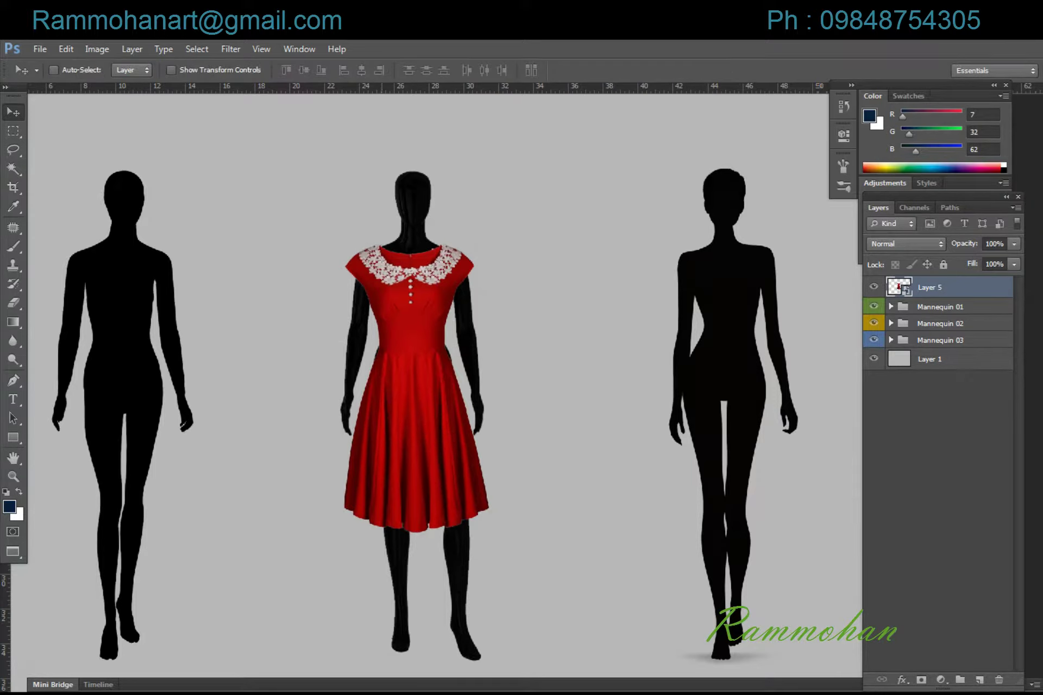
Apply a second warp that widens the dress's left and right sides slightly.
key("ctrl+t")
right_click(347, 298)
left_click(377, 412)
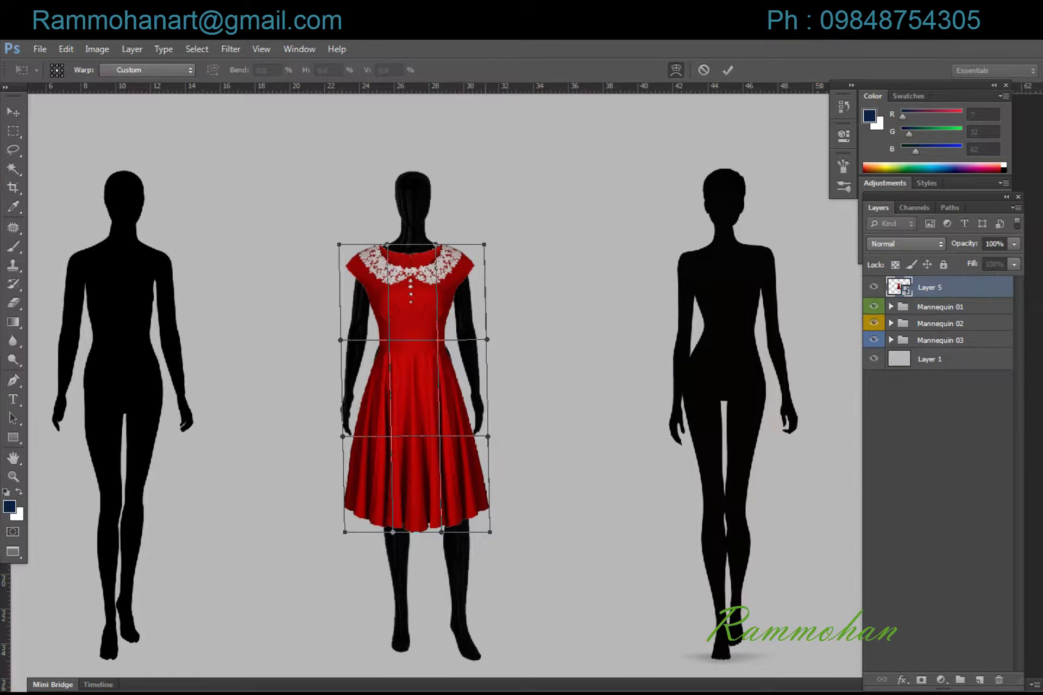
left_click_drag(487, 340, 491, 340)
left_click_drag(340, 340, 337, 341)
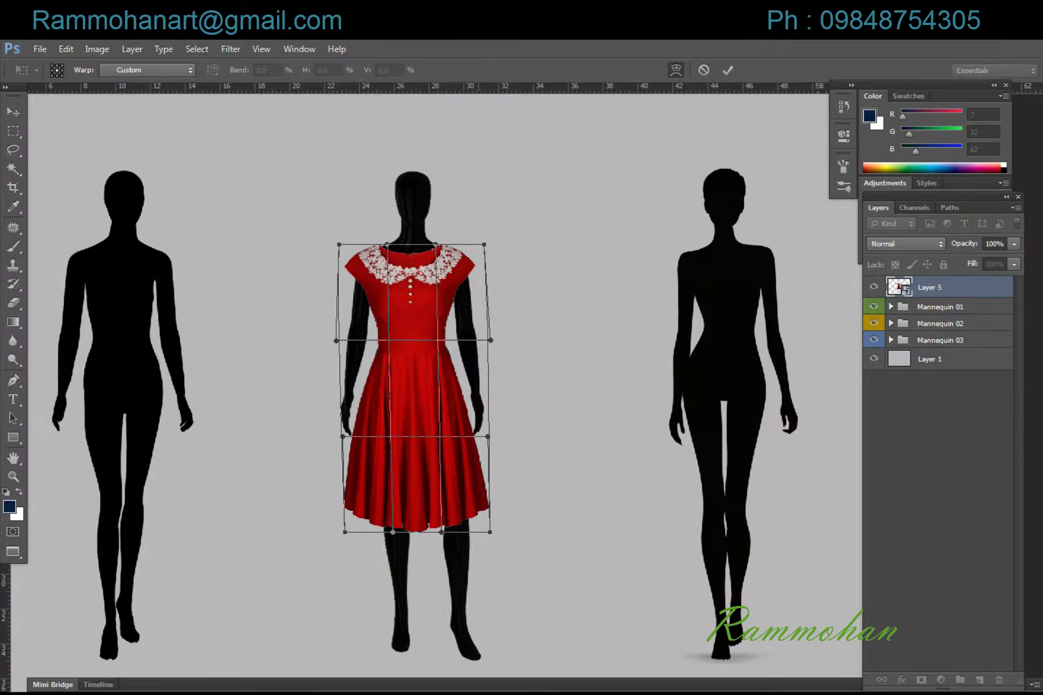
left_click_drag(491, 340, 493, 340)
key("Return")
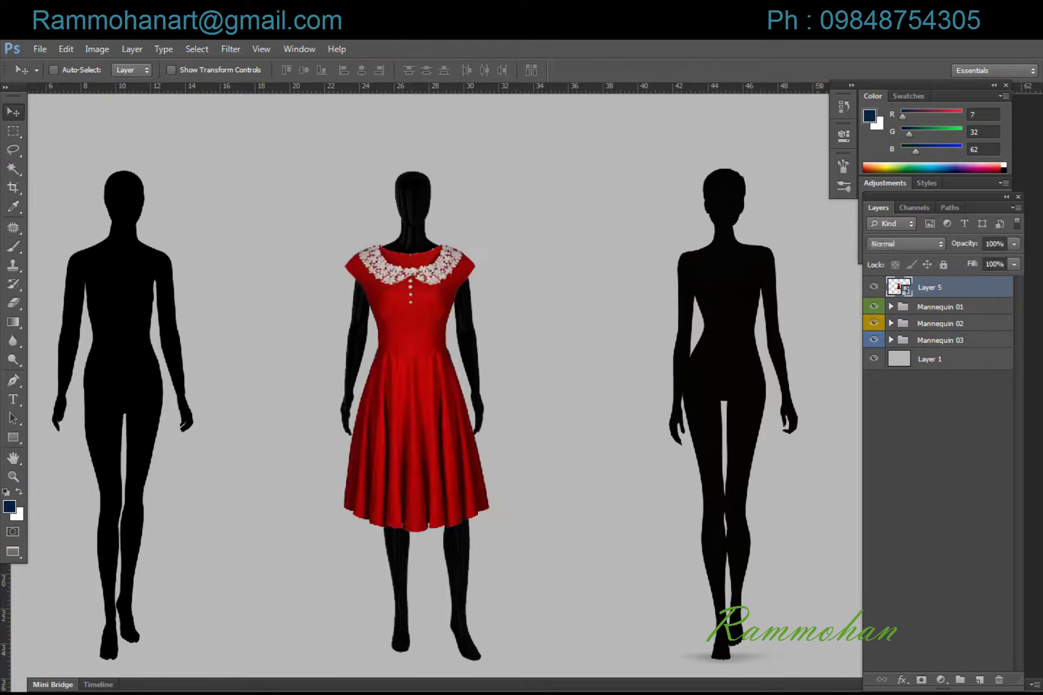
With the dress hidden, add vertical guides at both mannequin sides, then hide the guides.
left_click(873, 286)
left_click_drag(6, 526, 363, 526)
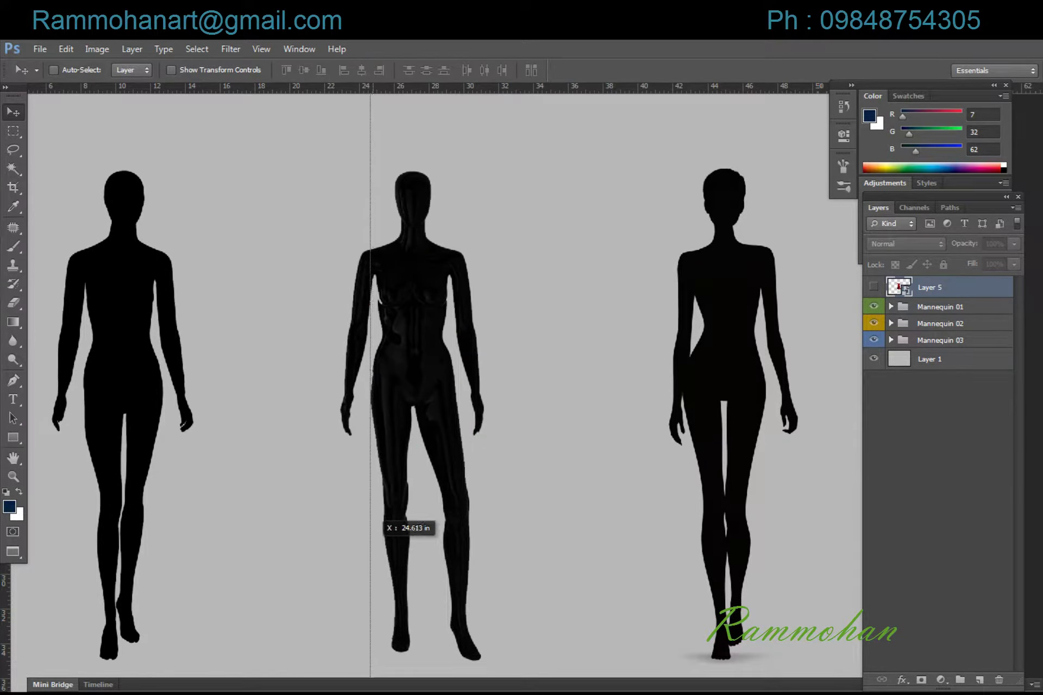
left_click_drag(6, 592, 461, 576)
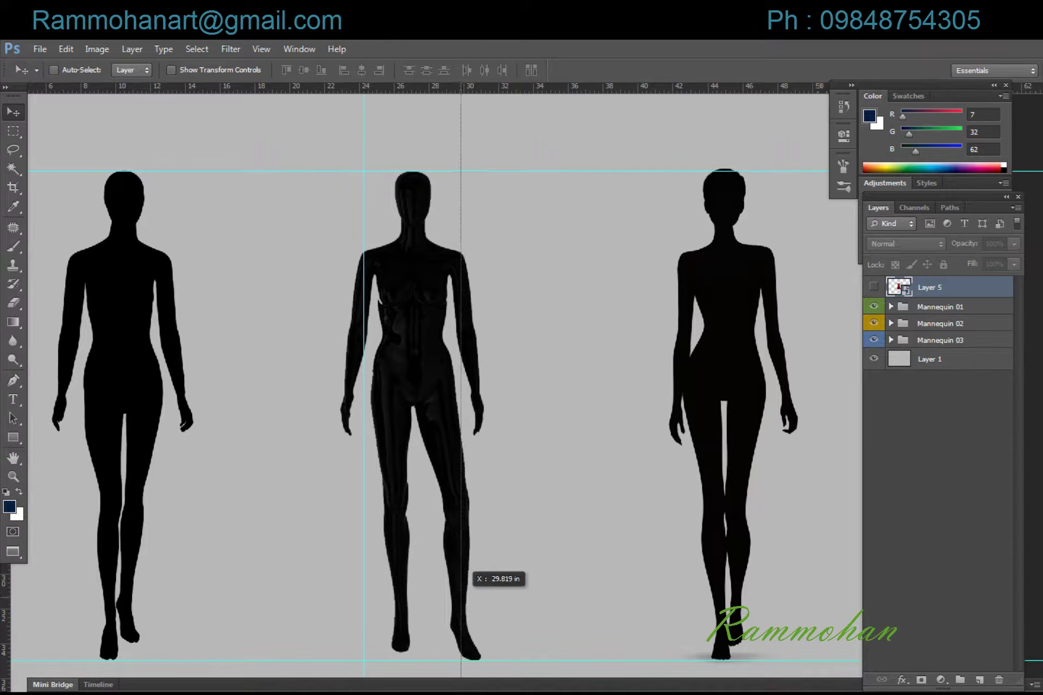
left_click(874, 287)
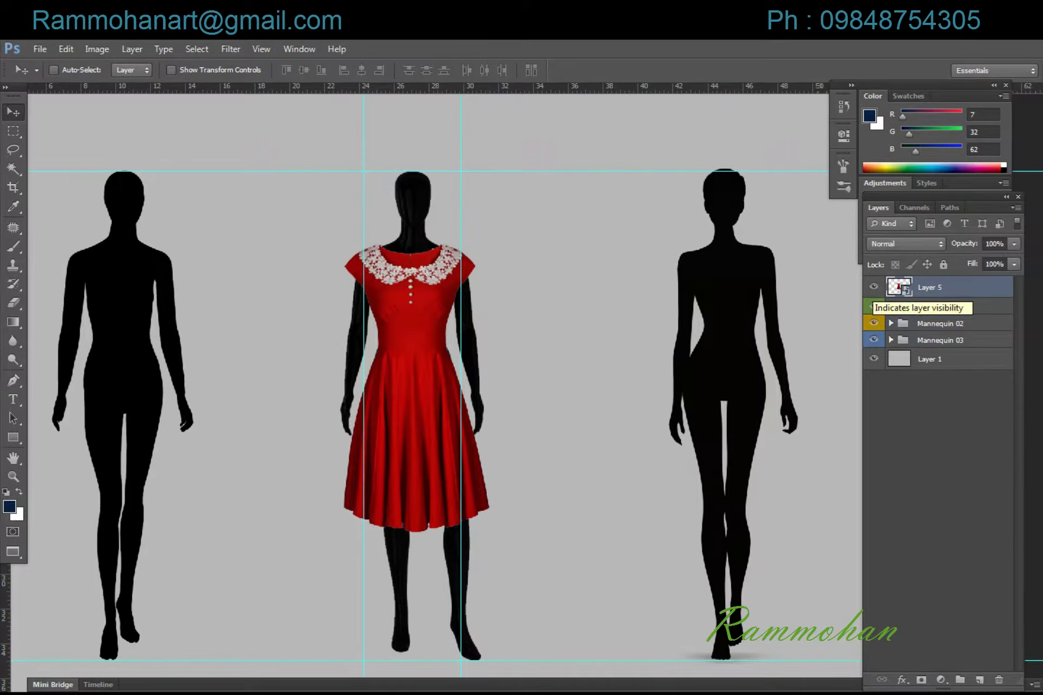
key("ctrl+semicolon")
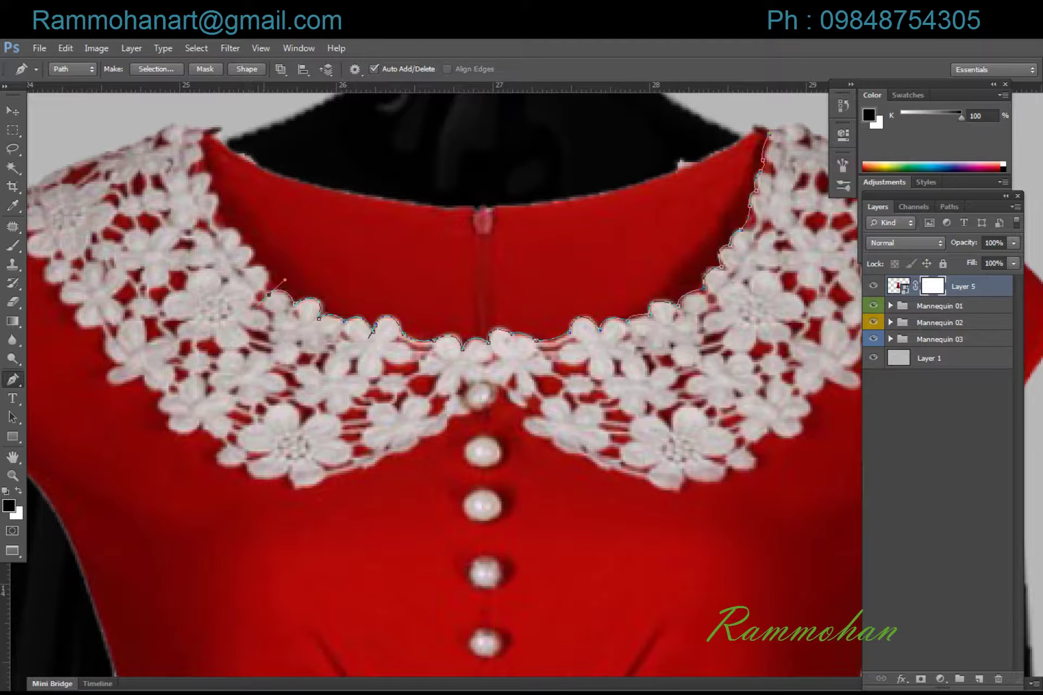
Trace a pen path up the collar's inner edge and across the neck.
left_click_drag(249, 266, 232, 272)
left_click(241, 247)
left_click(220, 229)
left_click(206, 194)
left_click(188, 176)
left_click(203, 136)
left_click_drag(371, 332, 363, 383)
left_click(454, 145)
left_click(758, 175)
Turn the path into a selection, fill the mask black over the neckline, and zoom to fit.
key("ctrl+Return")
key("alt+BackSpace")
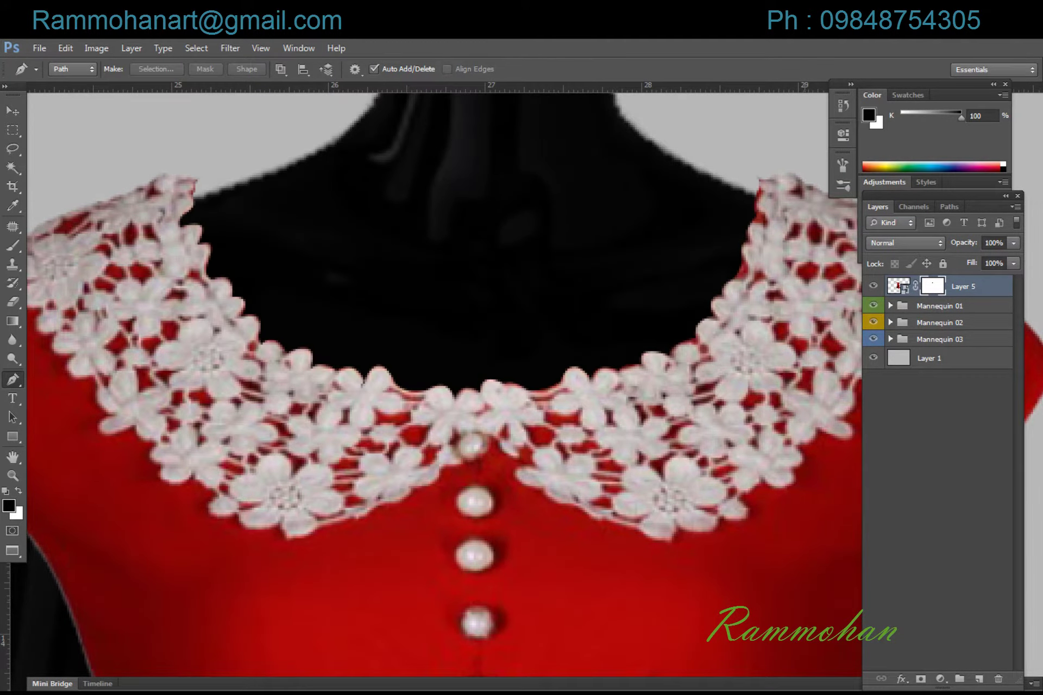
key("ctrl+0")
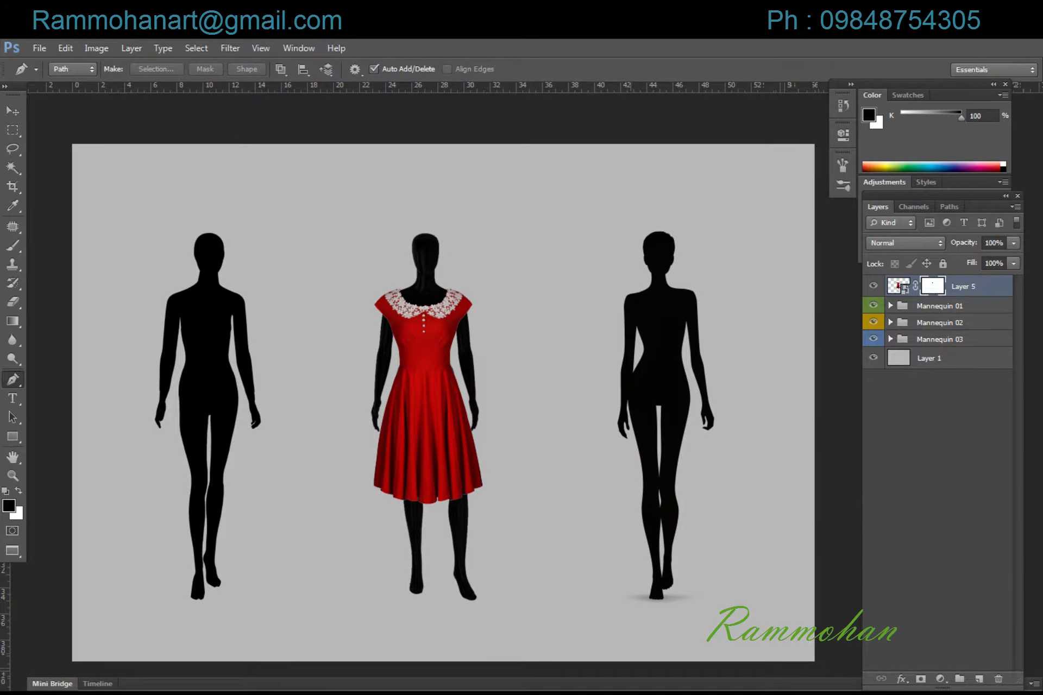
Move the red dress onto the left mannequin and nudge it into position with arrow keys.
left_click(873, 286)
left_click(873, 286)
key("v")
left_click_drag(407, 442, 190, 434)
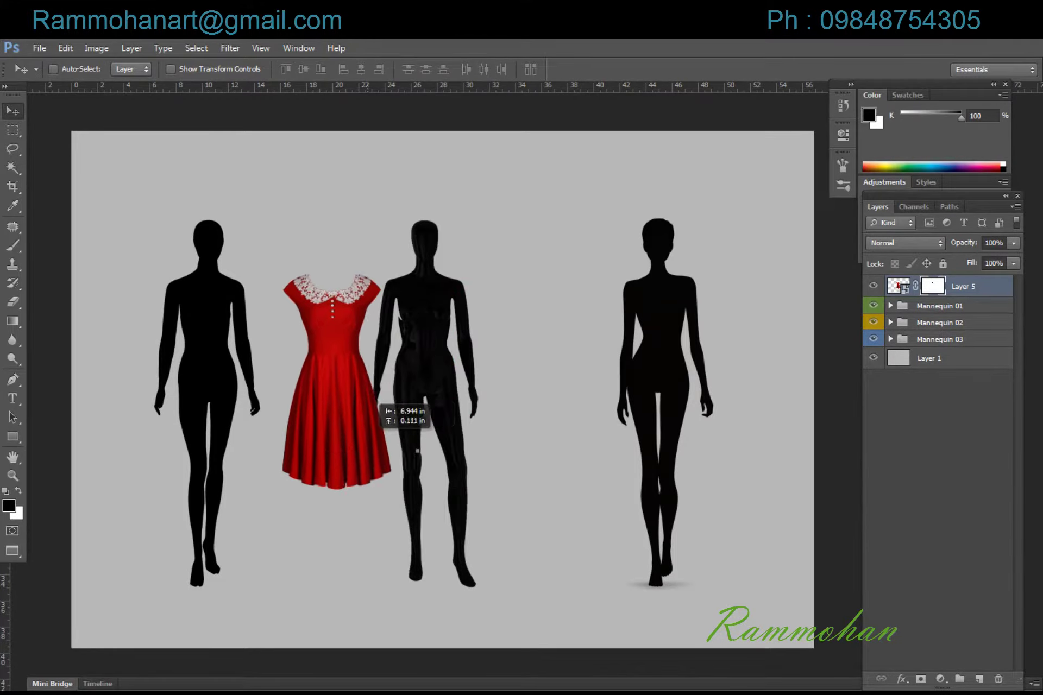
key("Up")
key("Up")
key("Up")
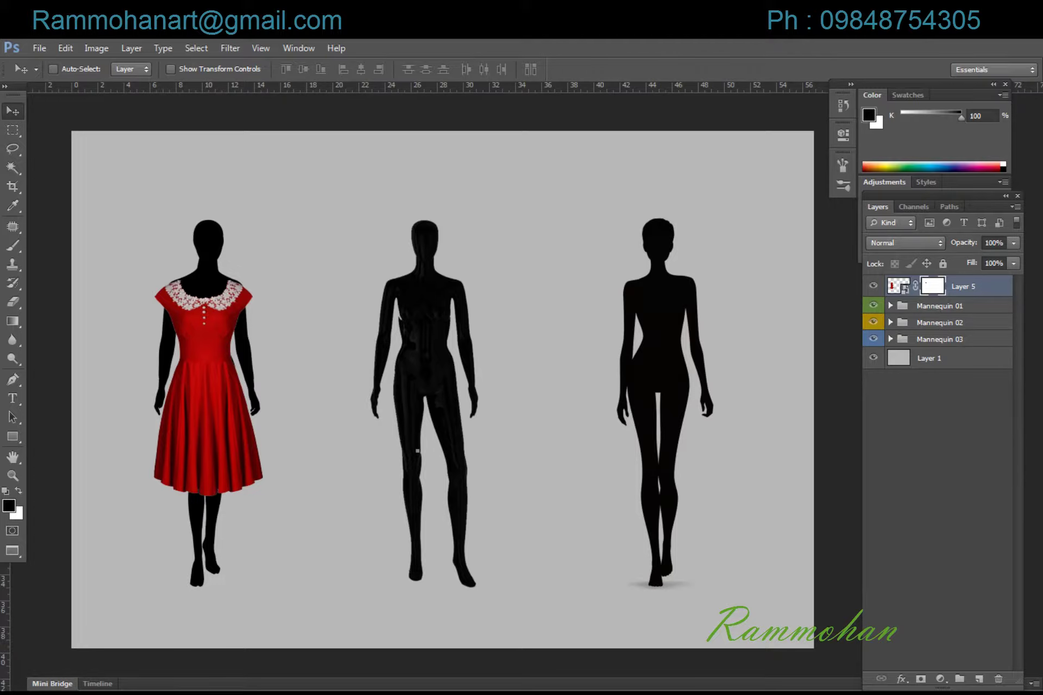
left_click(898, 286)
key("Up")
key("Up")
key("Right")
key("Right")
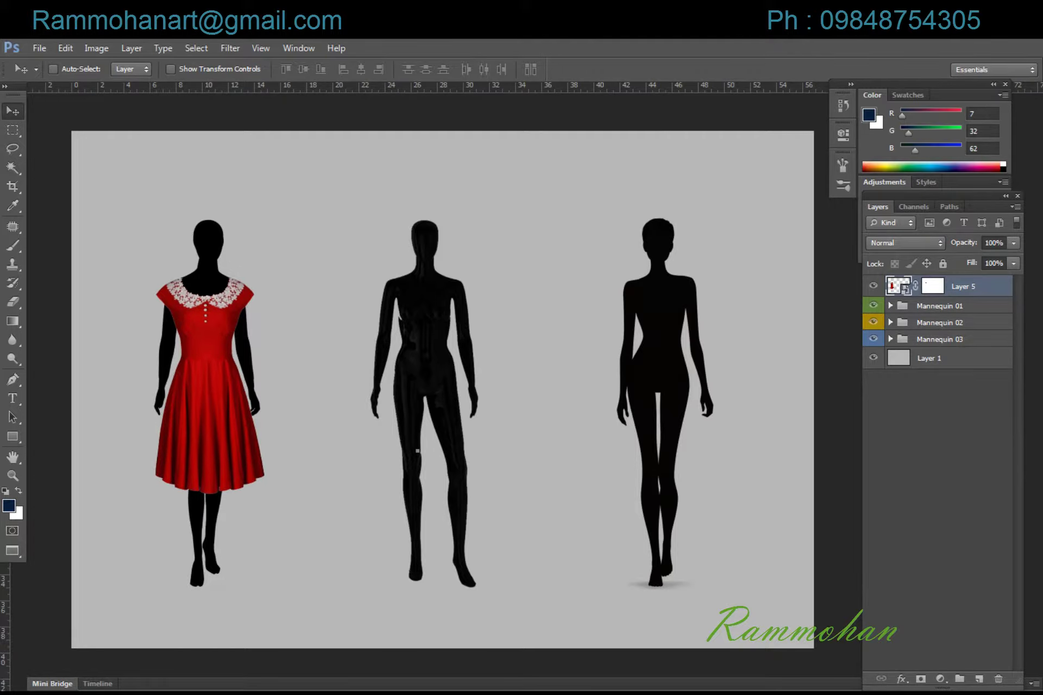
key("Right")
key("Right")
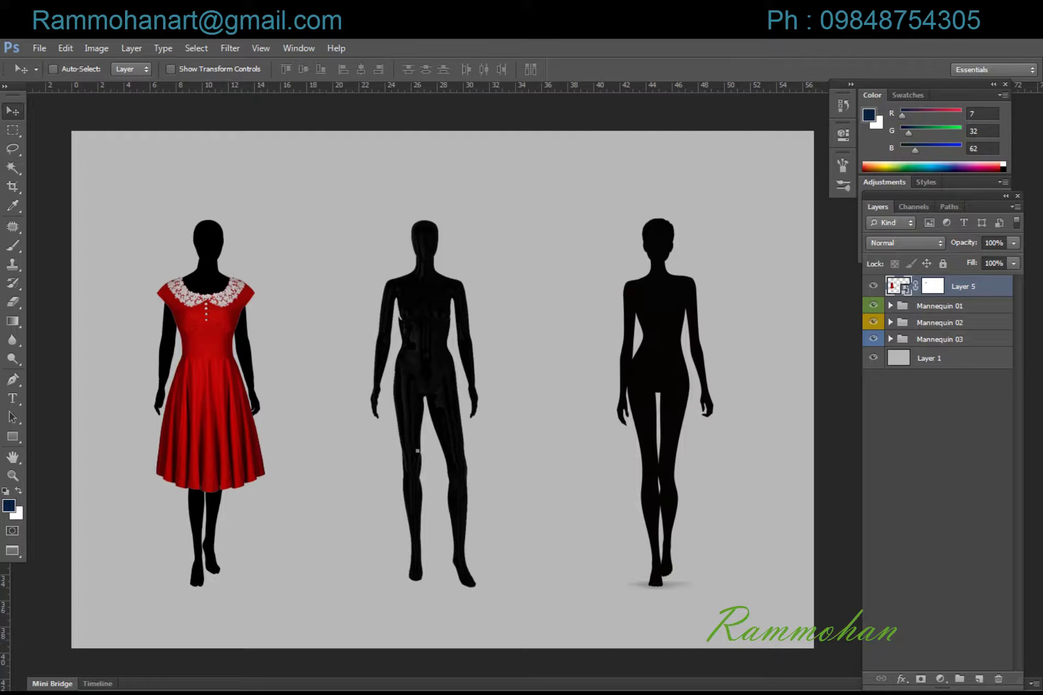
key("Left")
key("Right")
key("Down")
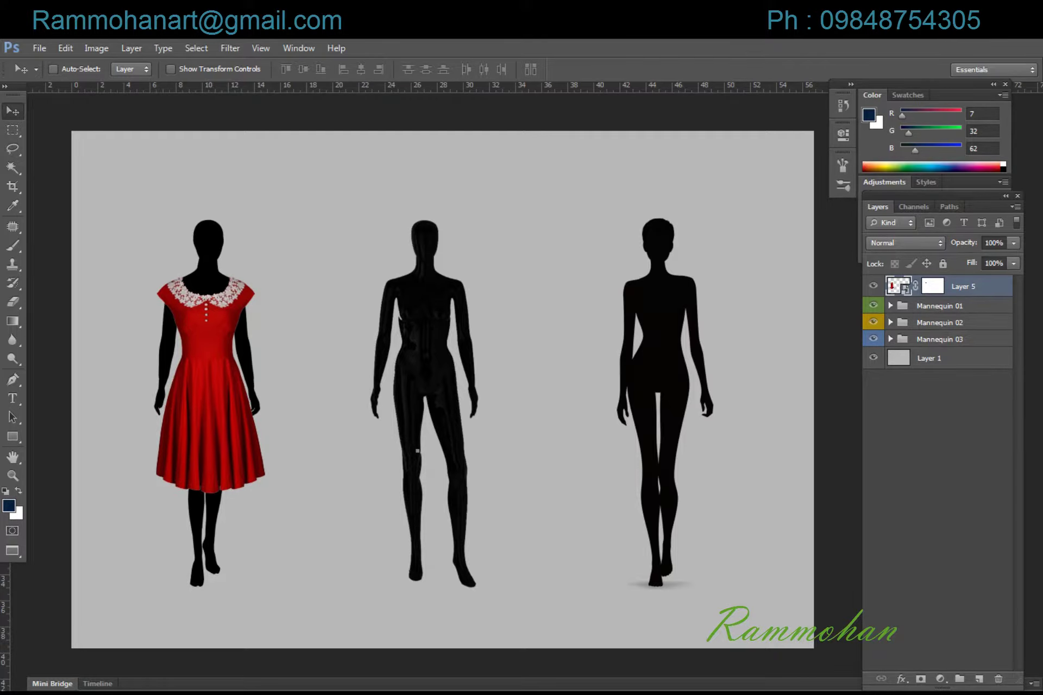
key("Left")
Place the dress layer, Layer 5, inside the Mannequin 01 group.
key("m")
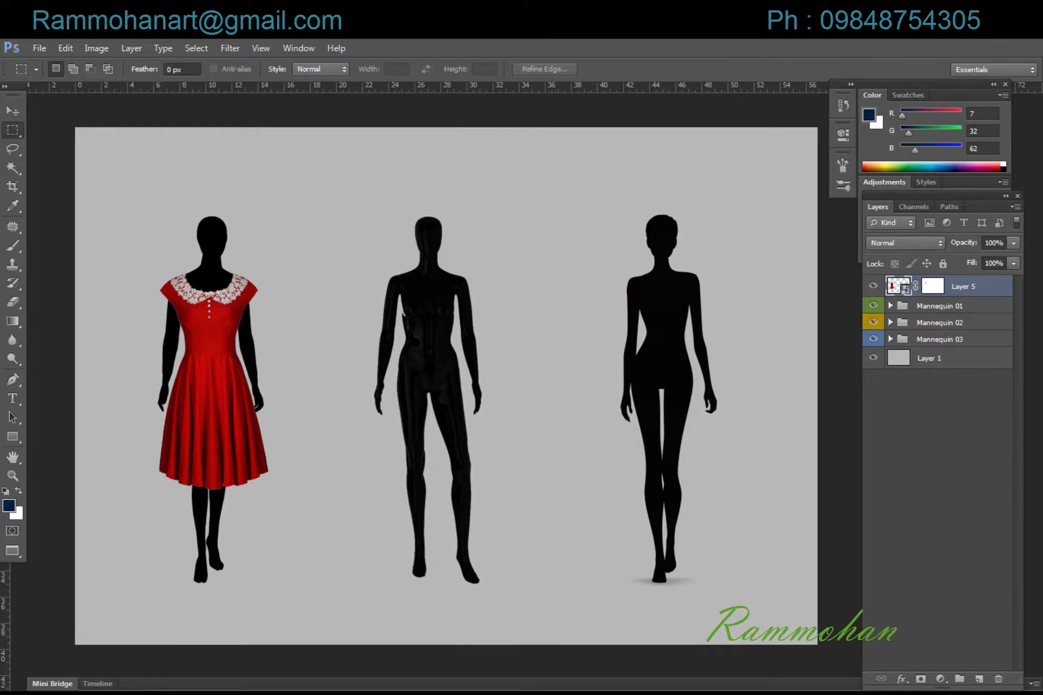
left_click(890, 306)
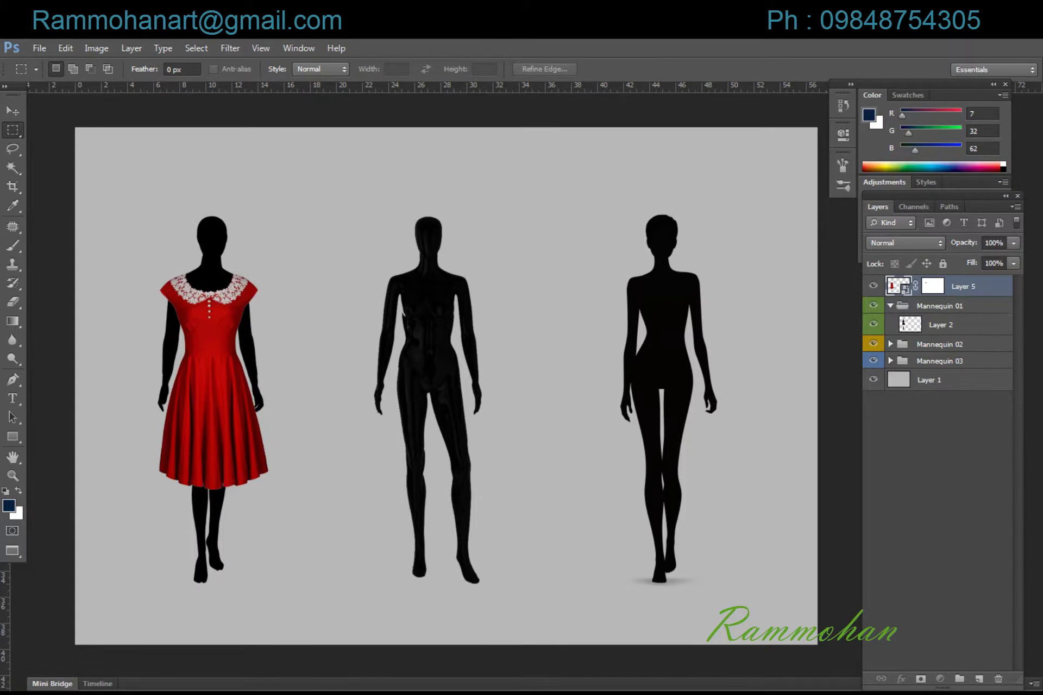
left_click_drag(963, 287, 956, 296)
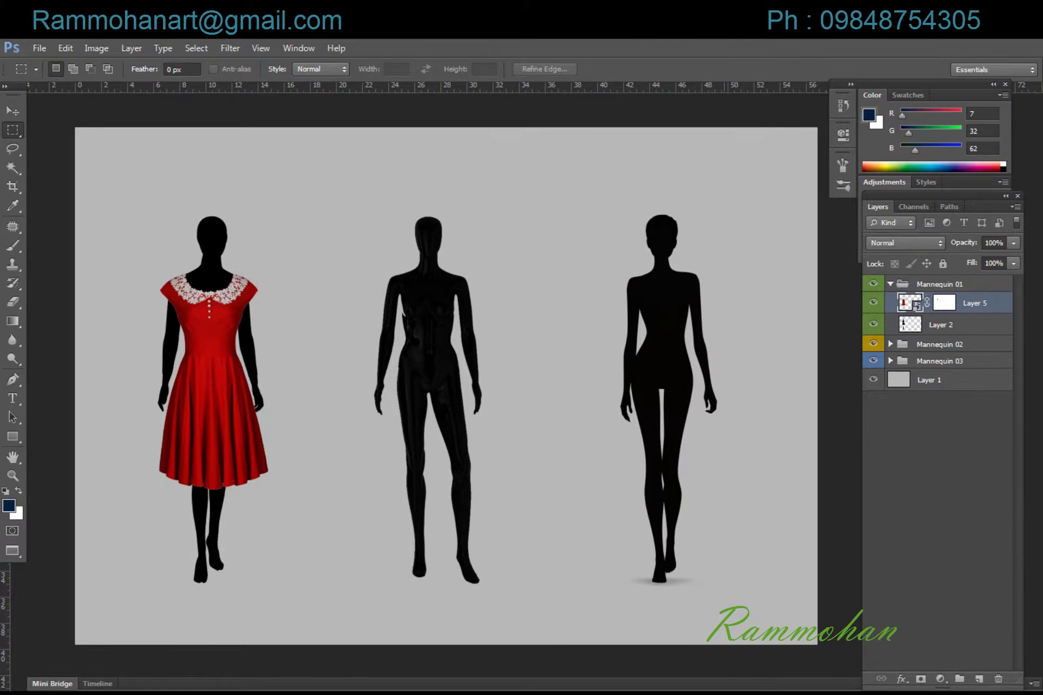
scroll(449, 386, "left", 1)
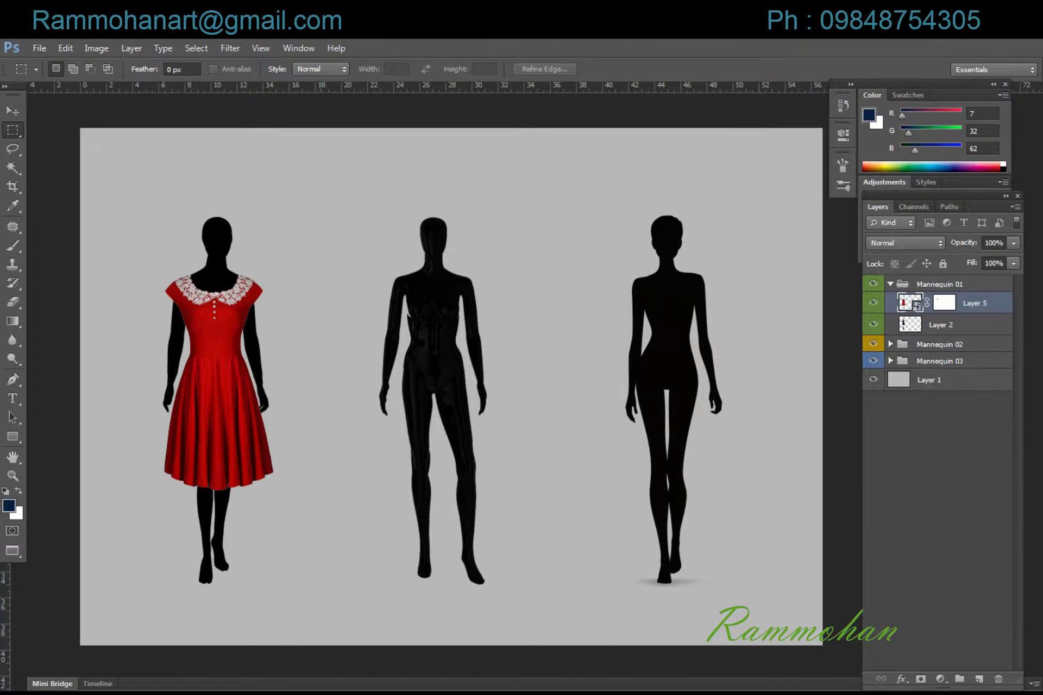
Pen-trace the lower skirt and copy it onto a new layer, Layer 6.
key("p")
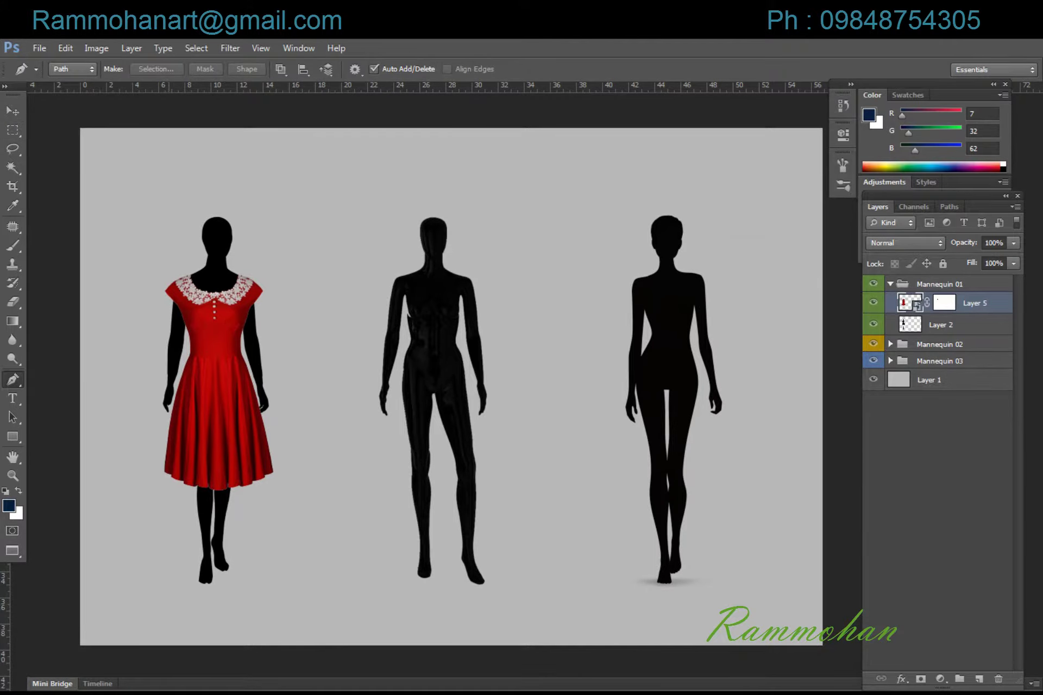
left_click(164, 430)
left_click_drag(281, 423, 305, 405)
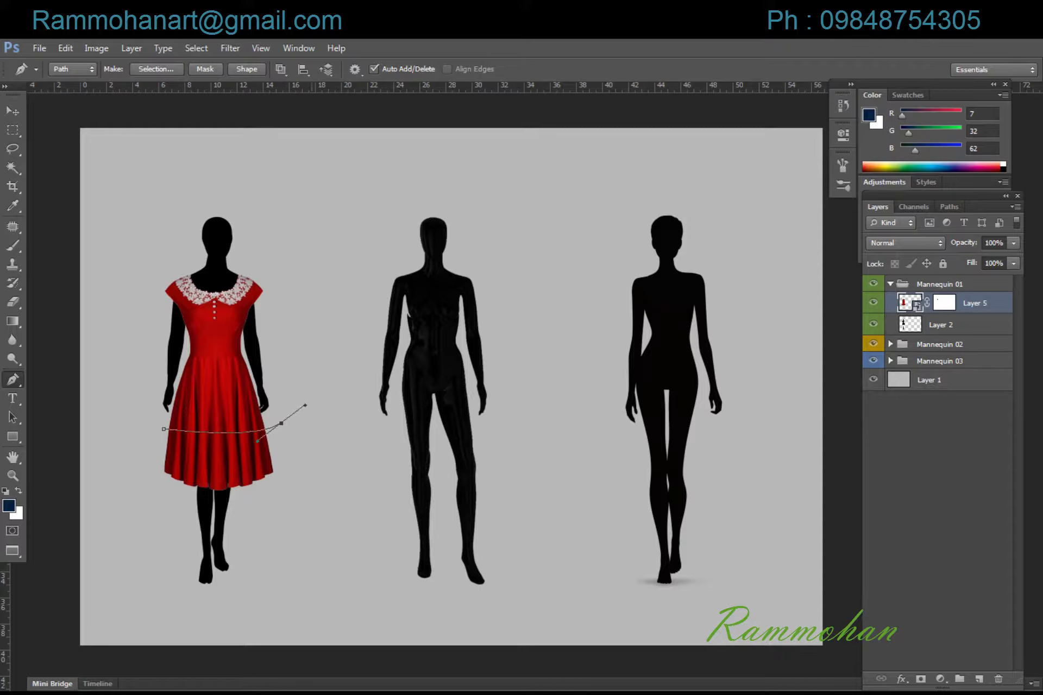
left_click(285, 497)
left_click(175, 511)
left_click(153, 444)
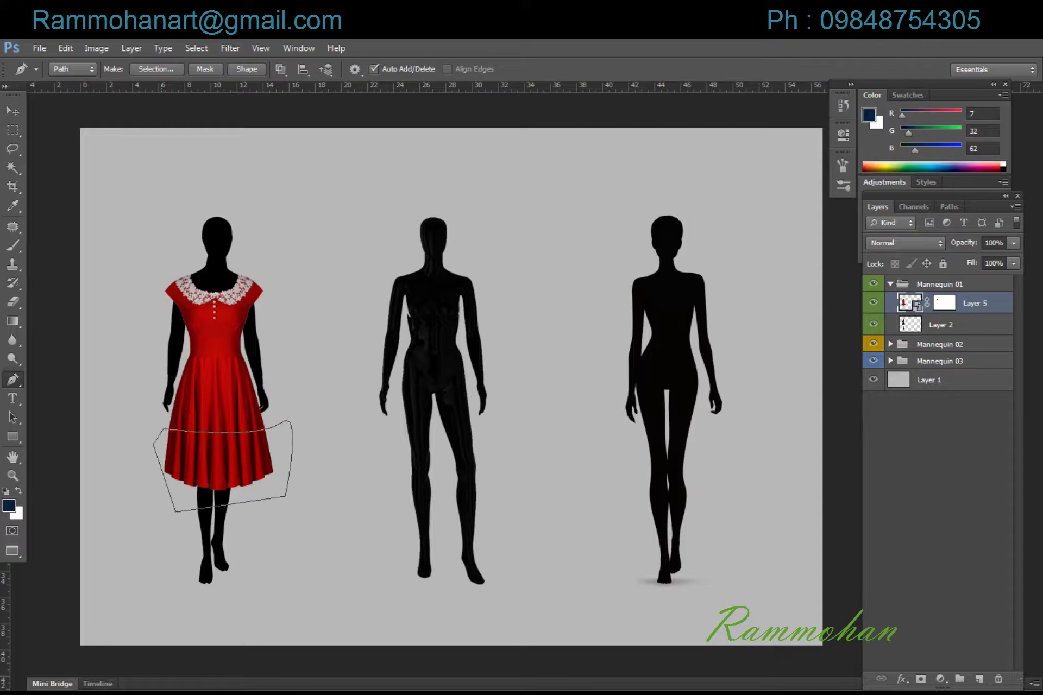
key("ctrl+Return")
key("ctrl+j")
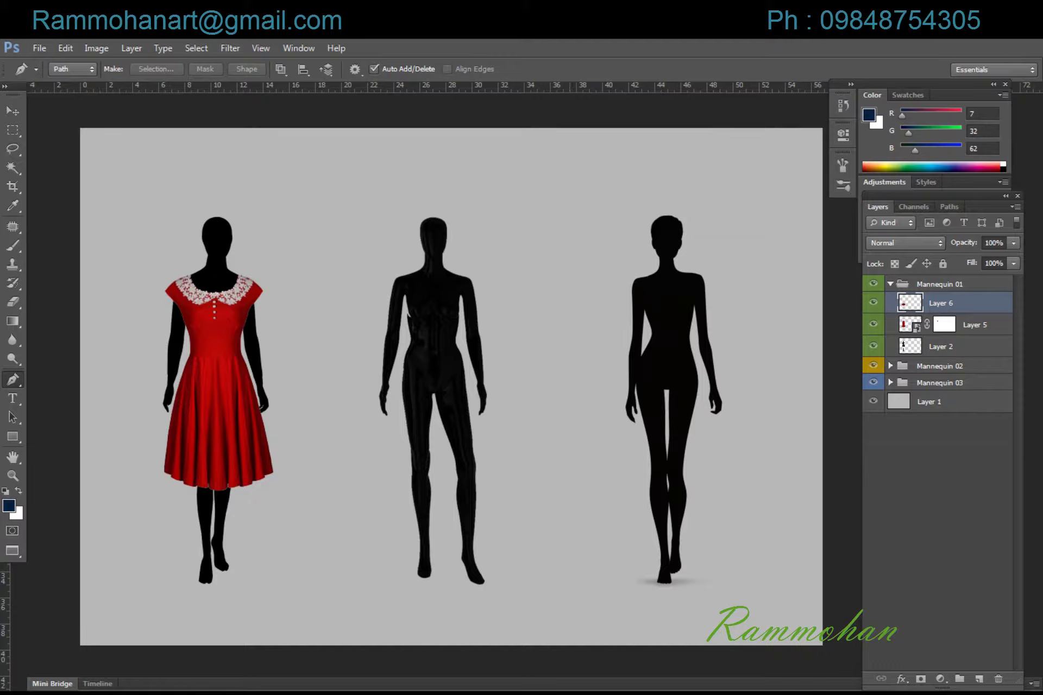
Move the hem copy beneath the dress layer and nudge it down to lengthen the skirt.
key("ctrl+u")
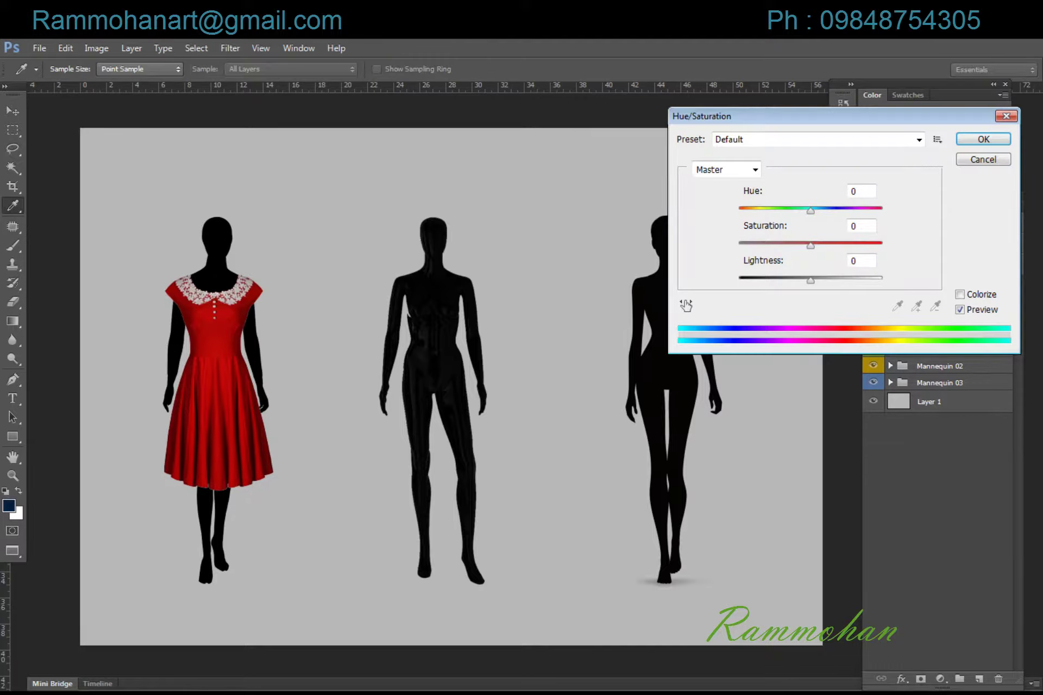
key("Escape")
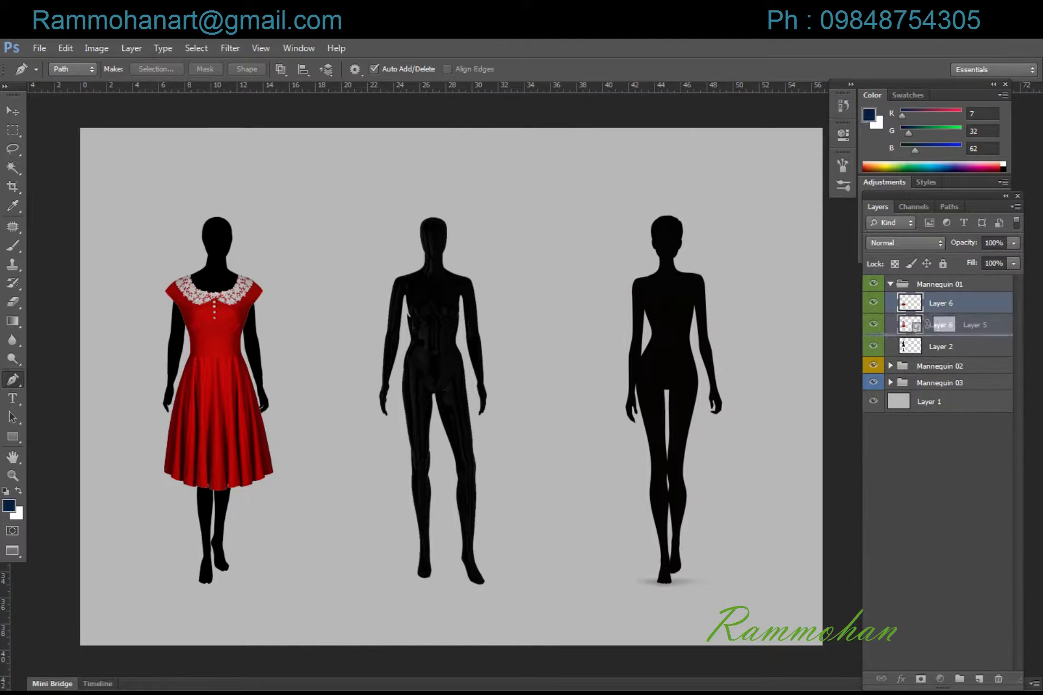
key("ctrl+bracketleft")
key("v")
key("Down")
key("Down")
key("Down")
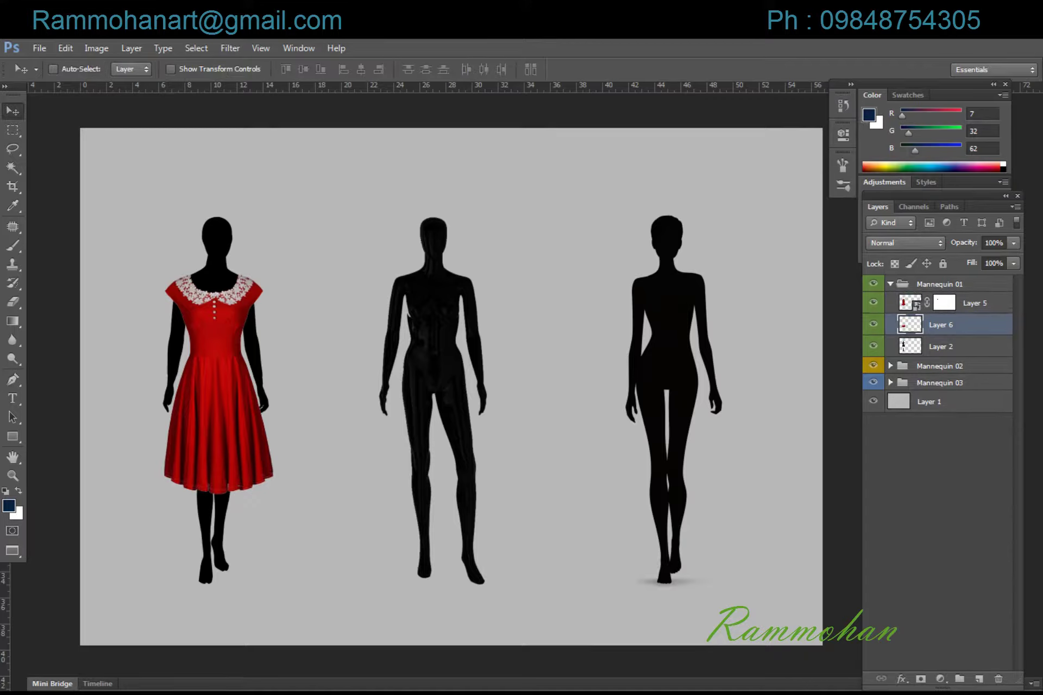
key("Down")
key("Down")
key("Down")
key("Down")
key("Down")
key("Down")
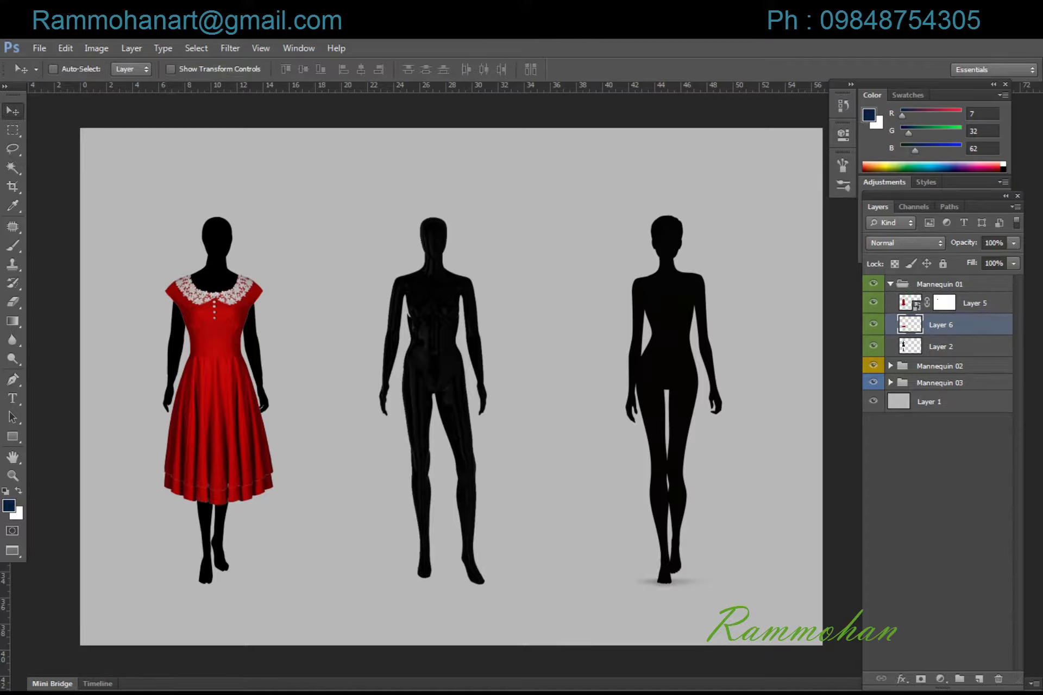
Recolour the hem tier green with Hue/Saturation, Hue +155 and Saturation +51.
key("ctrl+u")
type("-25")
key("shift+Tab")
type("86")
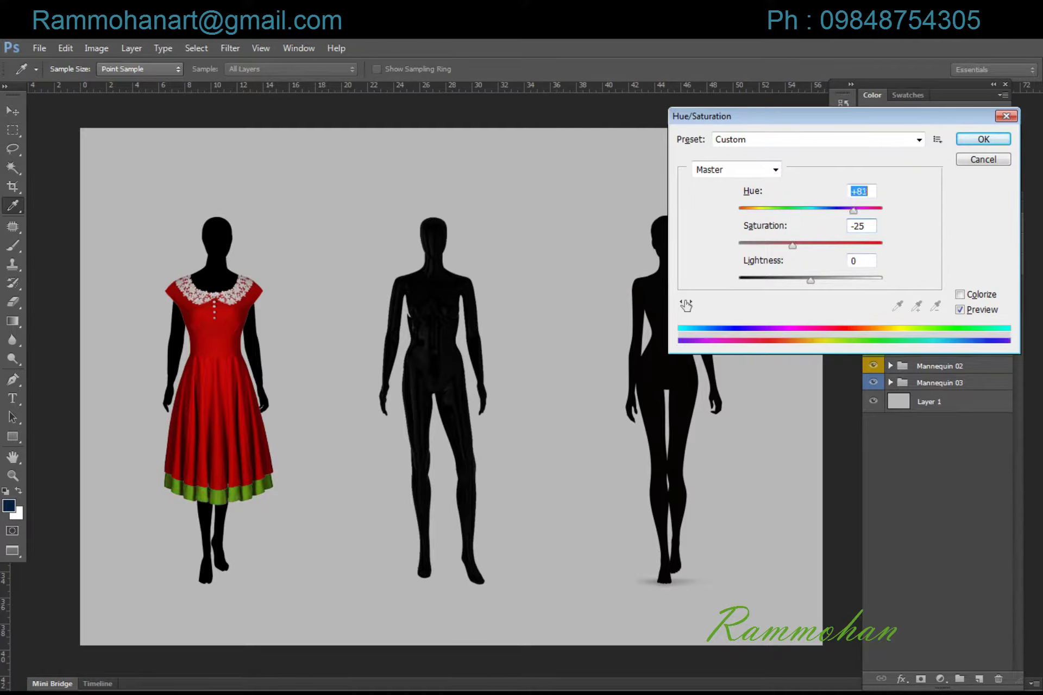
key("shift+Down")
key("shift+Down")
key("shift+Down")
key("Down")
key("Down")
key("Down")
key("shift+Up")
key("shift+Up")
key("shift+Up")
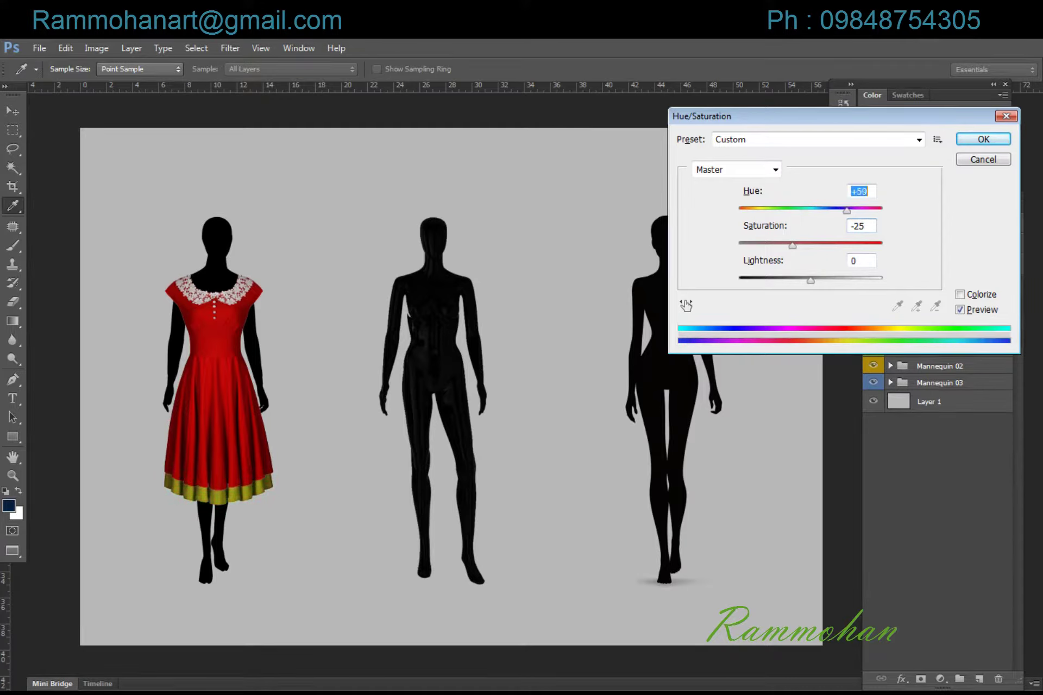
key("Up")
key("Up")
key("Up")
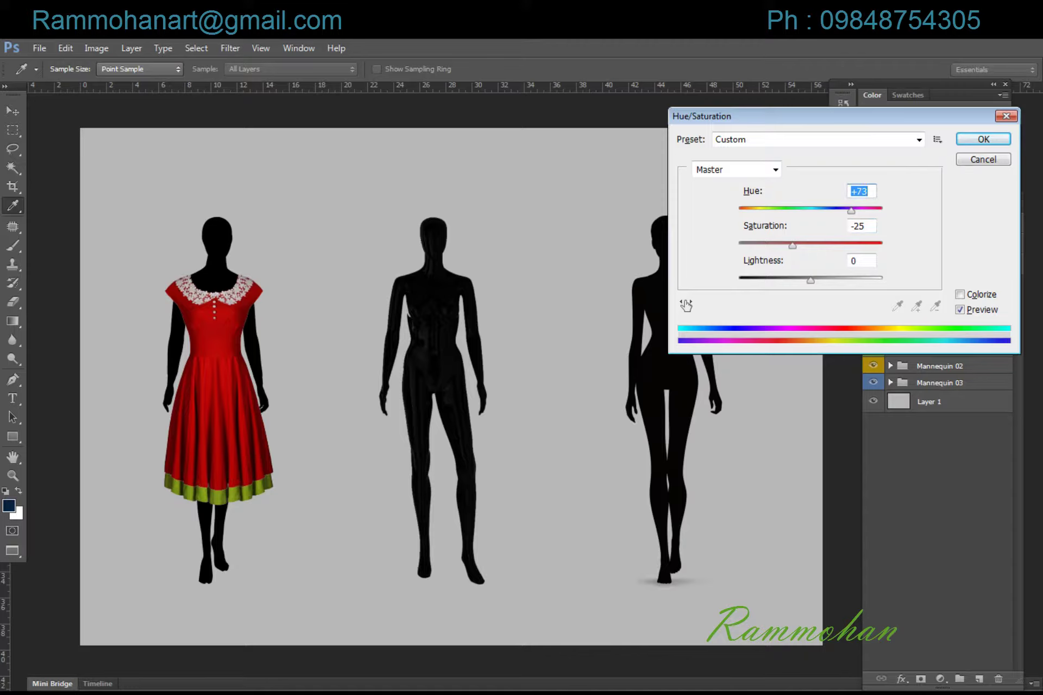
key("Tab")
key("shift+Up")
key("shift+Up")
key("shift+Up")
key("Up")
key("Up")
key("Up")
key("shift+Tab")
key("shift+Up")
key("shift+Up")
key("shift+Up")
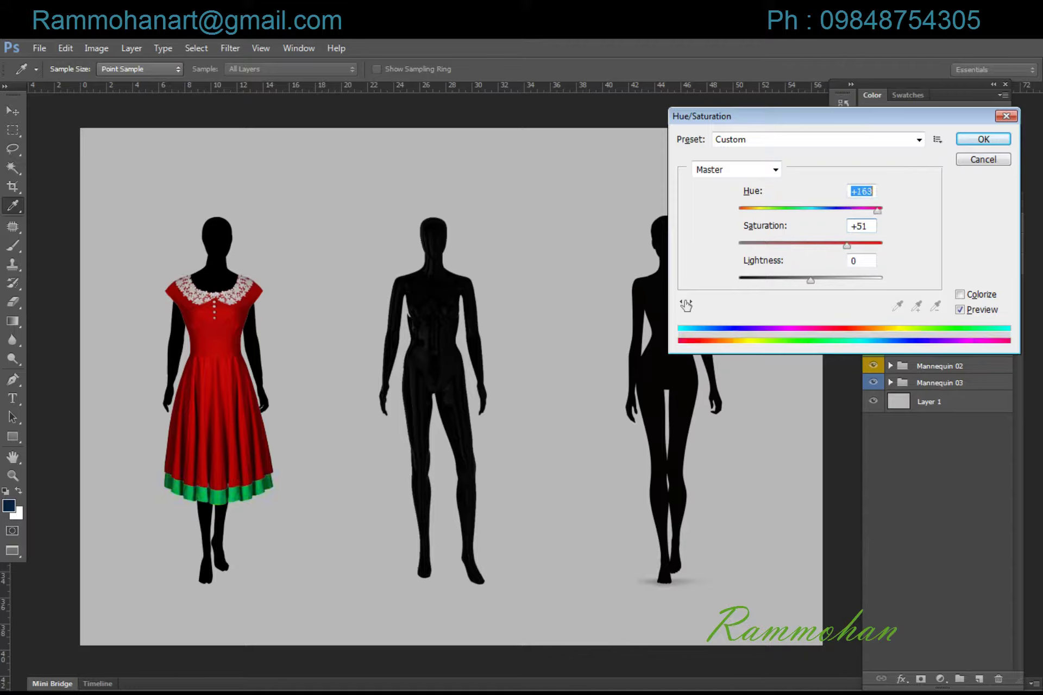
key("shift+Up")
key("shift+Up")
key("shift+Down")
key("shift+Down")
key("Down")
key("Down")
key("Down")
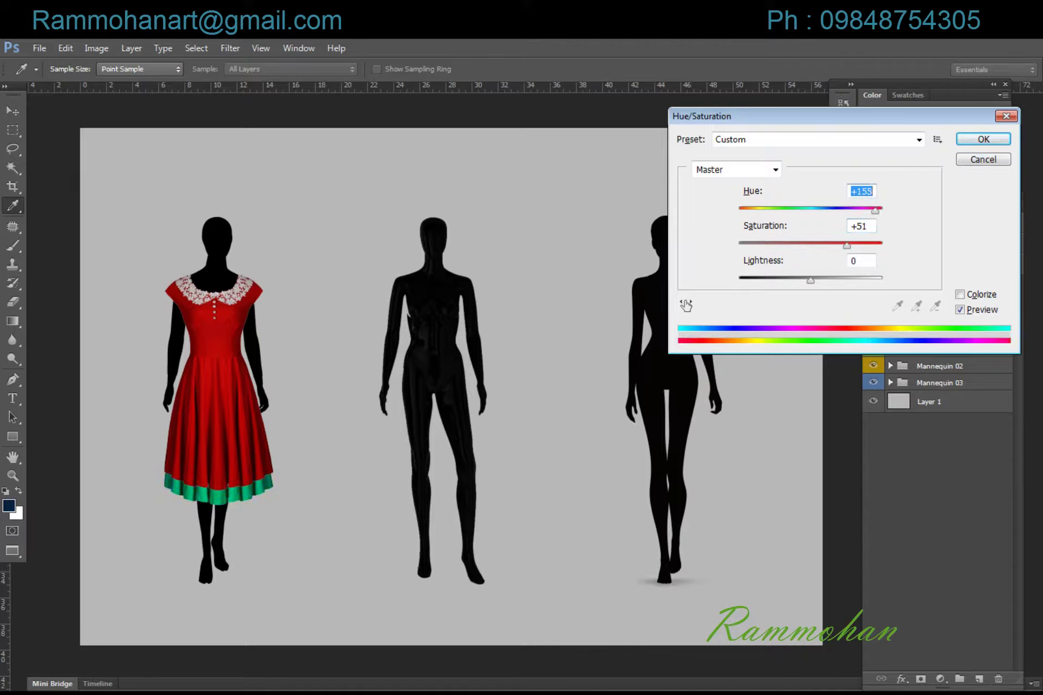
key("Return")
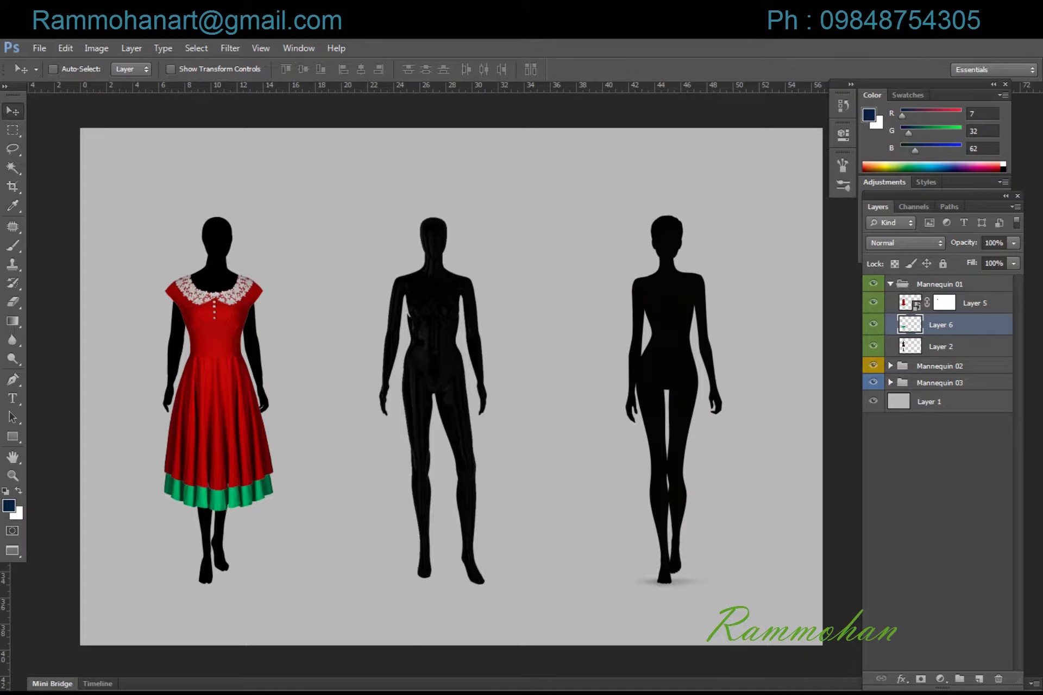
Duplicate the green hem layer and recolour the lower copy blue.
key("ctrl+j")
key("alt+bracketleft")
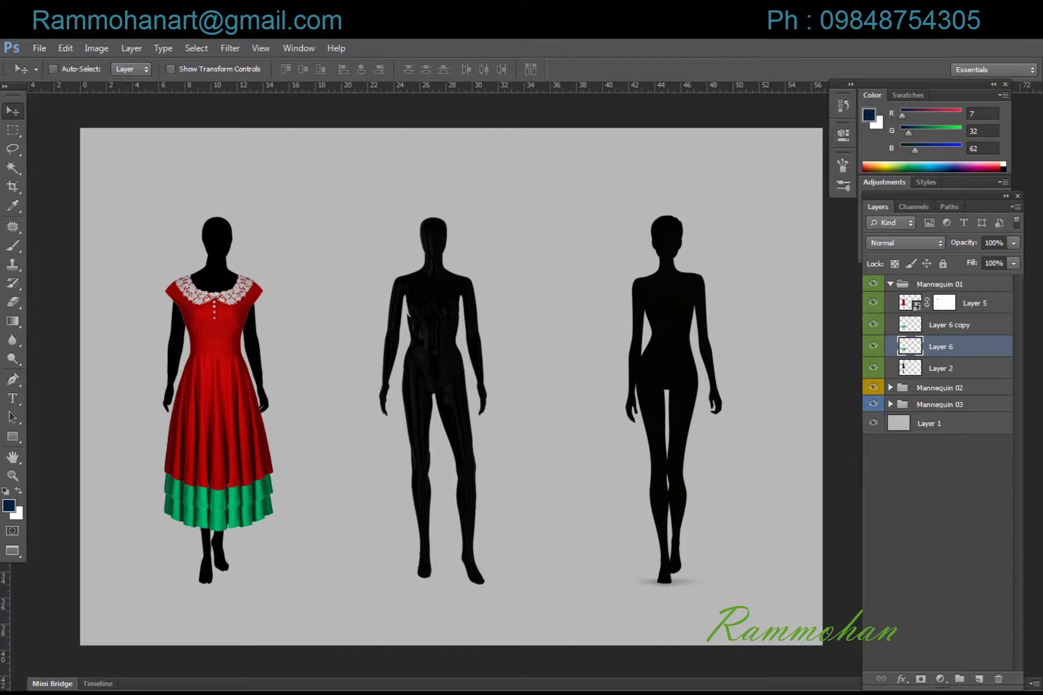
key("ctrl+u")
type("138")
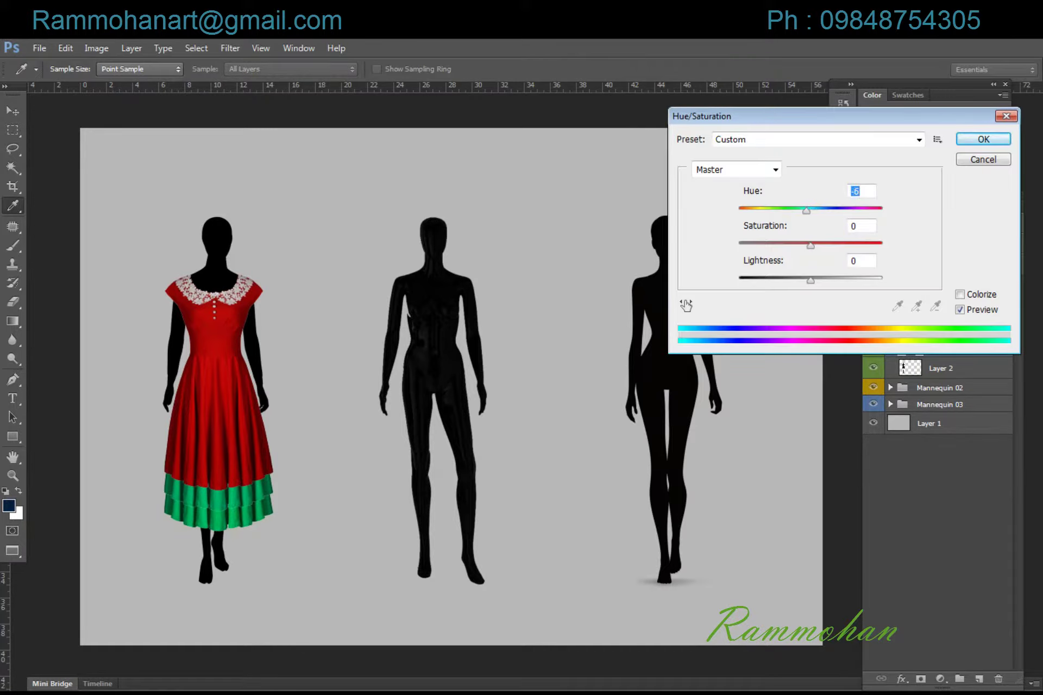
key("Down")
key("Down")
key("Down")
key("Down")
key("Down")
key("Down")
key("Down")
key("Down")
key("Down")
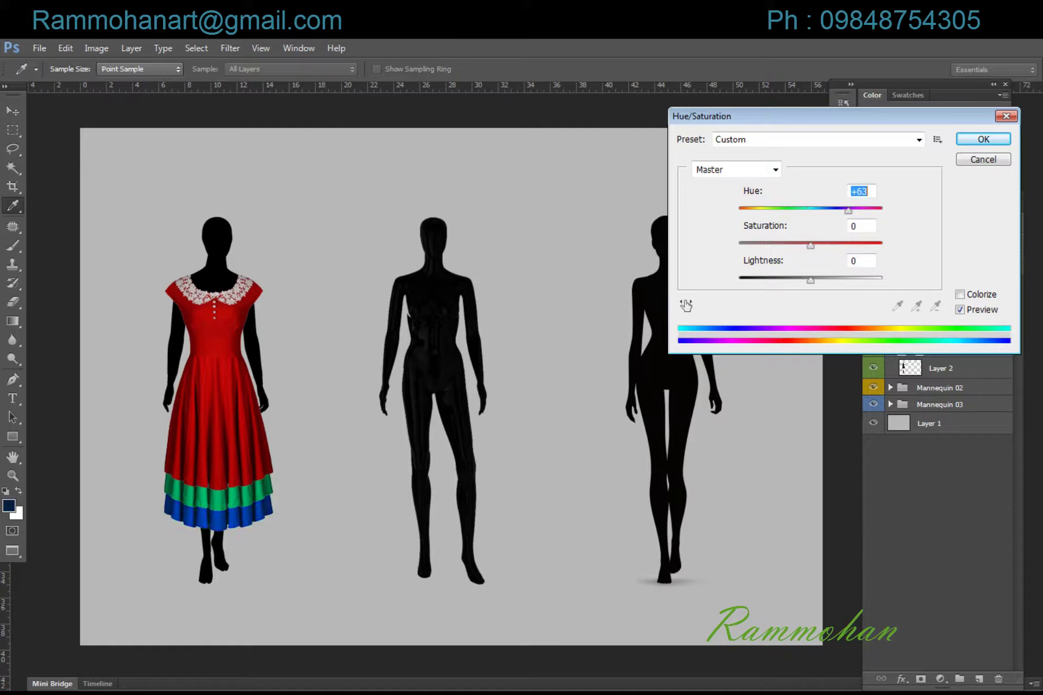
key("Down")
key("Down")
key("Down")
key("Down")
key("Down")
key("Down")
key("Down")
key("Down")
key("Down")
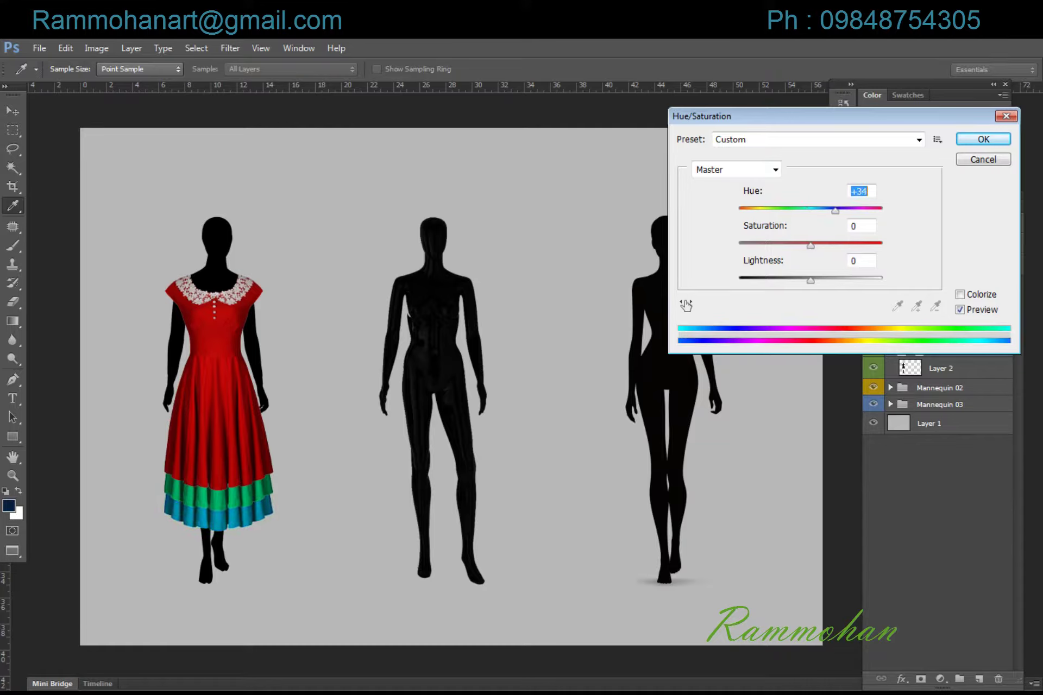
key("Down")
key("Down")
key("Down")
key("Up")
key("Up")
key("Up")
key("Up")
key("Up")
key("Up")
key("Up")
key("Up")
key("Up")
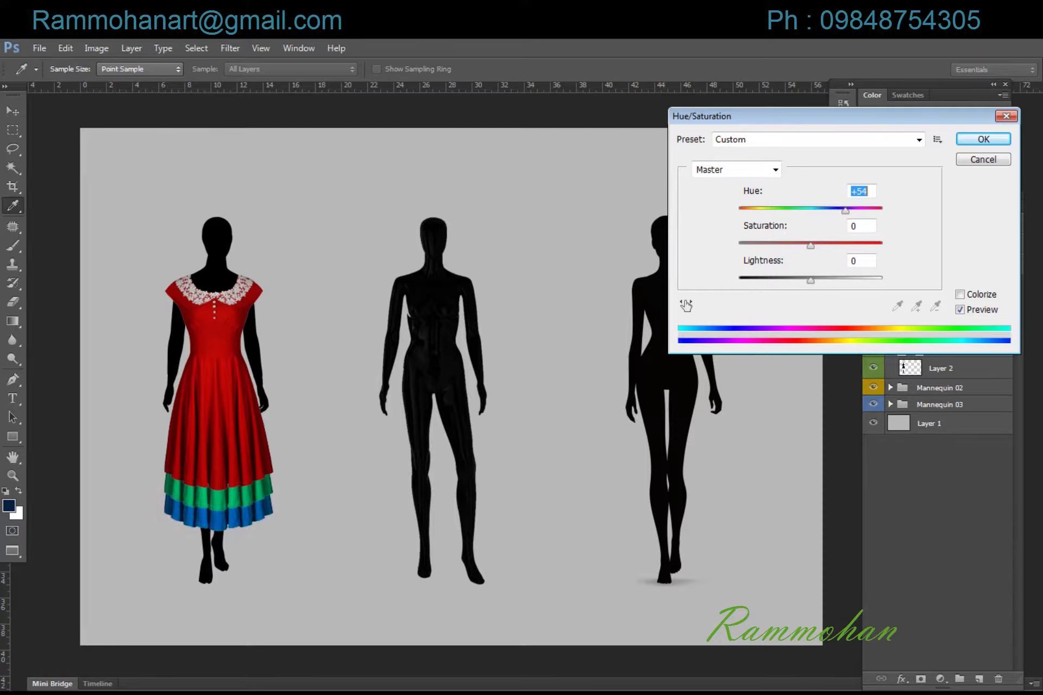
key("Up")
key("Up")
key("Up")
key("Return")
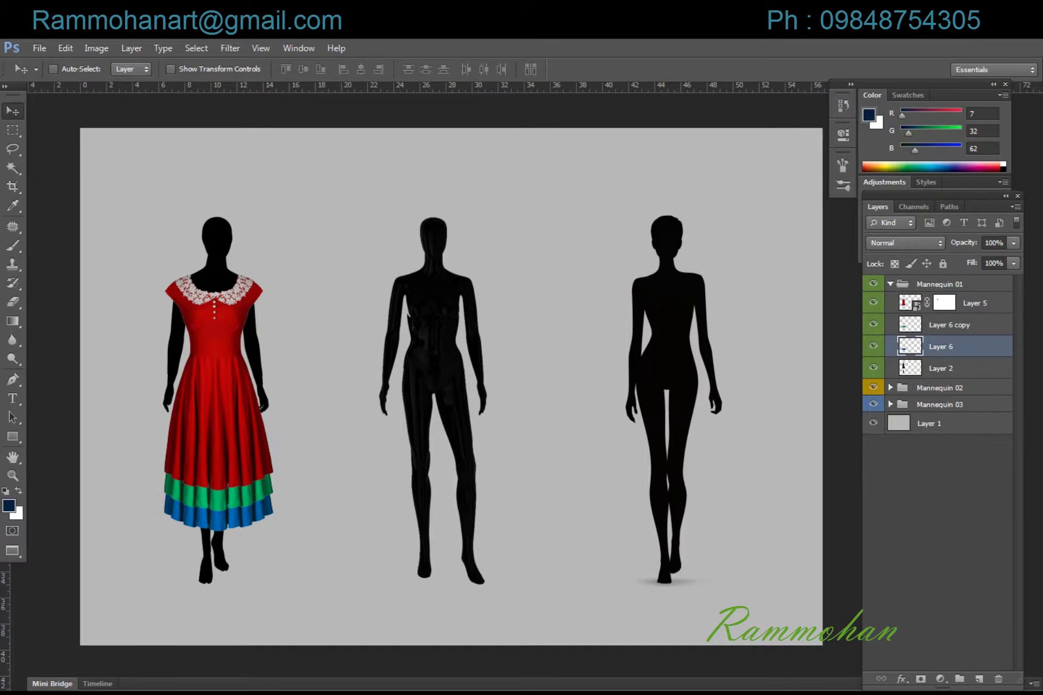
Duplicate the blue tier, nudge the lower copy down, and set its Hue to +180 for orange.
key("ctrl+j")
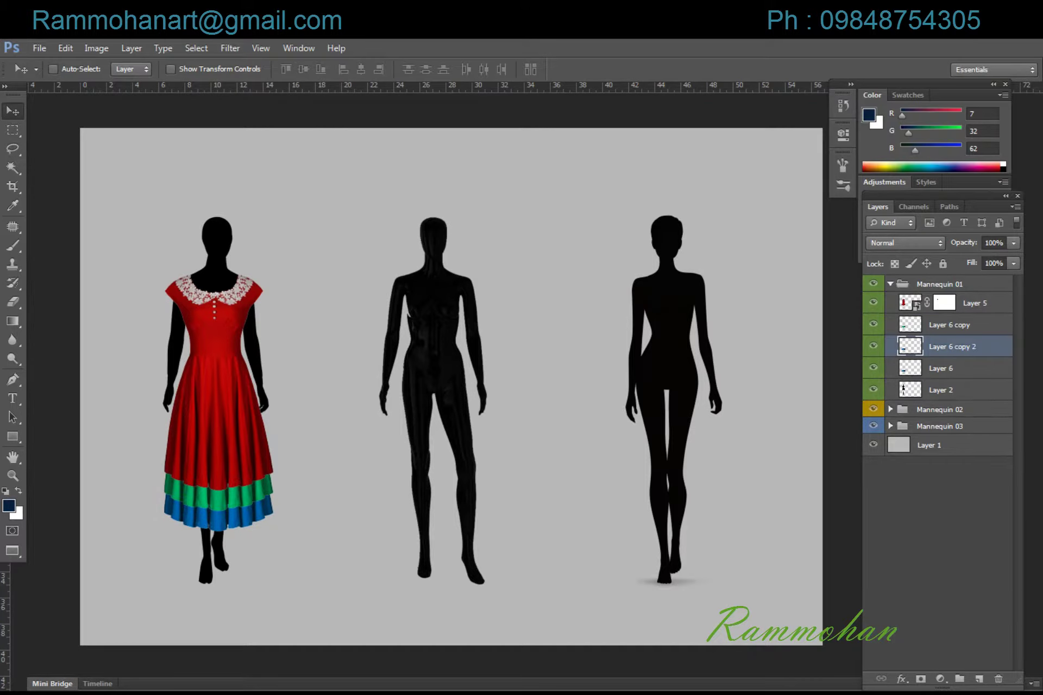
key("alt+bracketleft")
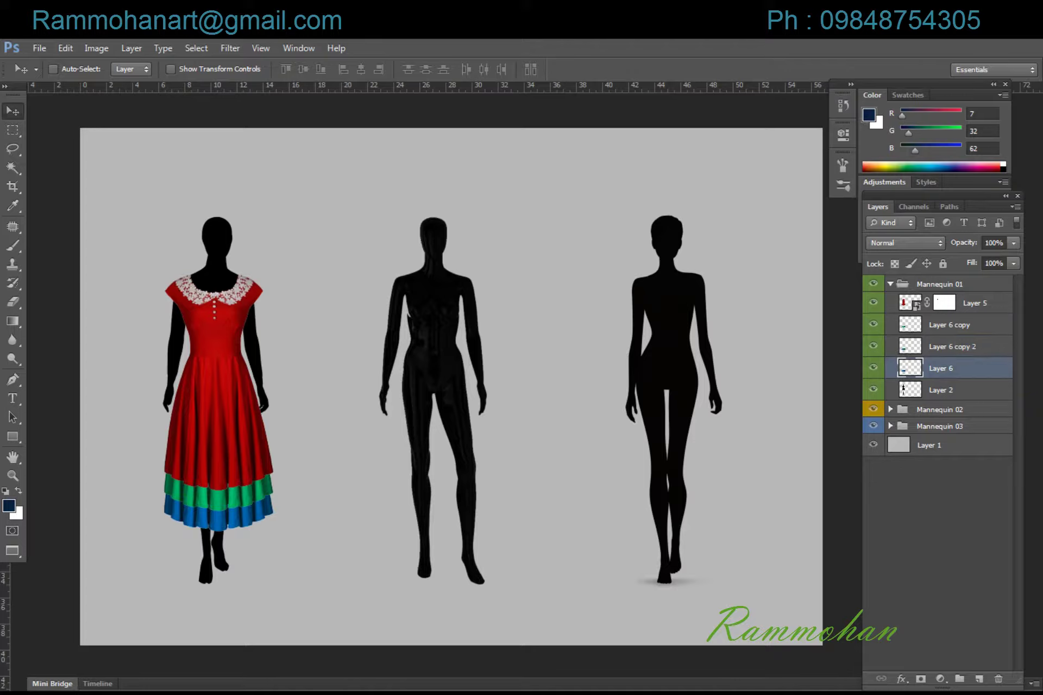
key("Down")
key("Down")
key("Down")
key("Down")
key("Down")
key("Down")
key("Down")
key("Down")
key("Down")
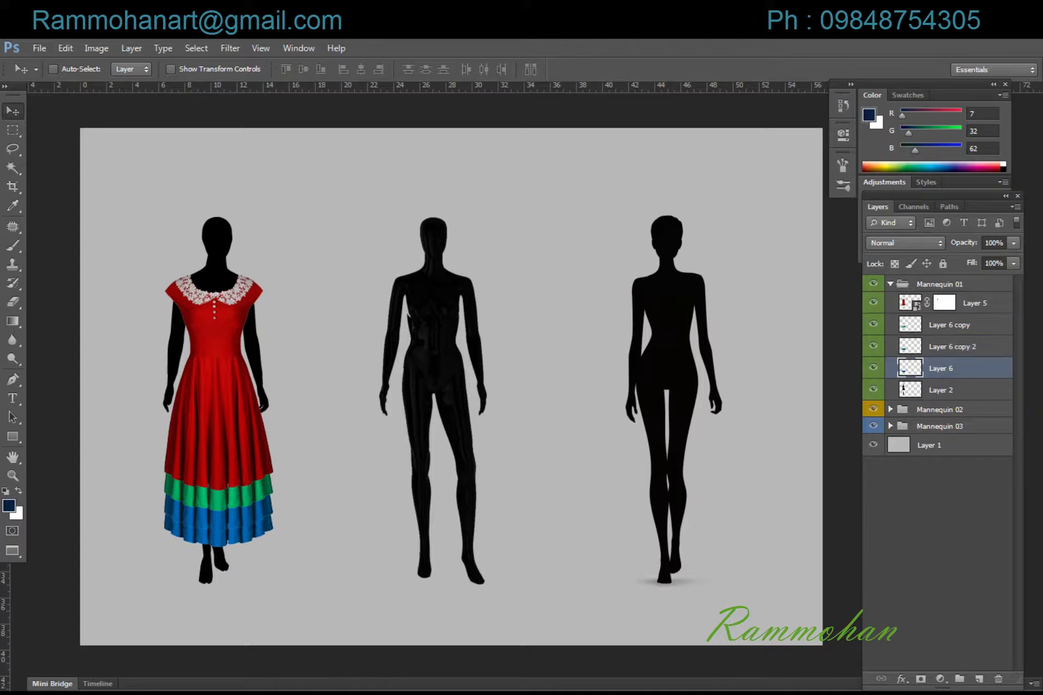
key("Down")
key("Down")
key("Down")
key("ctrl+u")
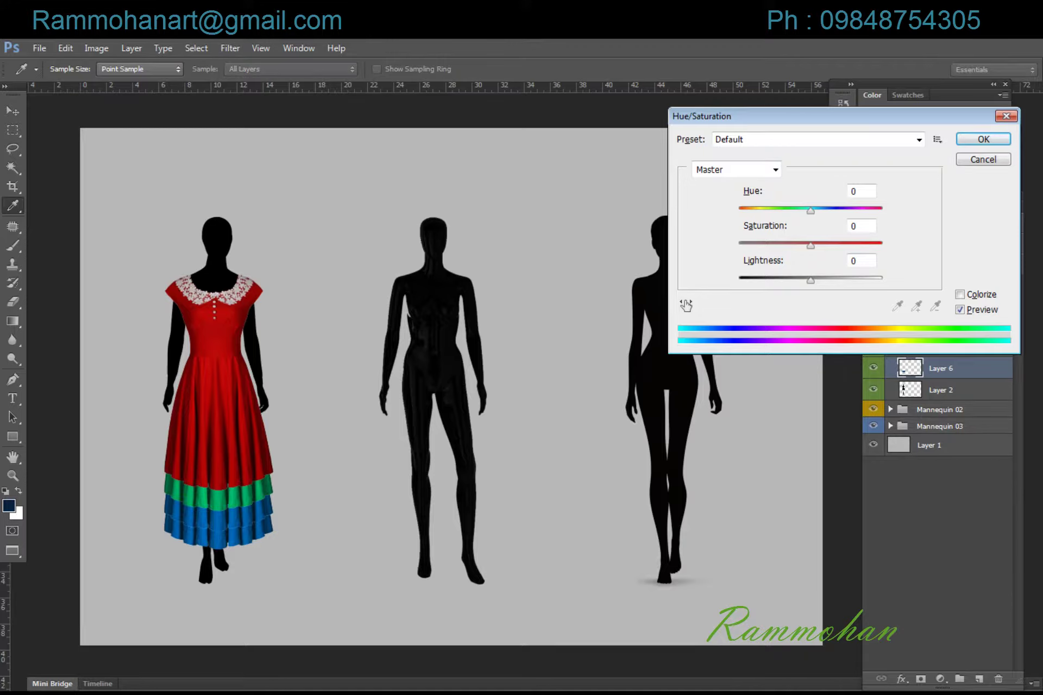
type("180")
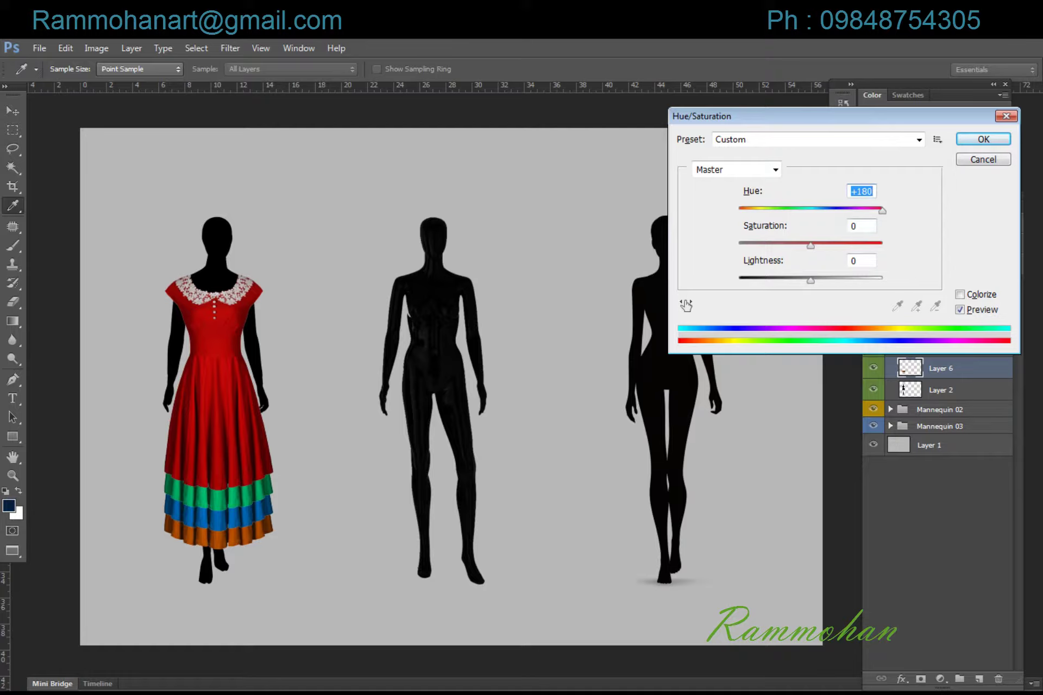
type("-180")
key("Return")
key("v")
Lasso a sleeve shape from the dress onto Layer 7 below it and recolour it green.
left_click(973, 304)
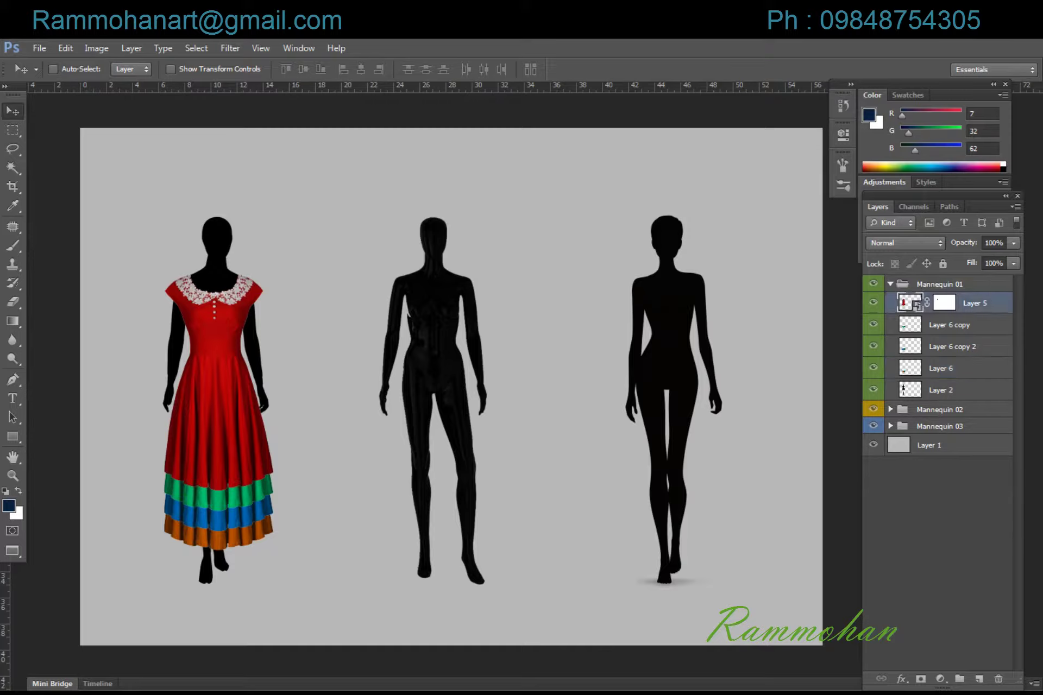
key("l")
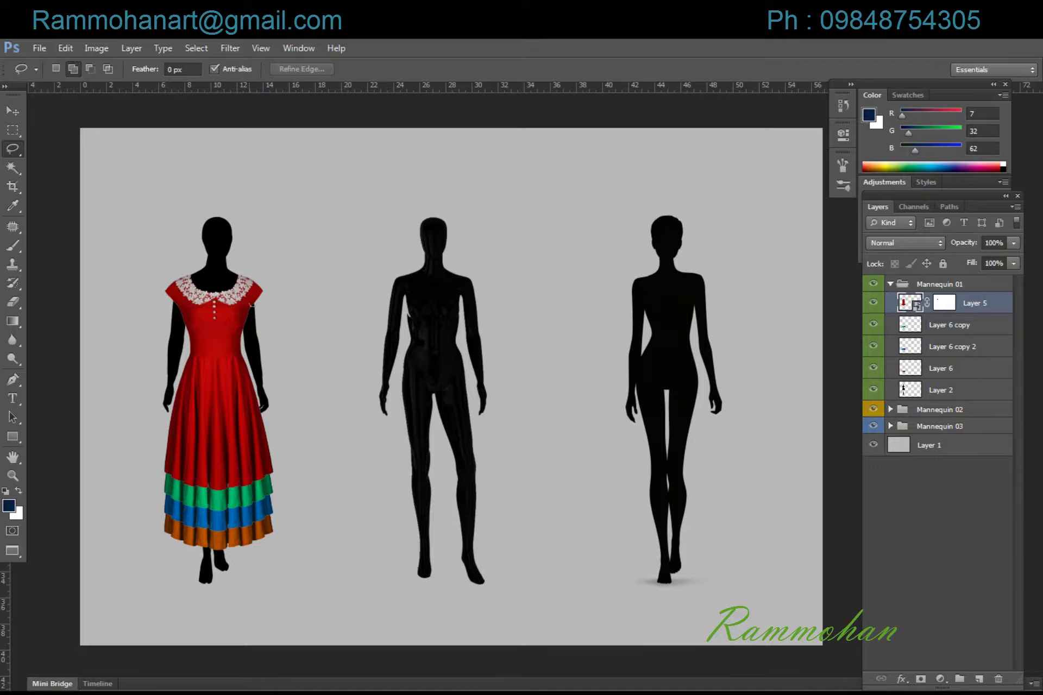
mouse_move(251, 305)
left_mouse_down()
mouse_move(265, 303)
mouse_move(255, 304)
left_mouse_up()
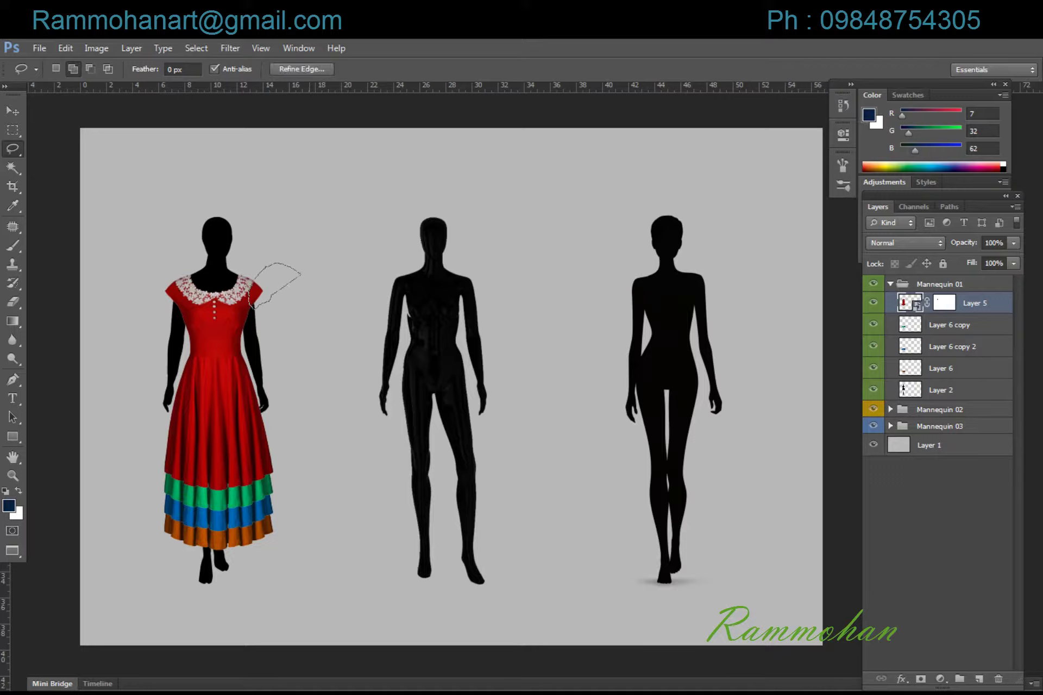
key("ctrl+j")
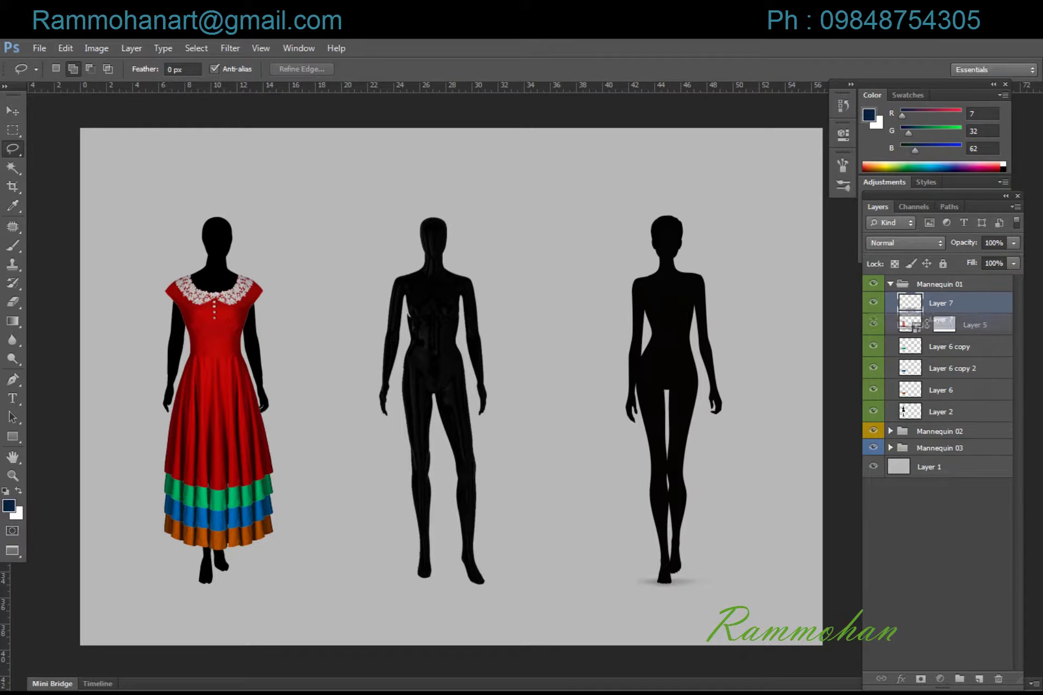
key("ctrl+bracketleft")
key("v")
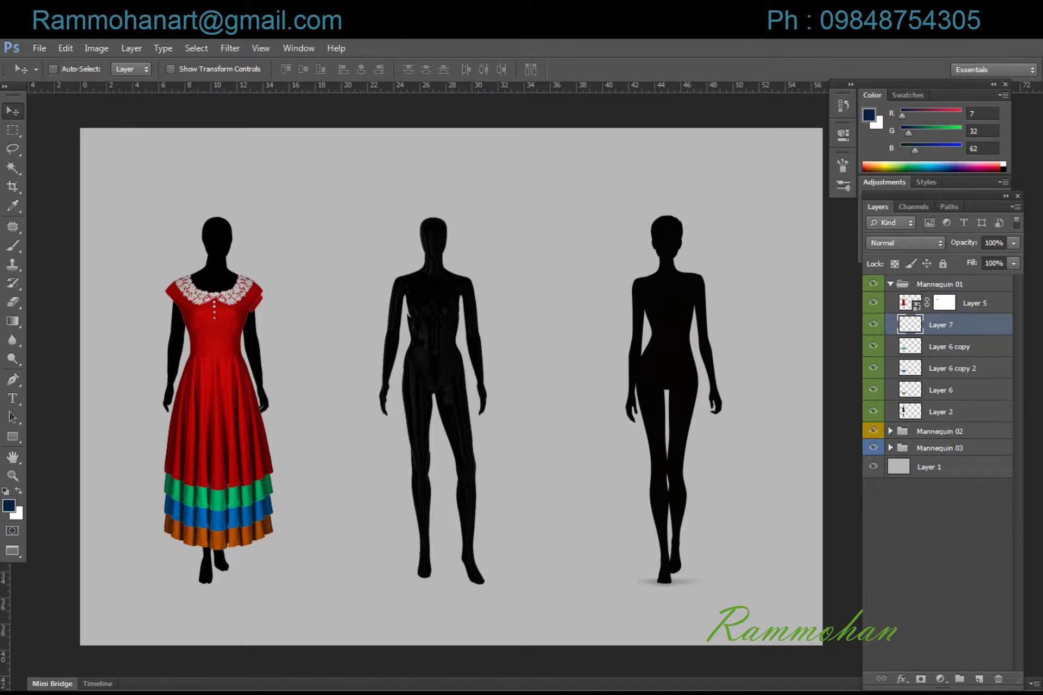
key("ctrl+u")
left_click_drag(810, 210, 863, 211)
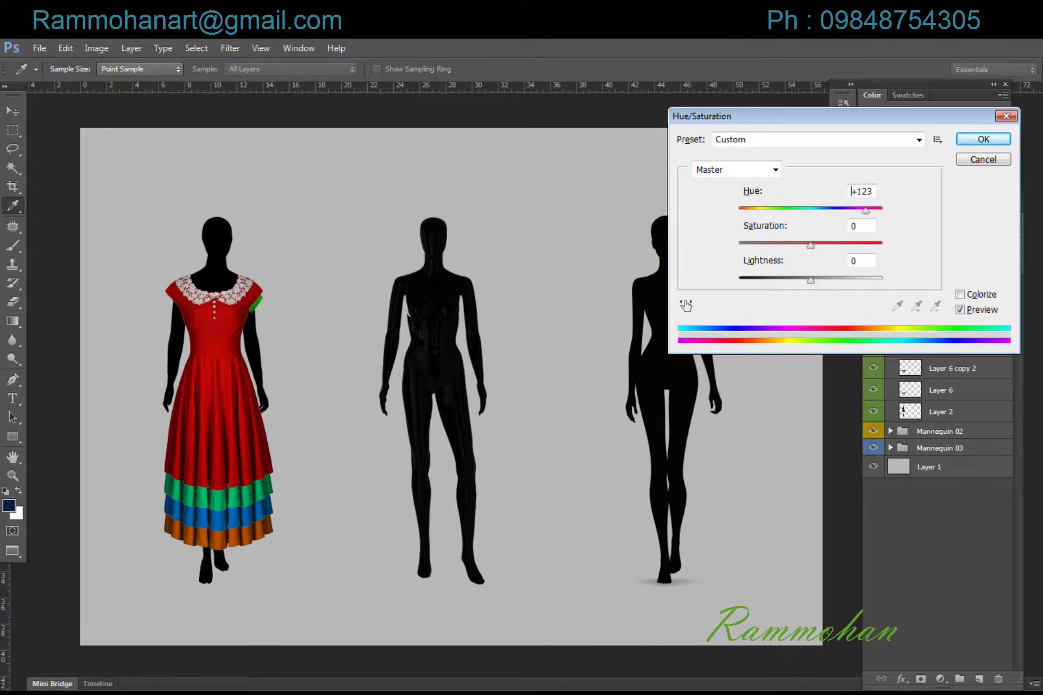
key("Return")
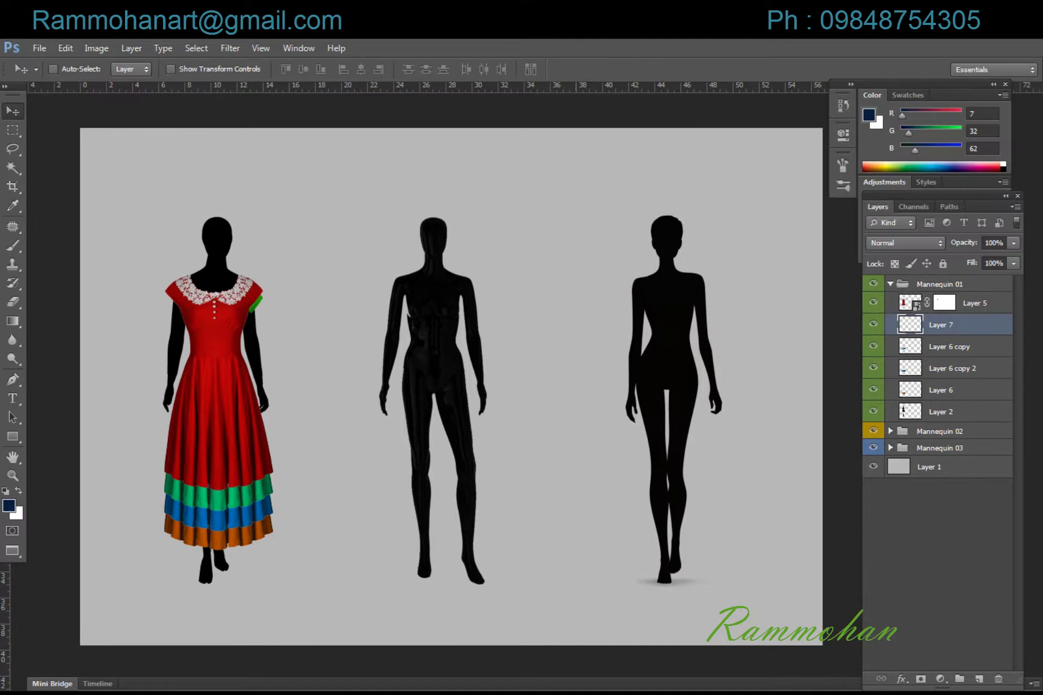
Position the green sleeve patch, trying out a duplicate copy before removing it.
left_click_drag(258, 303, 262, 303)
left_click_drag(260, 304, 262, 304)
key("ctrl+j")
left_click_drag(261, 304, 254, 313)
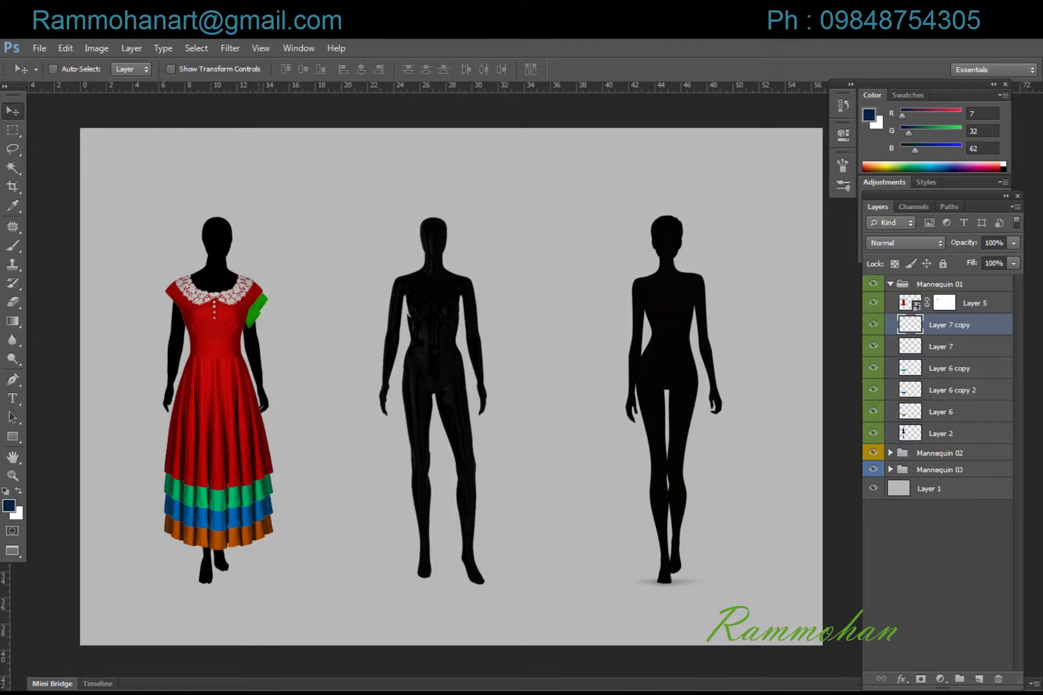
key("Up")
key("Up")
key("Up")
key("Up")
key("e")
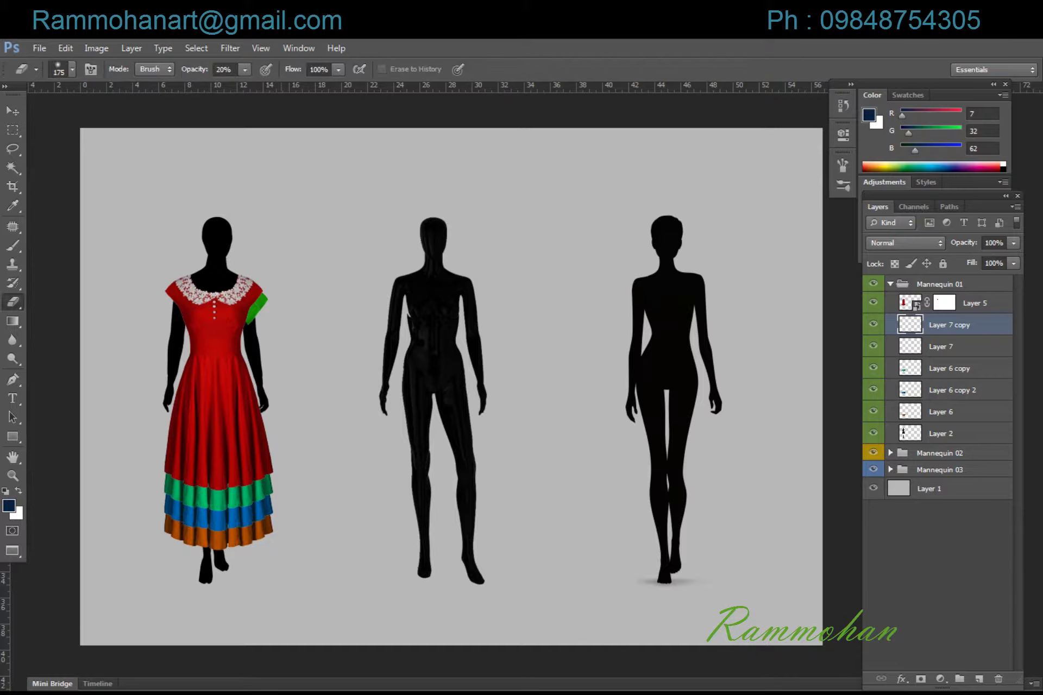
key("bracketright")
key("ctrl+e")
Warp the green sleeve piece so it curves around the arm.
key("ctrl+t")
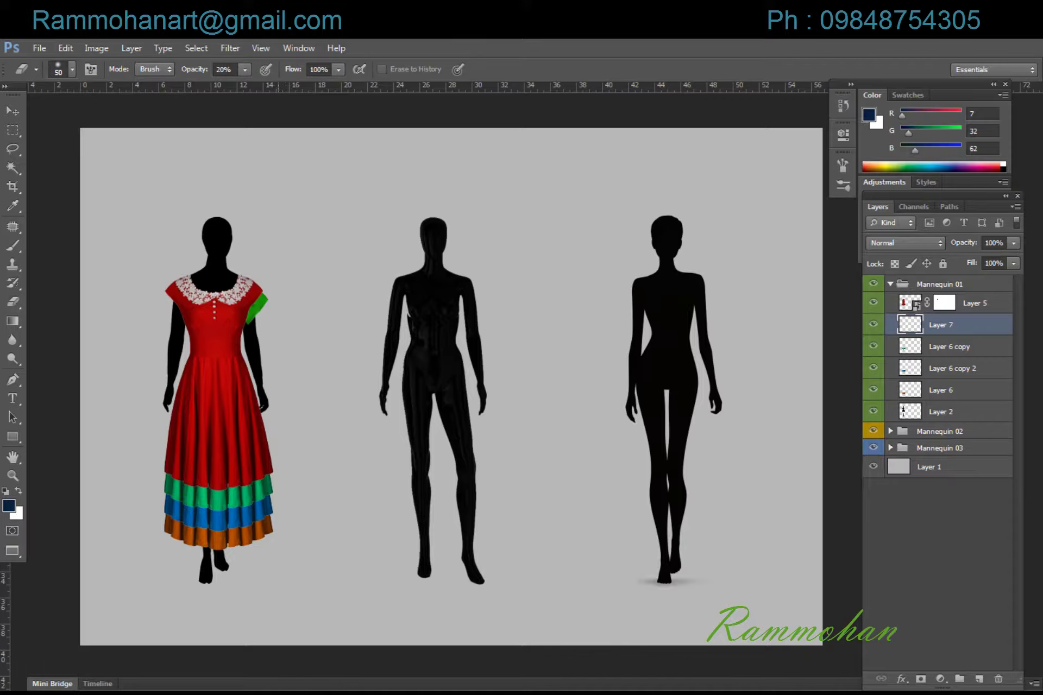
right_click(255, 313)
left_click(296, 424)
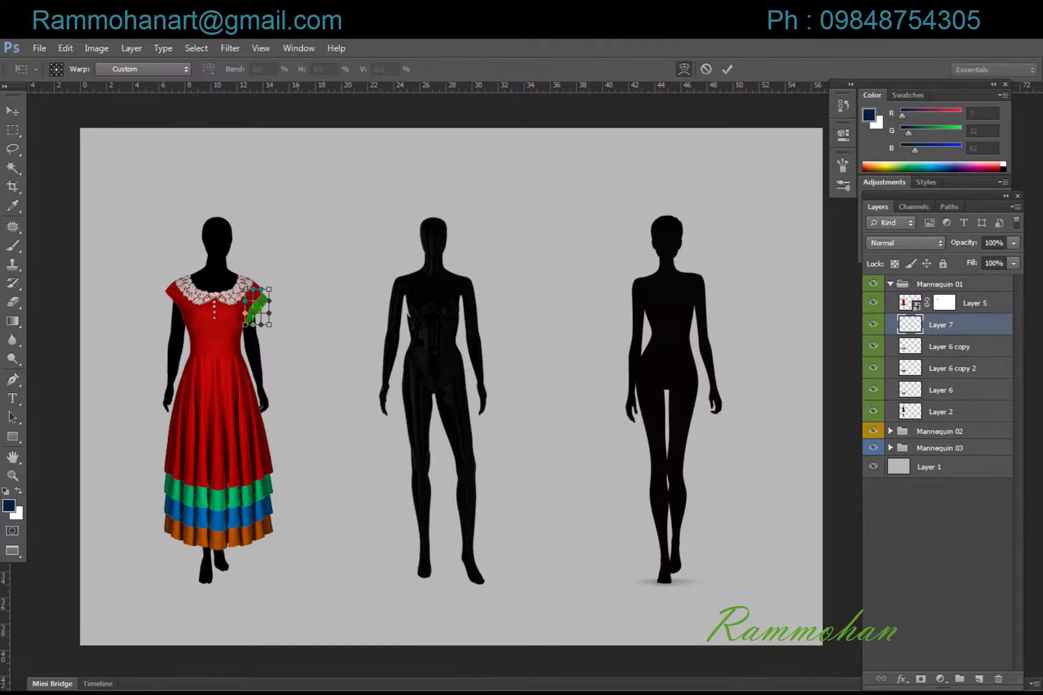
left_click_drag(244, 325, 242, 322)
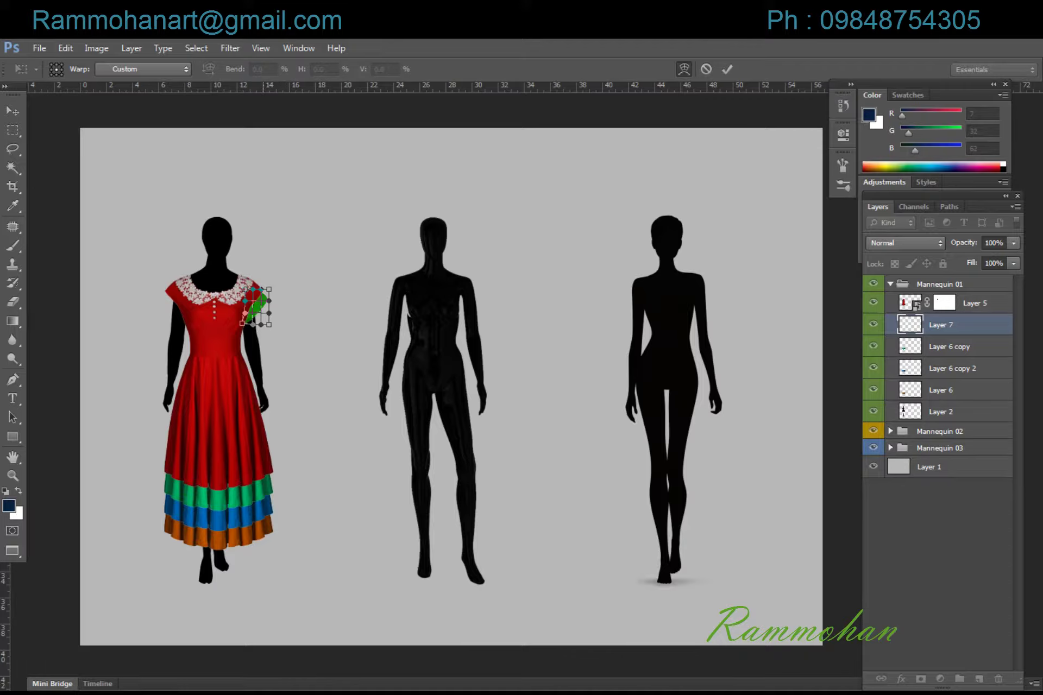
key("Return")
Duplicate the green sleeve layer and nudge the lower copy down and left.
key("e")
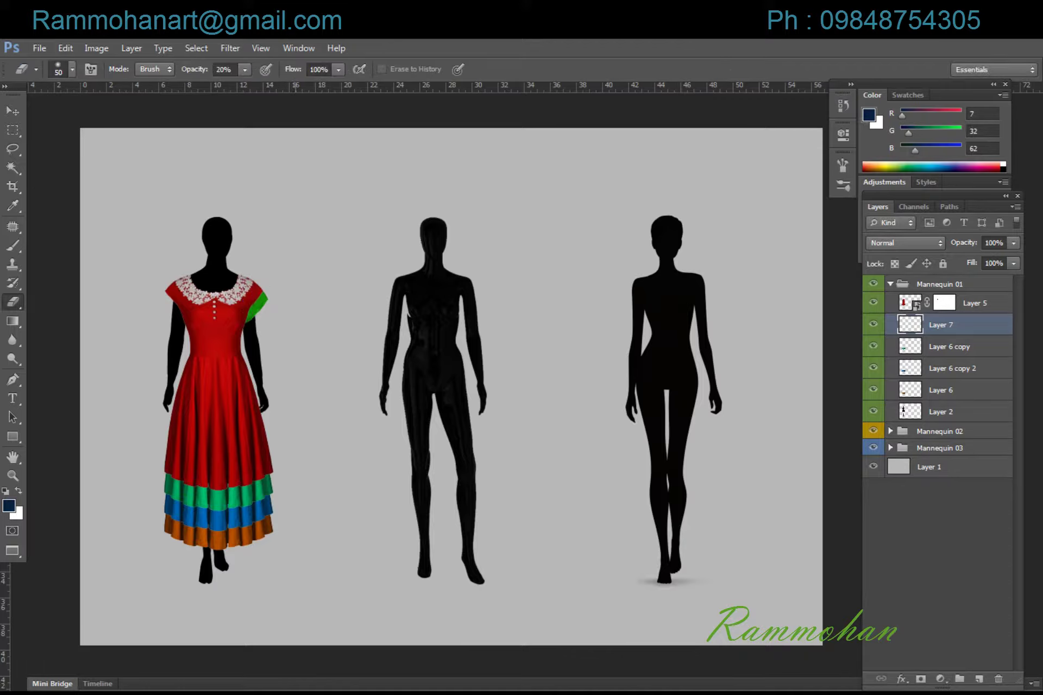
key("v")
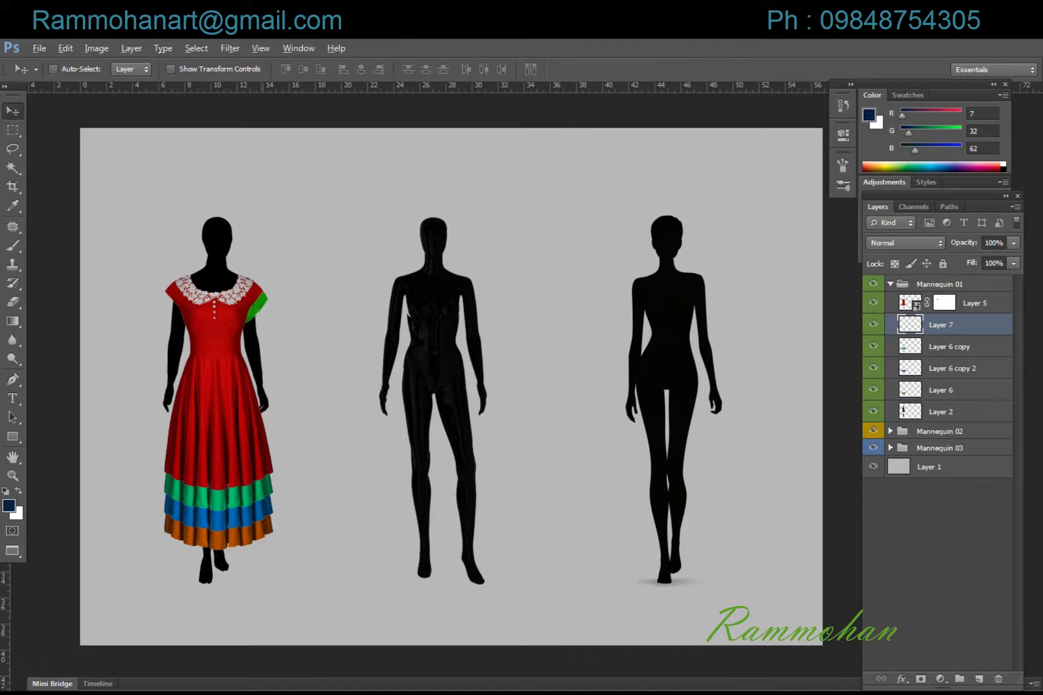
left_click_drag(256, 305, 258, 305)
key("ctrl+j")
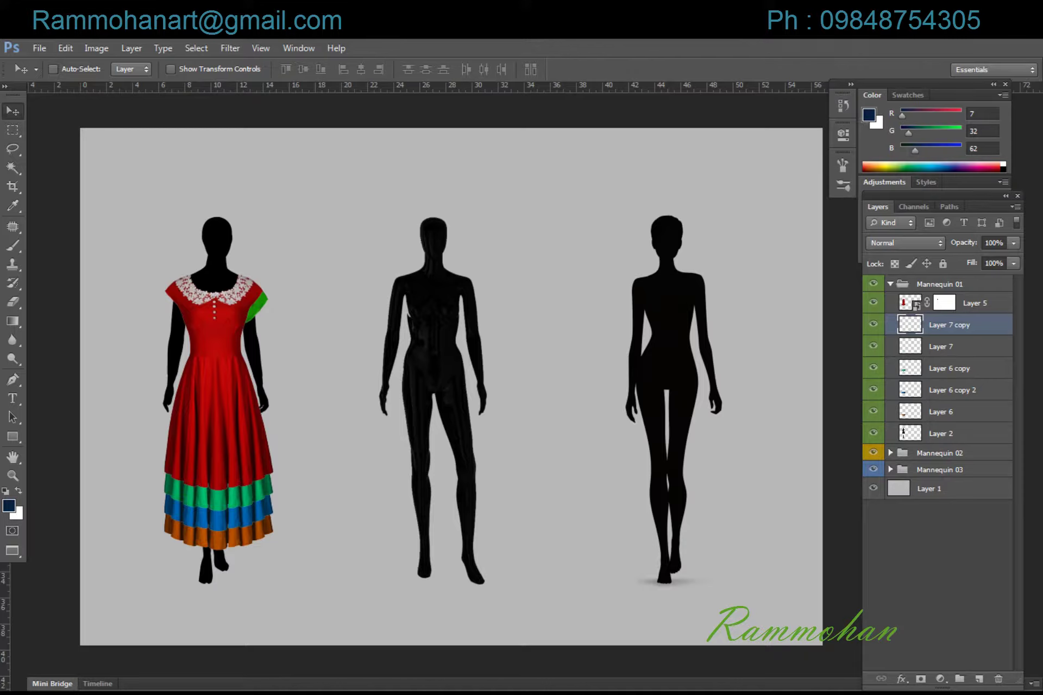
key("alt+bracketleft")
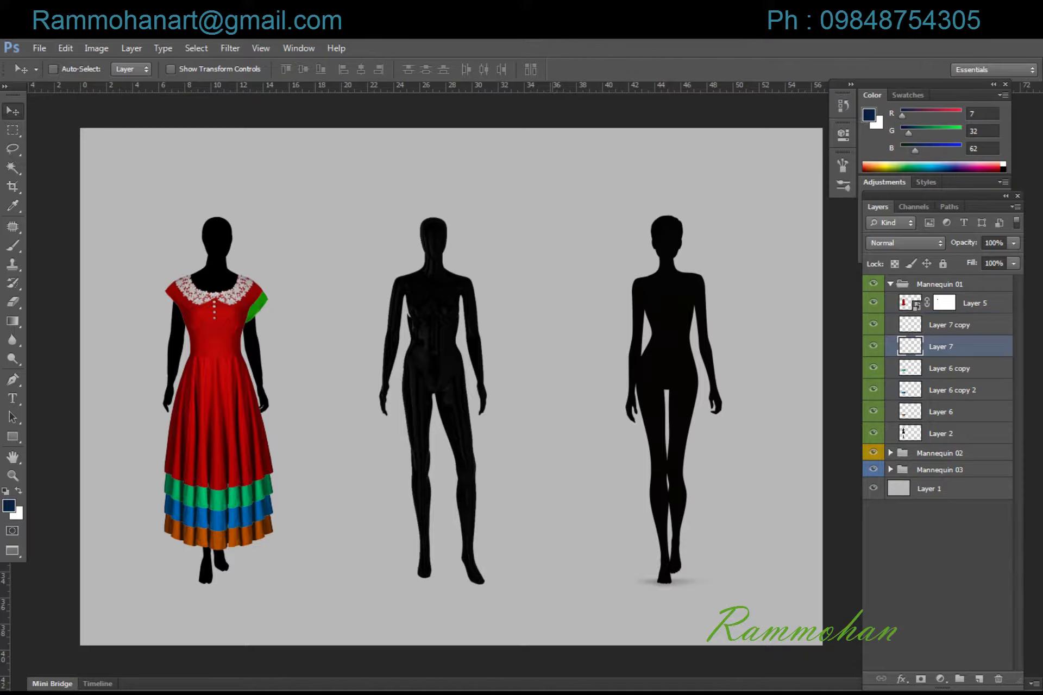
key("Down")
key("Down")
key("Down")
key("Left")
key("Down")
Recolour the lower sleeve copy blue with Hue +86, then duplicate it again.
key("ctrl+u")
key("shift+Up")
key("shift+Up")
key("shift+Up")
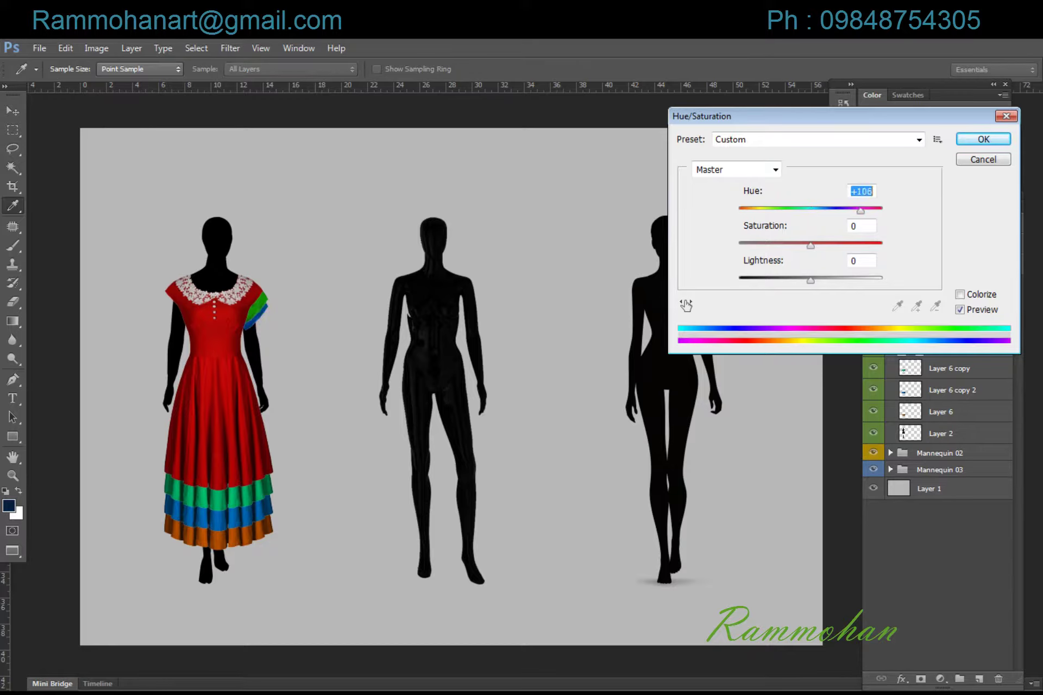
key("Down")
key("Down")
key("Down")
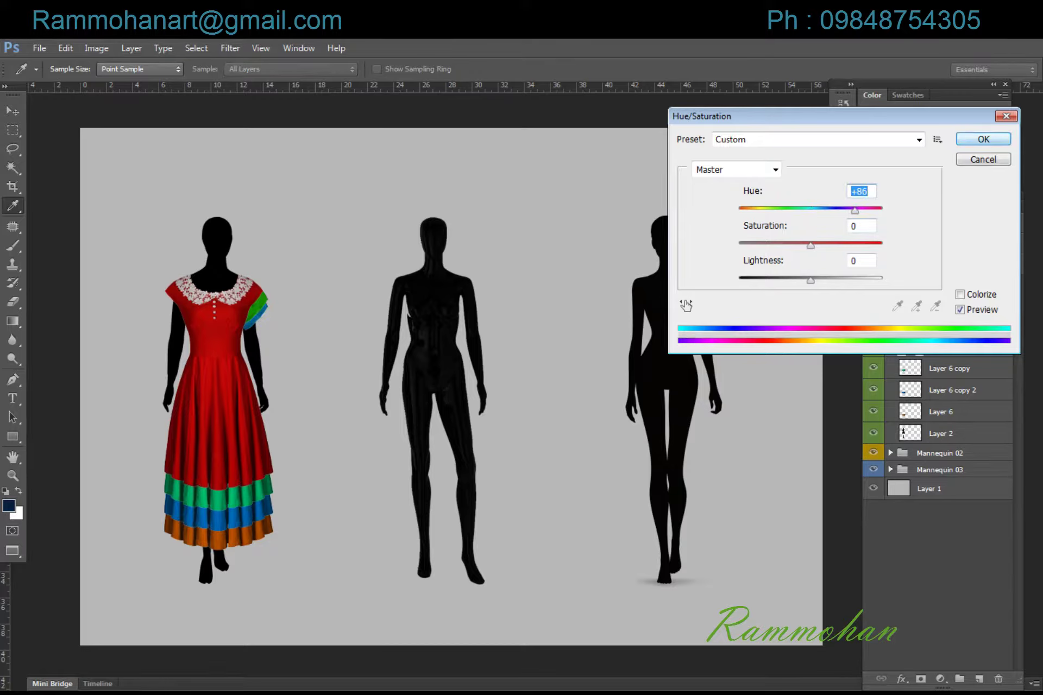
key("Return")
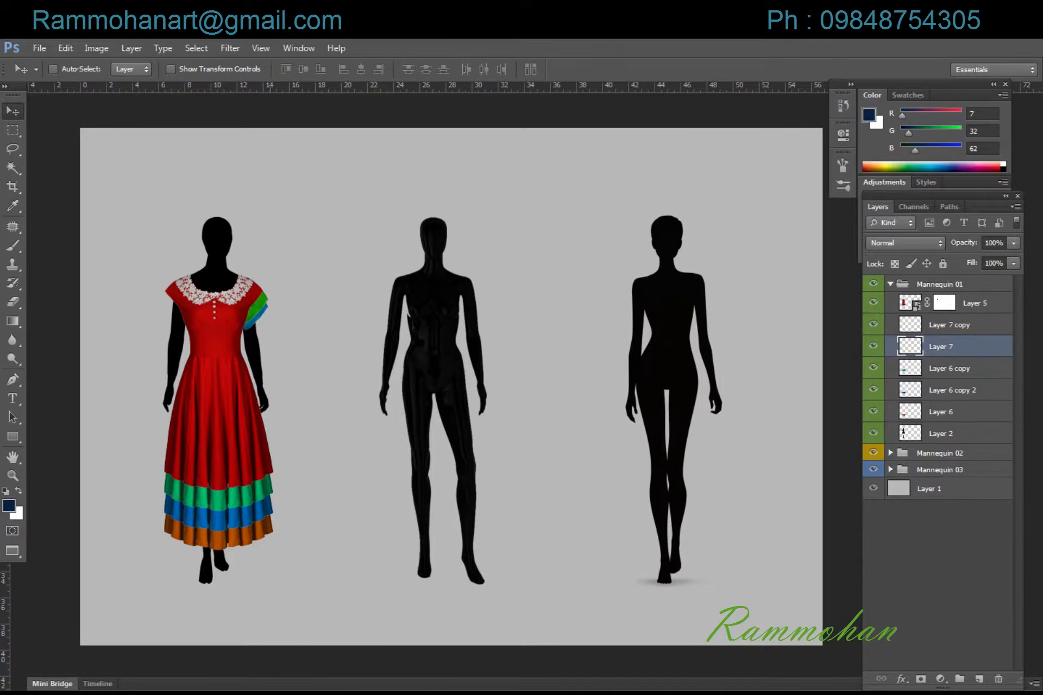
key("ctrl+t")
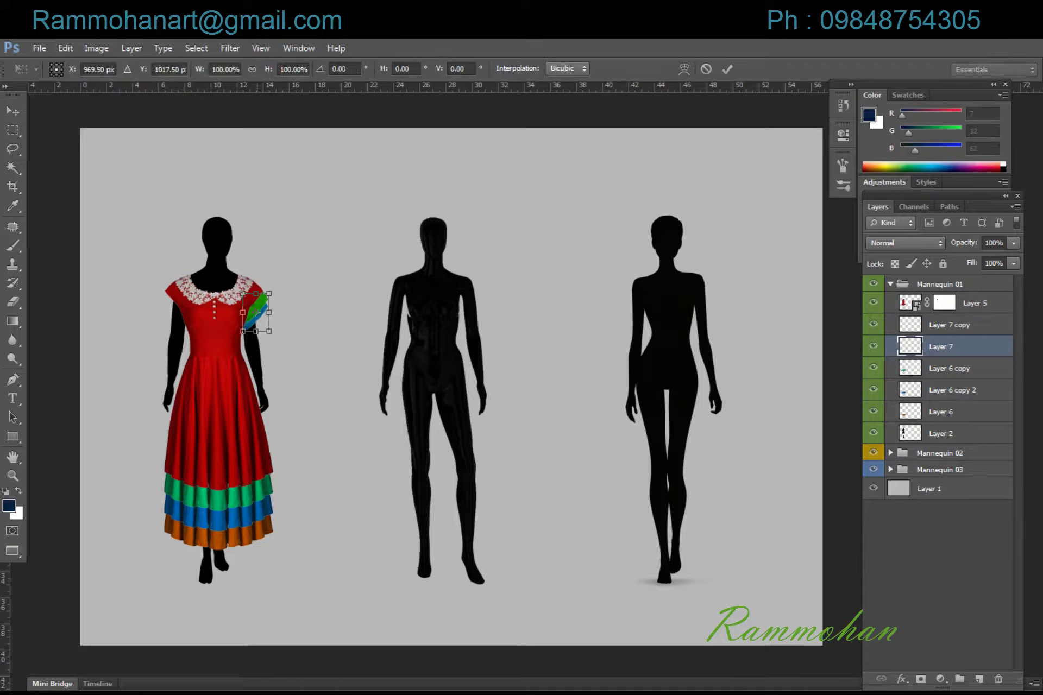
key("Return")
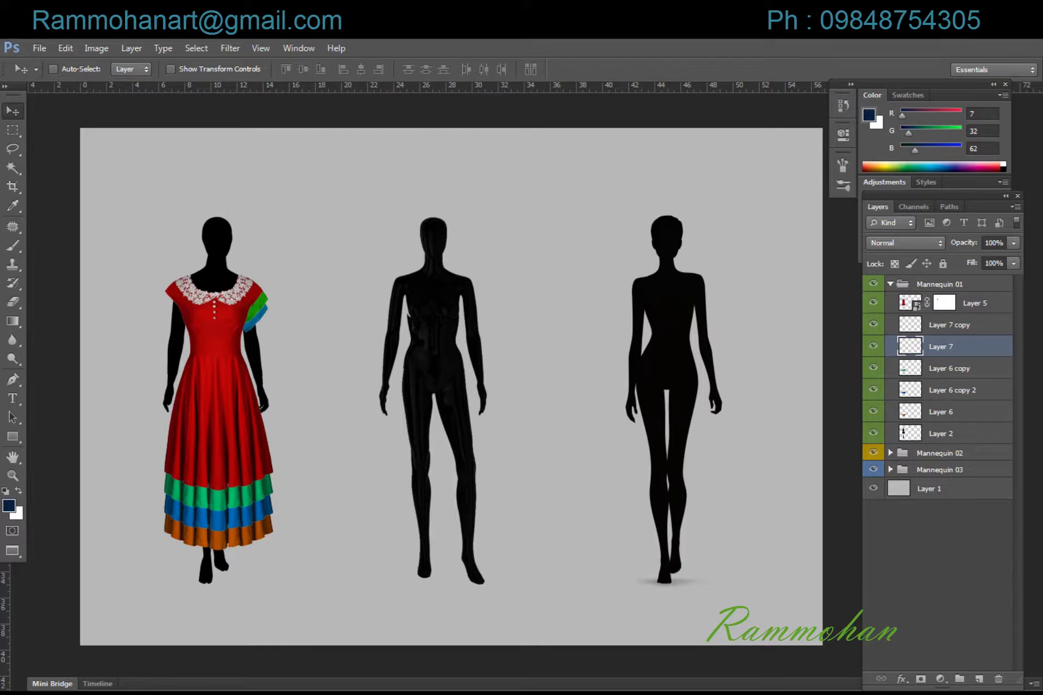
key("ctrl+j")
Shift the lower sleeve copy's hue by -128 and nudge it down.
key("alt+bracketleft")
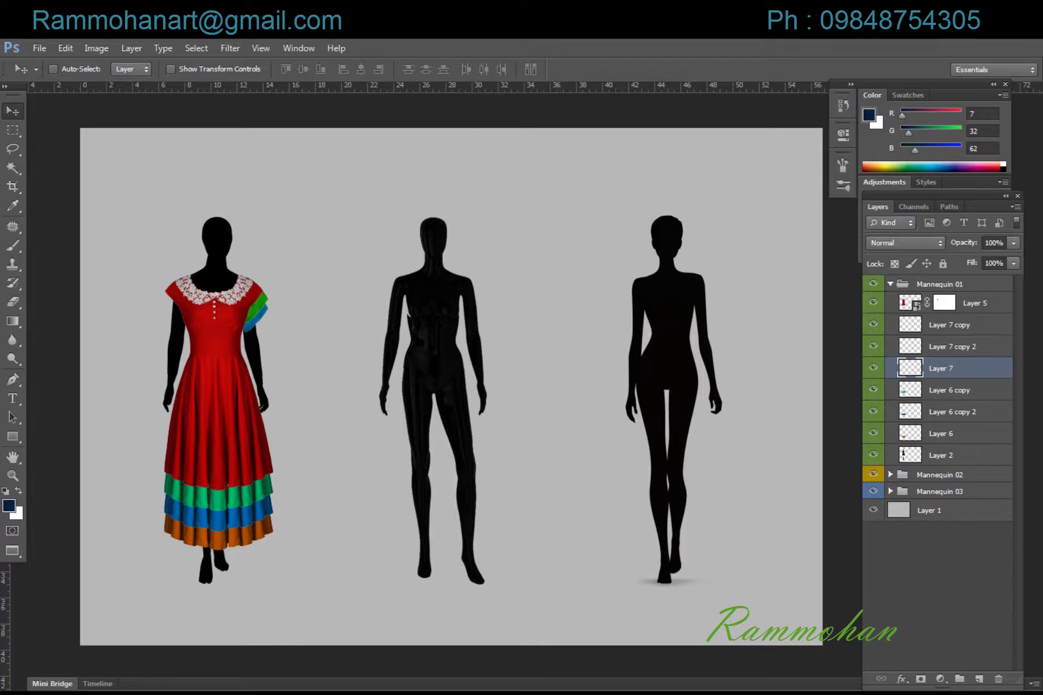
key("ctrl+u")
left_click_drag(810, 210, 754, 210)
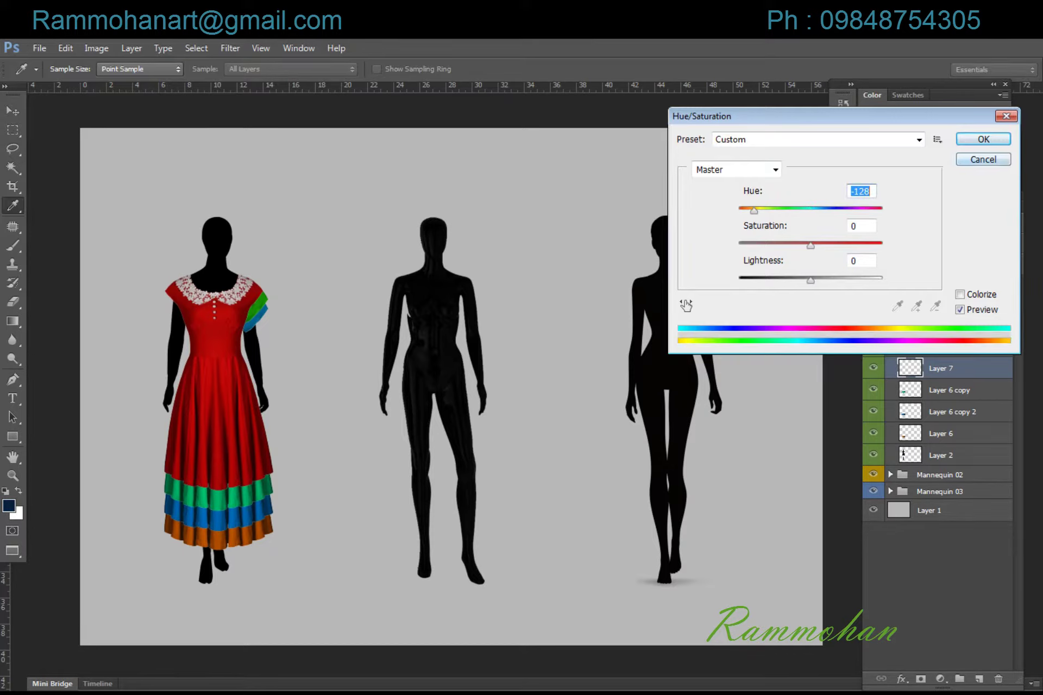
left_click(983, 139)
key("Down")
key("Down")
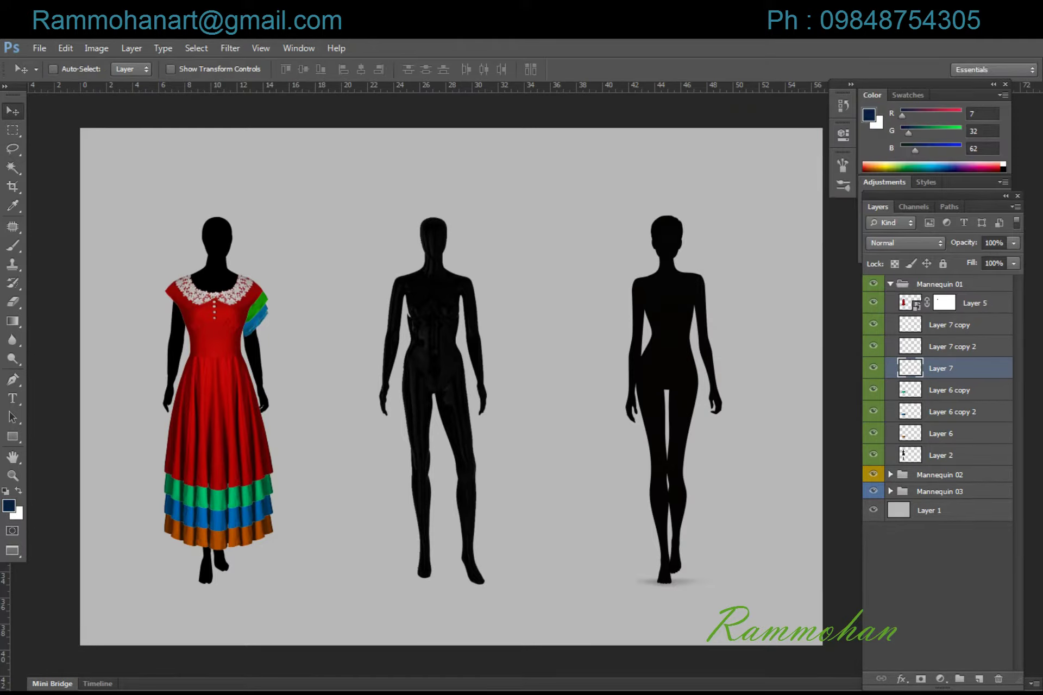
key("Down")
Shift the new ruffle tier's hue to about -165.
key("ctrl+u")
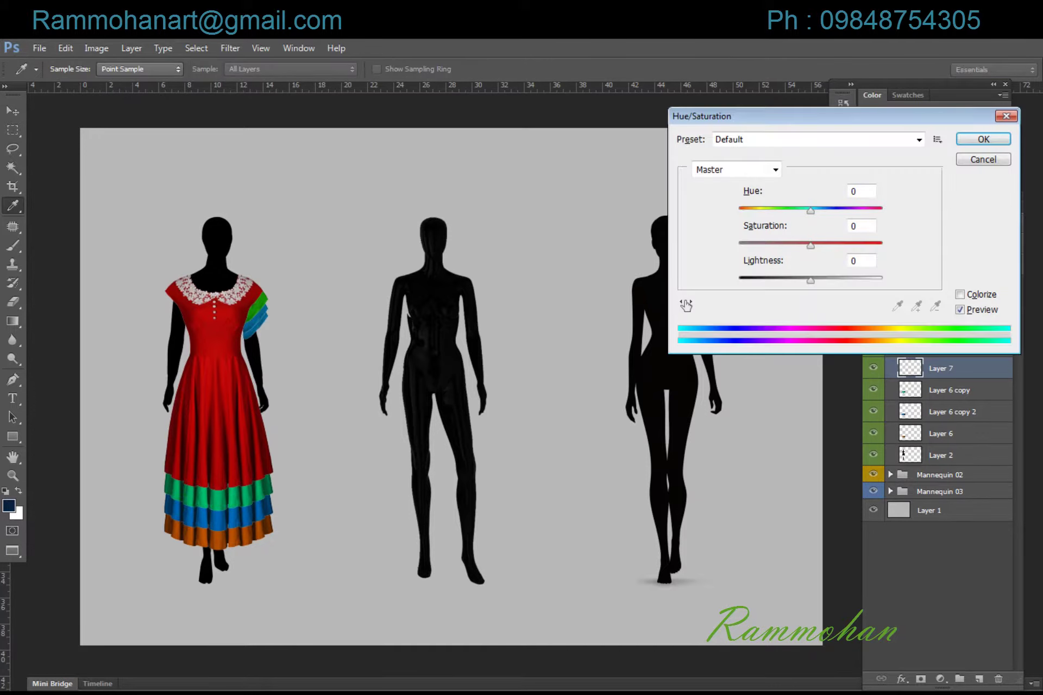
key("shift+Down")
key("shift+Down")
key("shift+Down")
key("shift+Down")
key("shift+Down")
key("shift+Down")
key("shift+Down")
key("shift+Down")
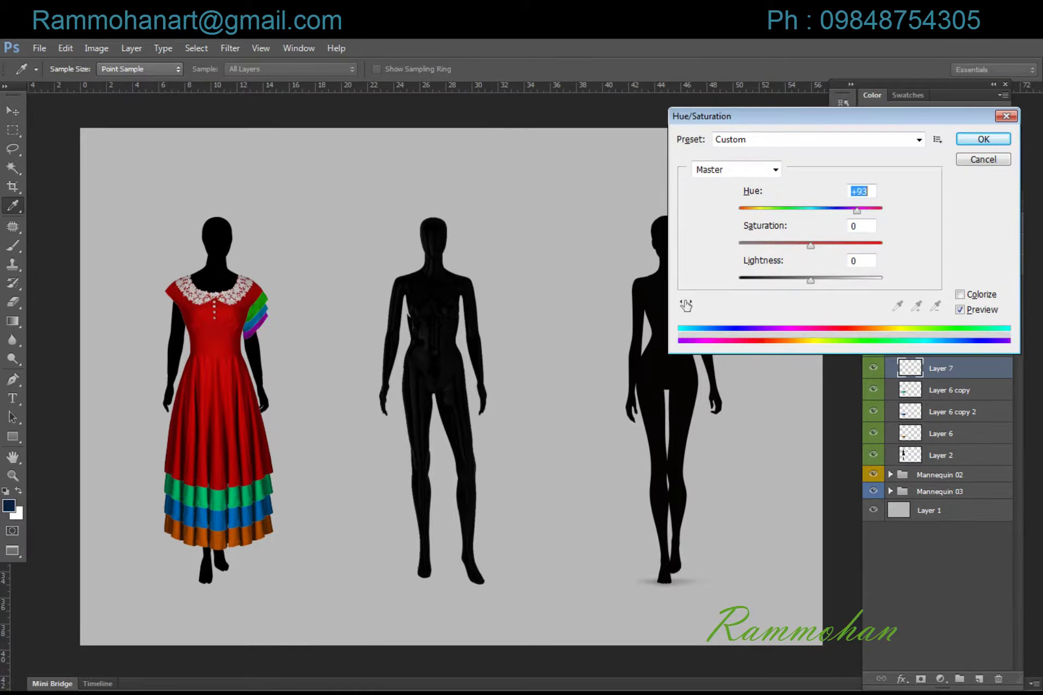
key("shift+Down")
key("shift+Down")
key("shift+Down")
key("shift+Down")
key("shift+Down")
key("Down")
key("Down")
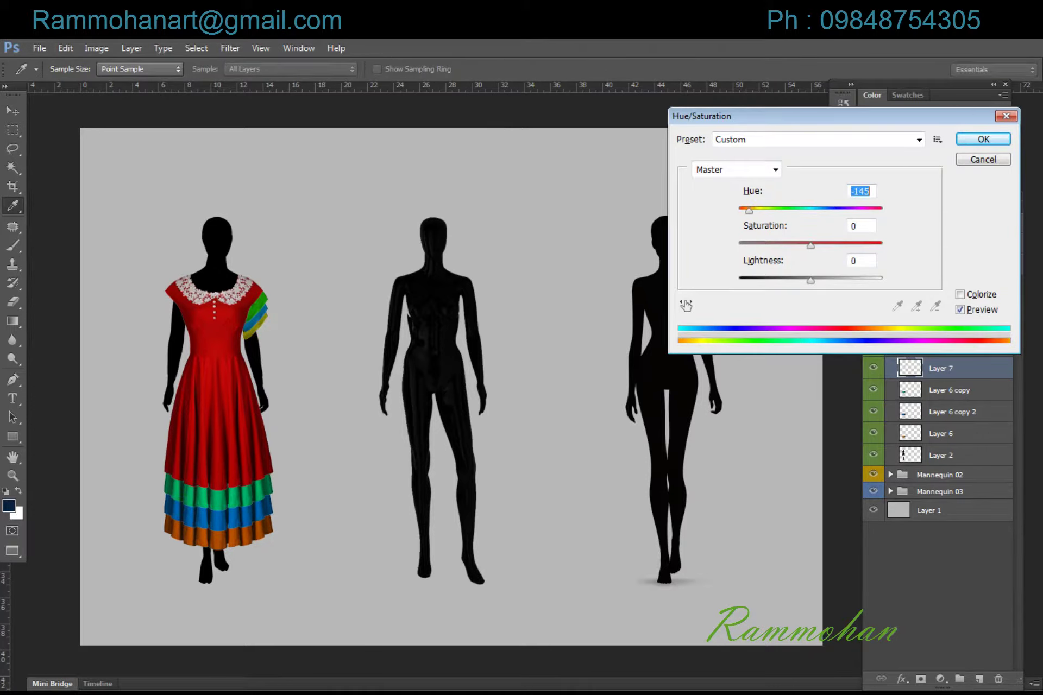
key("Down")
key("Down")
key("Down")
key("Down")
key("Down")
key("Down")
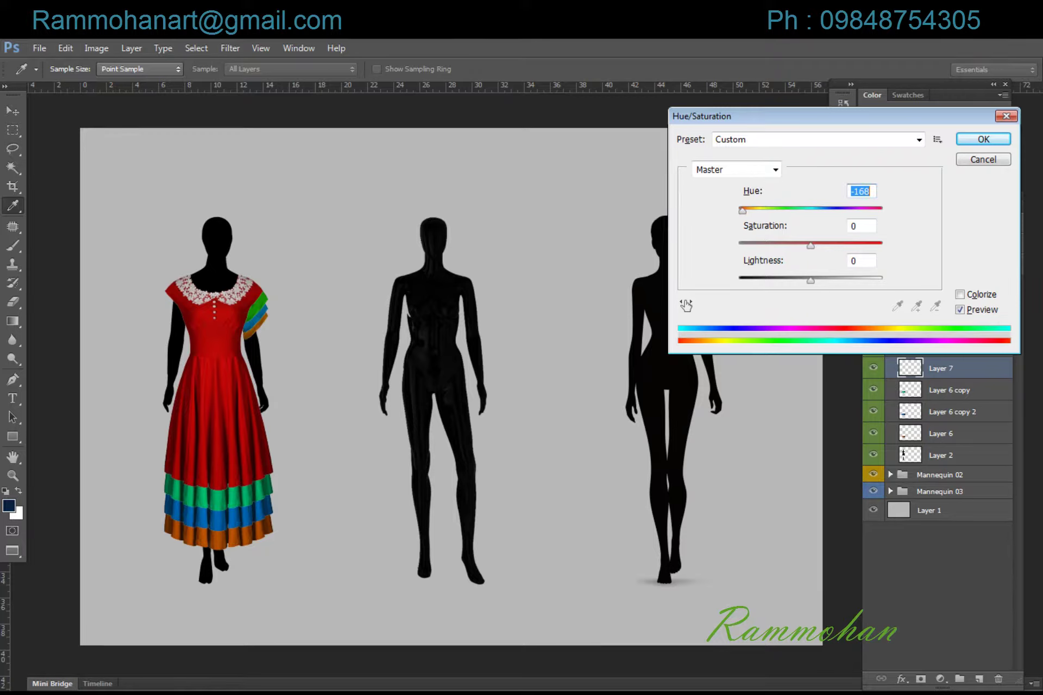
key("Return")
key("v")
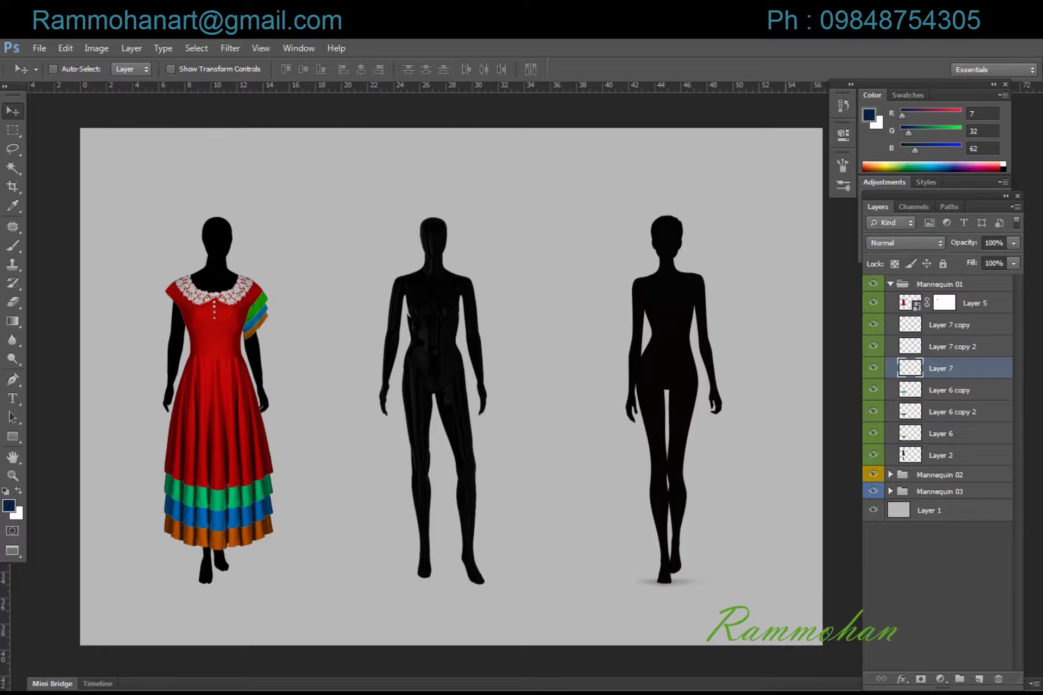
Warp the Layer 7 ruffle, stretching its lower corner outward.
key("ctrl+t")
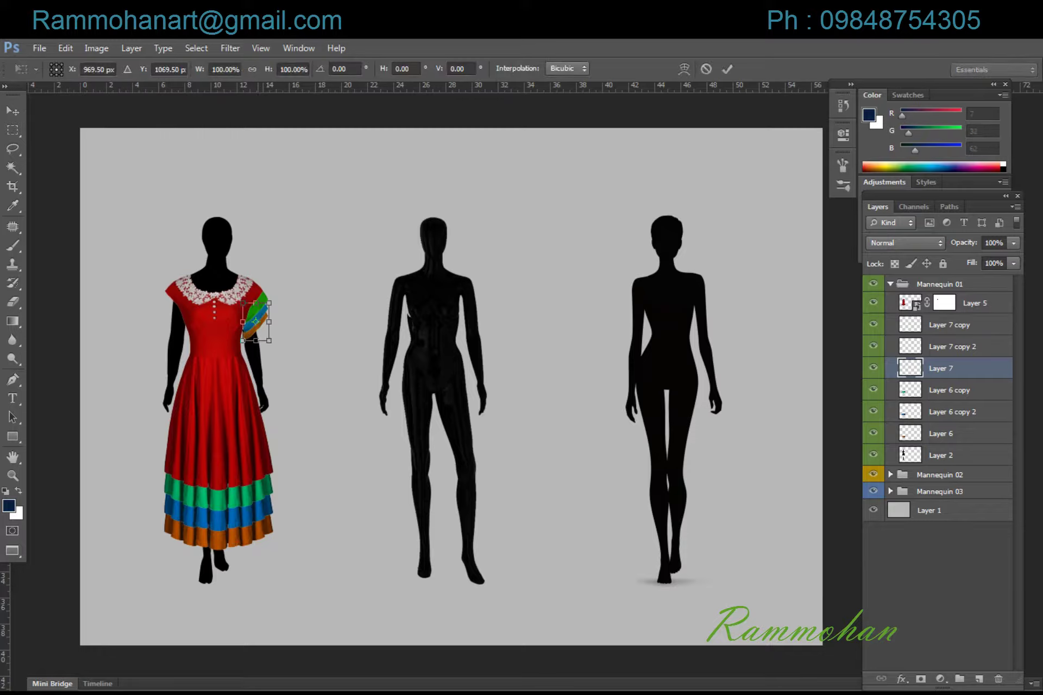
right_click(260, 325)
left_click(298, 435)
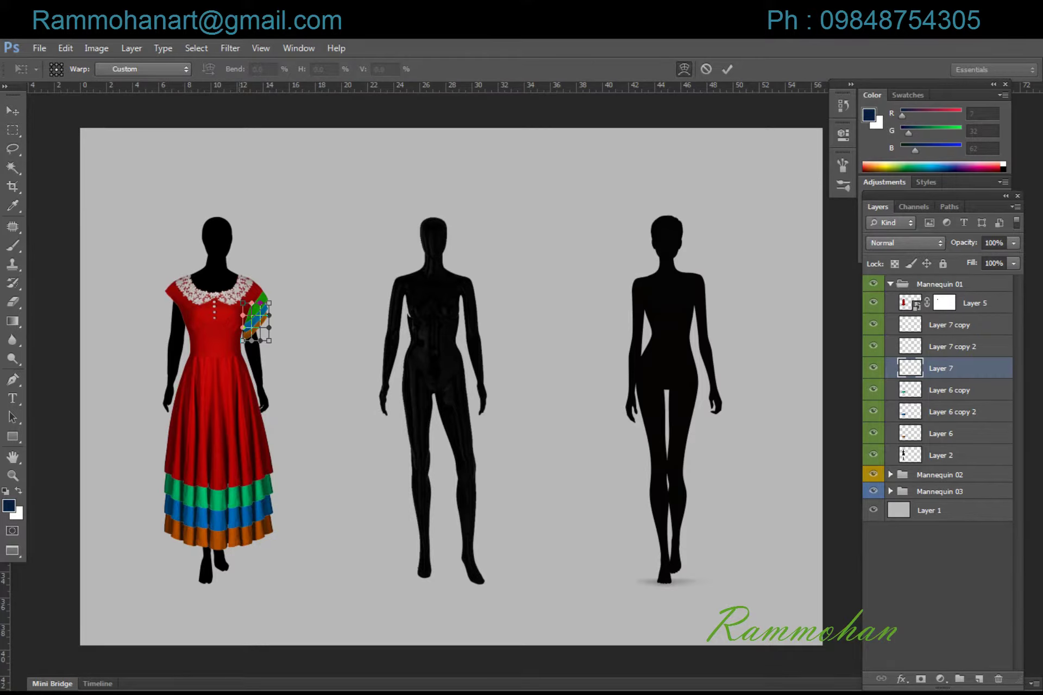
left_click_drag(242, 340, 237, 342)
key("Return")
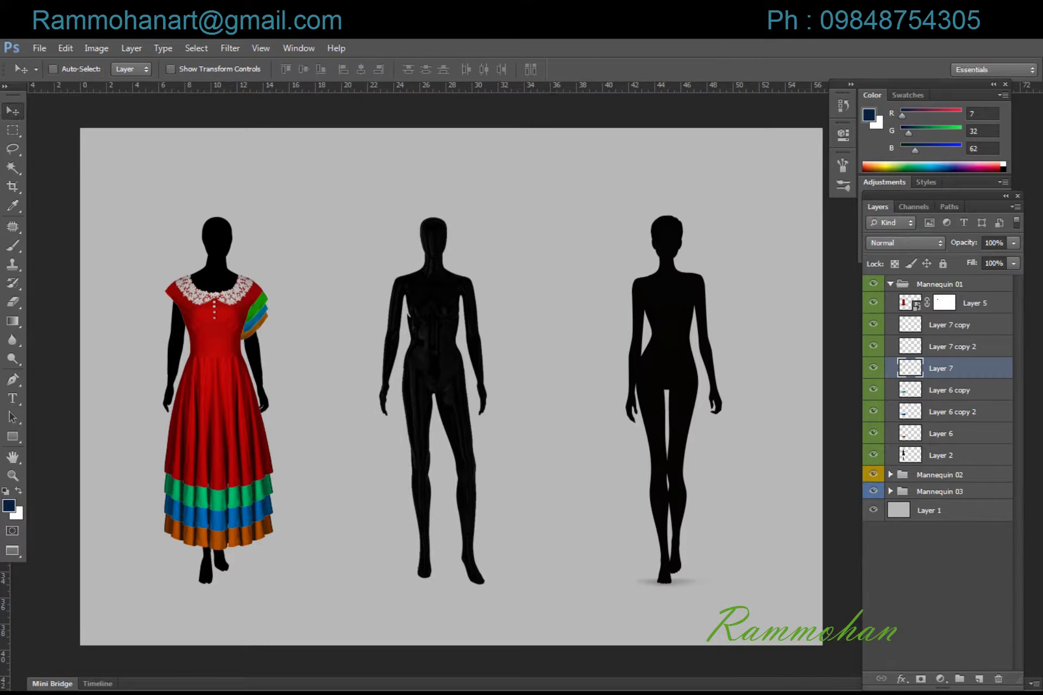
Warp the Layer 7 copy 2 ruffle to follow the shoulder, then select all three ruffle layers.
left_click(945, 347)
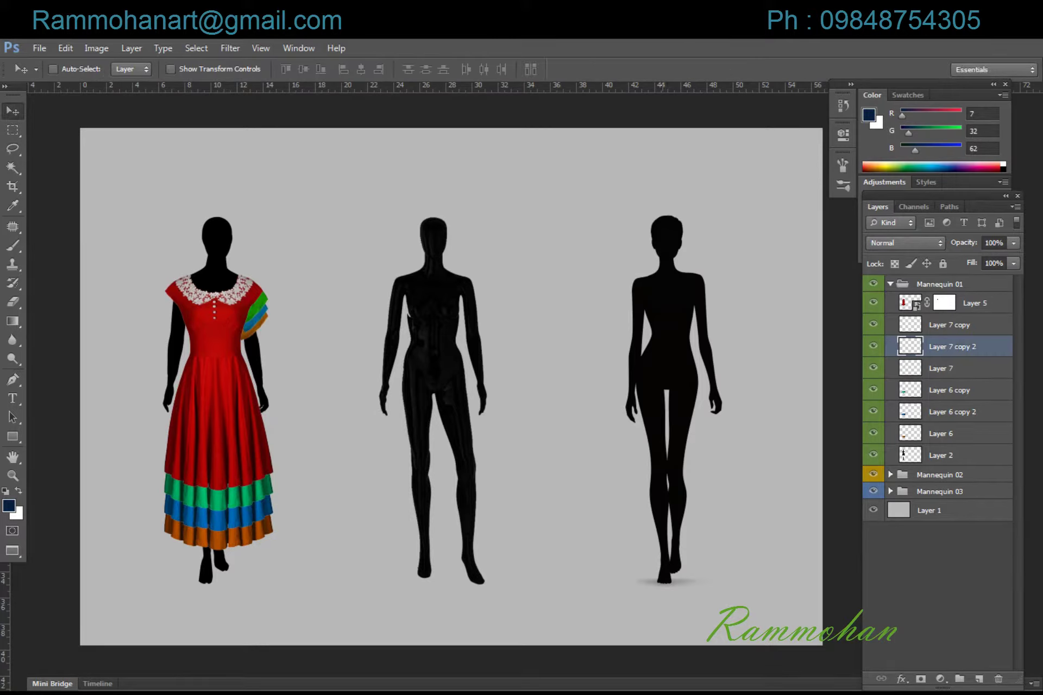
key("ctrl+t")
right_click(255, 316)
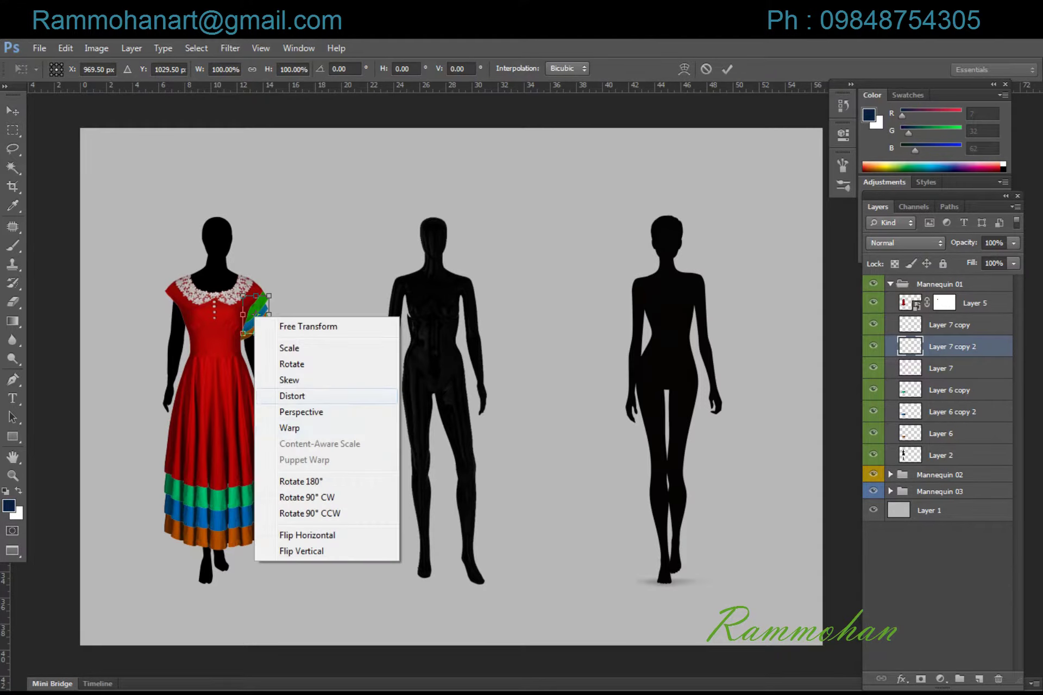
left_click(282, 429)
left_click_drag(255, 304, 247, 296)
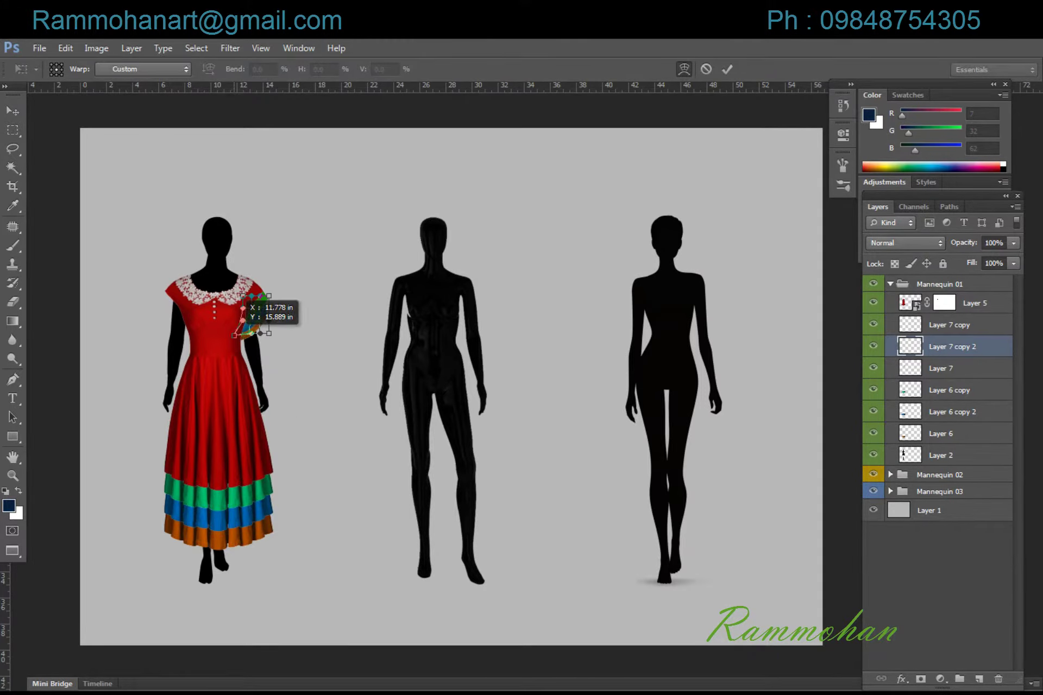
key("Return")
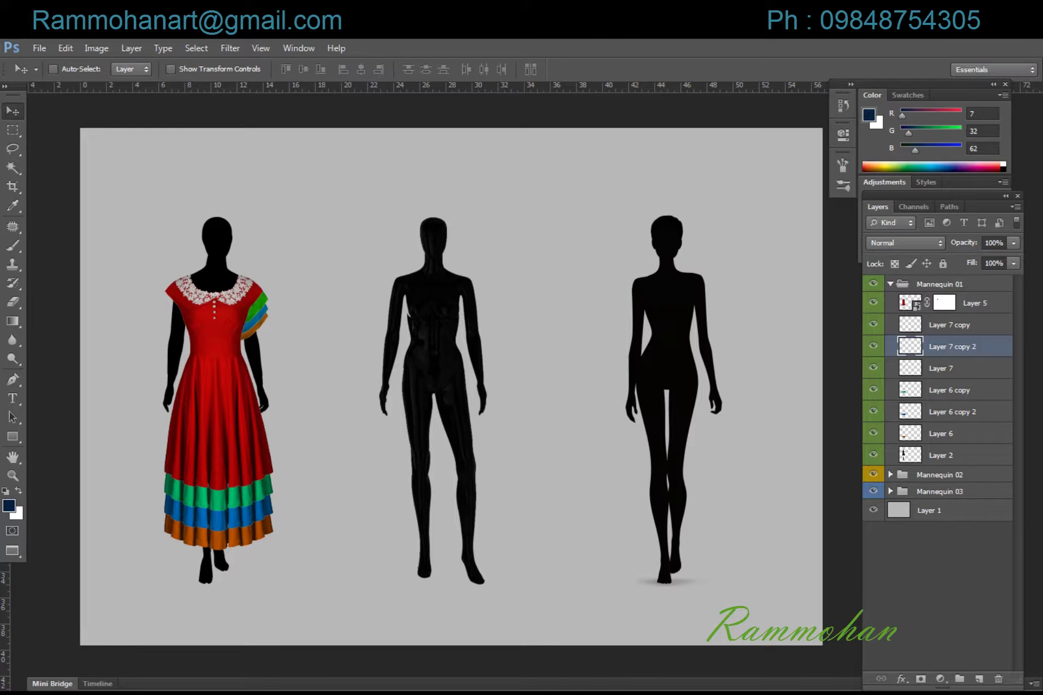
key("alt+bracketright")
key("shift+alt+bracketleft")
key("shift+alt+bracketleft")
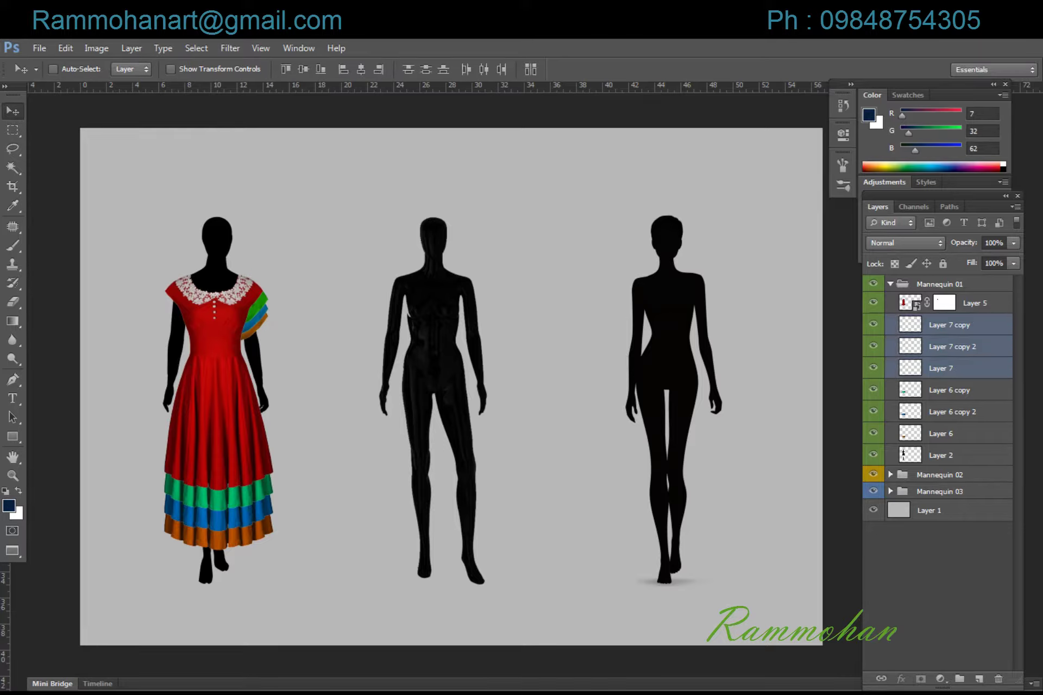
Merge the three ruffle layers, duplicate them, and flip the copy horizontally onto the left shoulder.
key("ctrl+e")
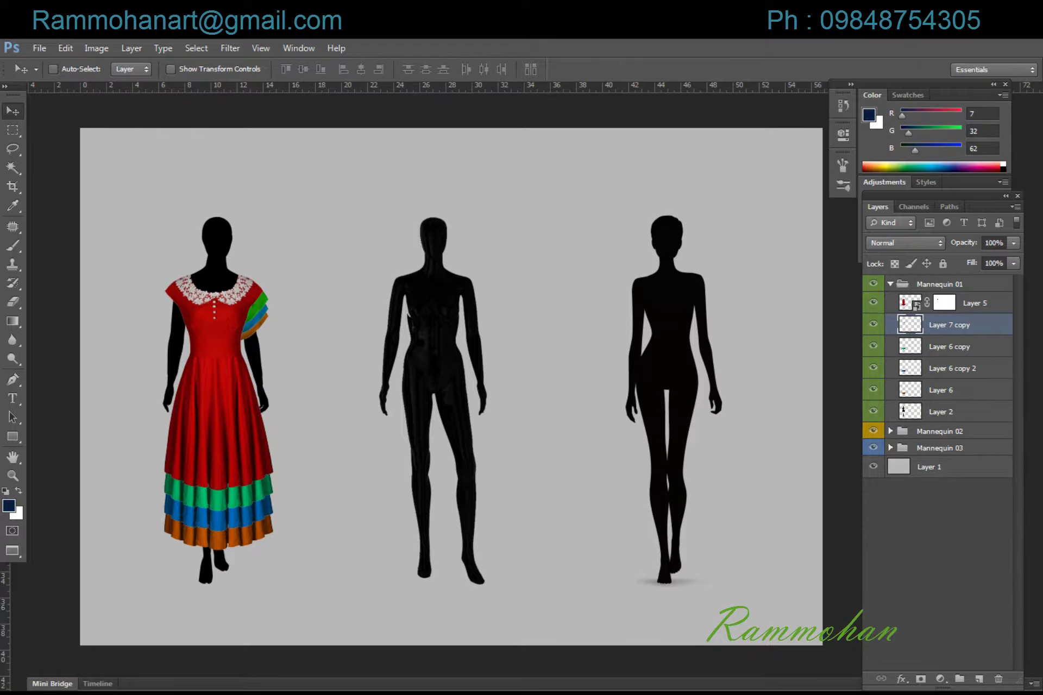
key("ctrl+j")
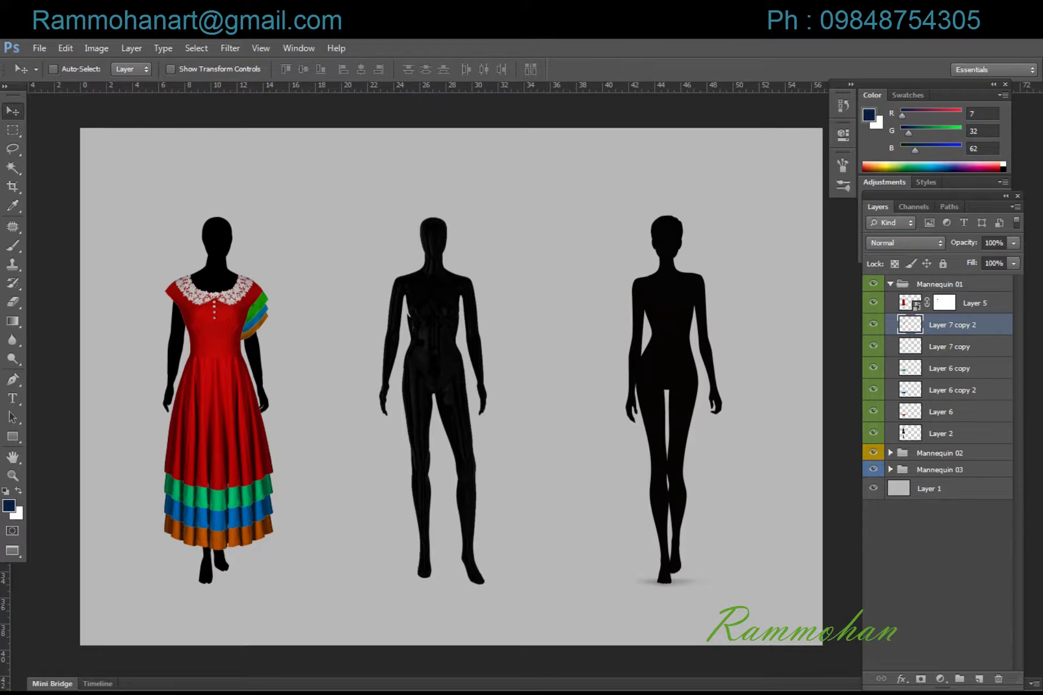
key("ctrl+t")
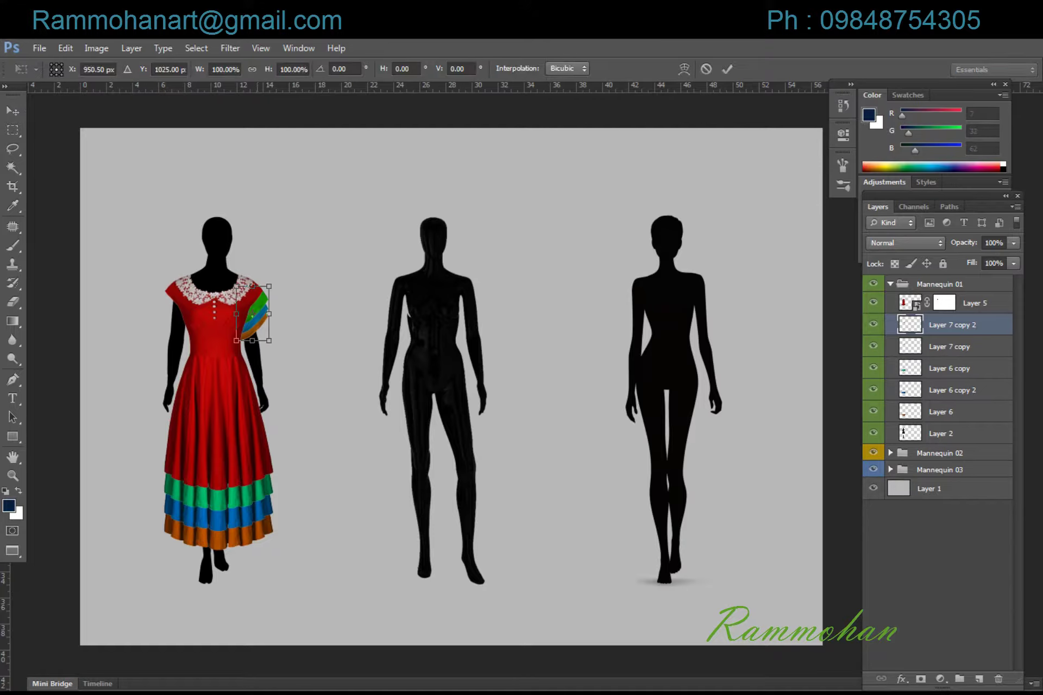
left_click_drag(252, 313, 215, 312)
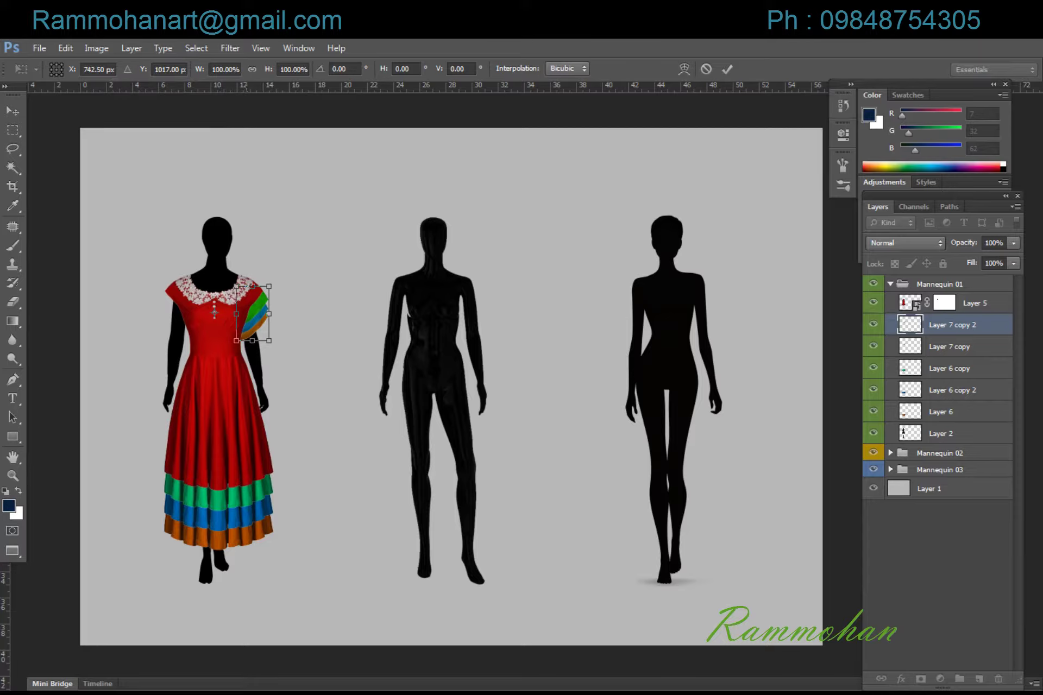
right_click(253, 319)
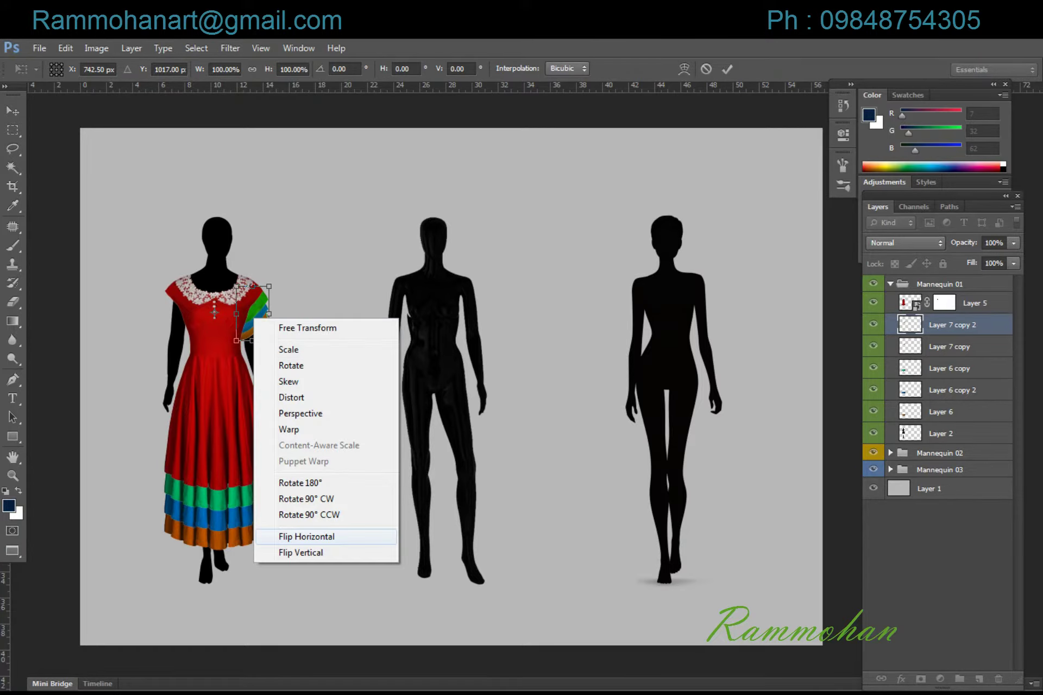
left_click(293, 537)
key("Return")
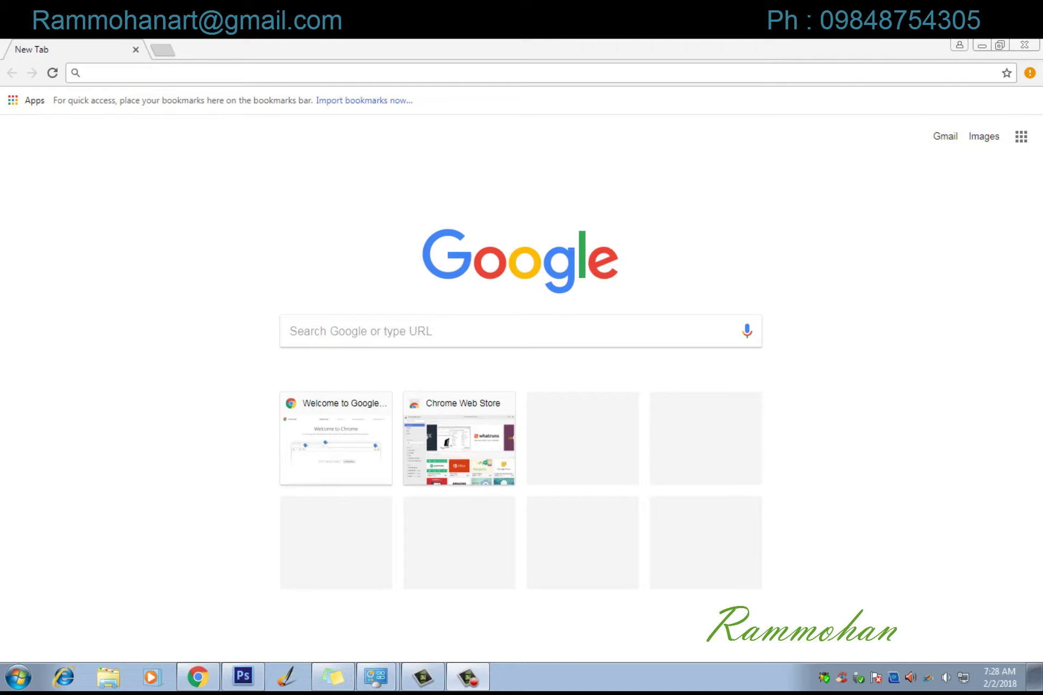
Search Google Images for 'fabric flower on dress' and save a red dress image.
type("fa")
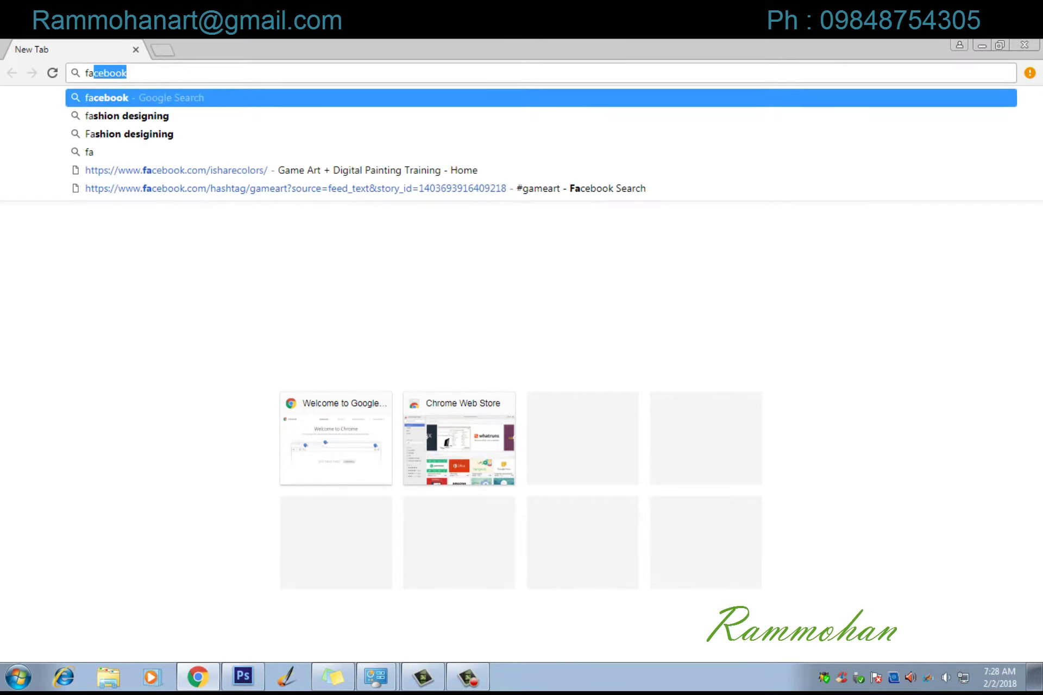
type("bric flow")
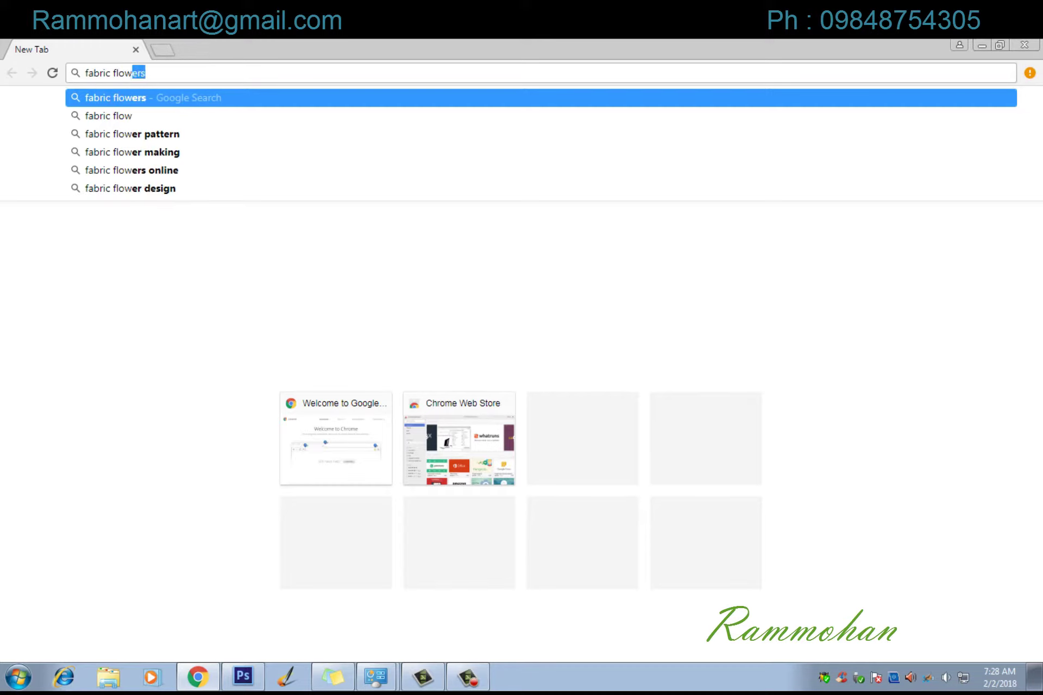
type("er ")
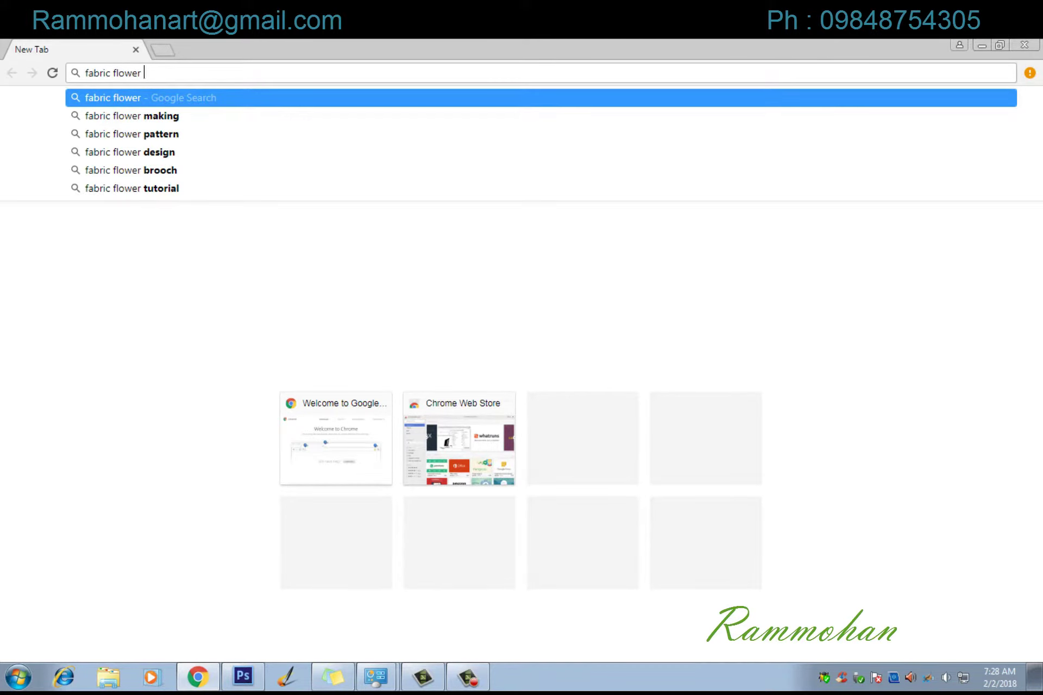
type("on dress")
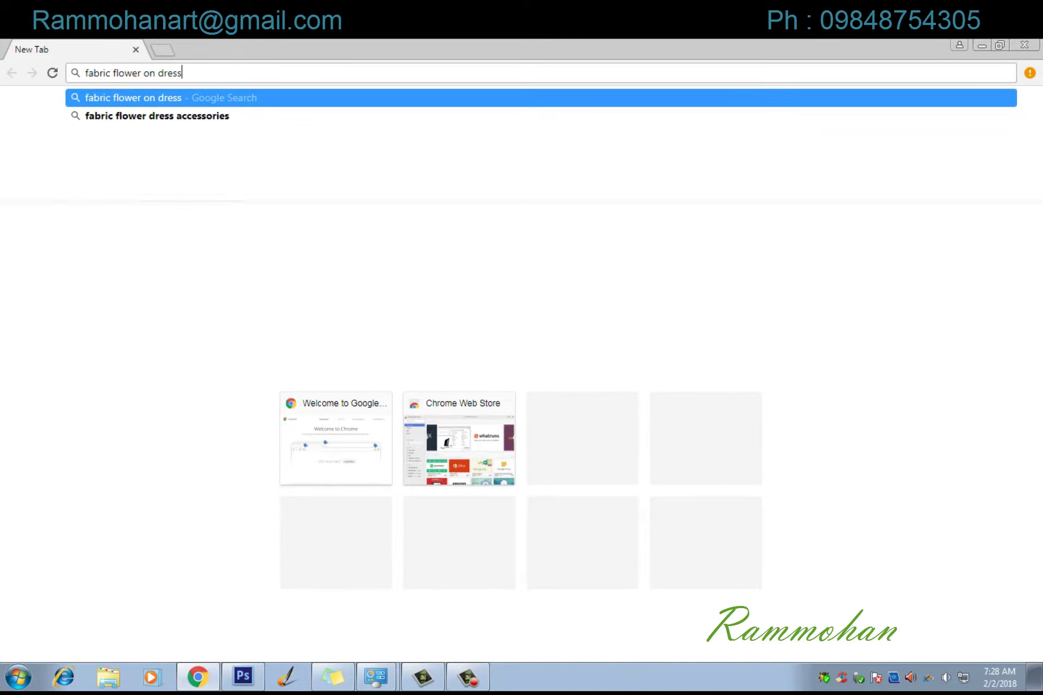
key("Return")
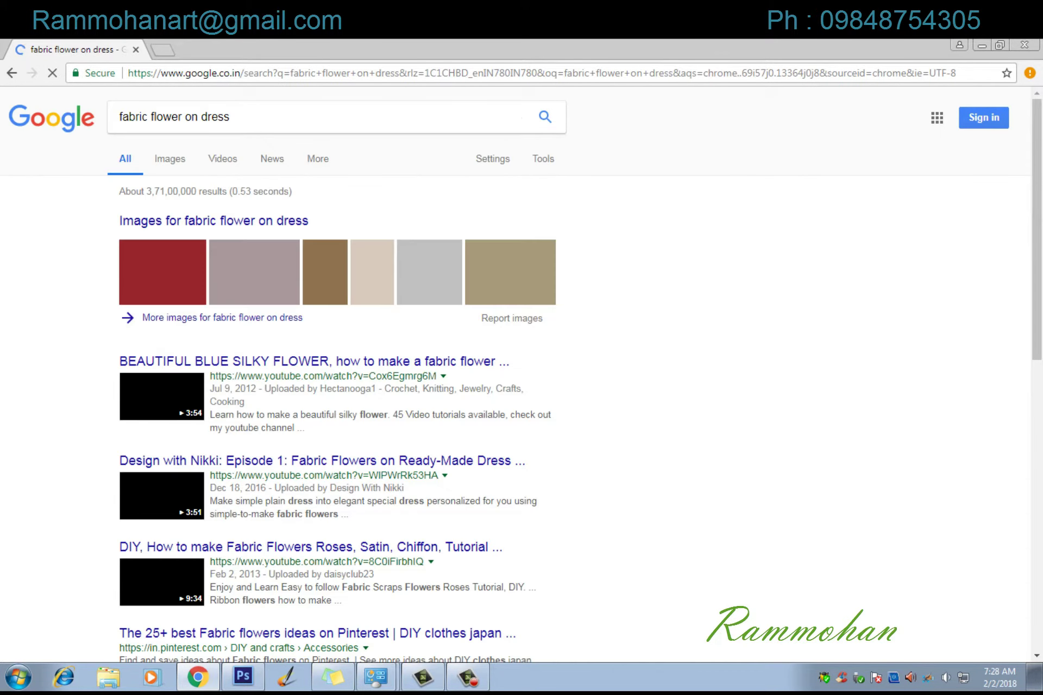
left_click(169, 159)
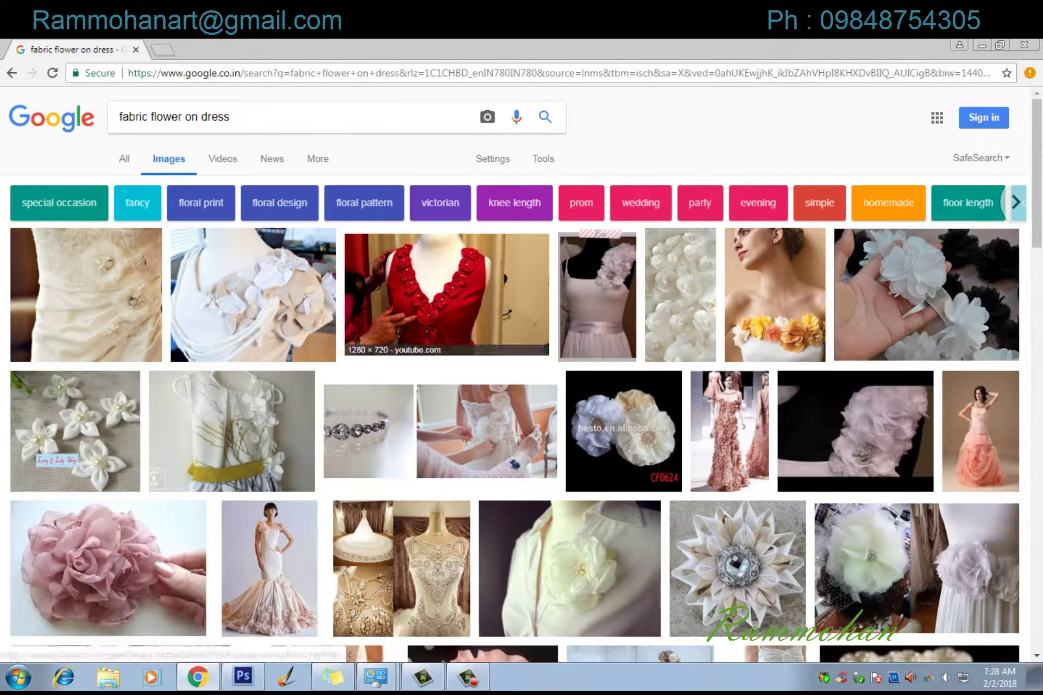
left_click(447, 294)
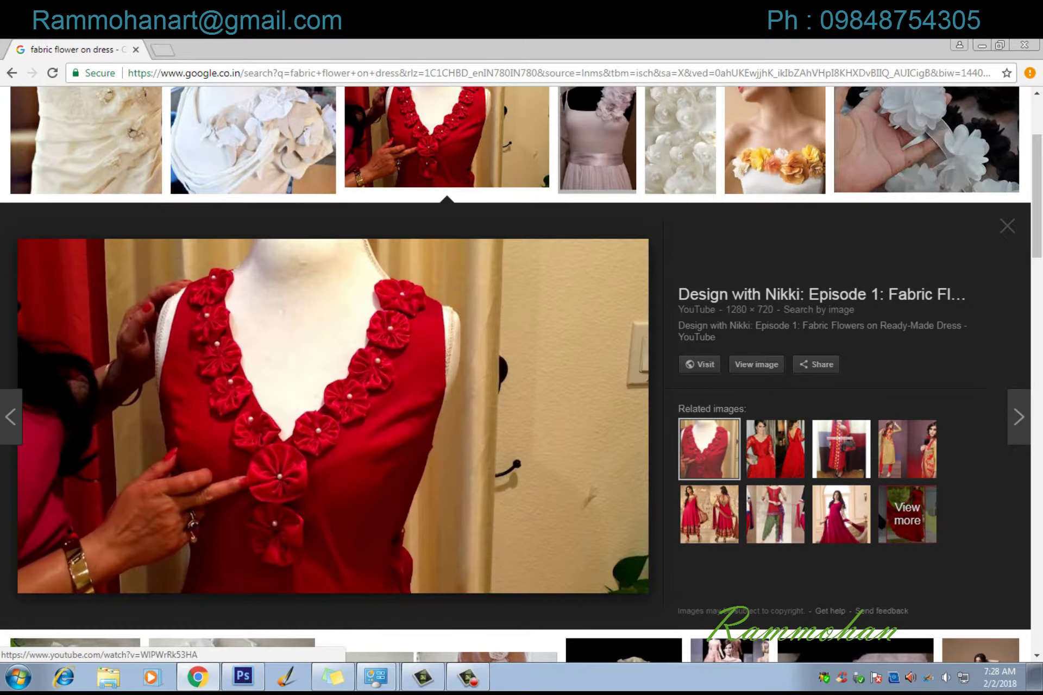
right_click(415, 370)
left_click(465, 500)
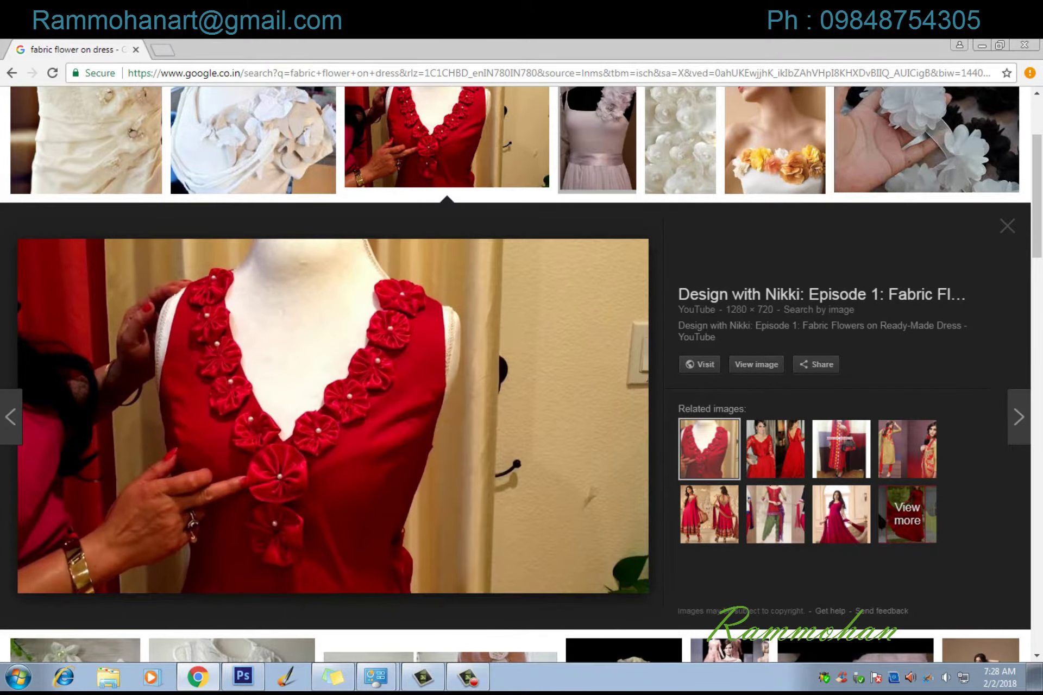
left_click(512, 601)
Browse the image results, briefly previewing a pink prom dress with rolled flowers.
scroll(516, 353, "up", 3)
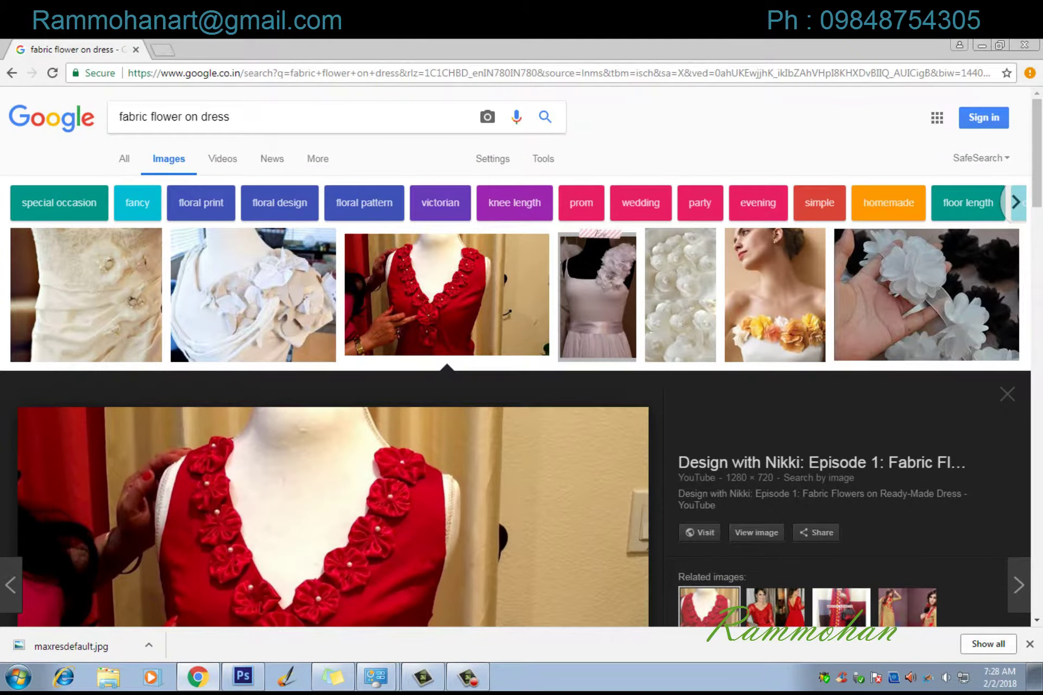
scroll(269, 348, "down", 4)
scroll(269, 347, "down", 4)
scroll(269, 348, "down", 1)
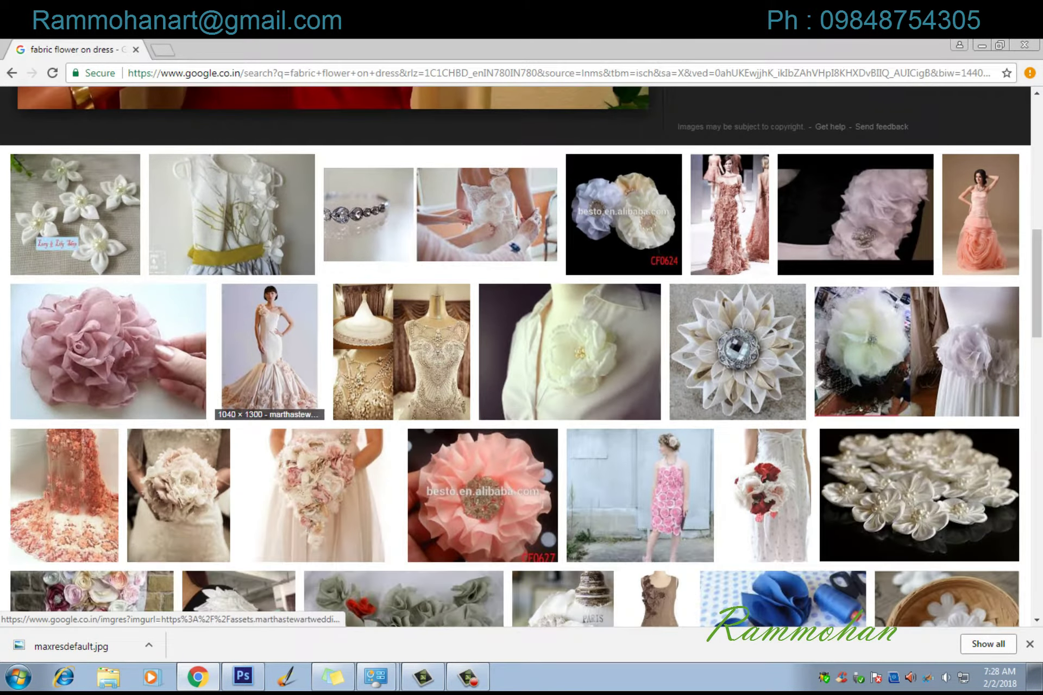
left_click(980, 228)
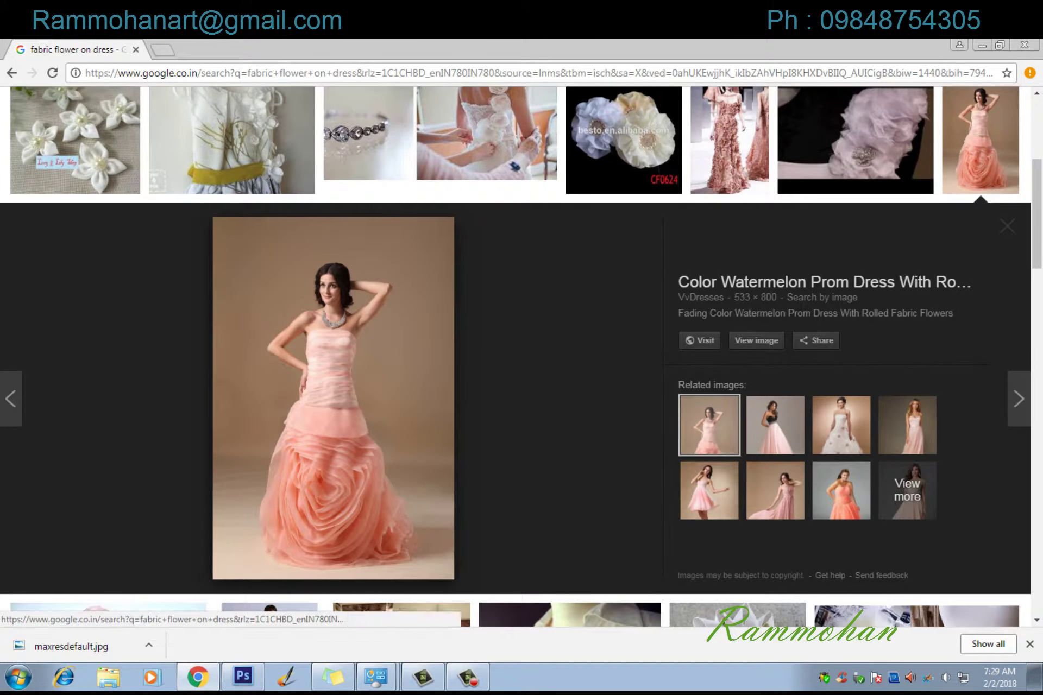
left_click(1008, 226)
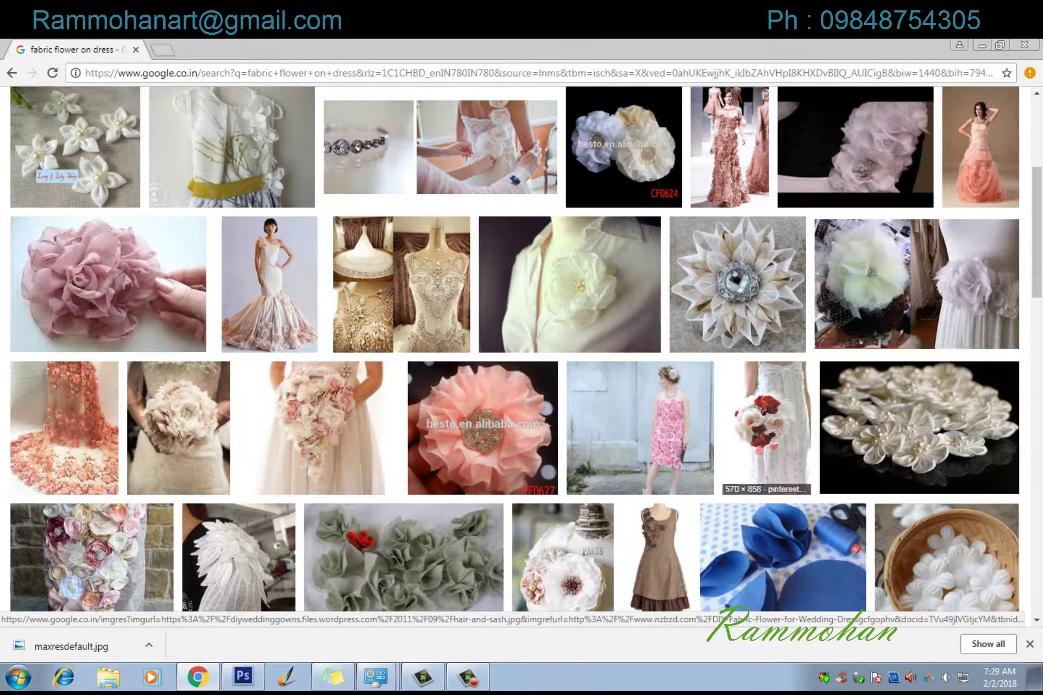
scroll(641, 429, "down", 1)
scroll(641, 429, "up", 4)
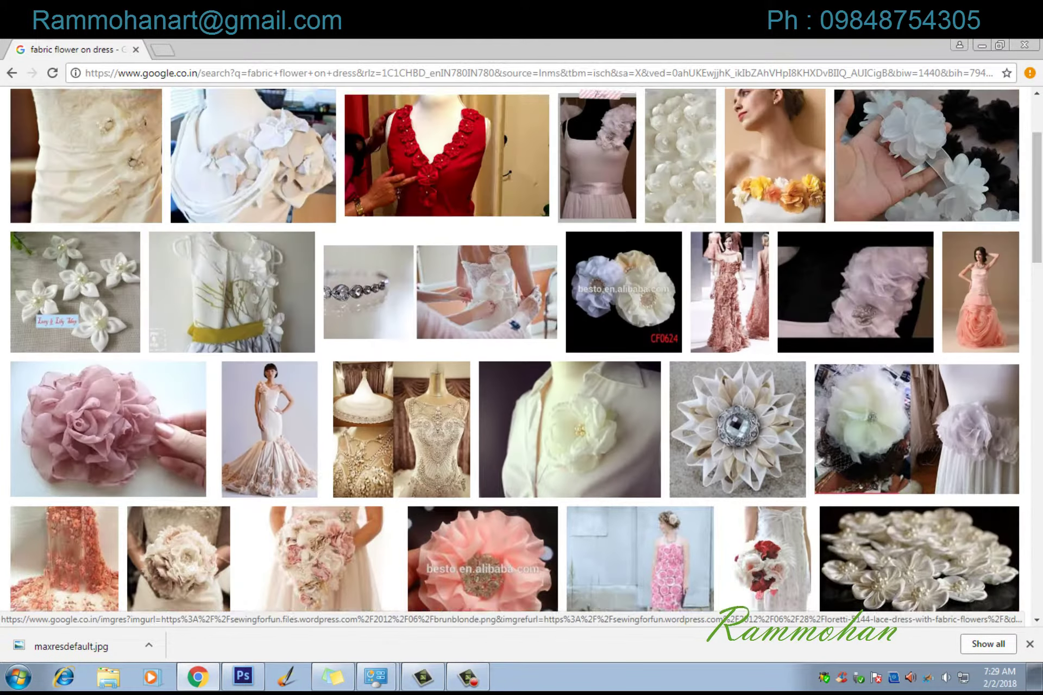
scroll(641, 429, "up", 3)
Search 'fabric flower png', save the teal flower image, and open it in Photoshop.
key("ctrl+shift+Left")
key("ctrl+shift+Left")
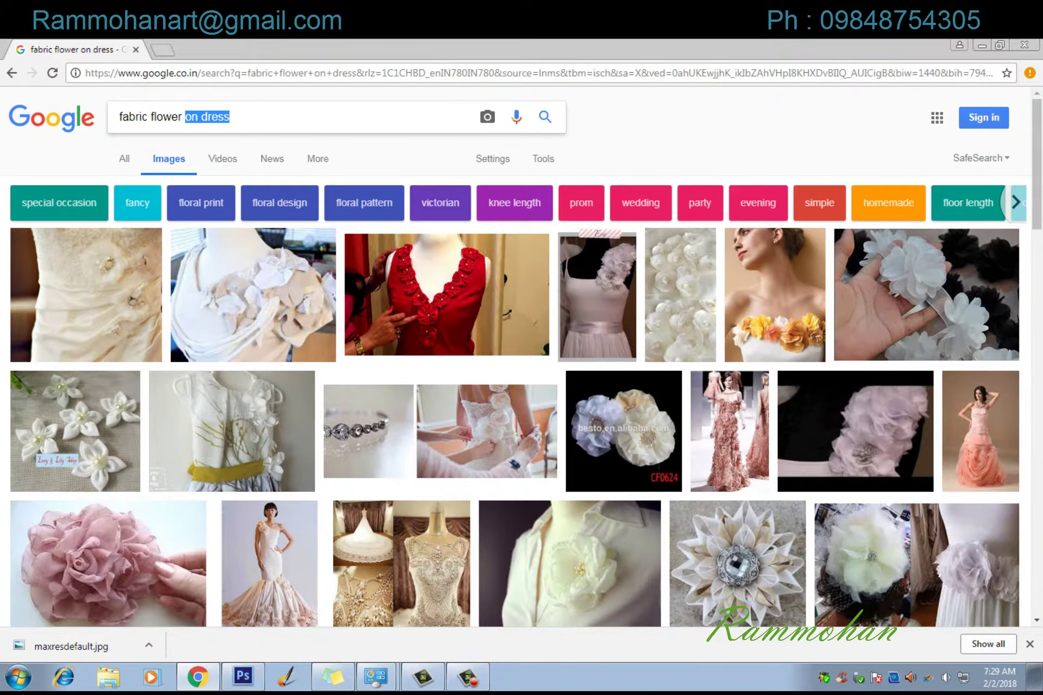
type("png")
key("Return")
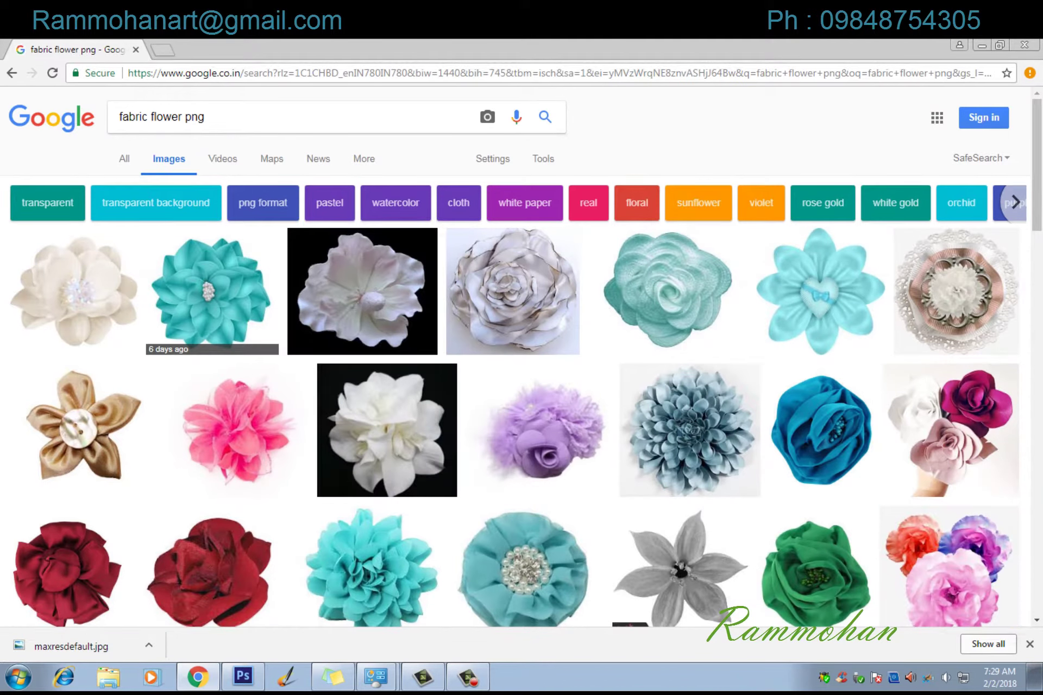
scroll(212, 272, "down", 1)
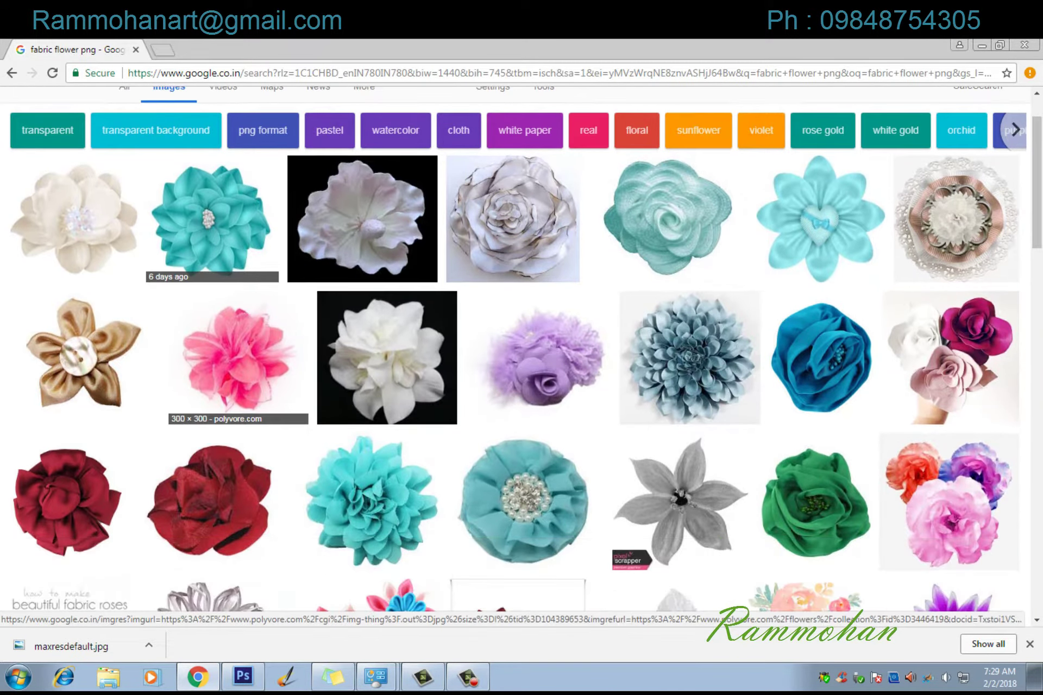
left_click(211, 217)
right_click(398, 335)
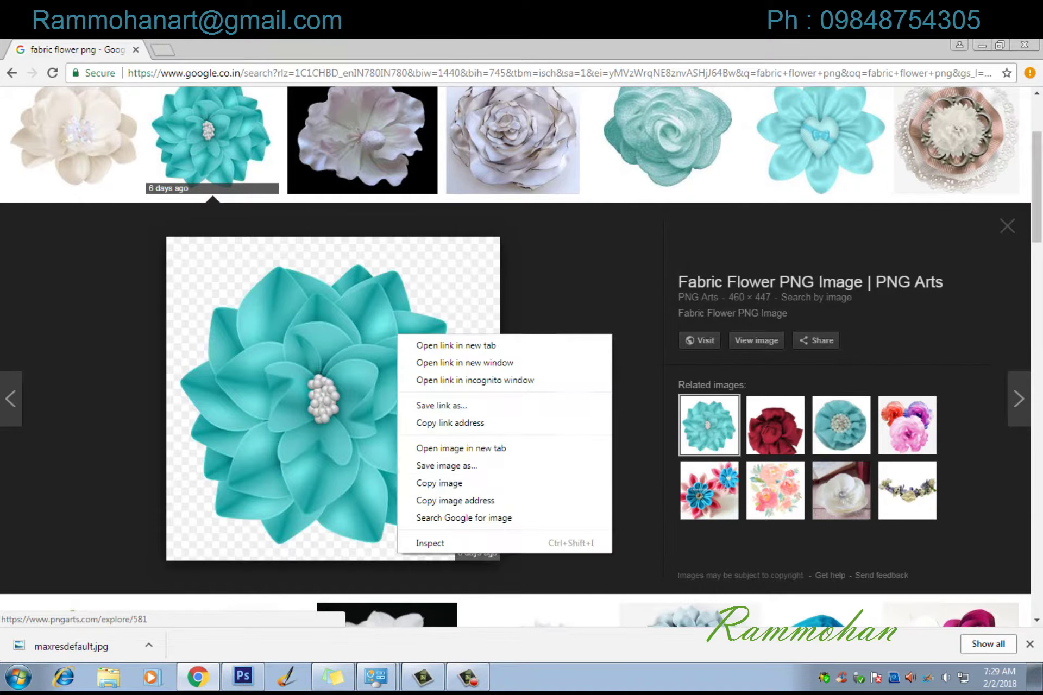
left_click(446, 465)
left_click(509, 601)
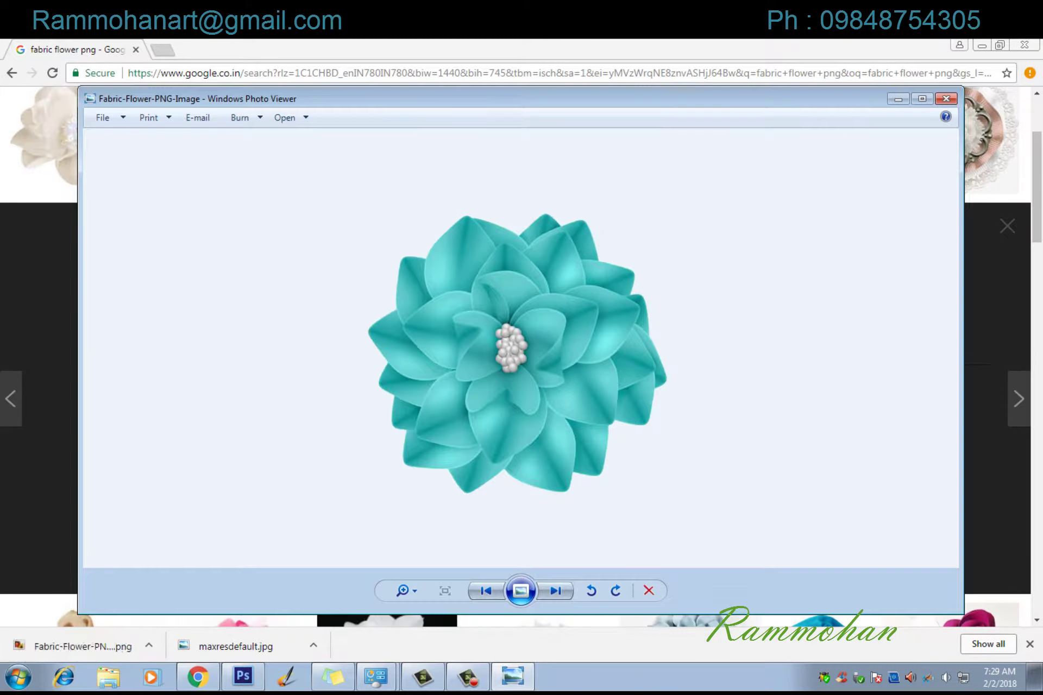
right_click(603, 384)
mouse_move(815, 410)
left_click(834, 409)
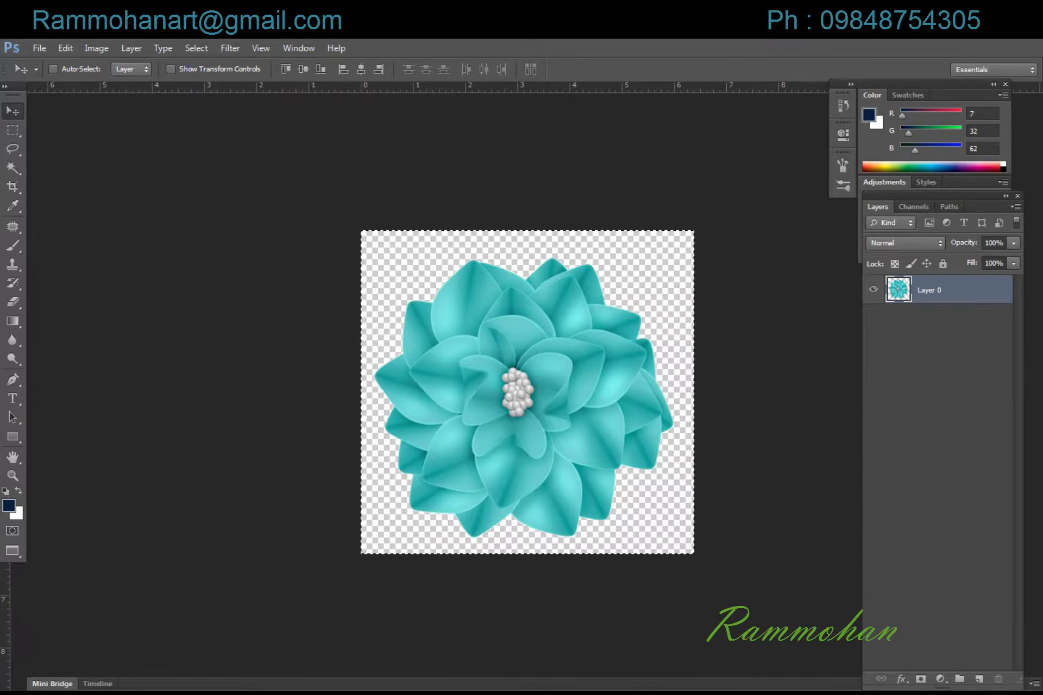
Paste the flower onto the dress chest above Layer 5 and convert it to a smart object.
key("ctrl+Tab")
key("ctrl+v")
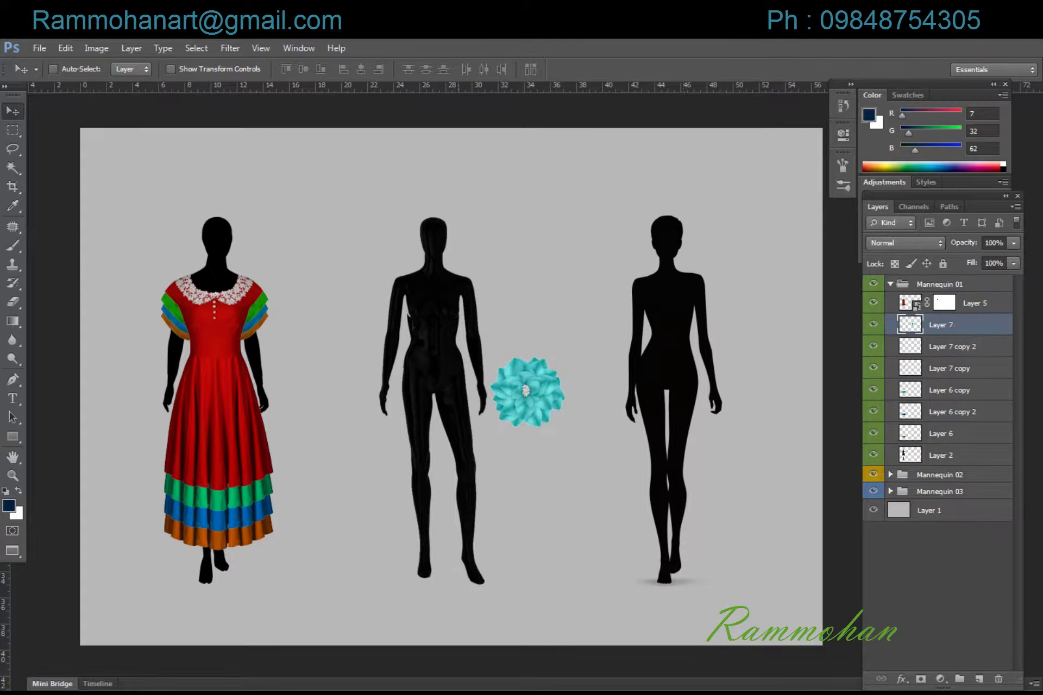
left_click_drag(525, 390, 214, 338)
key("ctrl+bracketright")
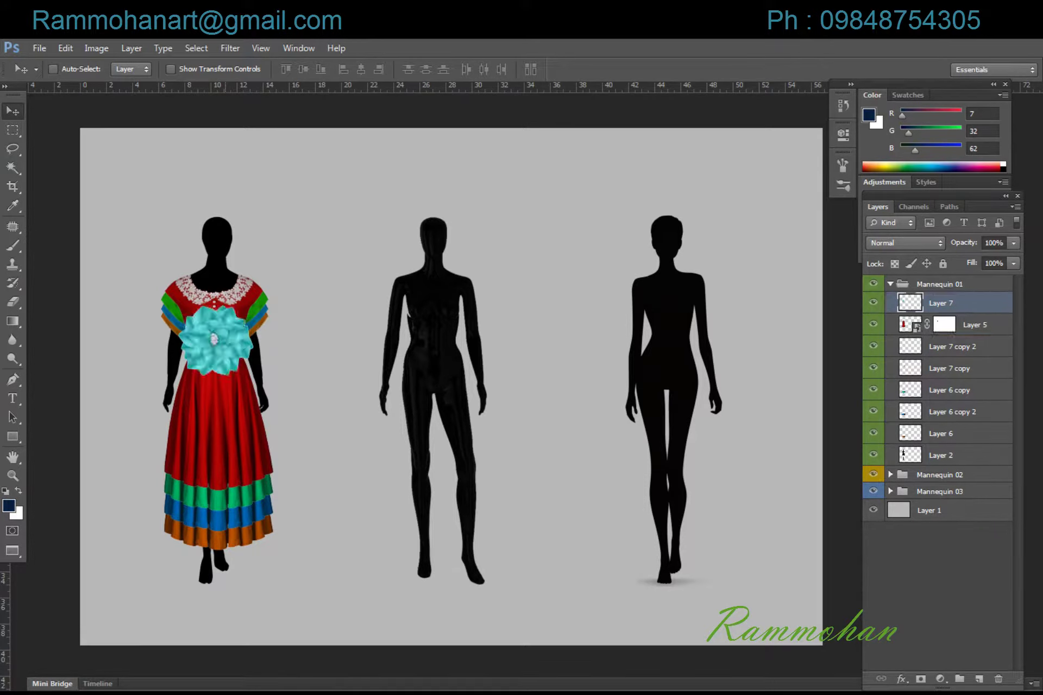
left_click(1015, 207)
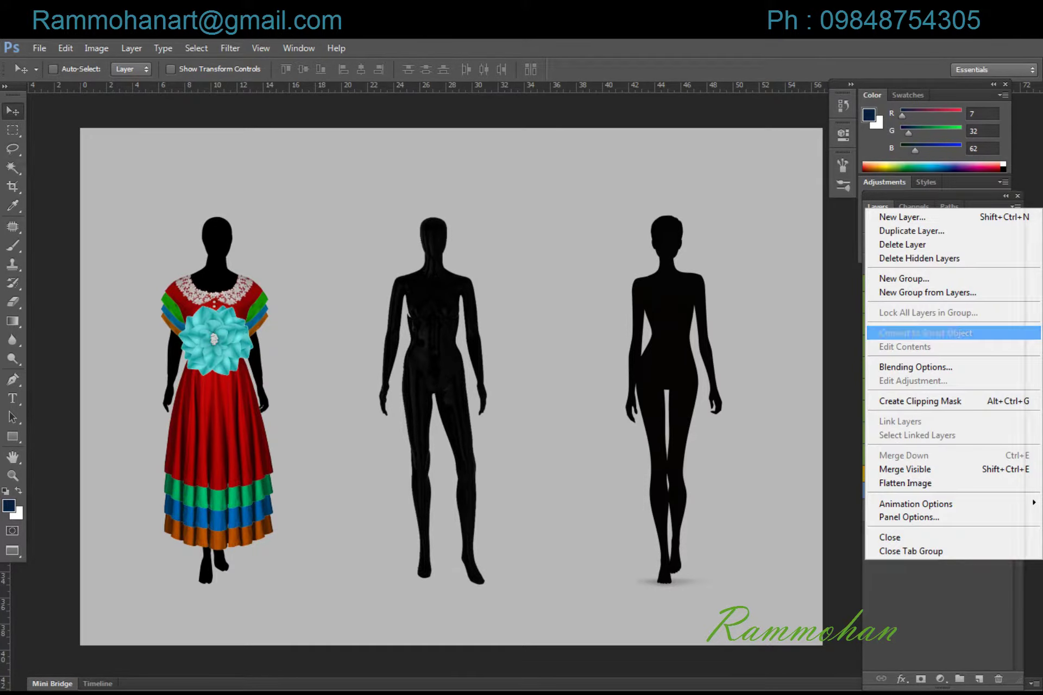
left_click(913, 347)
Scale the flower to about 57%, then about 36%, and nudge it onto the waist.
key("ctrl+t")
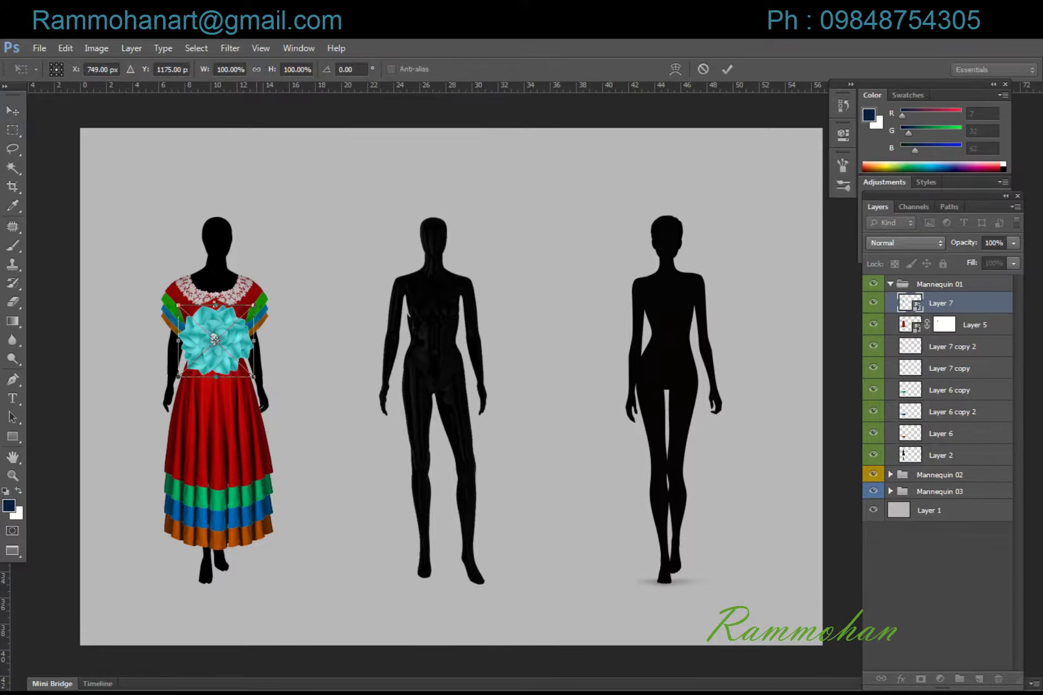
mouse_move(253, 306)
left_mouse_down()
mouse_move(215, 349)
mouse_move(216, 306)
mouse_move(216, 341)
left_mouse_up()
key("Return")
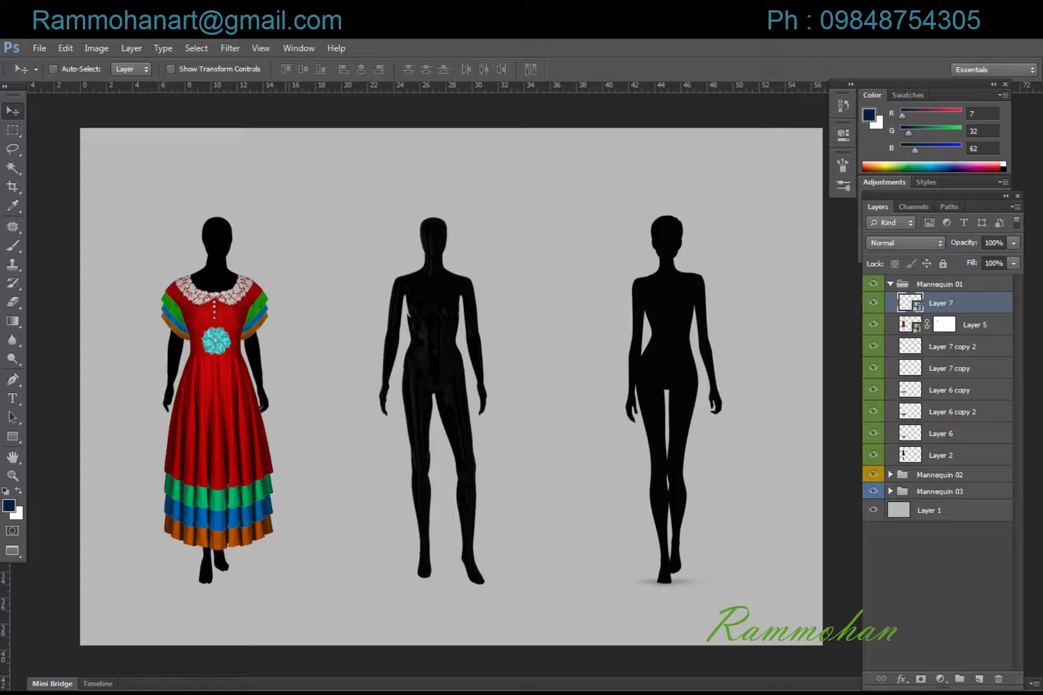
key("ctrl+t")
left_click_drag(232, 327, 228, 325)
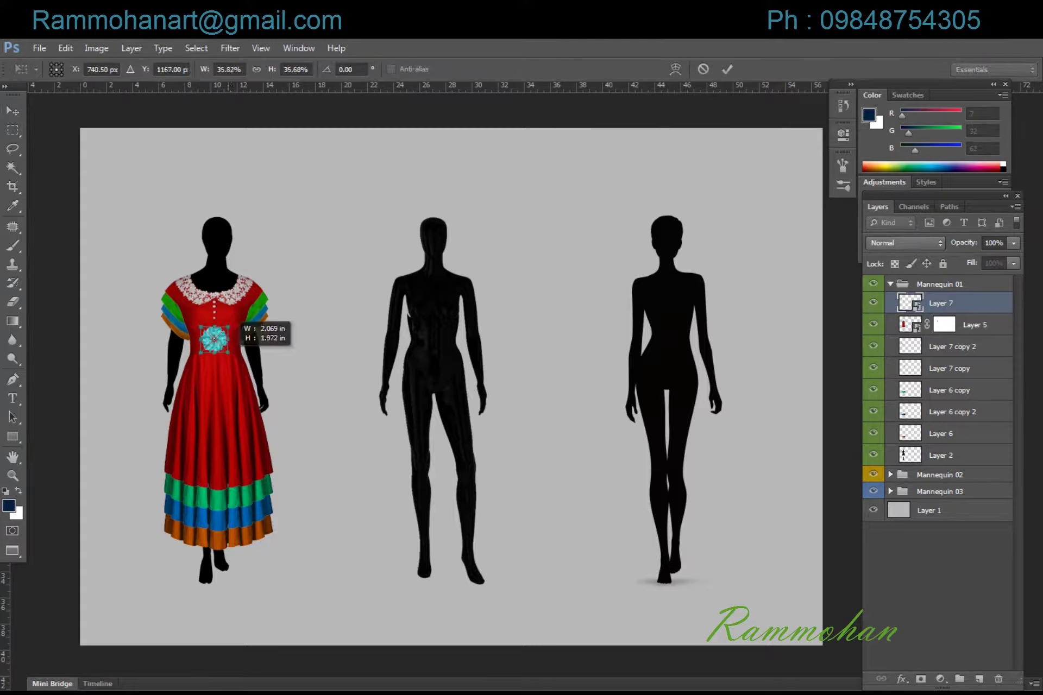
key("Return")
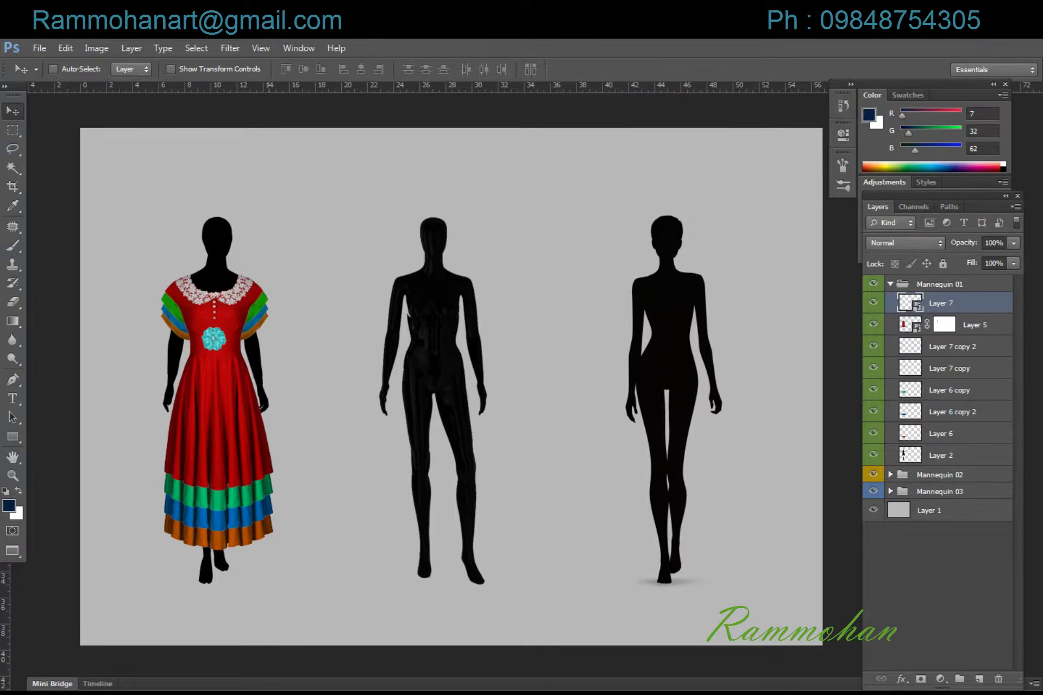
key("Down")
key("Down")
key("Down")
Add a 'Shadow' layer above Layer 5 and fill the flower's shape with black.
key("alt+bracketleft")
key("ctrl+shift+n")
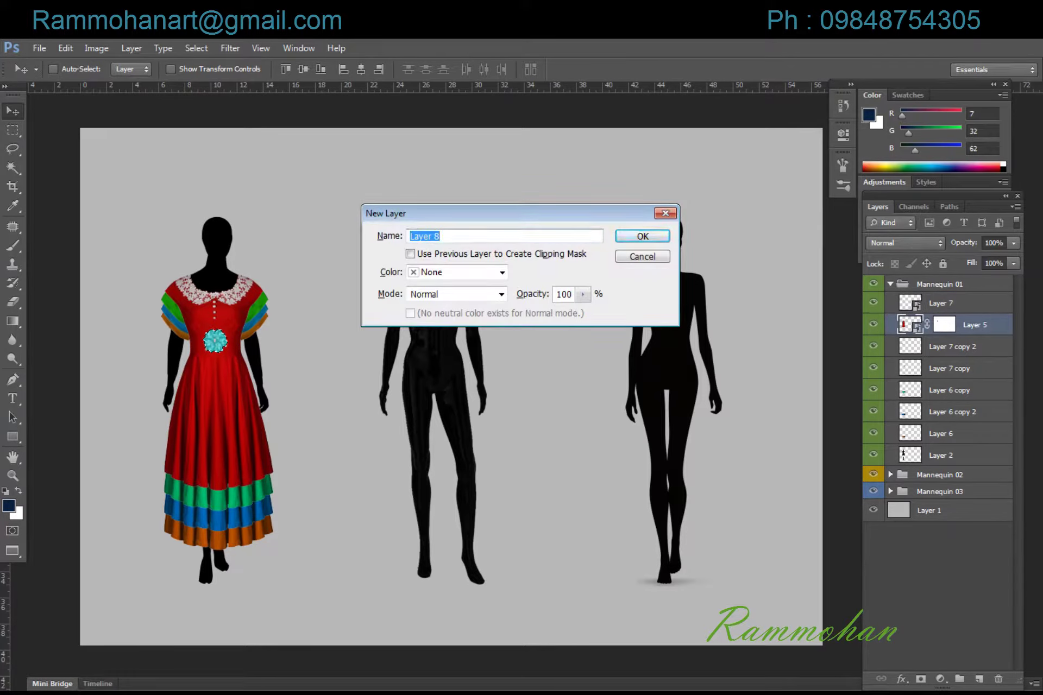
type("Shadow")
key("Return")
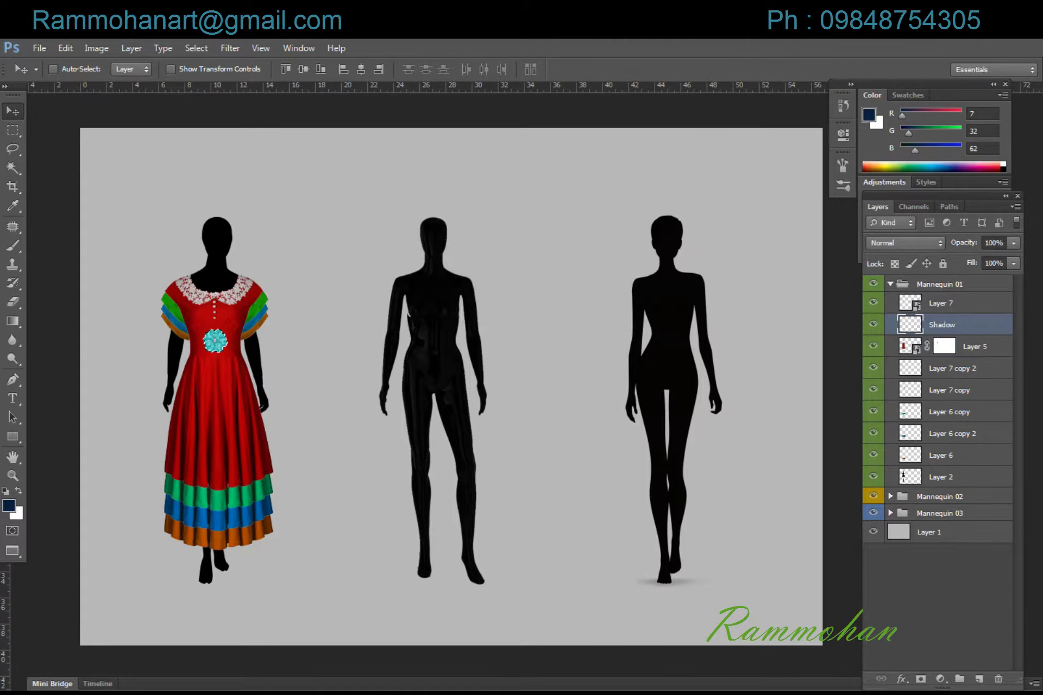
key("d")
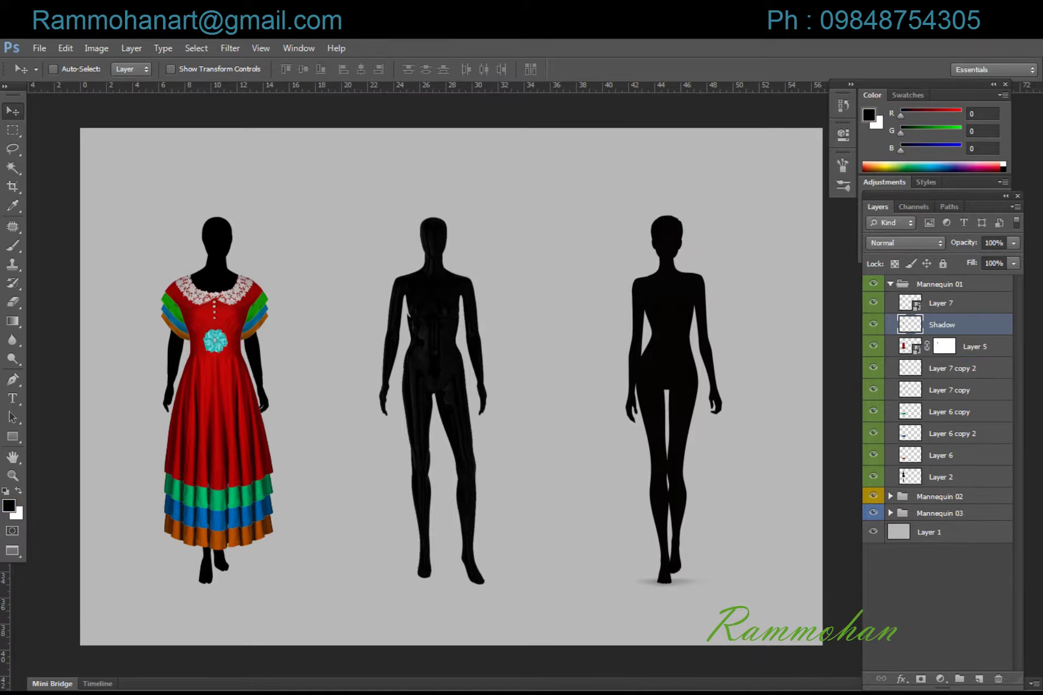
left_click(874, 302)
Apply an 8.4-pixel Gaussian Blur to the shadow.
left_click(230, 48)
left_click(437, 283)
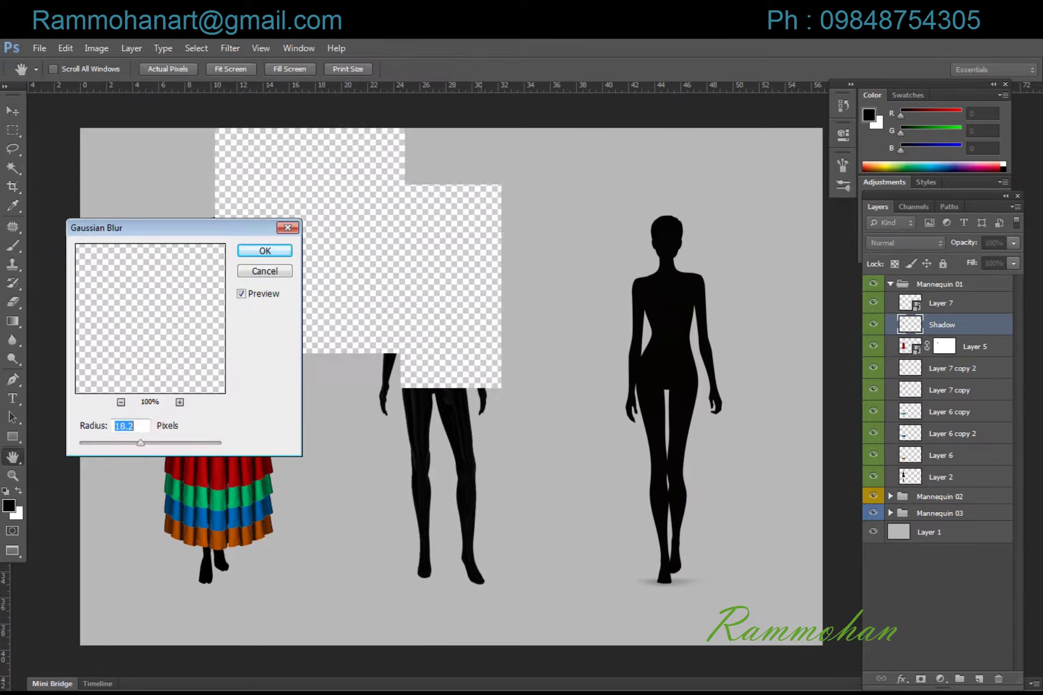
left_click_drag(163, 227, 427, 218)
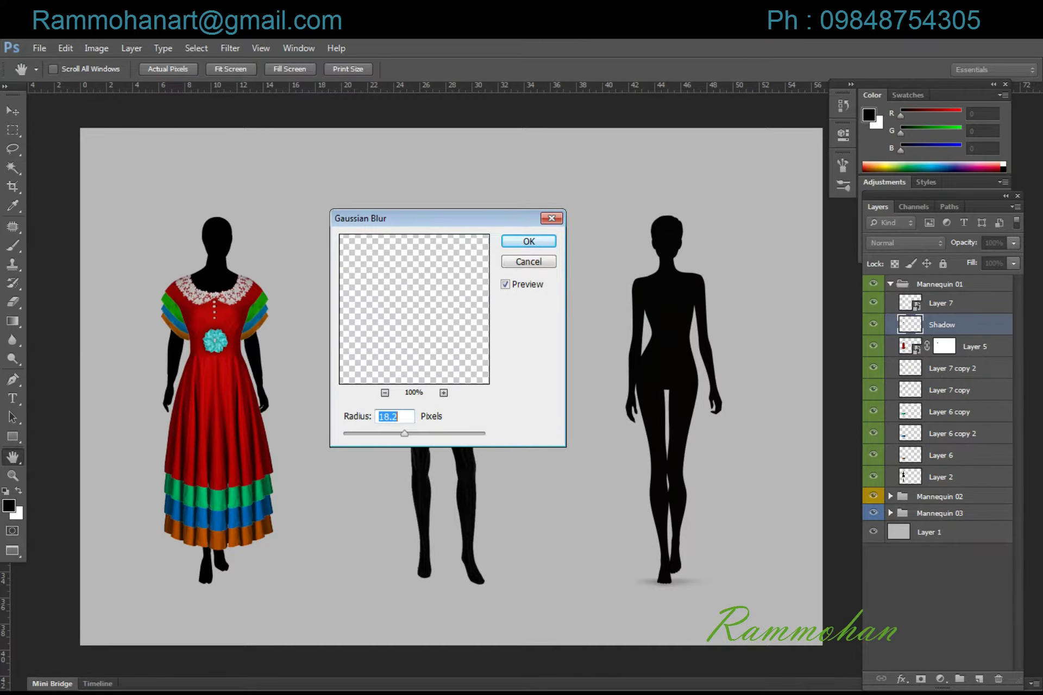
left_click_drag(404, 433, 395, 434)
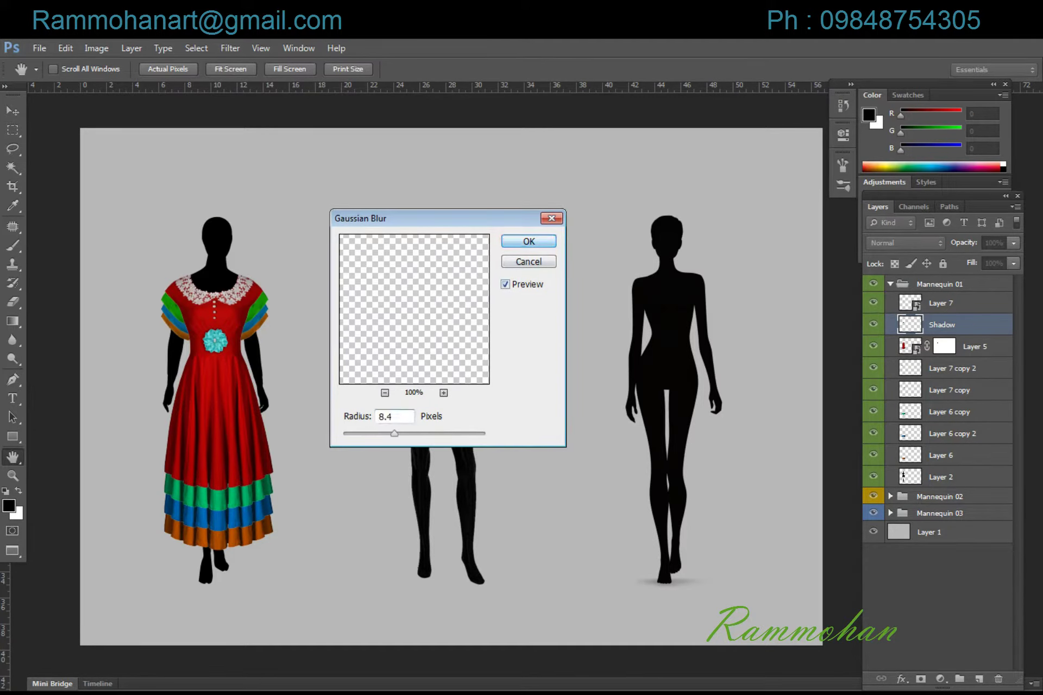
key("Return")
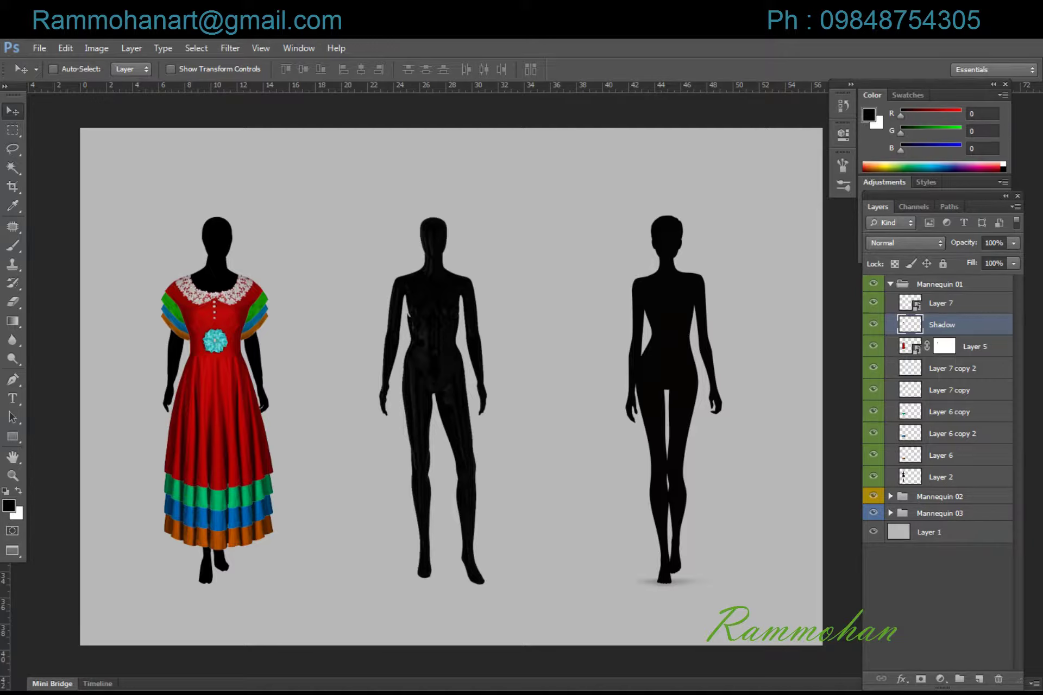
Set the Shadow layer to Multiply at 50% opacity and merge it into Layer 7.
left_click(905, 243)
left_click(896, 302)
left_click(1013, 243)
mouse_move(1015, 259)
left_mouse_down()
mouse_move(971, 259)
mouse_move(984, 259)
left_mouse_up()
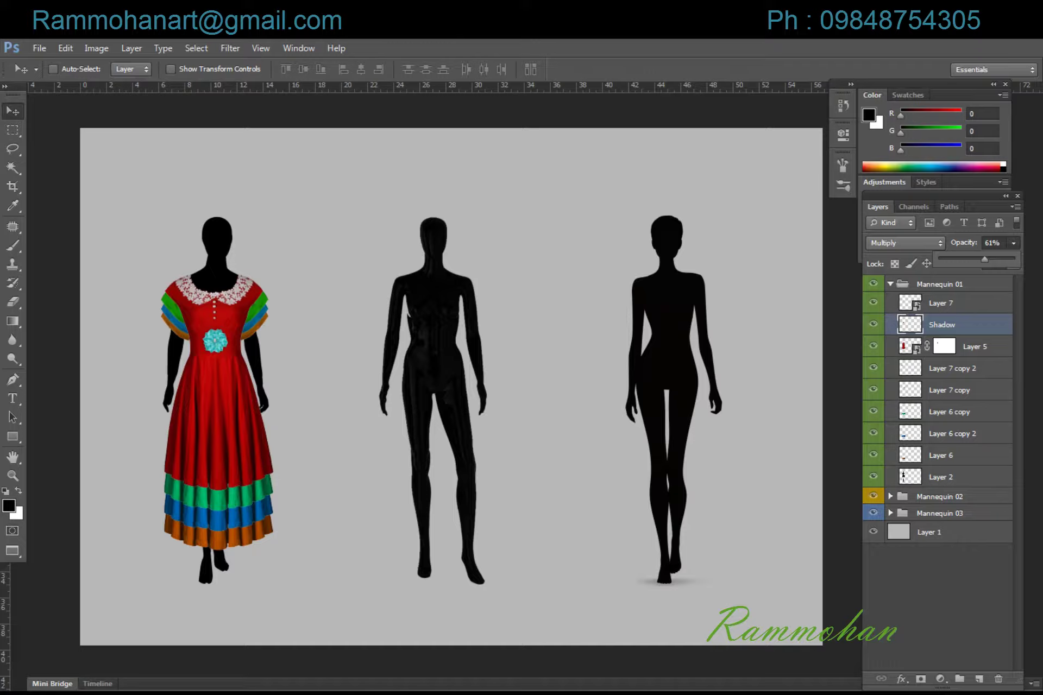
type("50")
key("Return")
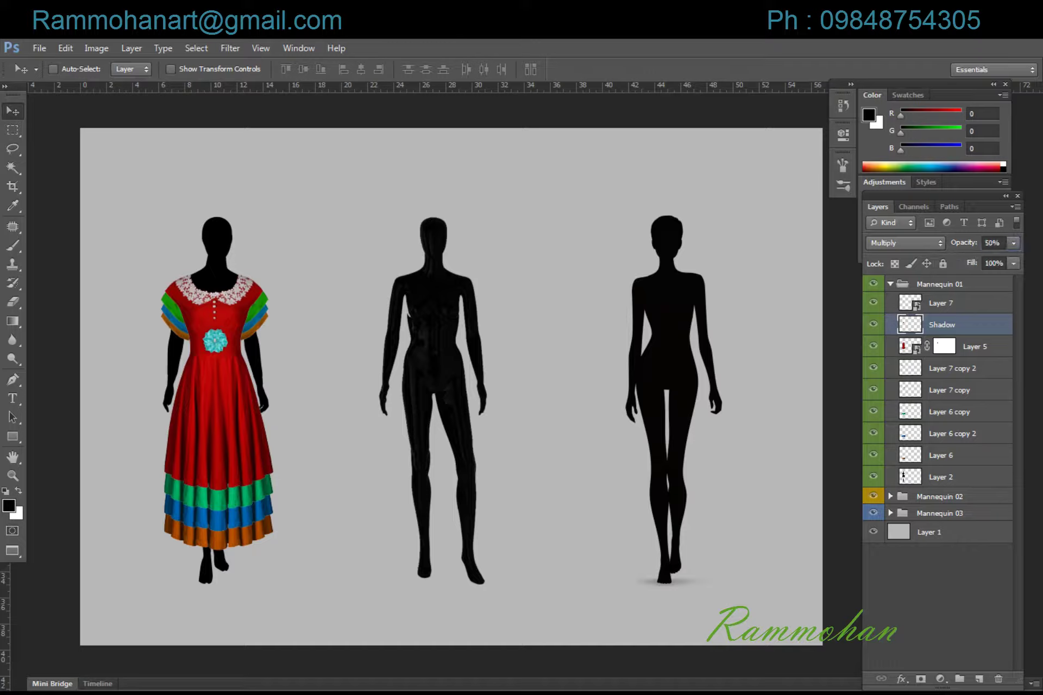
key("alt+bracketright")
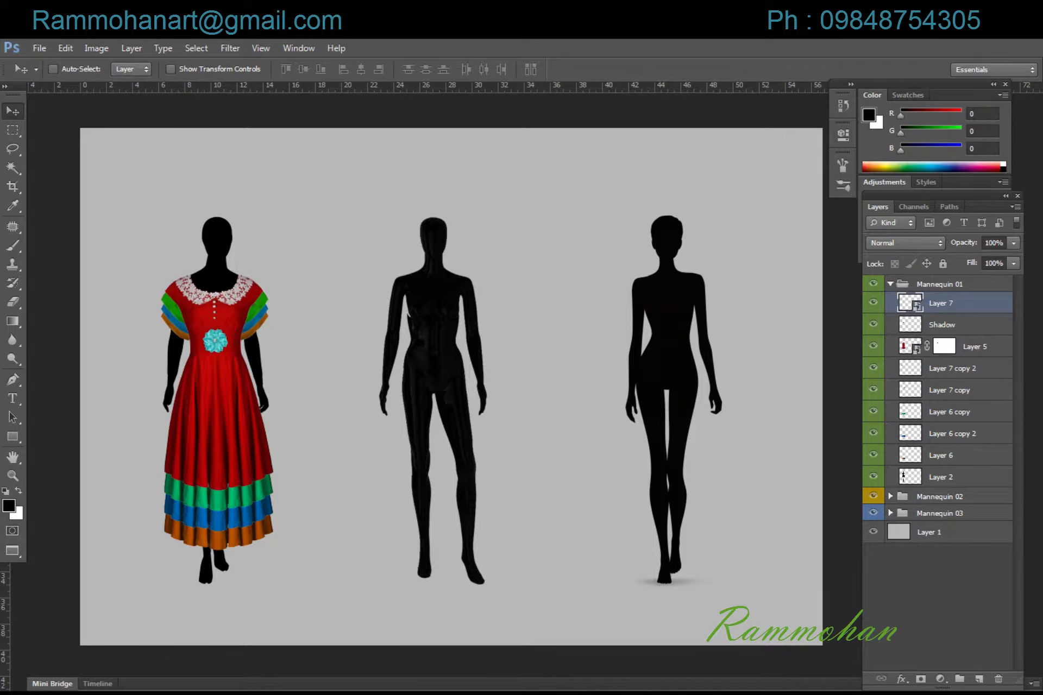
key("shift+alt+bracketleft")
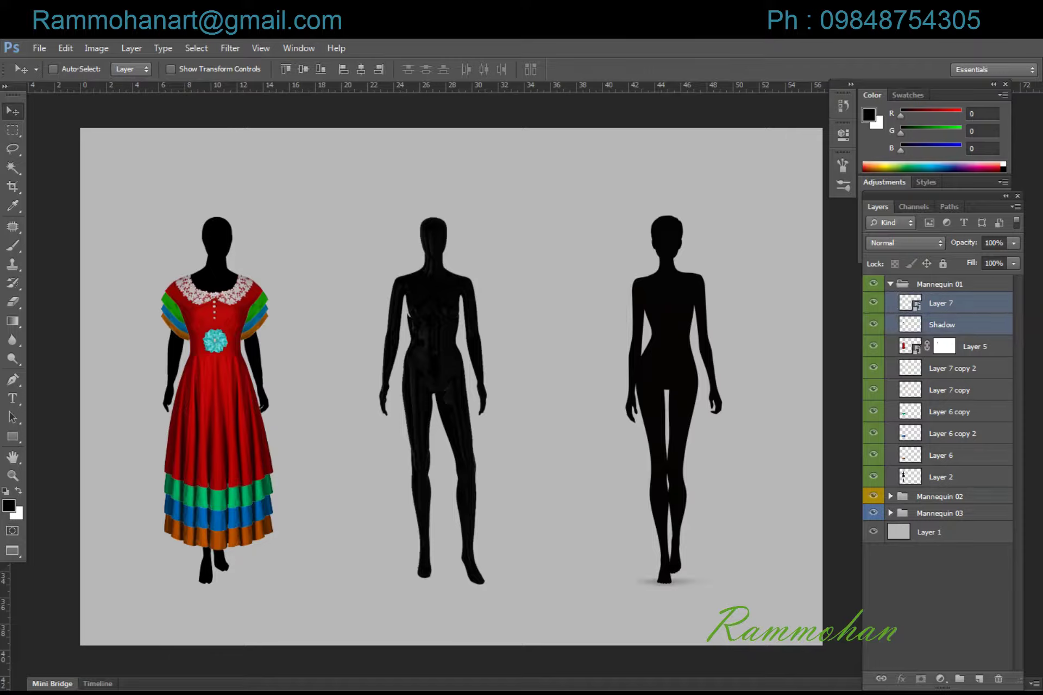
key("ctrl+e")
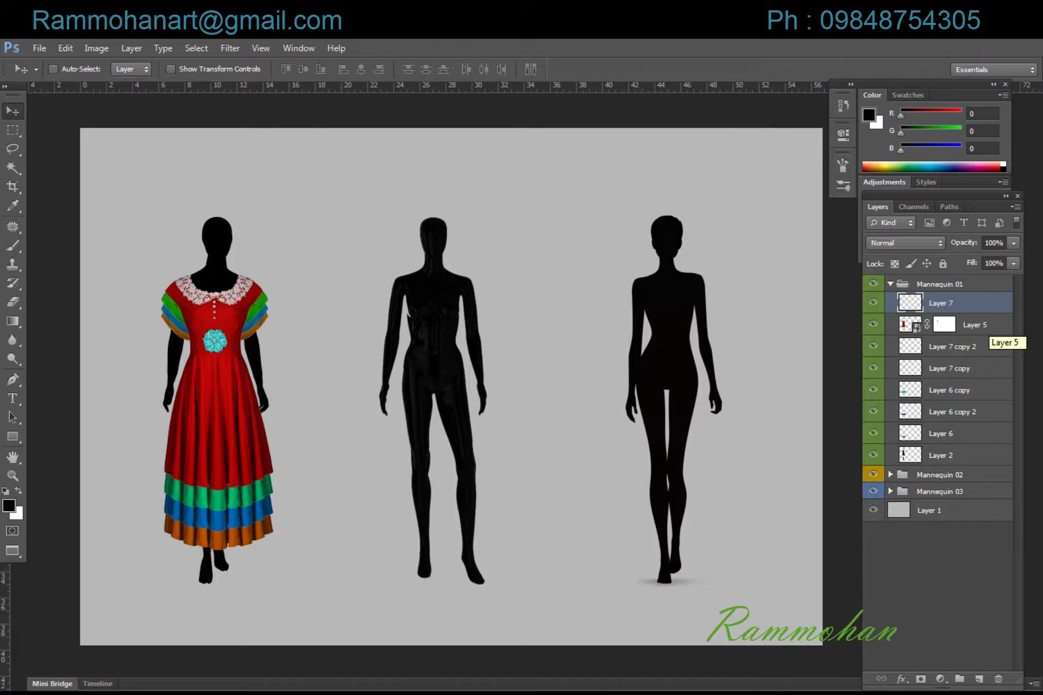
Shift the flower's hue to a greener teal, then duplicate it and shrink the copy to about 84%.
key("ctrl+u")
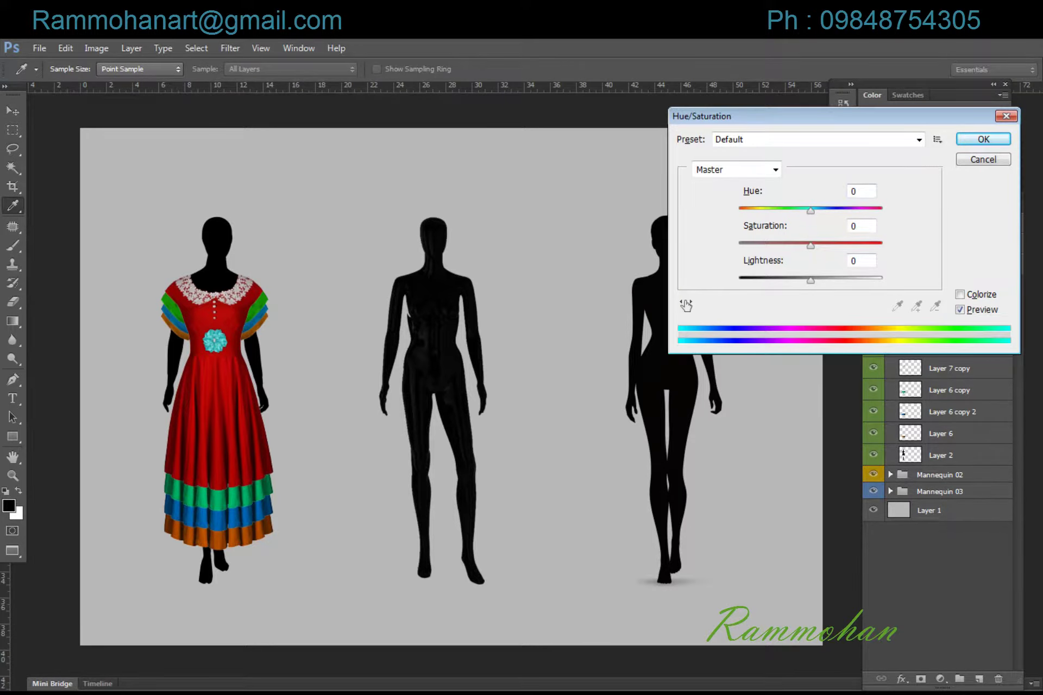
key("Down")
key("Down")
key("Down")
key("Down")
key("Down")
key("Down")
key("Down")
key("Down")
key("Down")
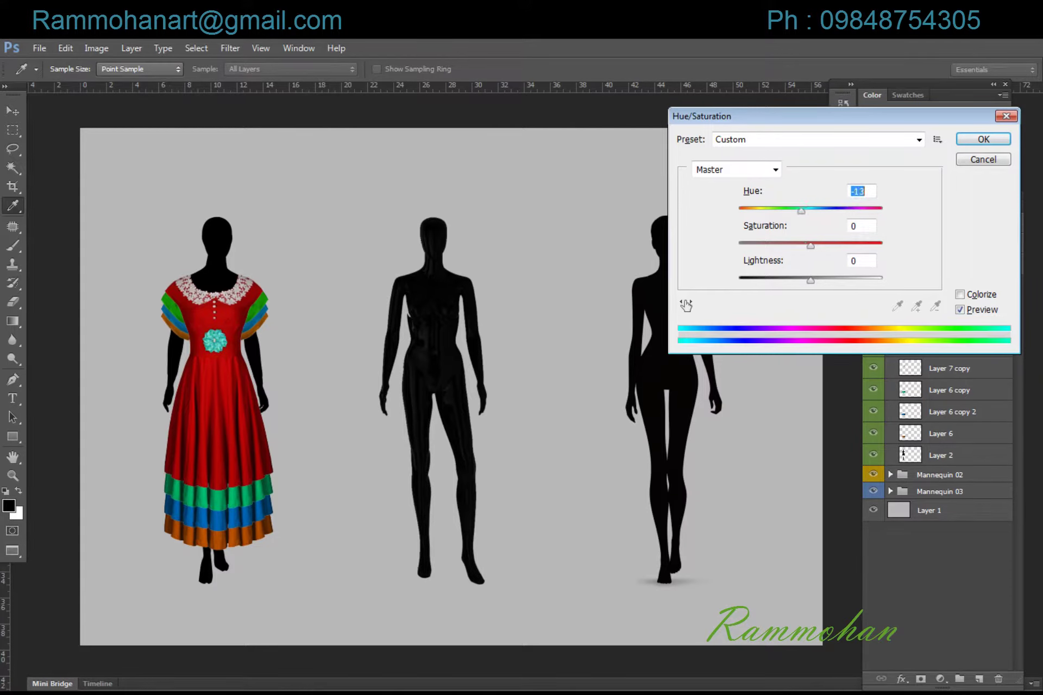
key("Down")
key("Down")
key("Down")
key("Return")
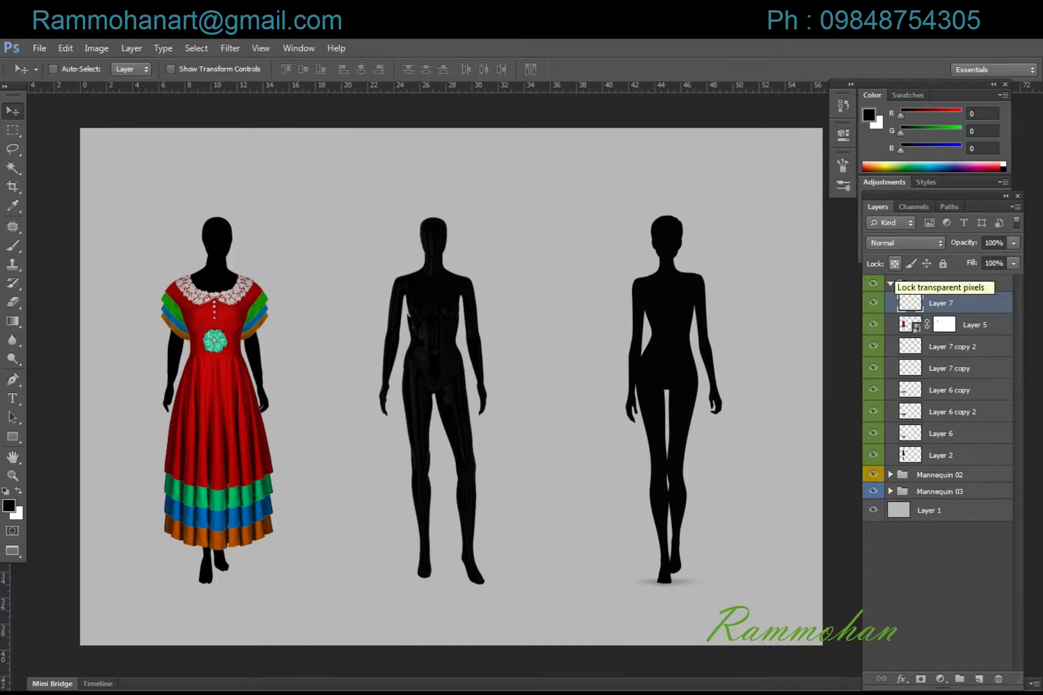
key("ctrl+j")
key("ctrl+t")
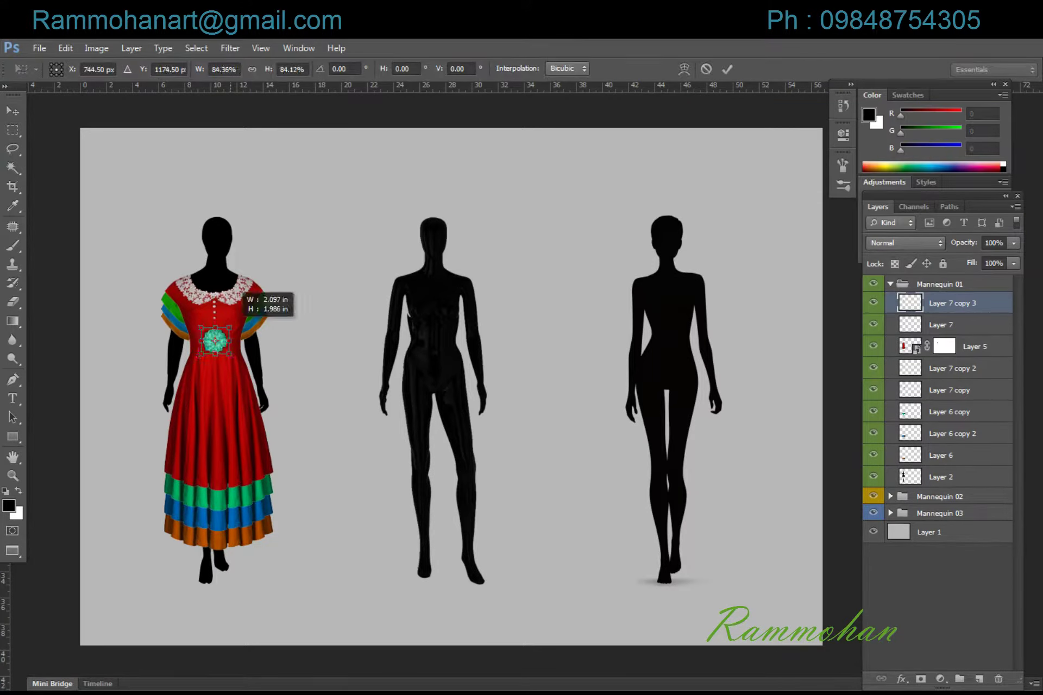
left_click_drag(232, 324, 235, 327)
key("Return")
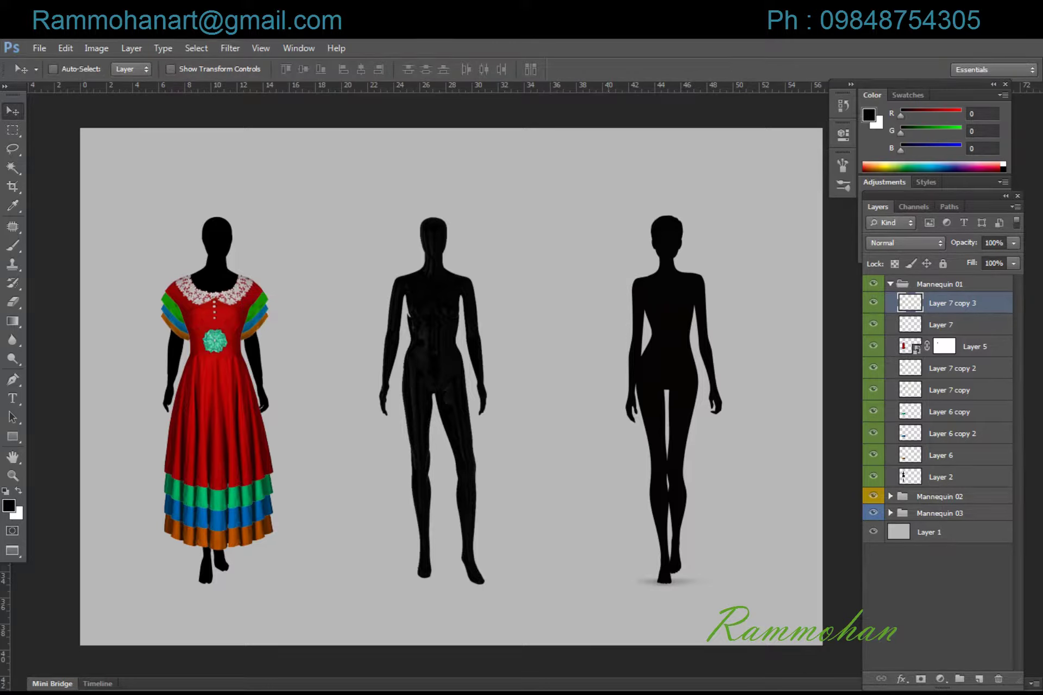
Duplicate the flower again and raise the new copy's hue.
key("ctrl+j")
key("ctrl+u")
key("Up")
key("Up")
key("Up")
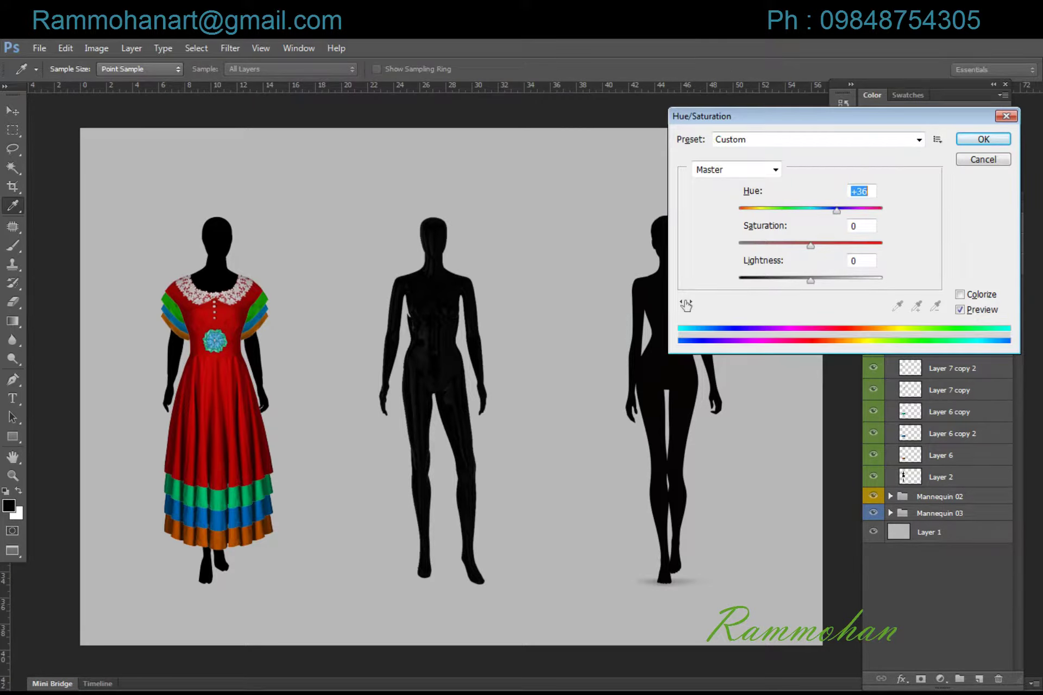
key("Up")
key("Up")
key("Up")
key("Up")
key("Up")
key("Up")
key("Up")
key("Up")
key("Up")
key("Up")
key("Up")
key("Up")
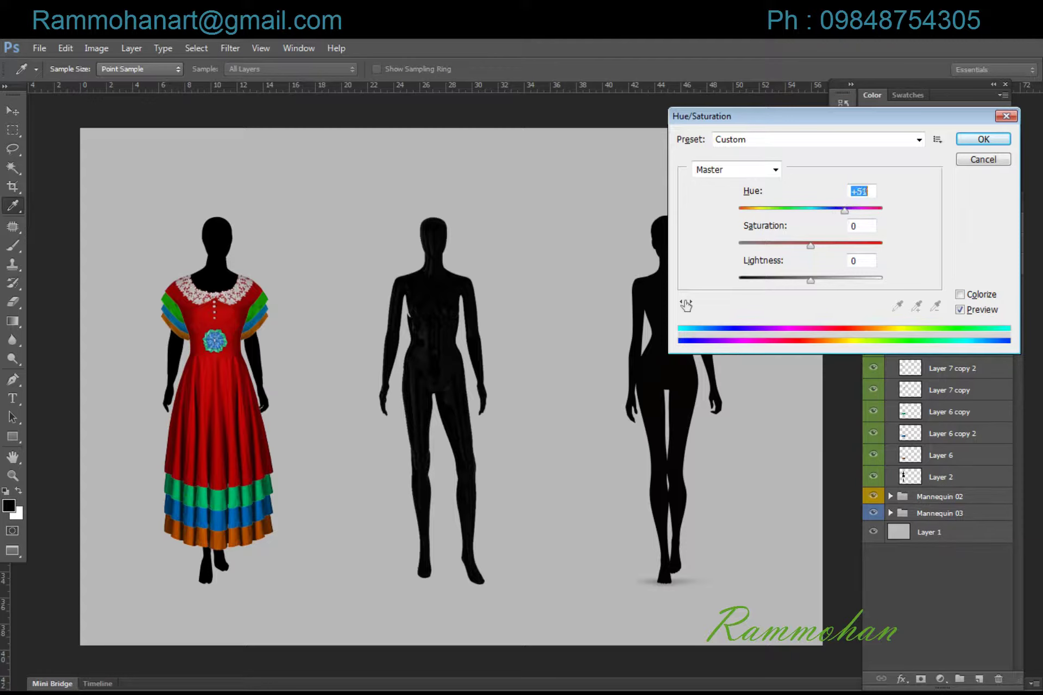
key("Up")
key("Up")
key("Up")
key("Return")
key("v")
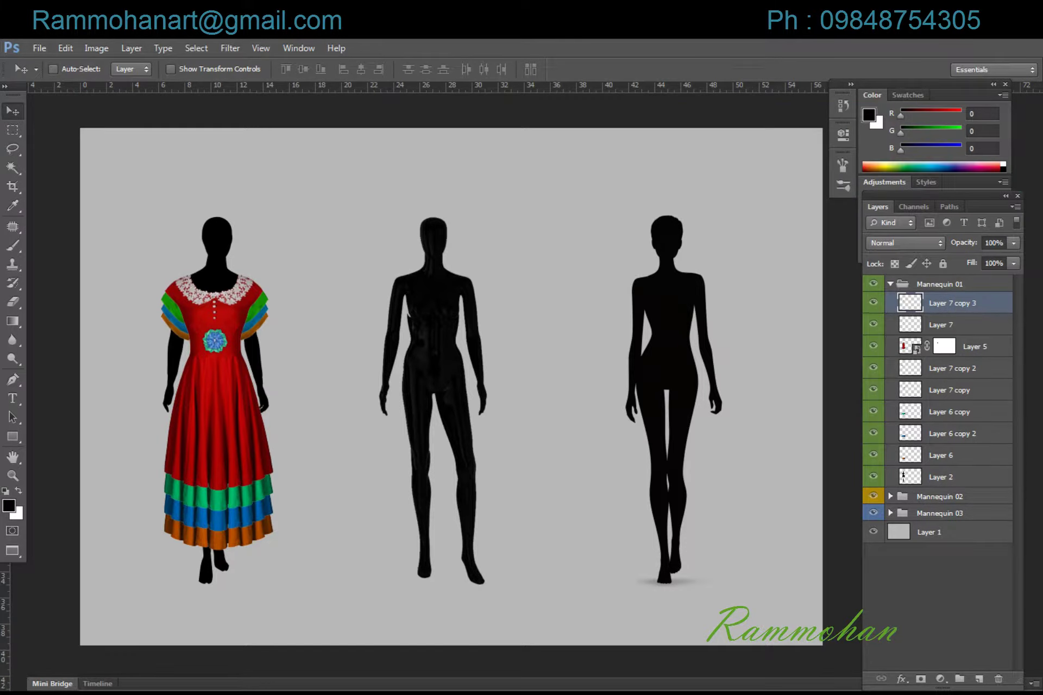
Make another flower copy, leaving its size and hue unchanged.
key("ctrl+j")
key("ctrl+t")
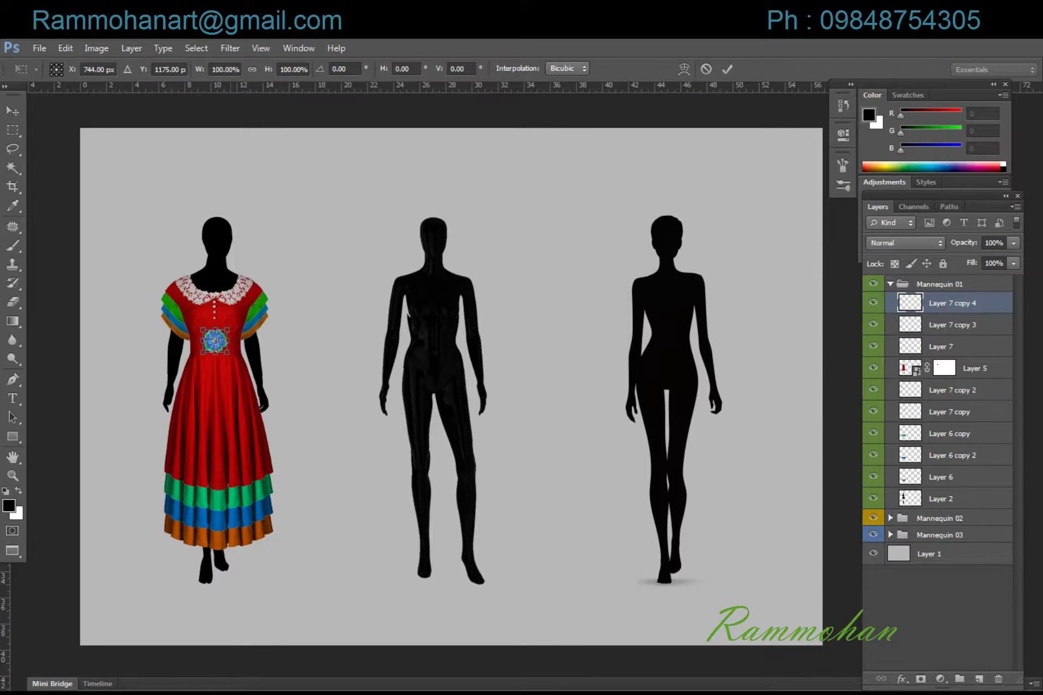
key("Return")
key("ctrl+u")
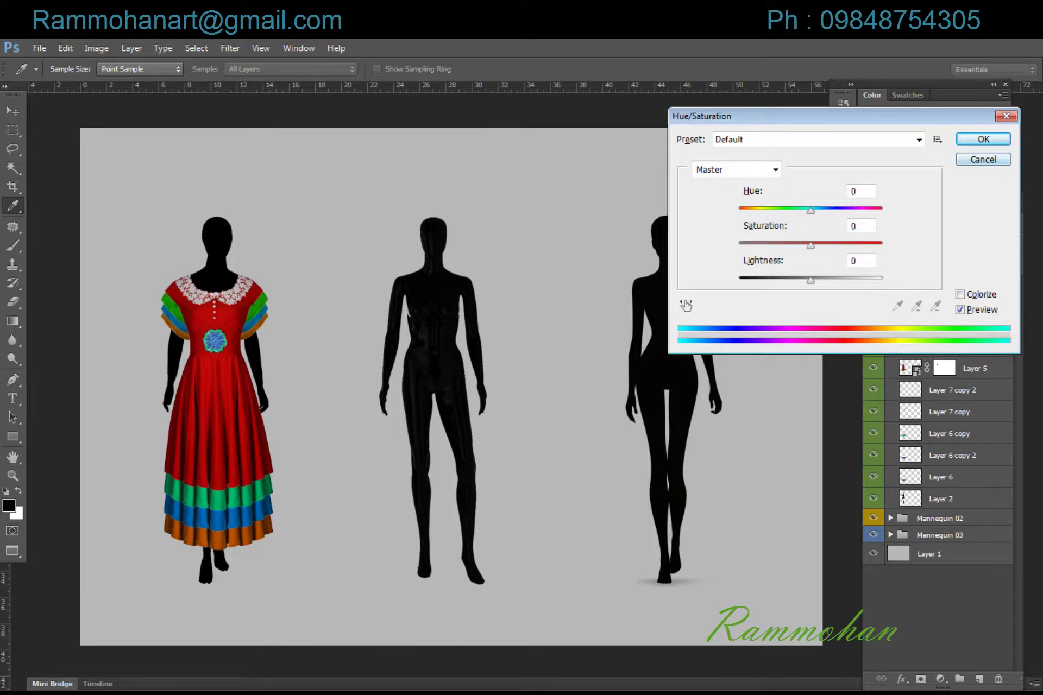
key("Escape")
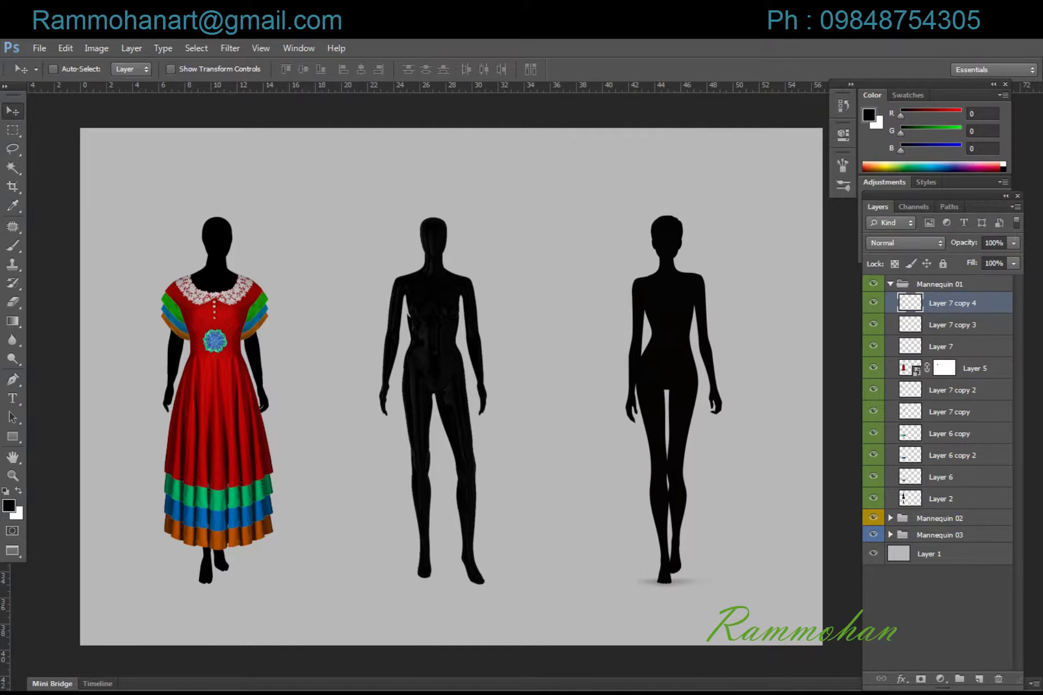
Shift the original Layer 7 flower's hue strongly negative.
left_click(945, 347)
key("ctrl+u")
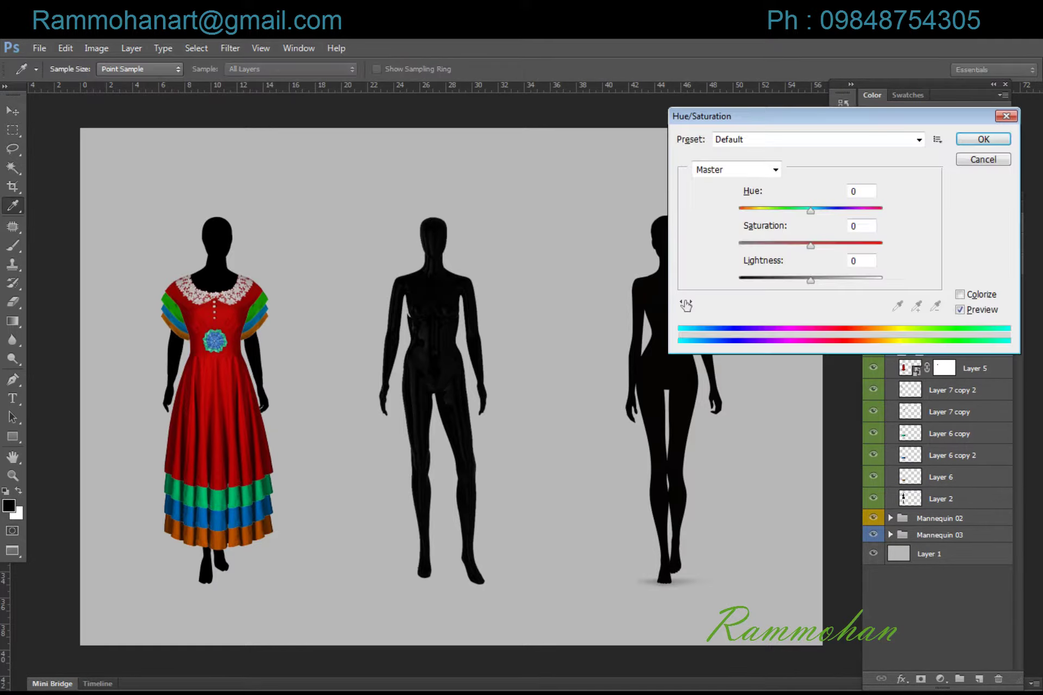
key("Up")
key("Up")
key("Up")
key("Up")
key("Up")
key("Up")
key("Up")
key("Up")
key("Up")
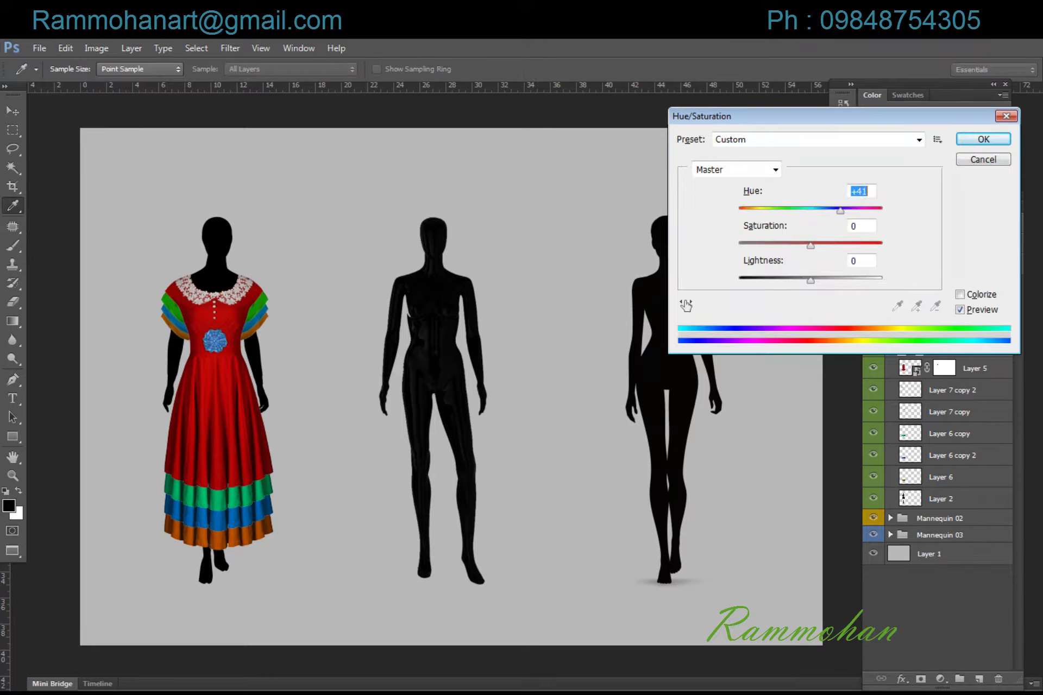
key("Up")
key("Up")
key("Up")
key("shift+Down")
key("shift+Down")
key("shift+Down")
key("shift+Down")
key("shift+Down")
key("shift+Down")
key("shift+Down")
key("shift+Down")
key("shift+Down")
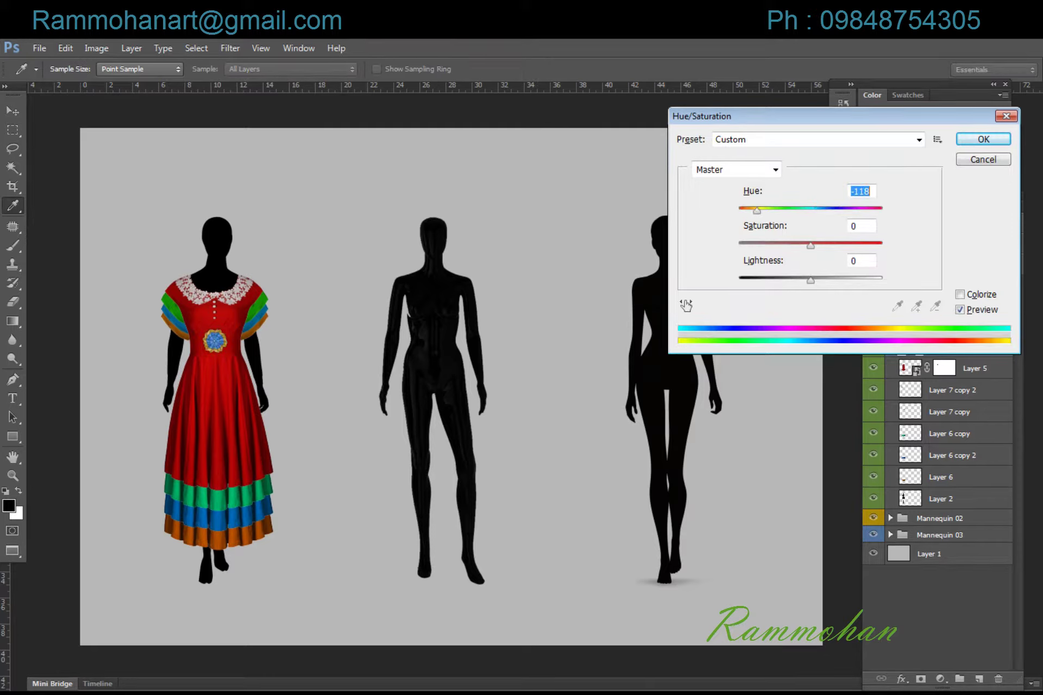
key("shift+Down")
key("shift+Down")
key("Return")
key("v")
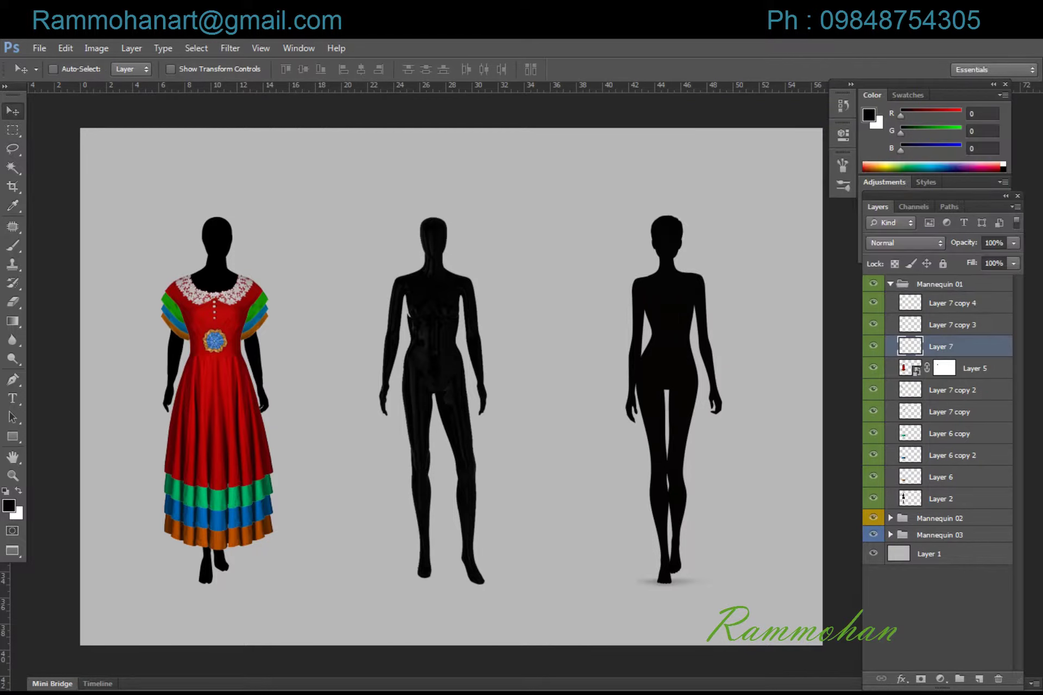
Shift the top flower copy, Layer 7 copy 4, to a hue of -76.
key("alt+bracketright")
key("alt+bracketright")
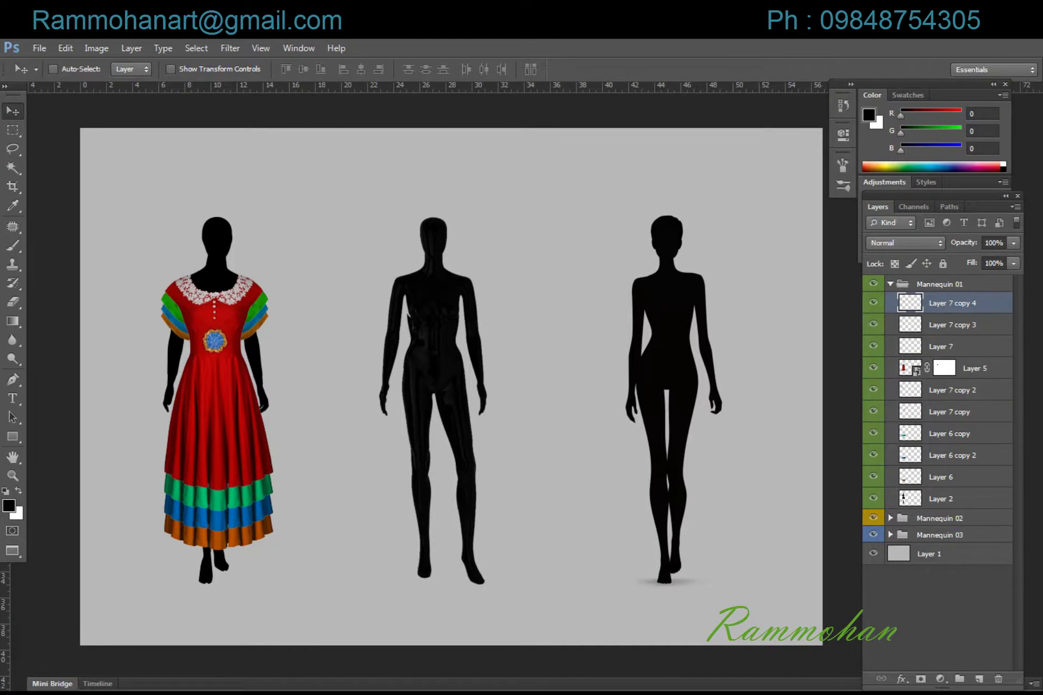
key("ctrl+u")
left_click_drag(811, 210, 769, 210)
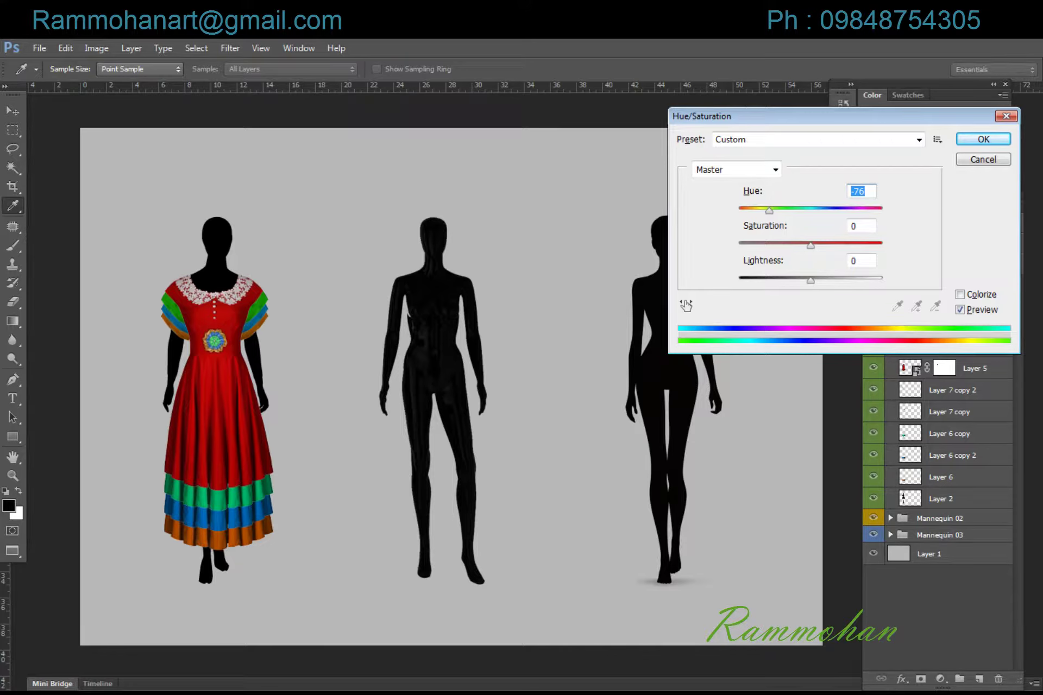
key("Return")
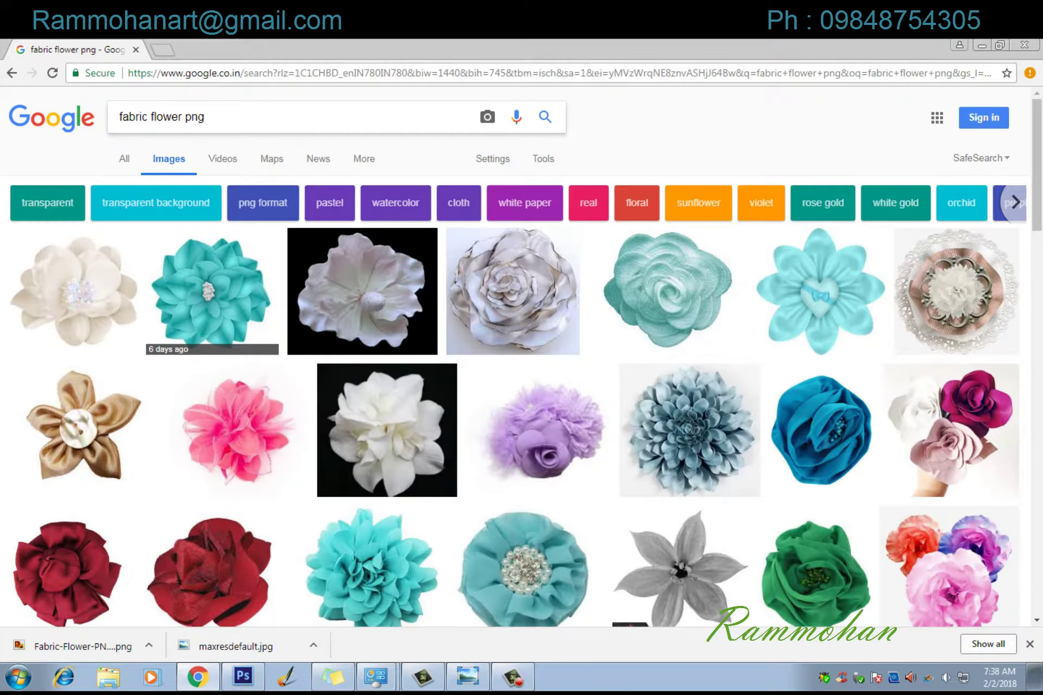
Search Google Images for 'color bangles png'.
left_click_drag(183, 116, 119, 117)
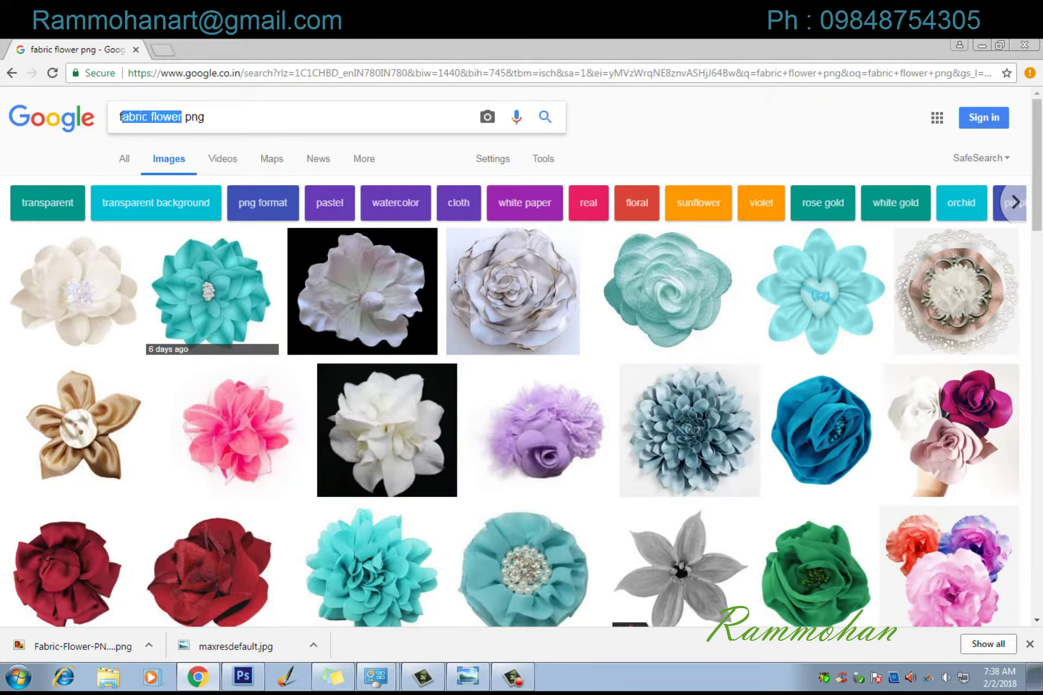
type("bangle")
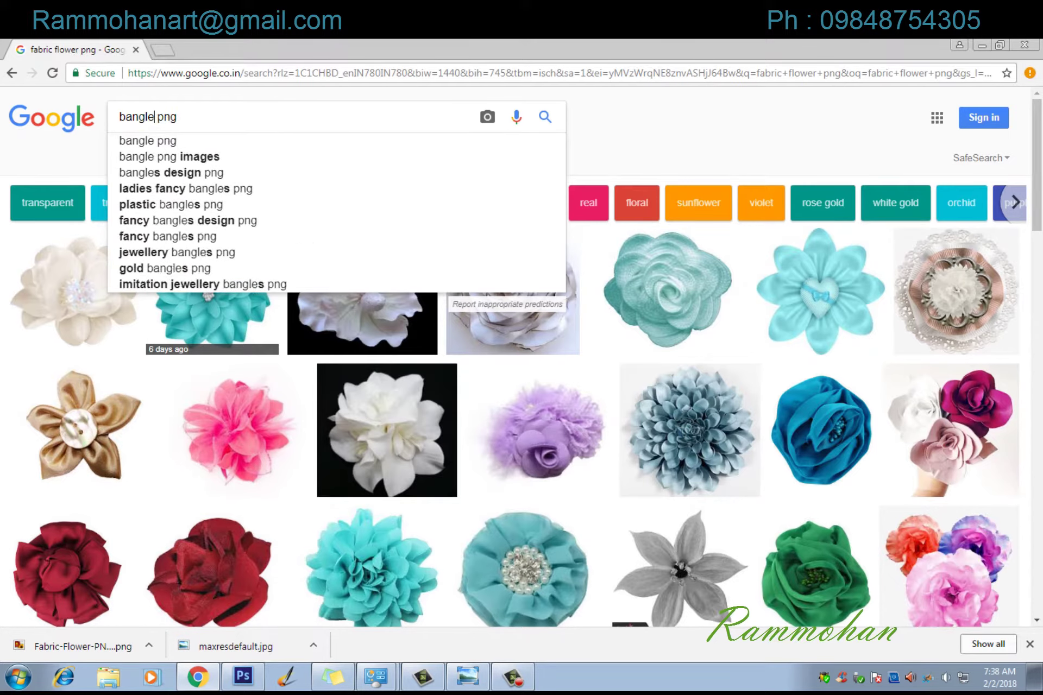
type("s")
key("Return")
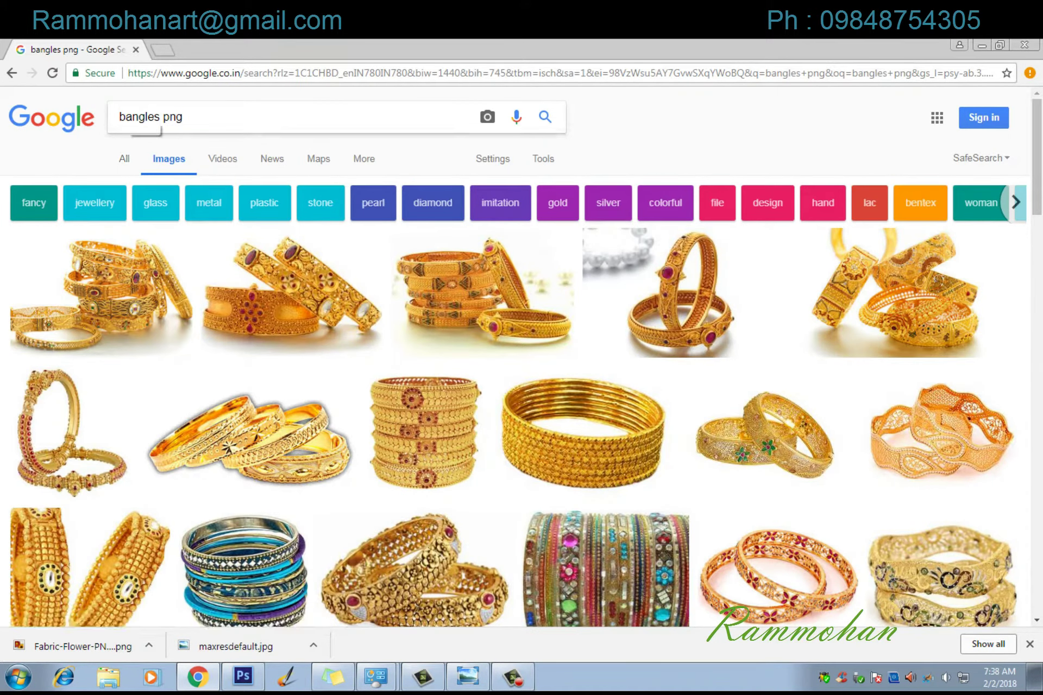
type("colo")
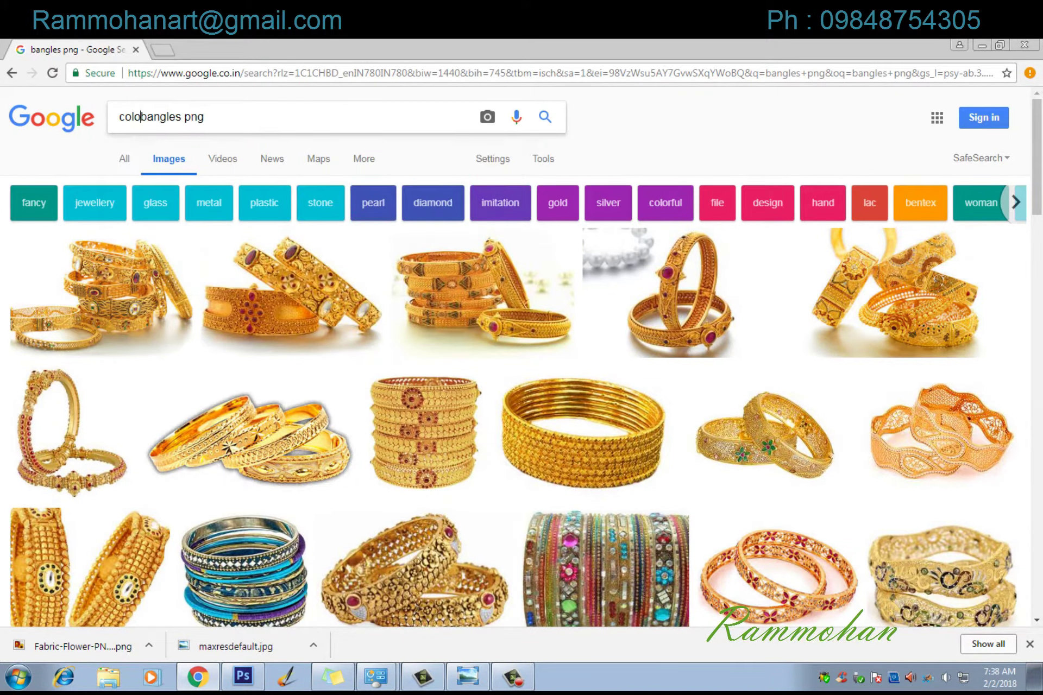
type("r")
key("Return")
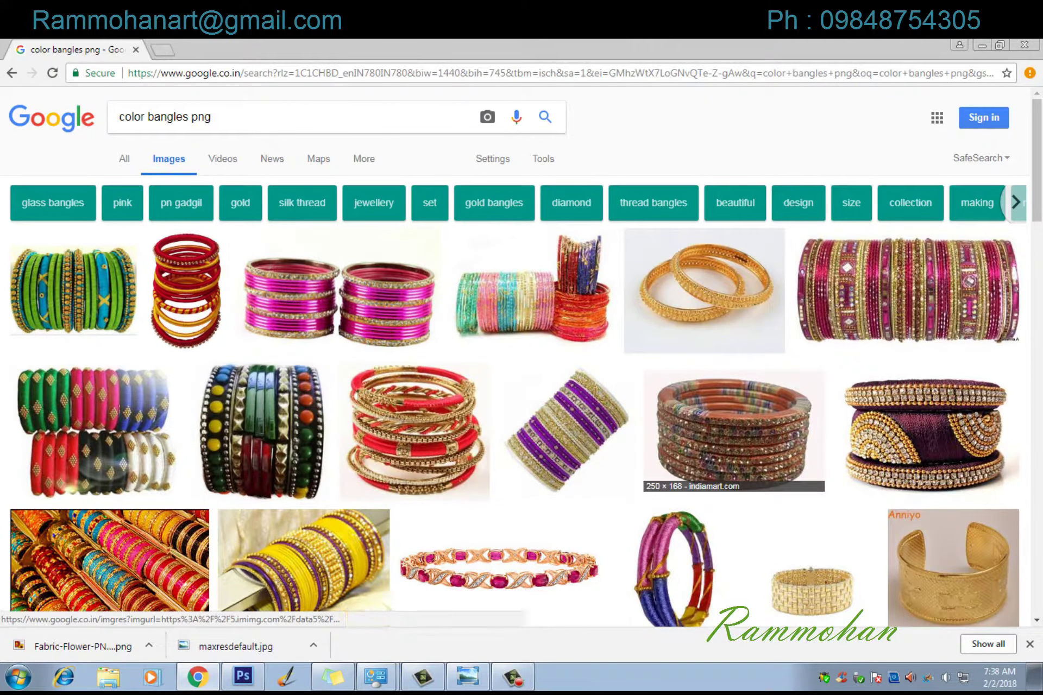
Browse the results and preview the multicolour thread bangle image.
scroll(733, 424, "down", 1)
scroll(733, 423, "down", 3)
scroll(733, 424, "down", 4)
scroll(804, 413, "down", 4)
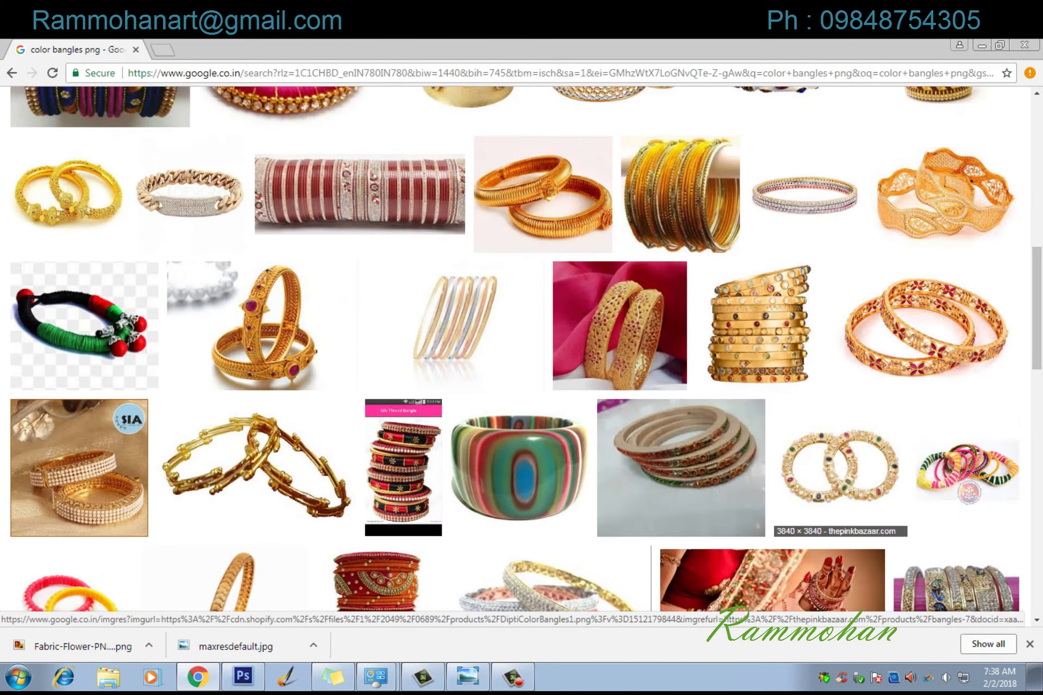
scroll(803, 413, "down", 1)
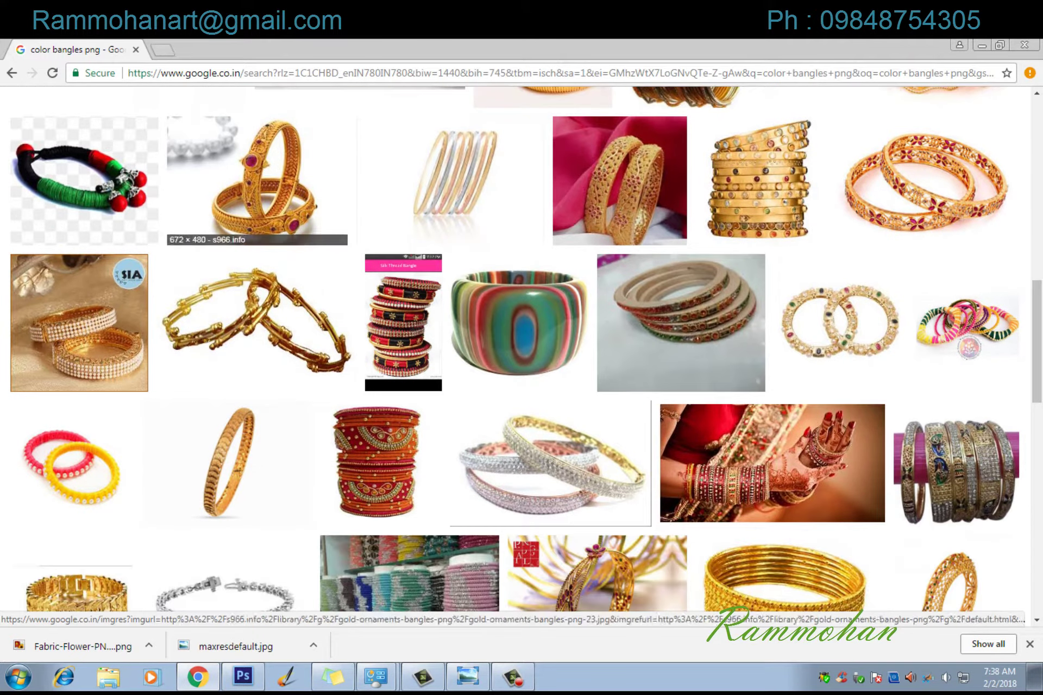
left_click(81, 190)
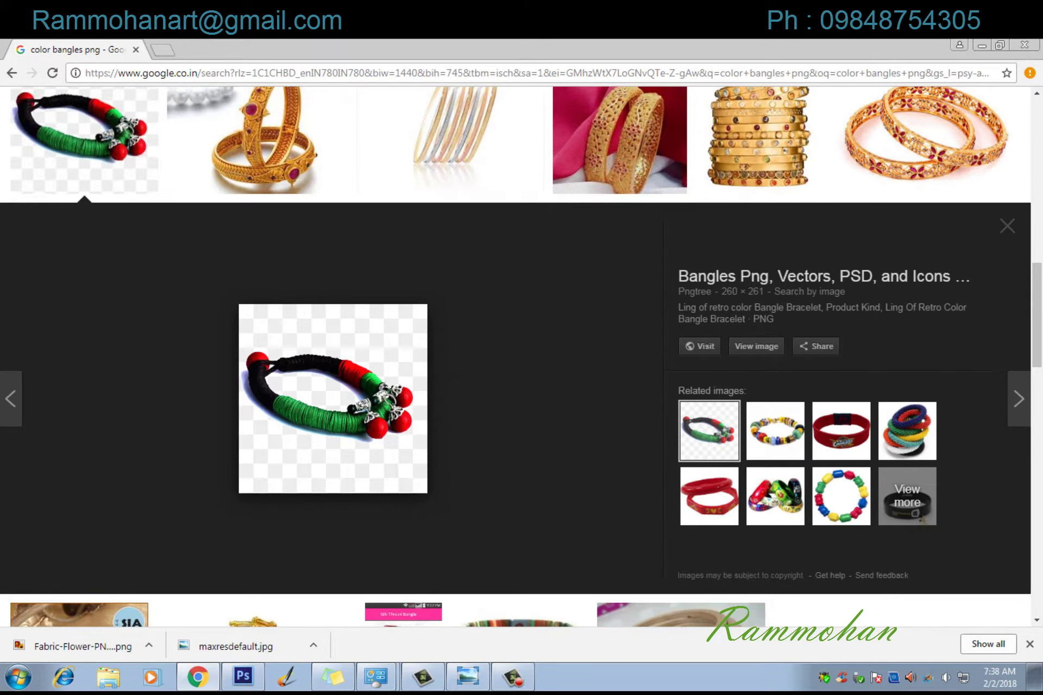
key("Escape")
scroll(675, 391, "up", 8)
scroll(675, 391, "up", 2)
scroll(675, 391, "up", 2)
left_click(676, 391)
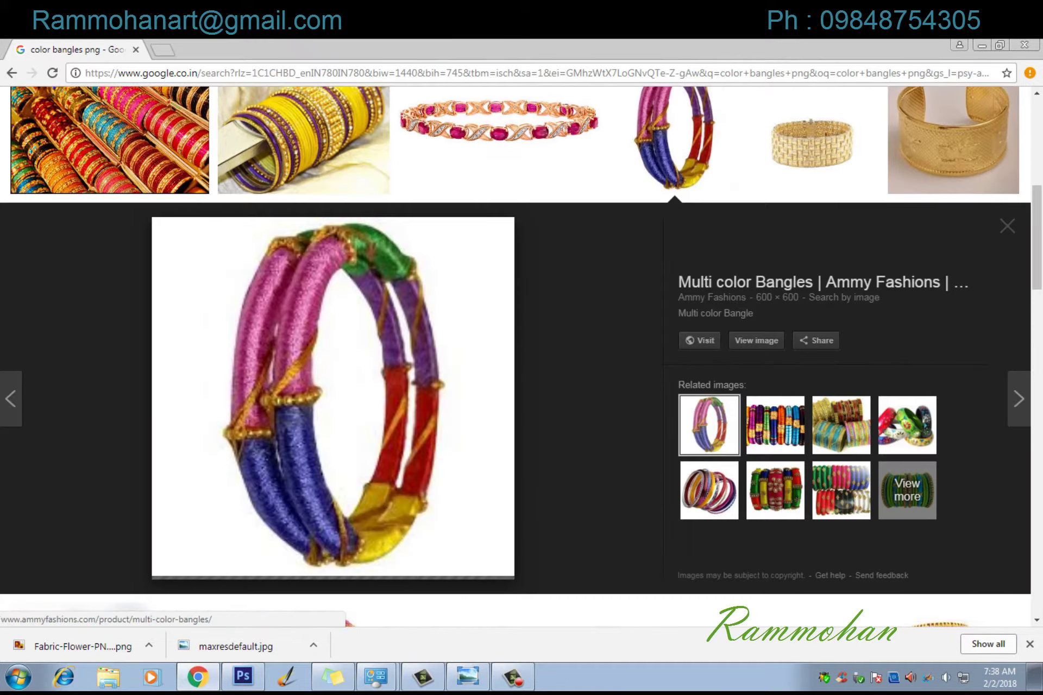
Save the bangle image as ab-11-1.png and open it in Photoshop.
right_click(438, 341)
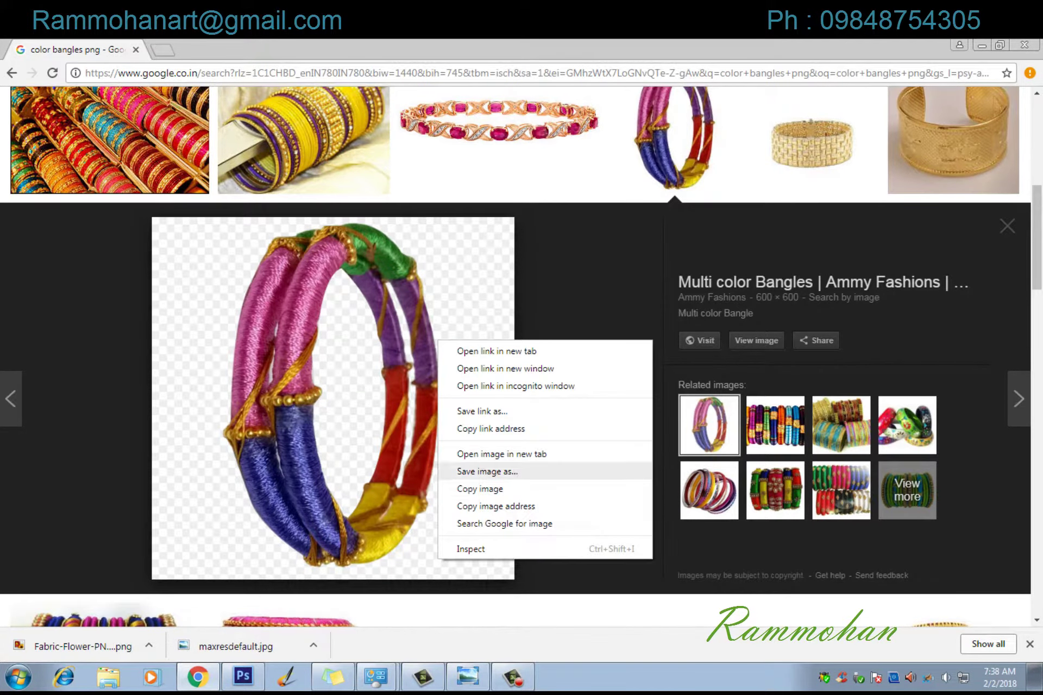
left_click(478, 472)
left_click(514, 600)
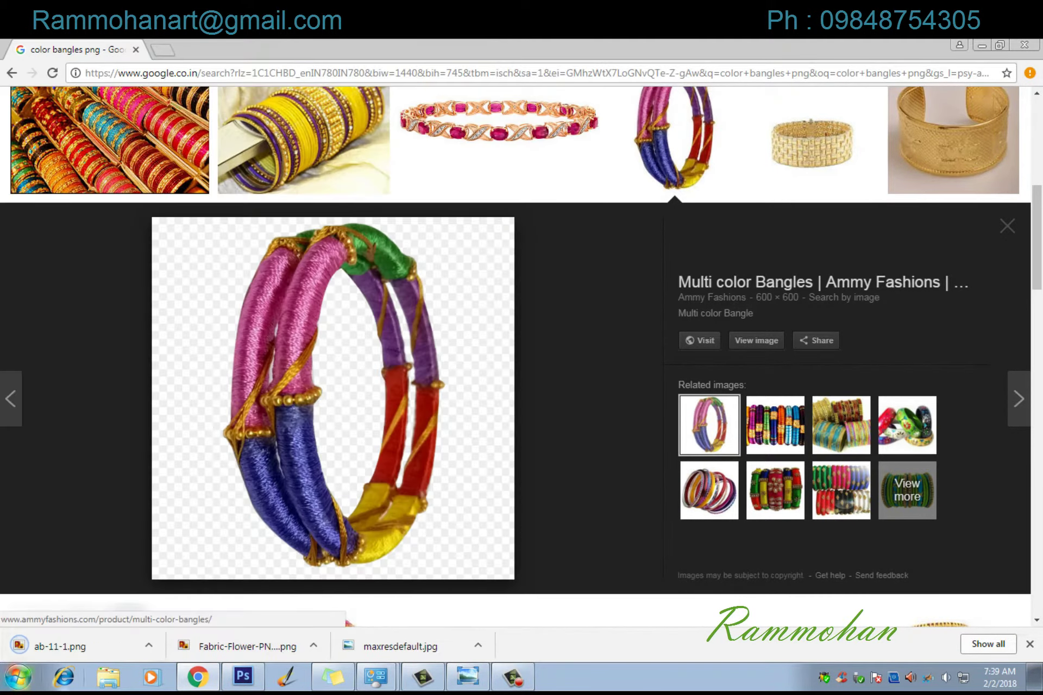
left_click(60, 647)
right_click(413, 396)
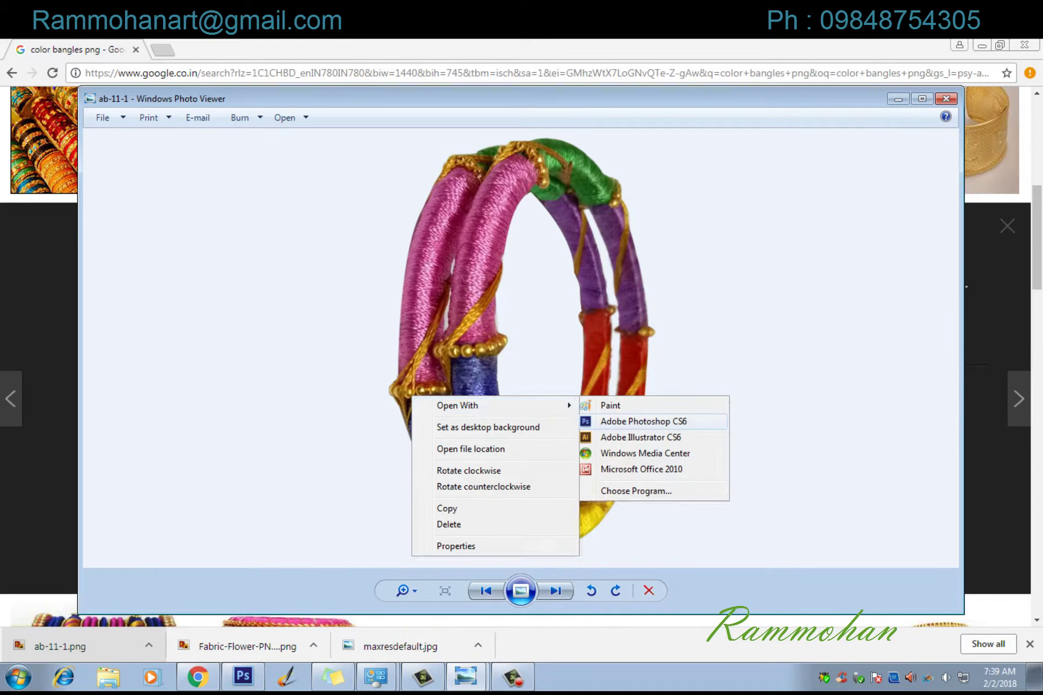
left_click(644, 422)
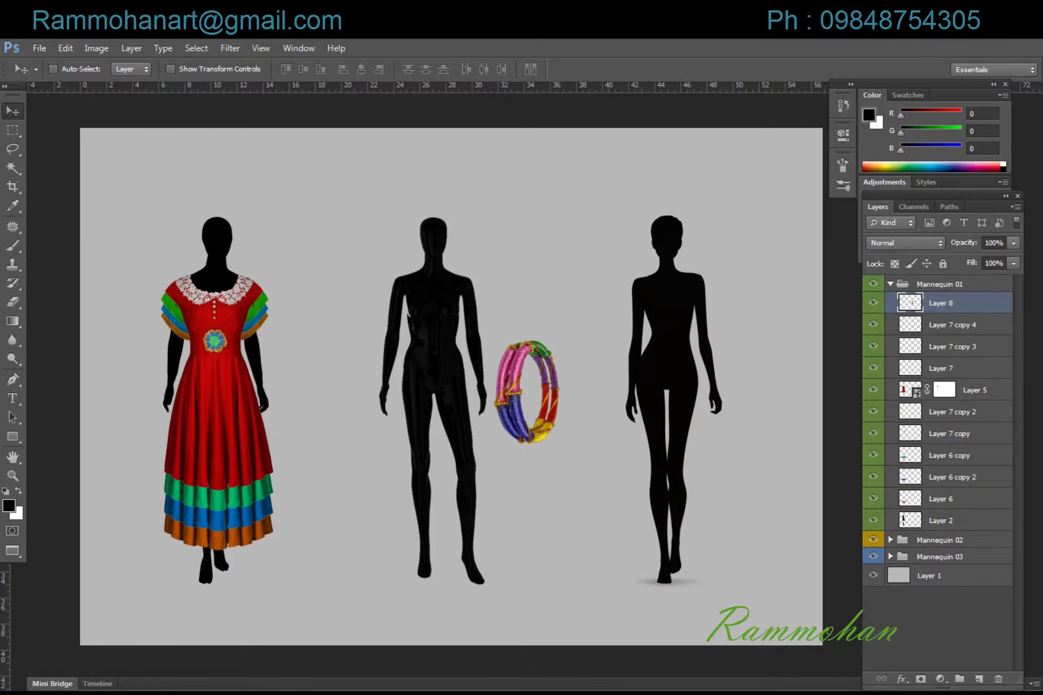
Move the bangle onto the red dress, then rotate, shrink and flip it vertically near the hand.
left_click_drag(525, 391, 273, 387)
key("ctrl+t")
left_click_drag(380, 473, 508, 210)
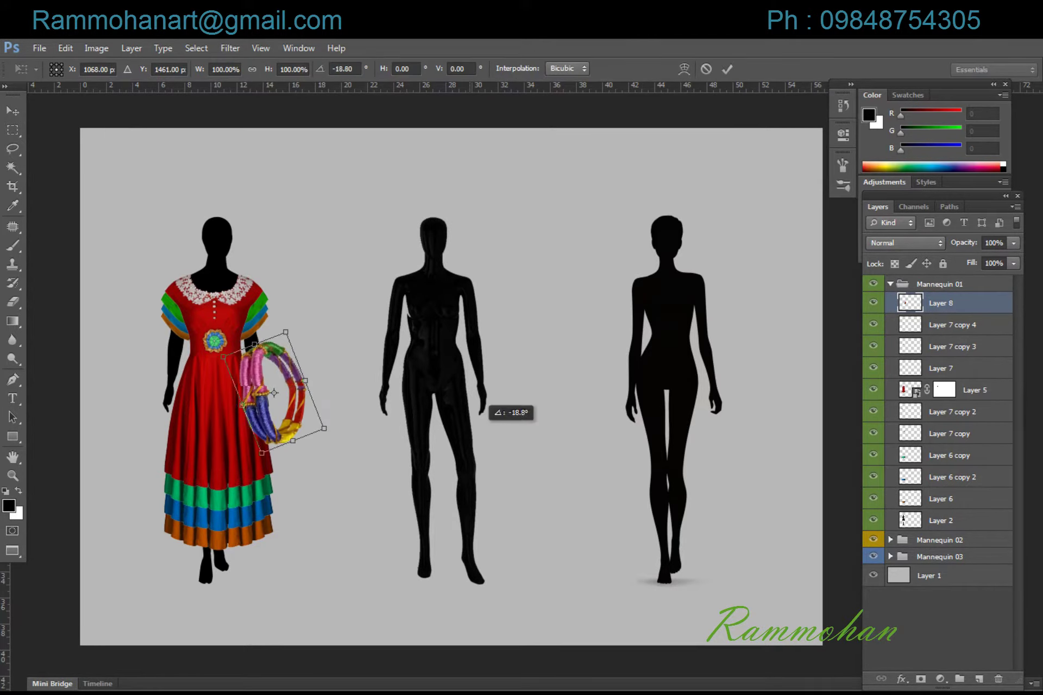
left_click_drag(332, 373, 277, 385)
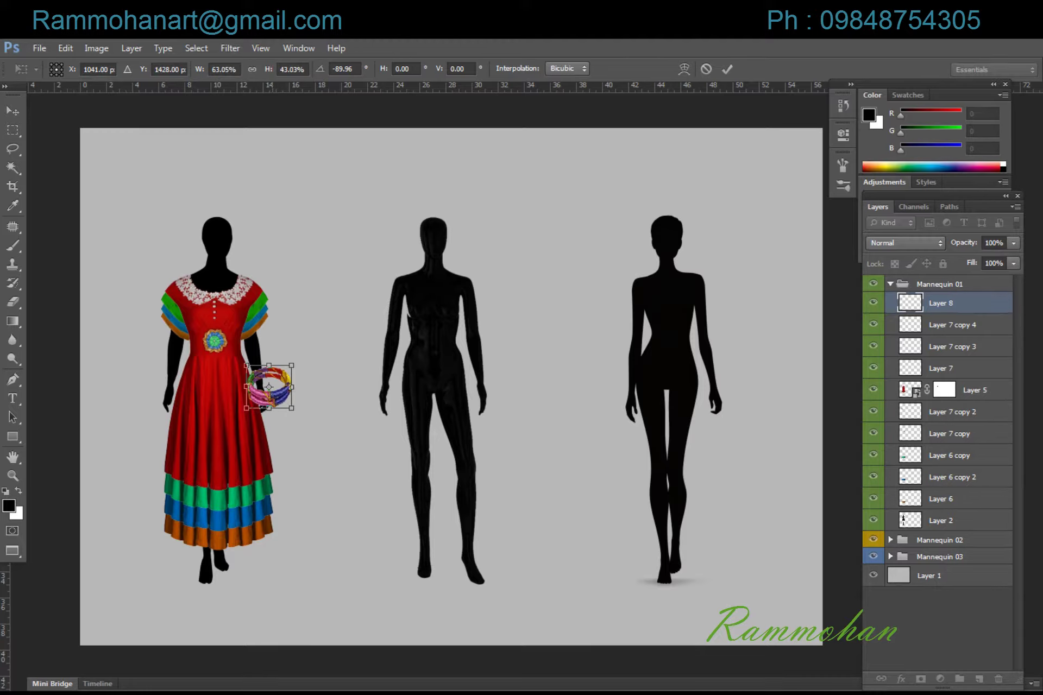
right_click(282, 377)
left_click(326, 610)
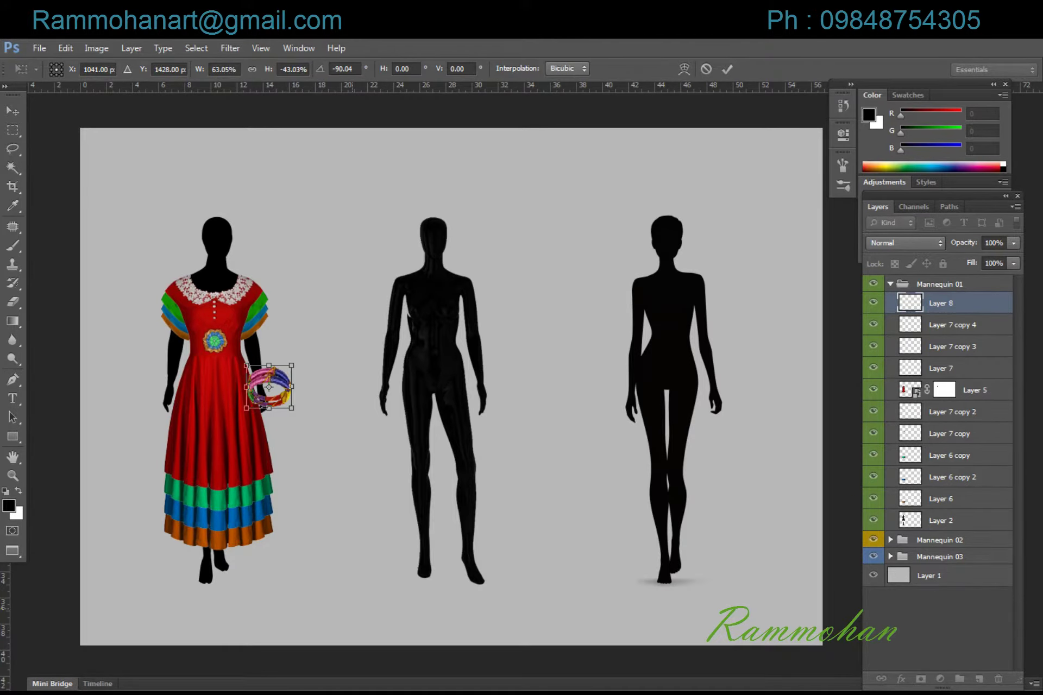
left_click_drag(291, 366, 263, 387)
key("Return")
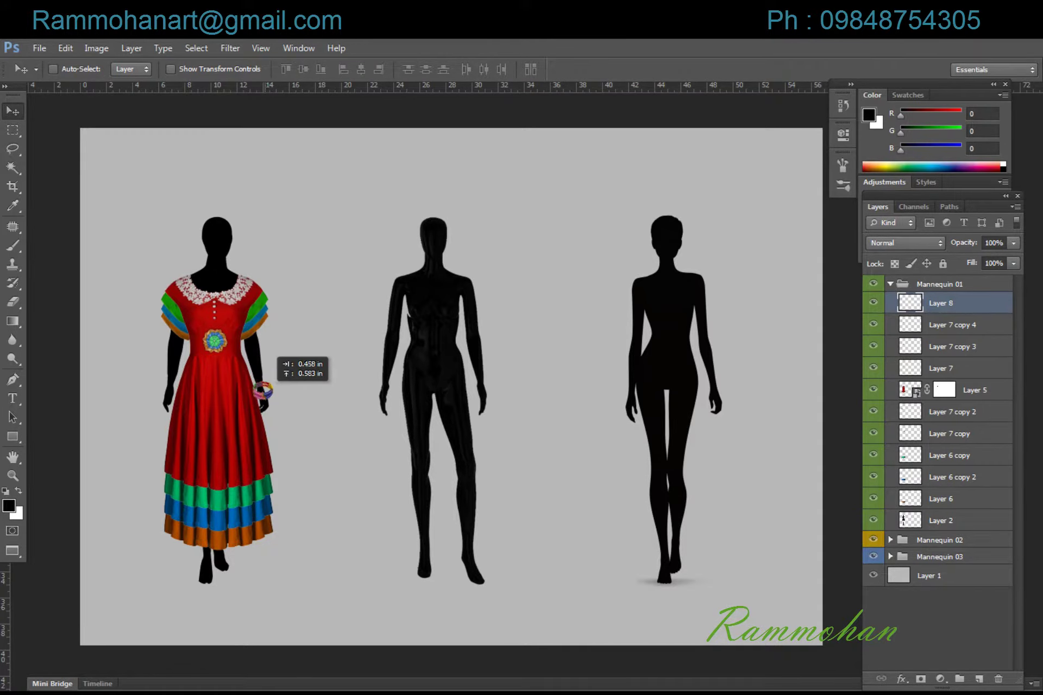
Shrink the bangle further and nudge it into place on the wrist.
key("ctrl+t")
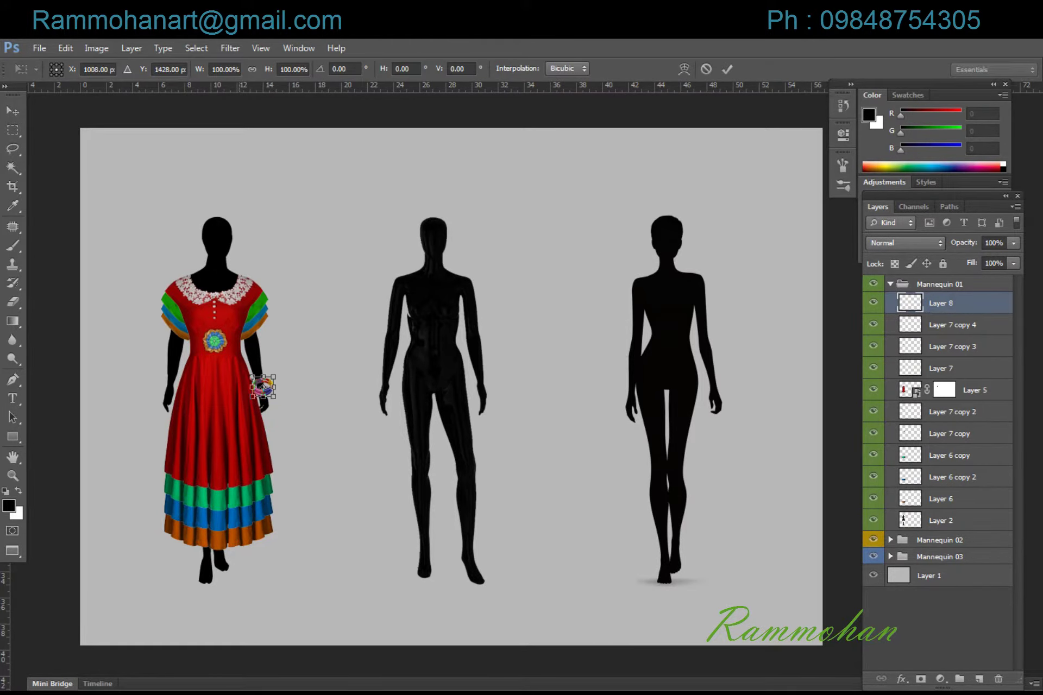
scroll(242, 433, "up", 1)
scroll(239, 429, "up", 1)
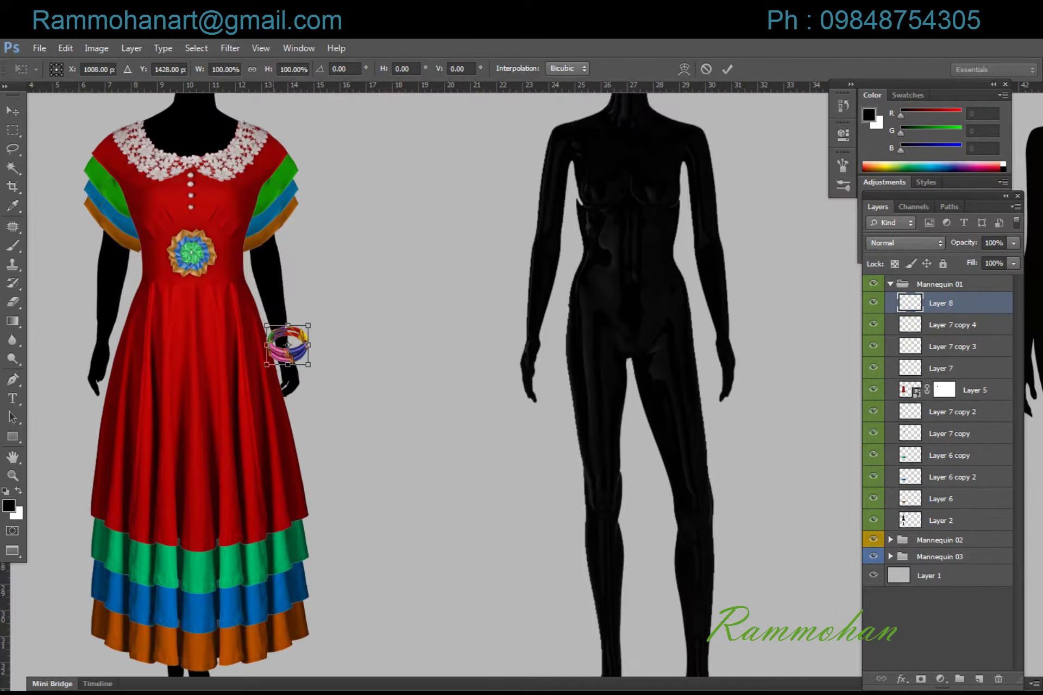
left_click_drag(308, 326, 296, 338)
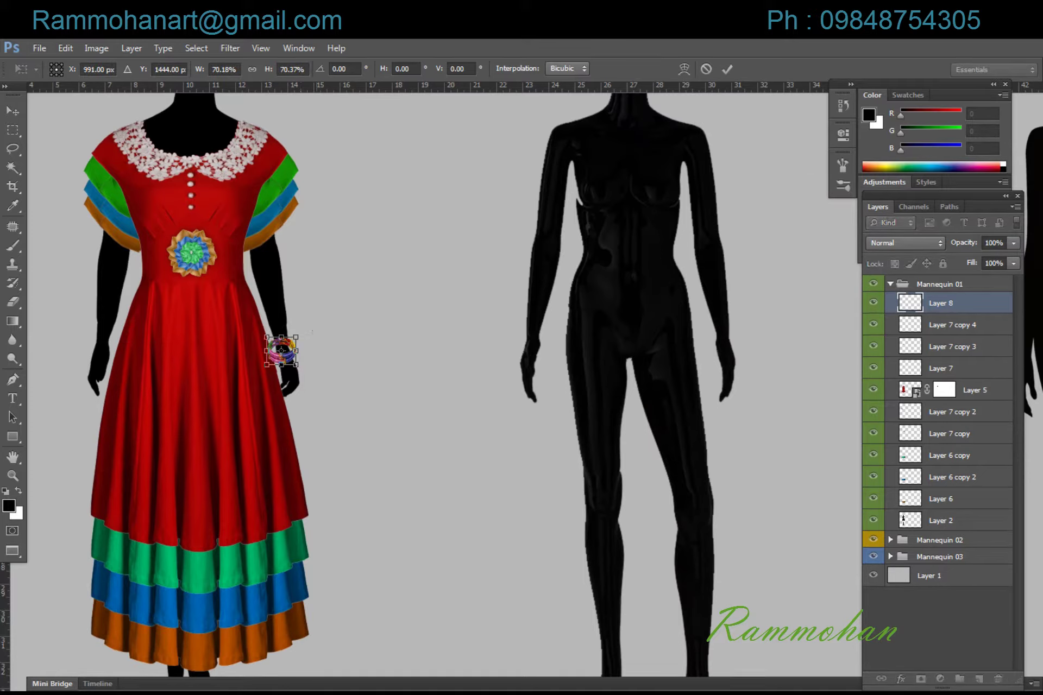
key("Return")
key("shift+Down")
key("shift+Down")
key("shift+Down")
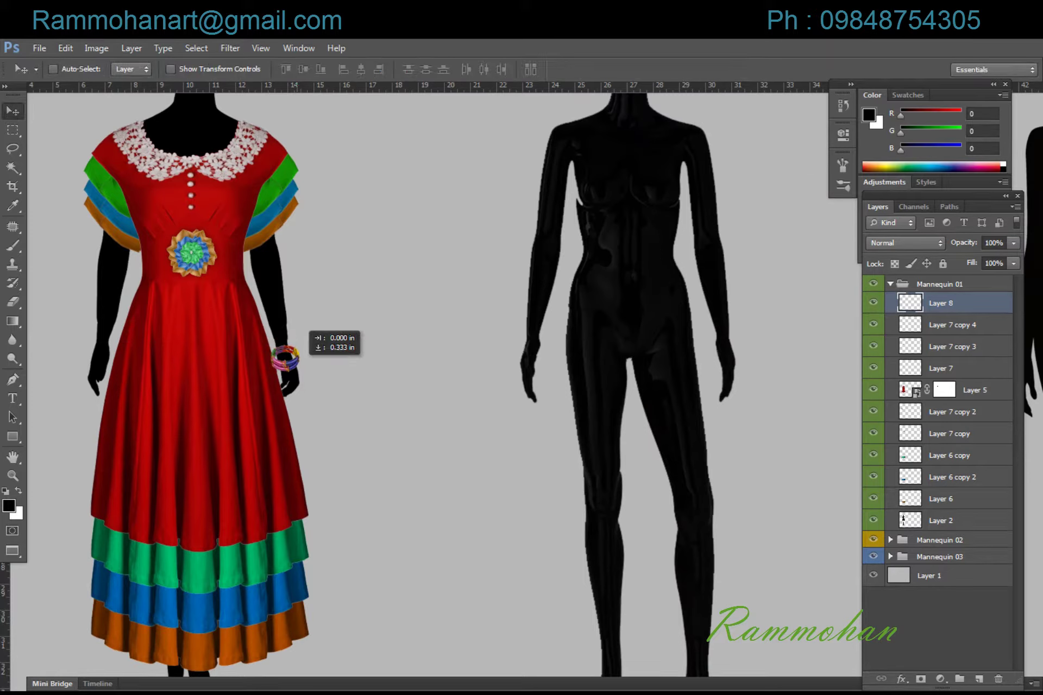
key("Up")
key("Up")
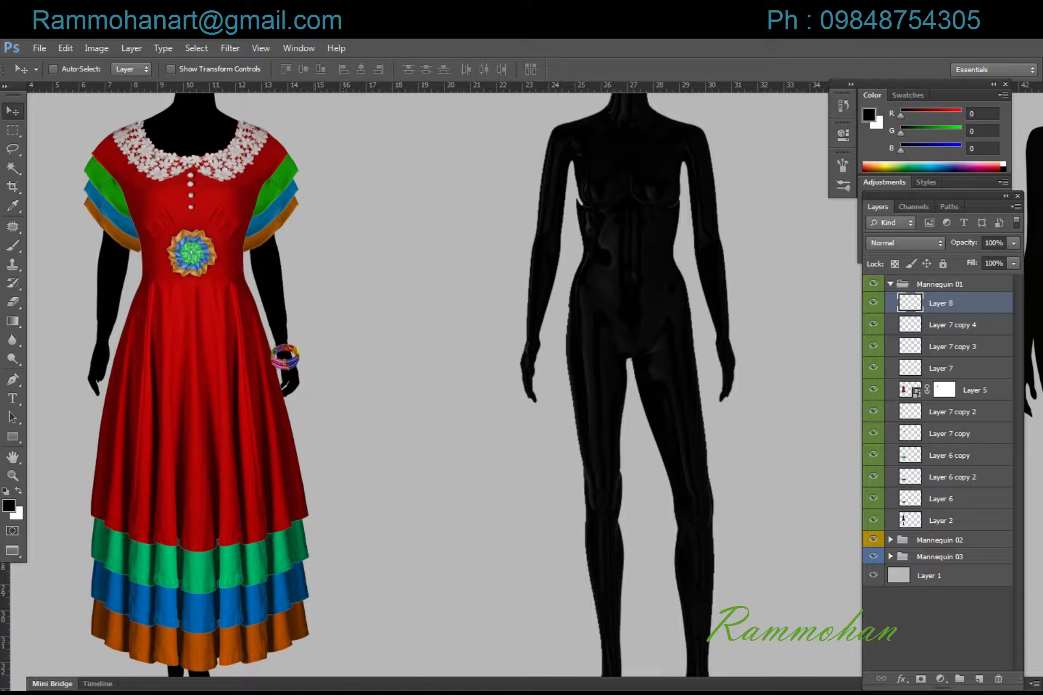
Shift the bangle's hue with Hue/Saturation to recolour it.
key("ctrl+u")
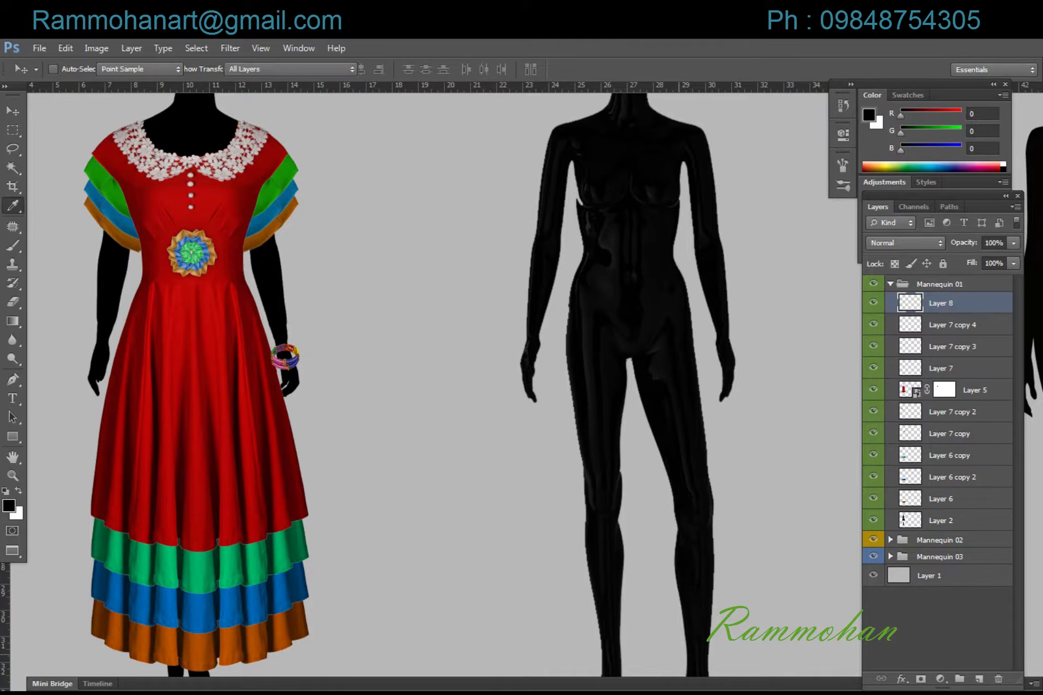
key("Up")
key("Up")
key("Up")
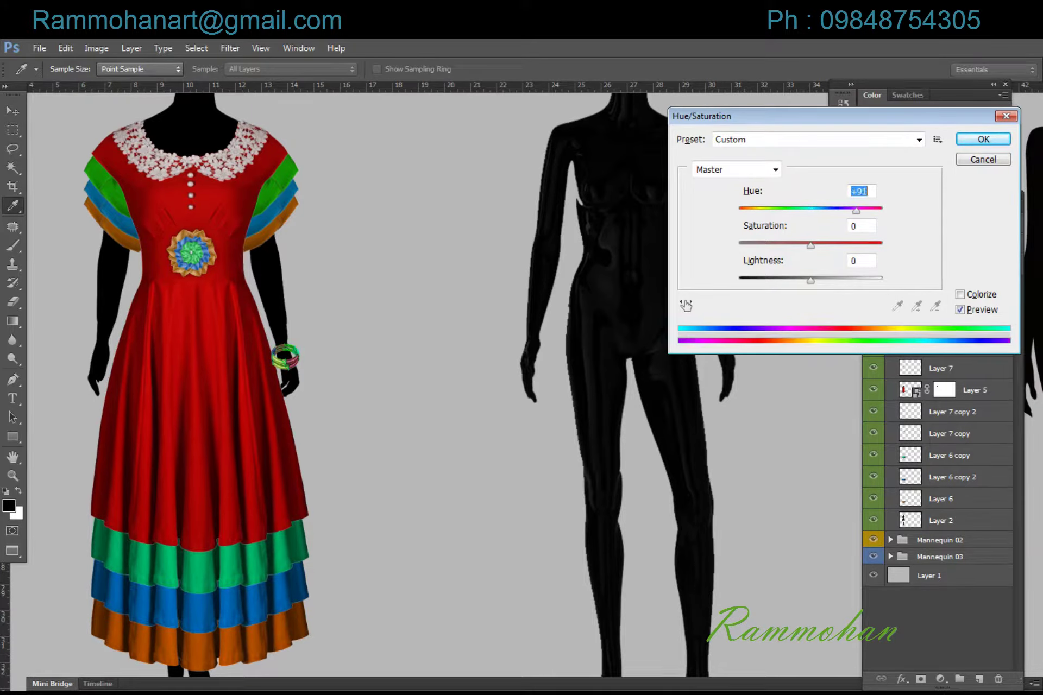
key("Return")
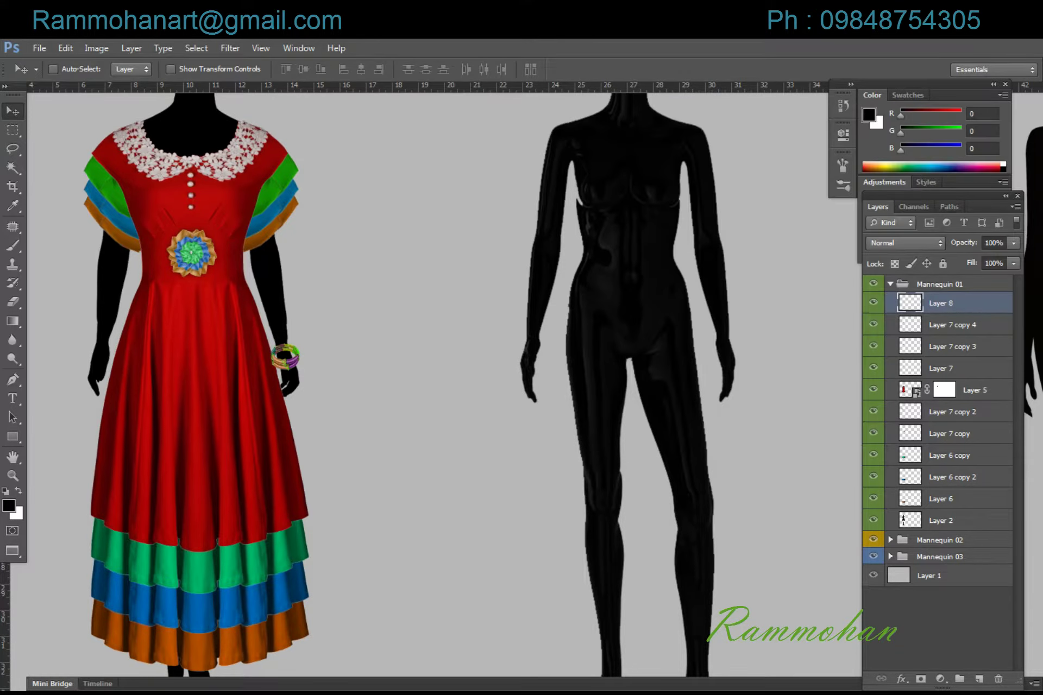
Duplicate the bangle onto the other wrist and mask its part behind the forearm.
left_click_drag(285, 356, 103, 334, "alt")
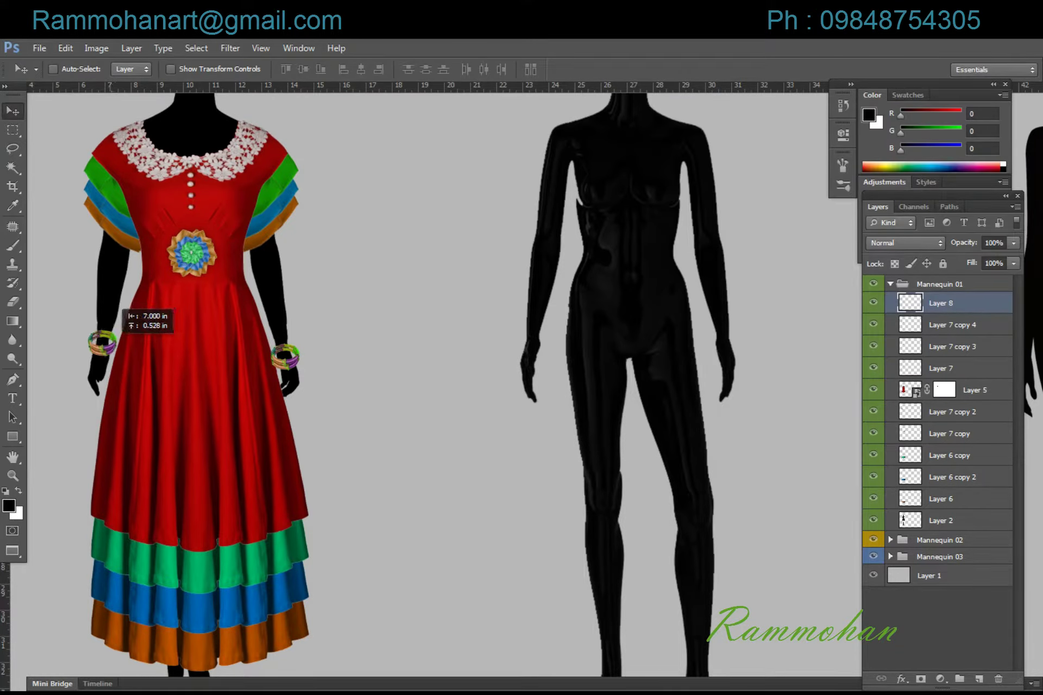
key("Down")
key("Down")
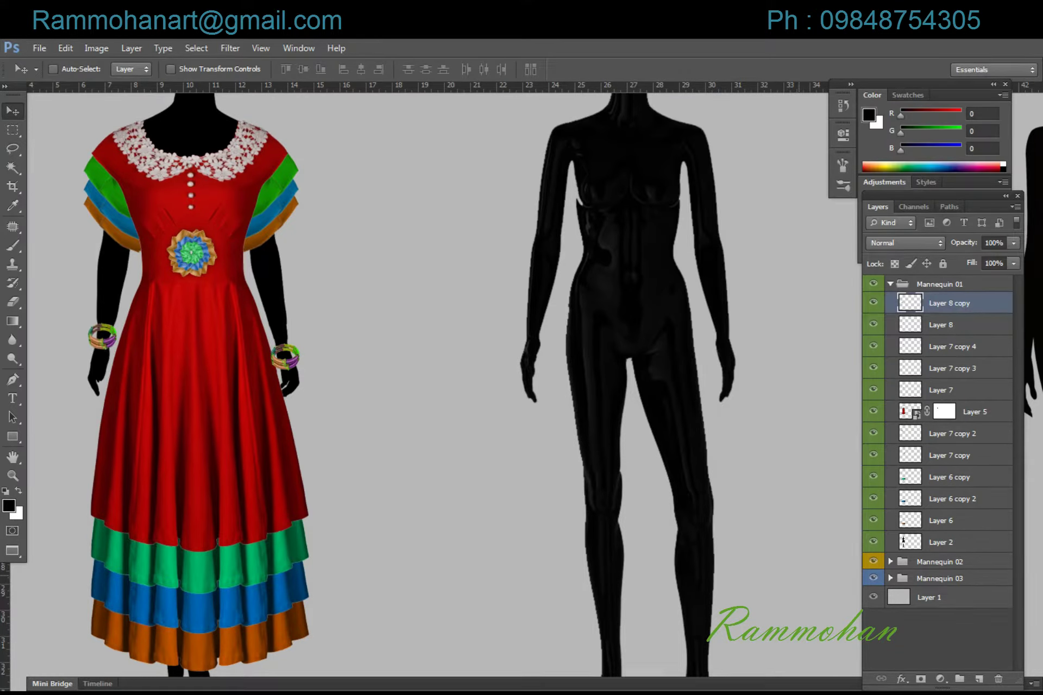
key("Down")
key("Down")
key("Down")
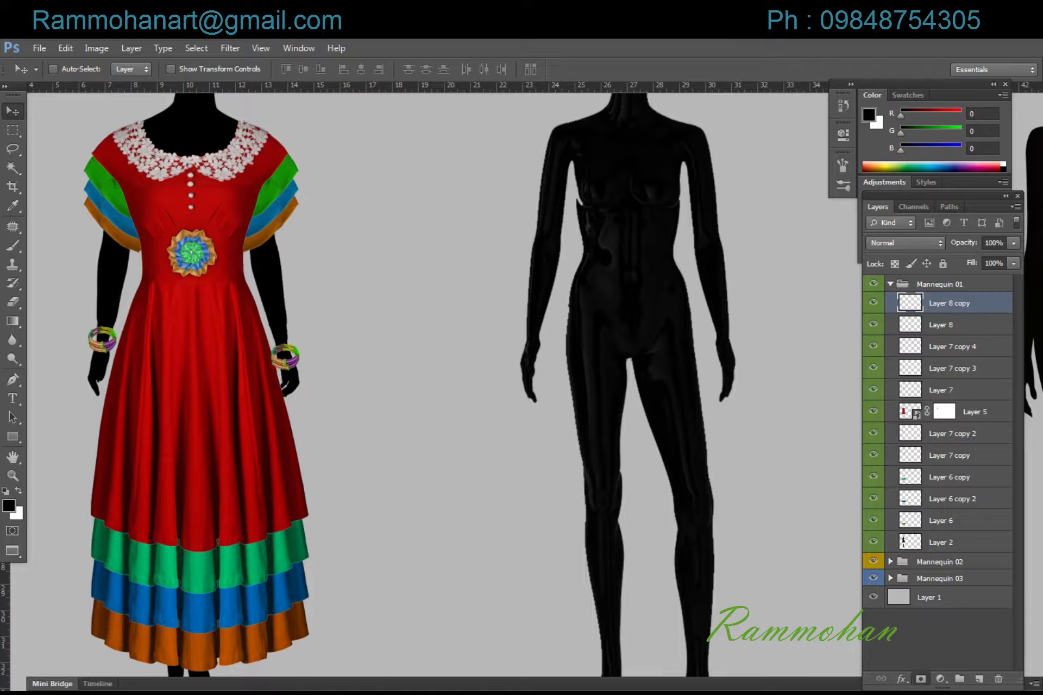
left_click(921, 679)
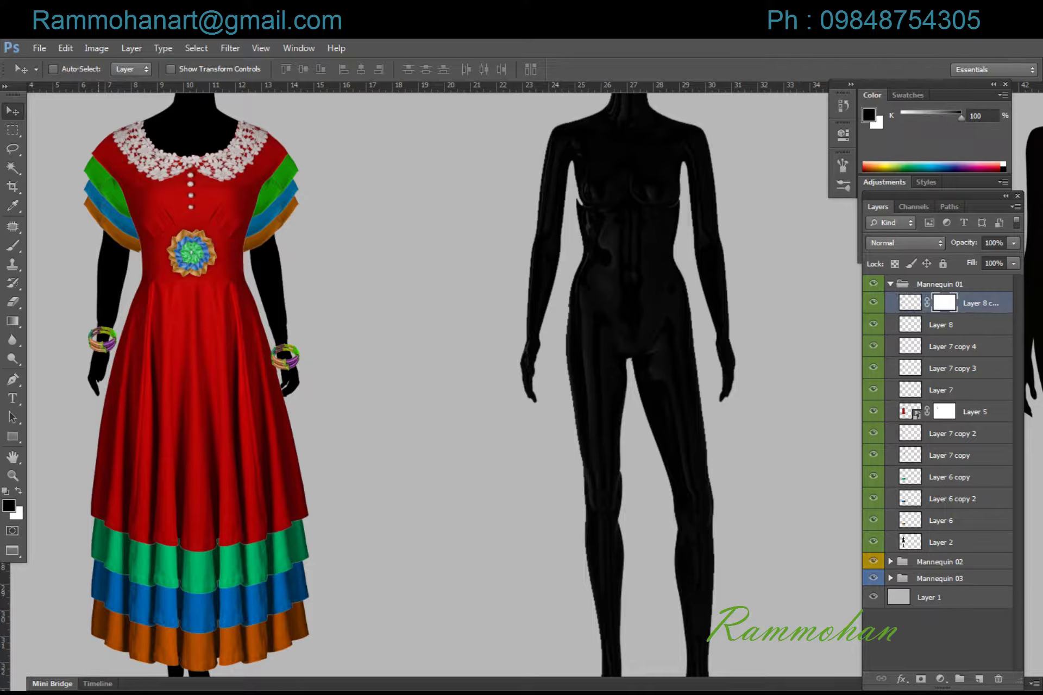
key("l")
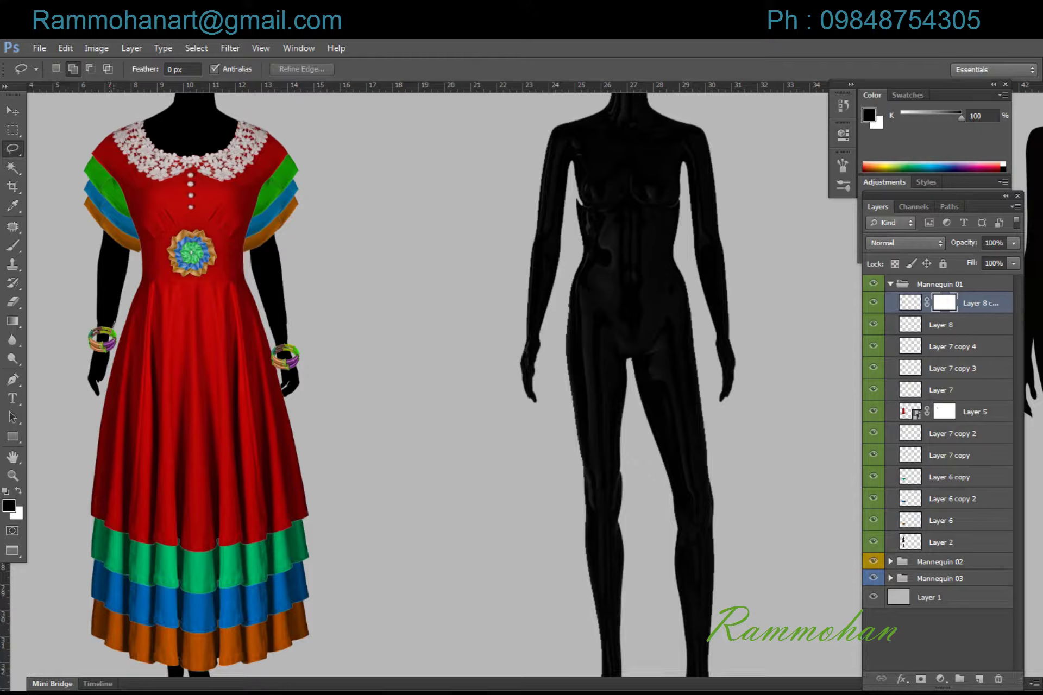
mouse_move(115, 325)
left_mouse_down()
mouse_move(99, 320)
mouse_move(98, 336)
mouse_move(111, 337)
left_mouse_up()
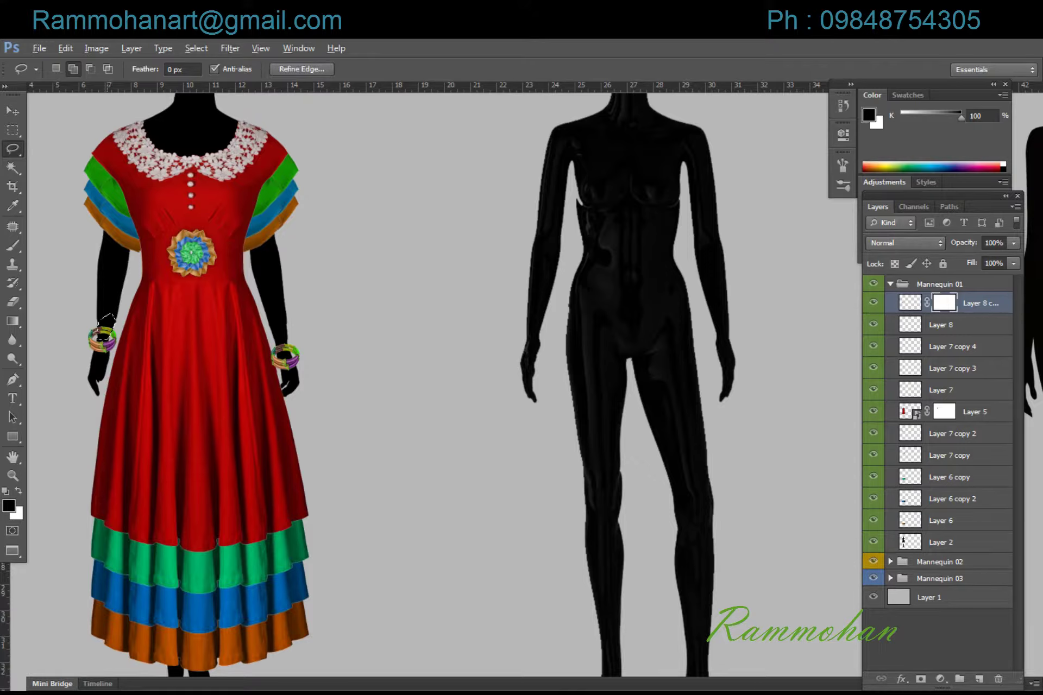
key("ctrl+d")
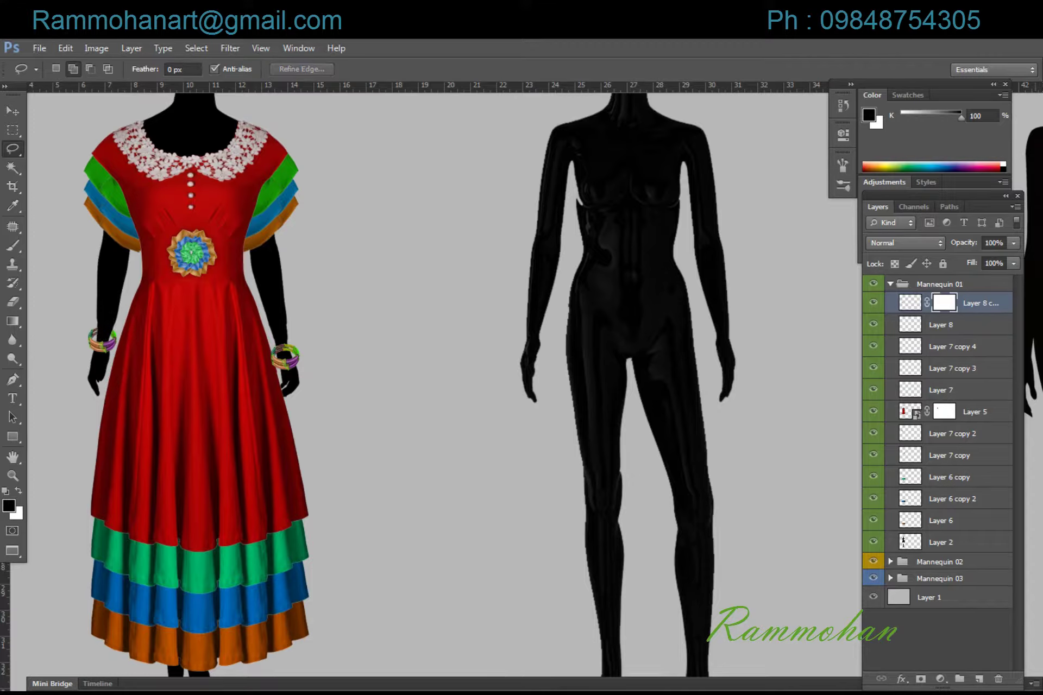
Mask the top of the original bangle so it wraps the wrist, then fit the canvas in view.
left_click(951, 325)
left_click(920, 678)
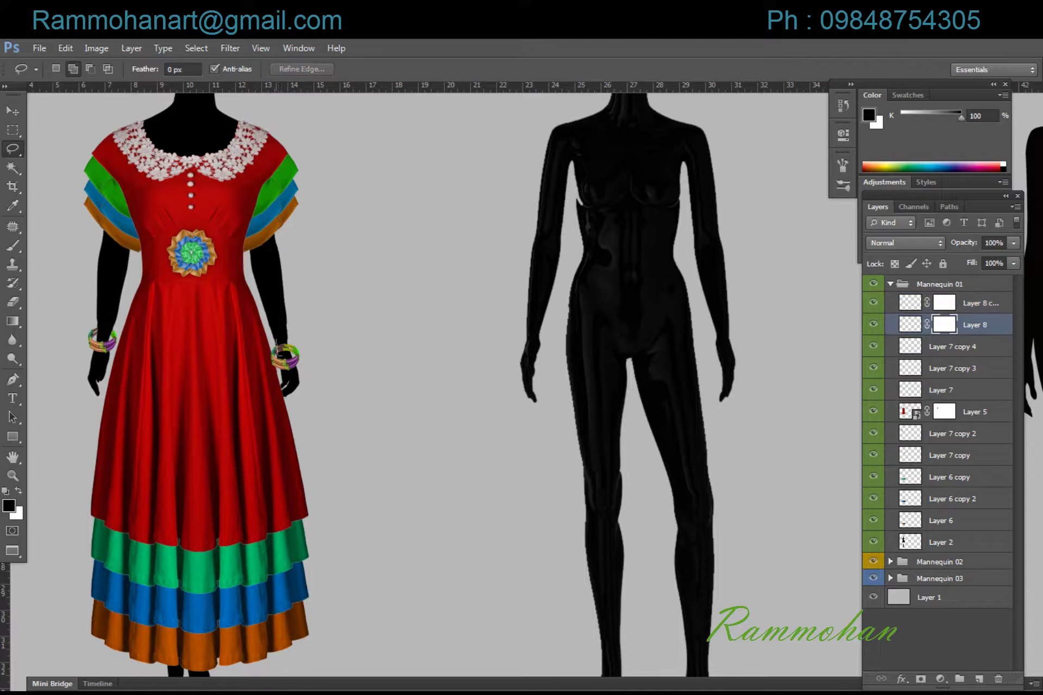
left_click_drag(287, 340, 286, 339)
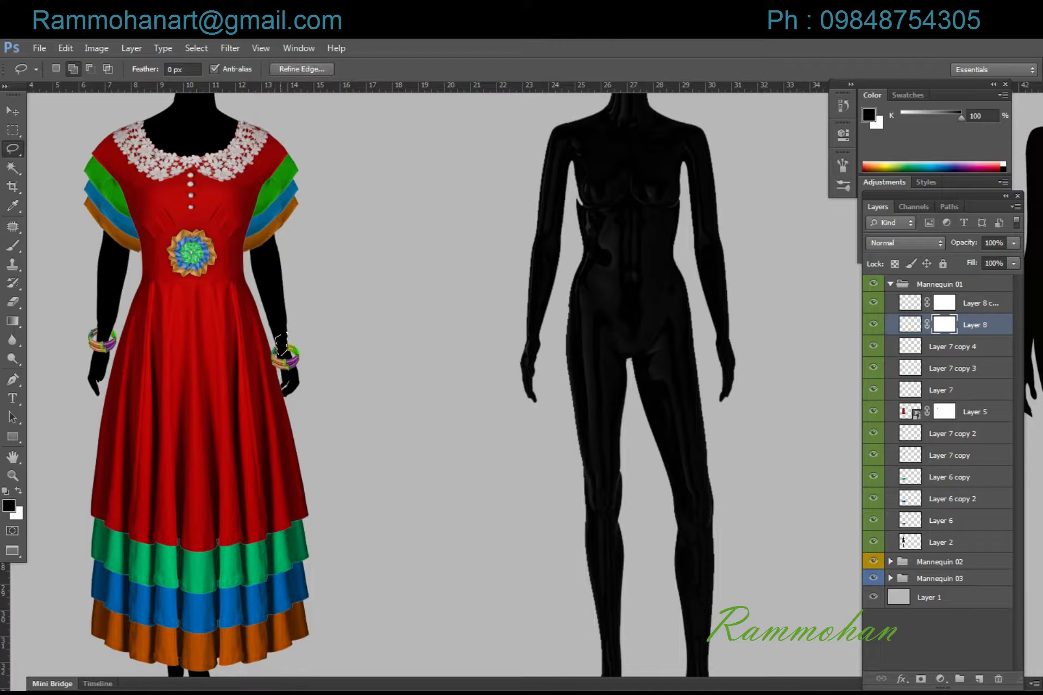
key("alt+Delete")
key("ctrl+d")
key("ctrl+0")
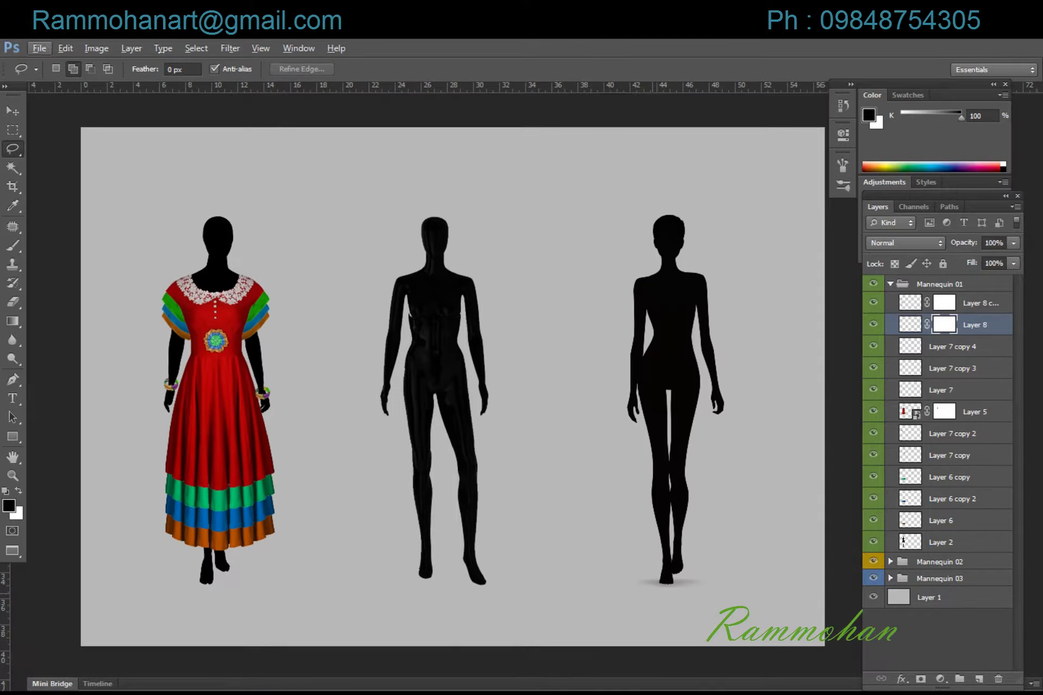
key("alt")
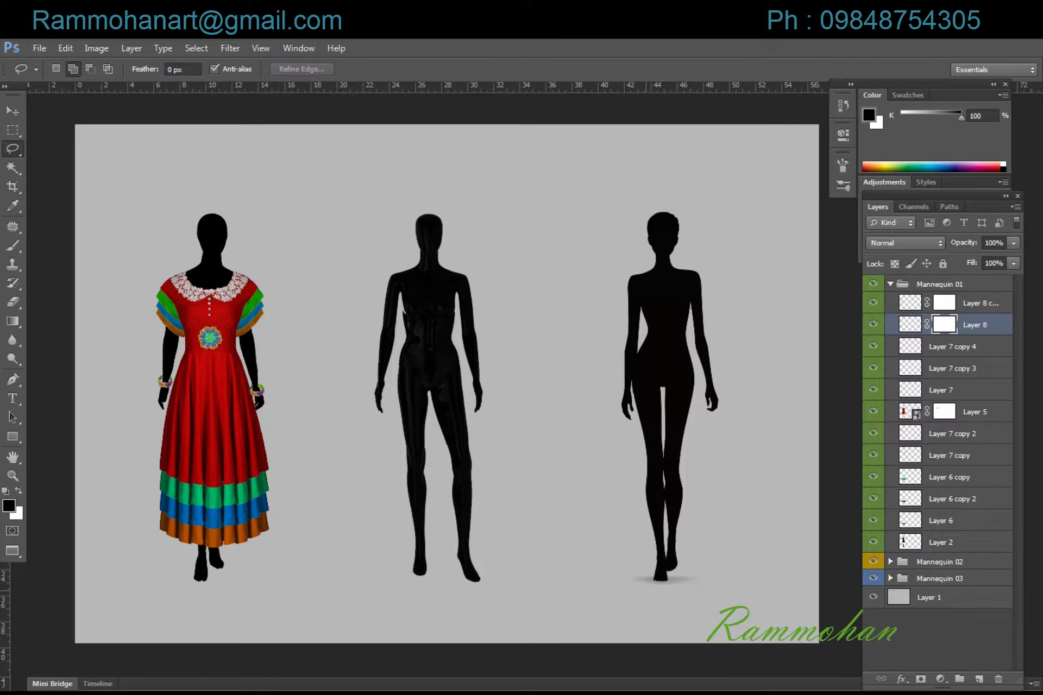
Back in Chrome, search Google Images for 'hair png'.
key("alt+Tab")
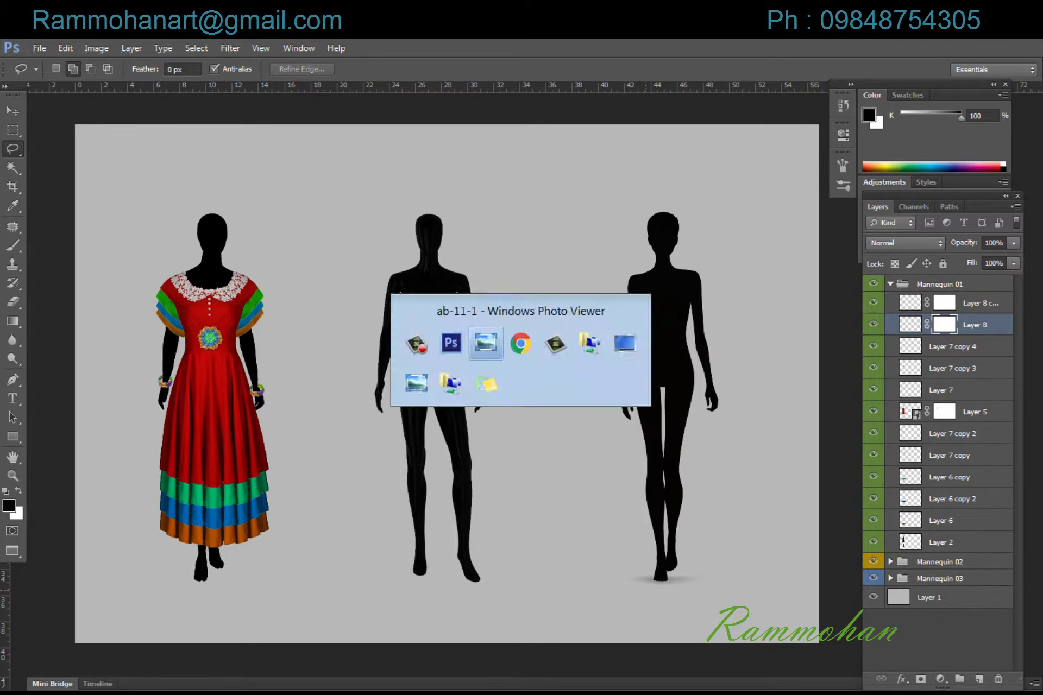
key("Escape")
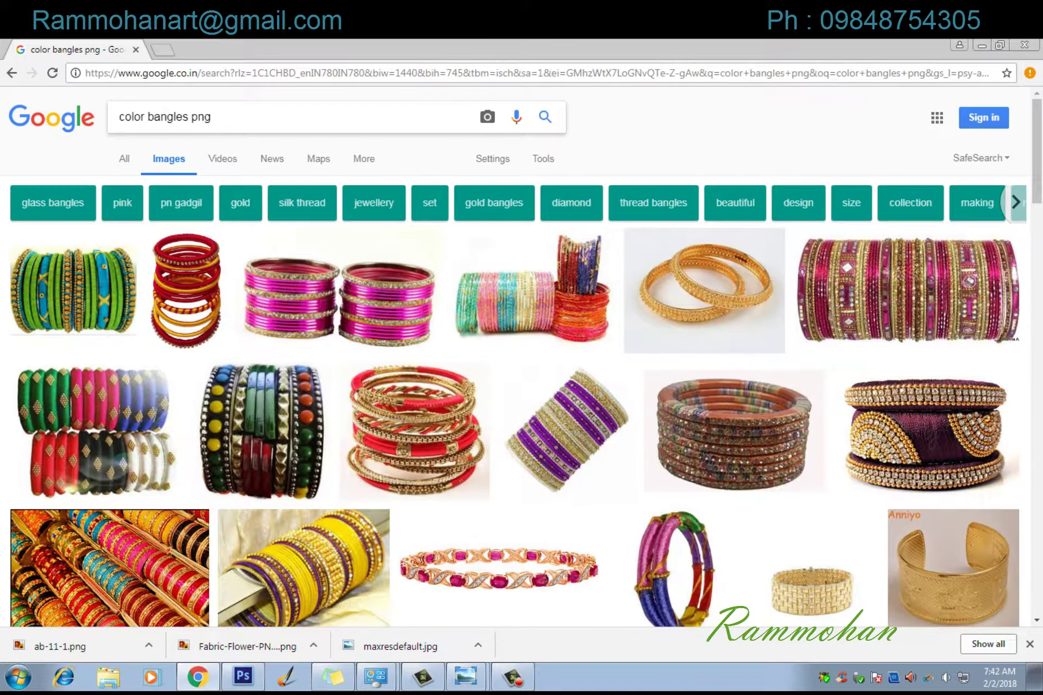
left_click_drag(188, 117, 119, 117)
type("hai")
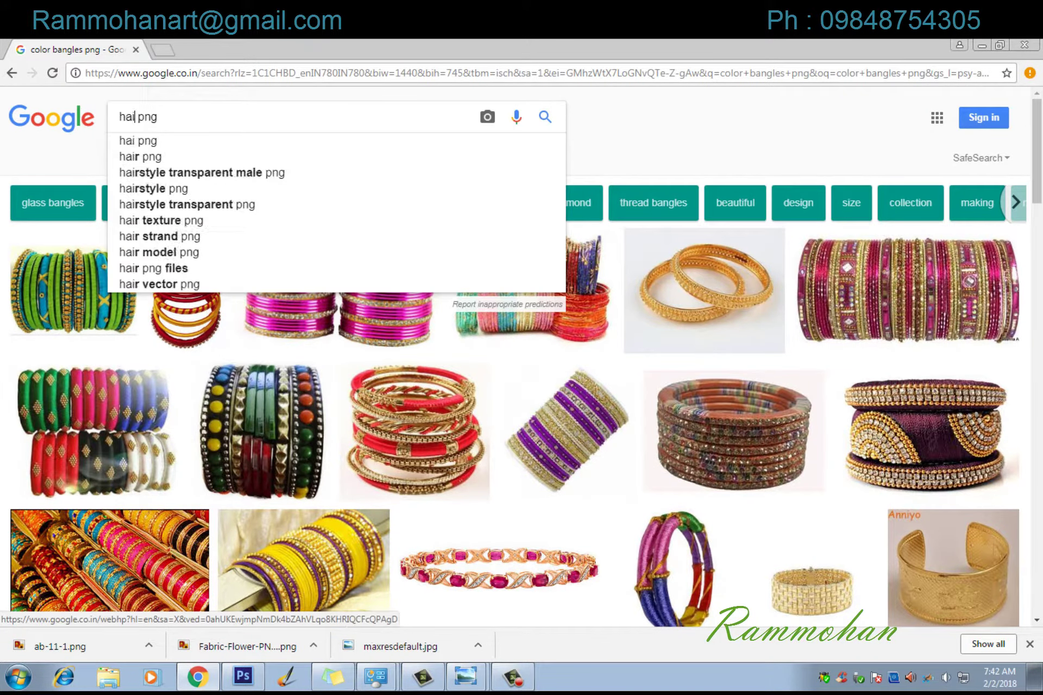
type("r")
key("Return")
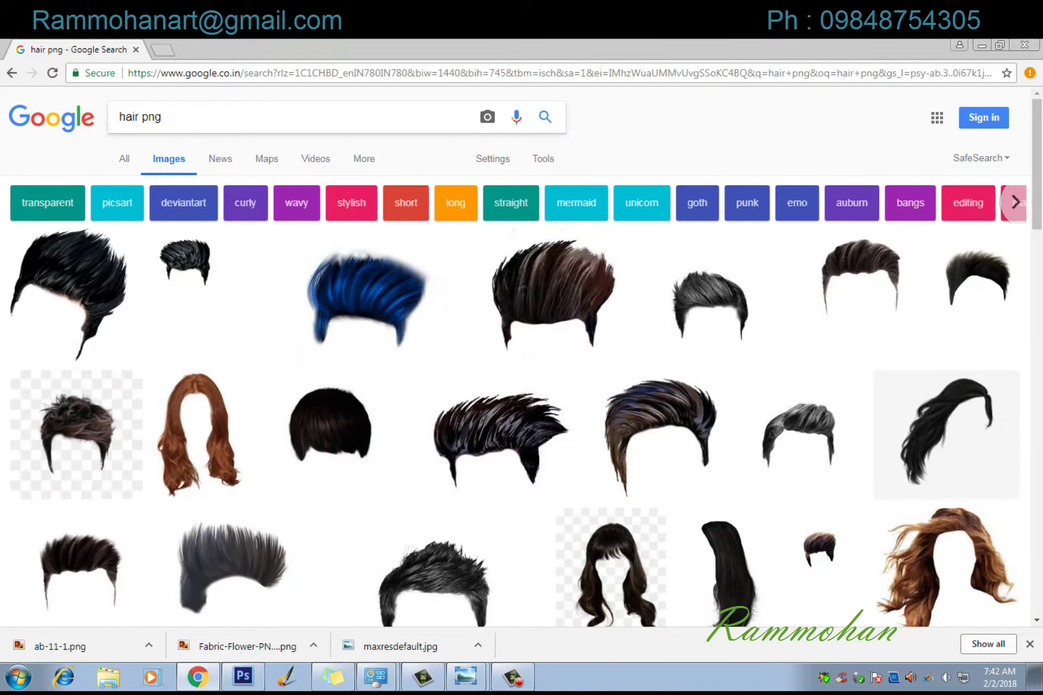
Show images related to the long brown hair result, filtered to large size.
scroll(945, 353, "down", 3)
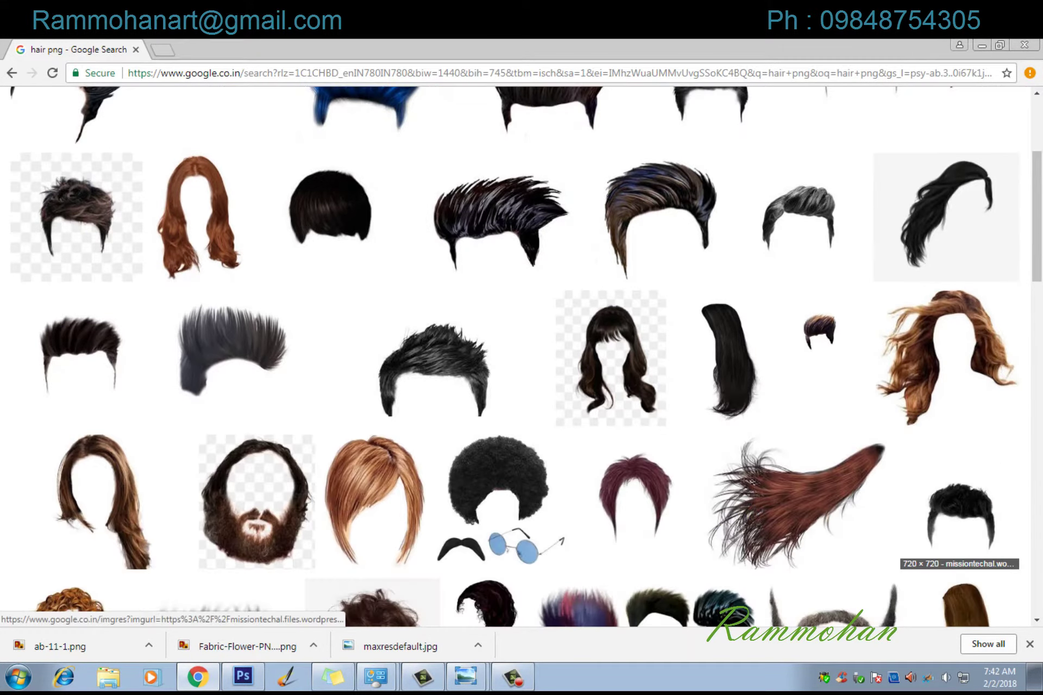
left_click(945, 353)
left_click(908, 492)
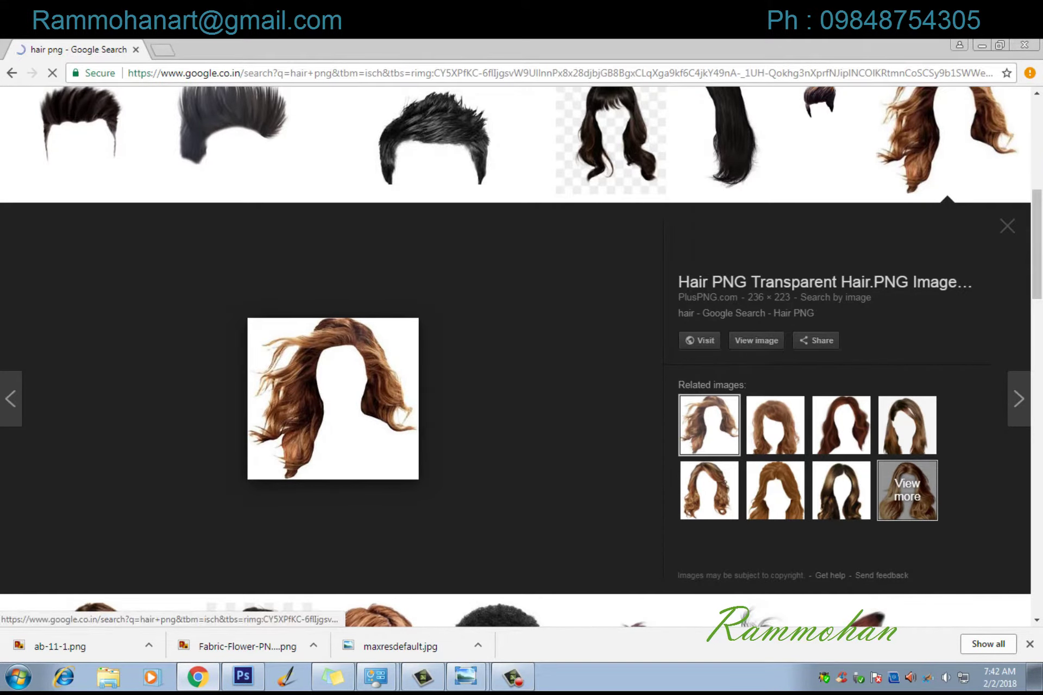
left_click(130, 185)
left_click(133, 225)
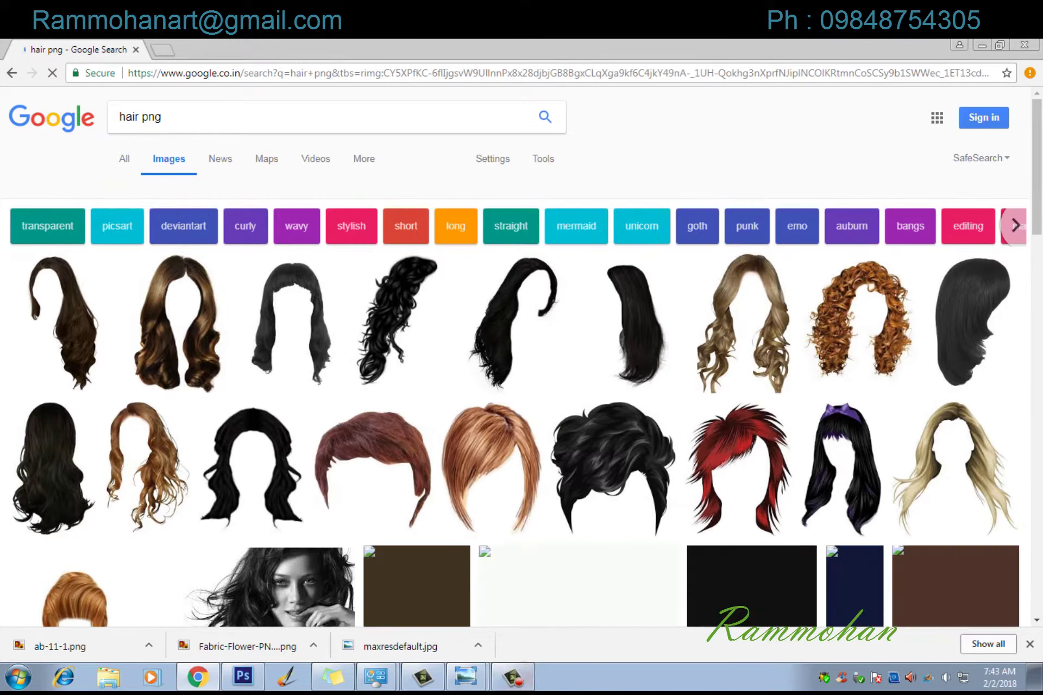
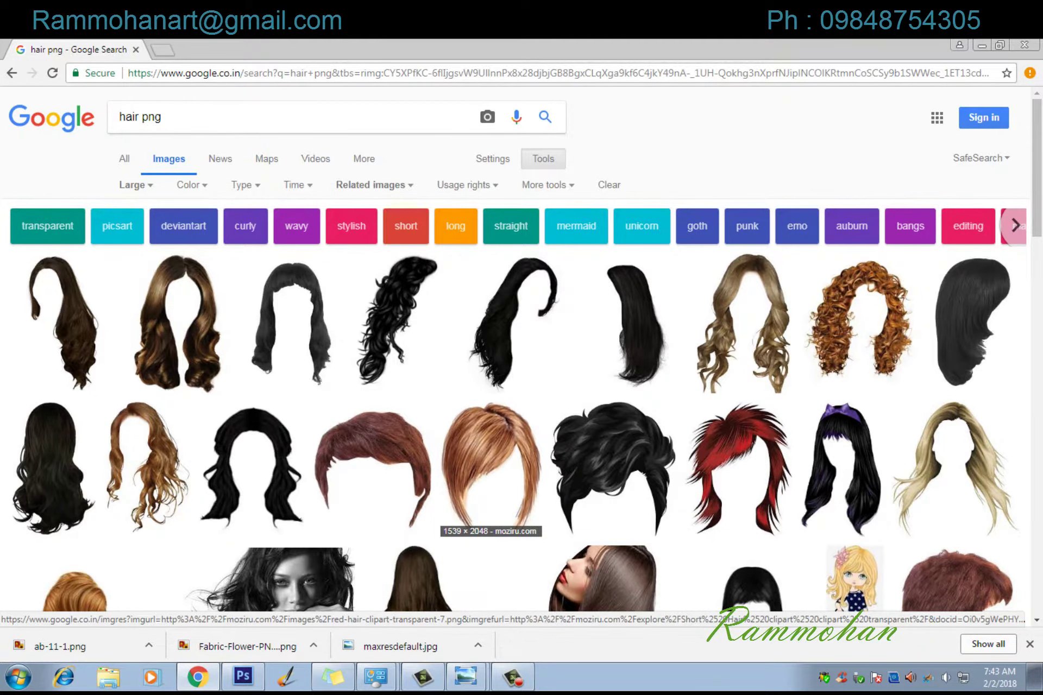
Save the short orange-brown hair clipart from Google Images.
left_click(489, 467)
right_click(327, 335)
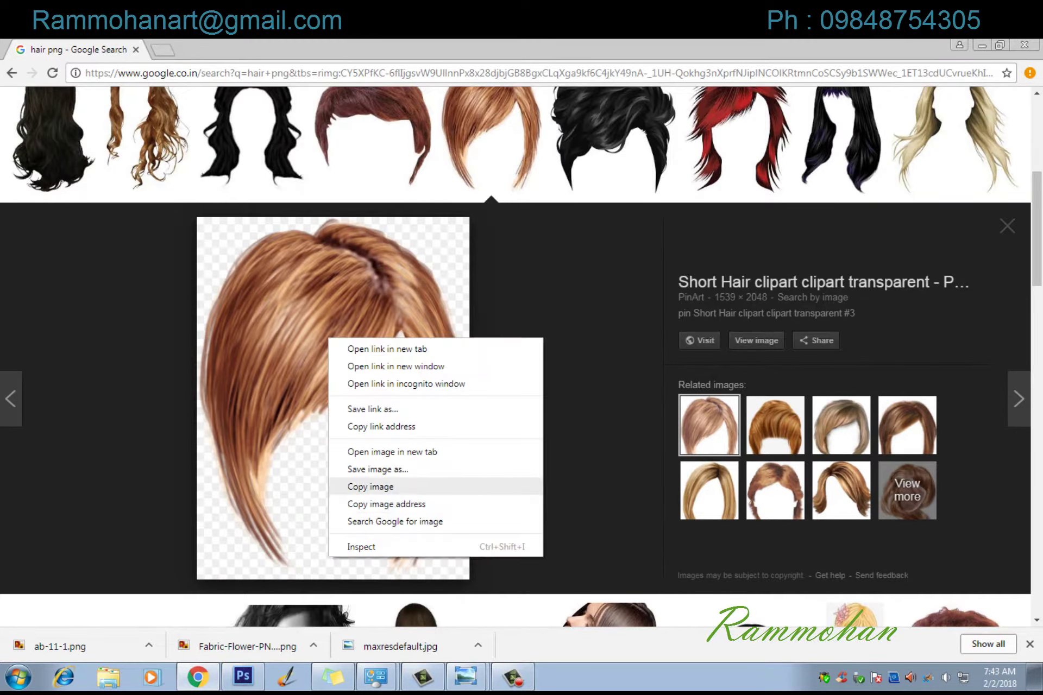
left_click(353, 468)
left_click(512, 602)
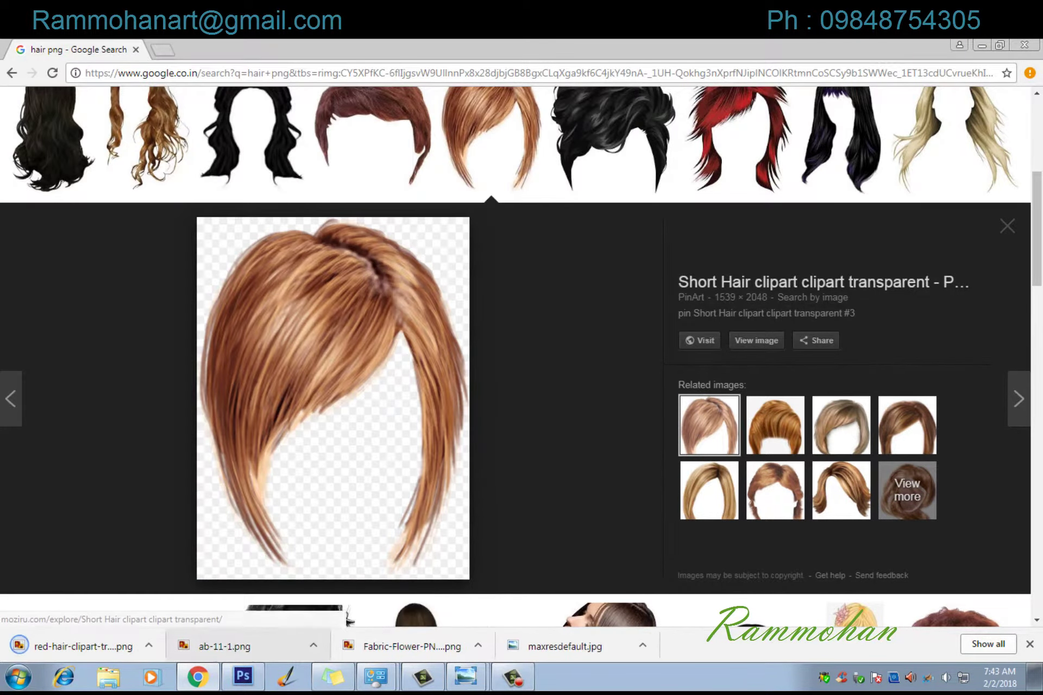
Open the downloaded short hair PNG in Adobe Photoshop CS6.
left_click(71, 647)
right_click(465, 349)
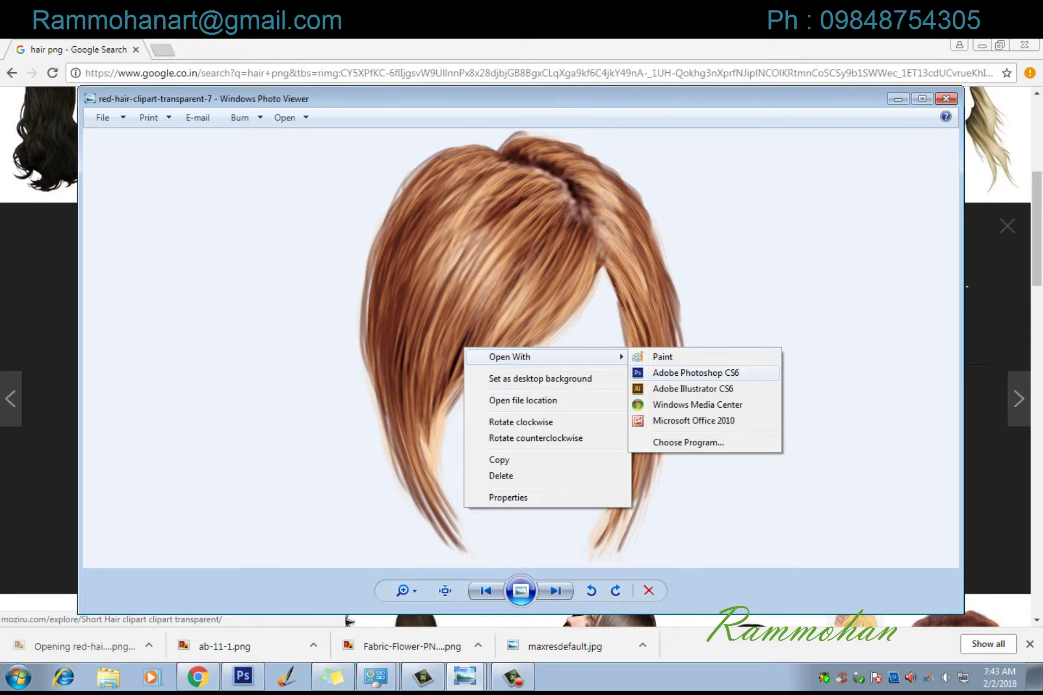
left_click(676, 372)
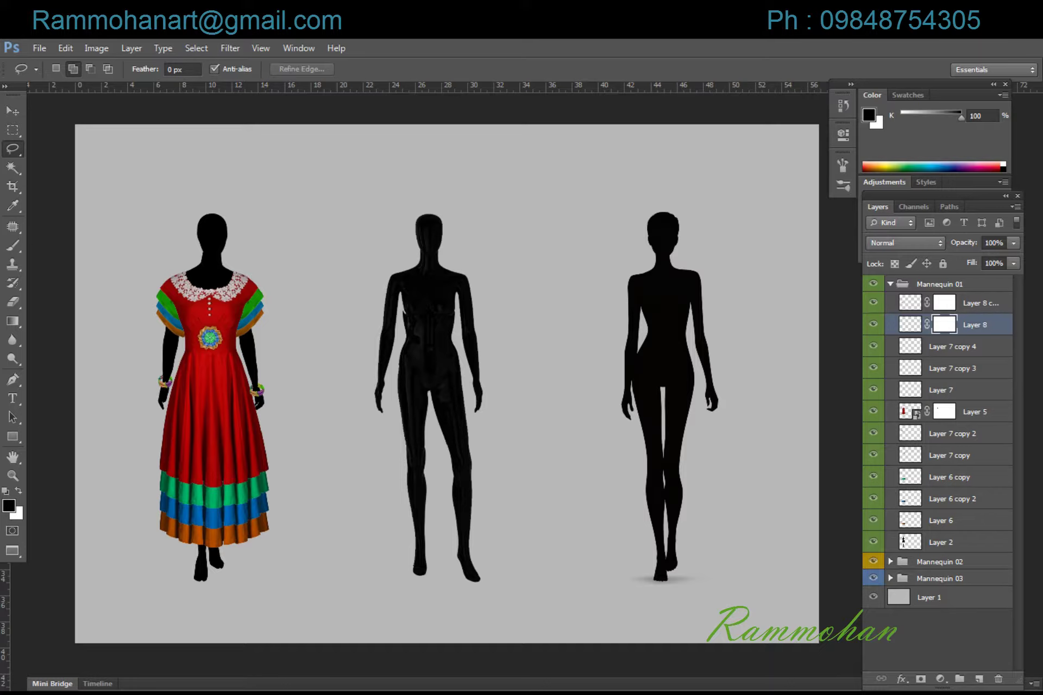
Paste the hair into the mannequin document and convert it to a smart object.
key("ctrl+v")
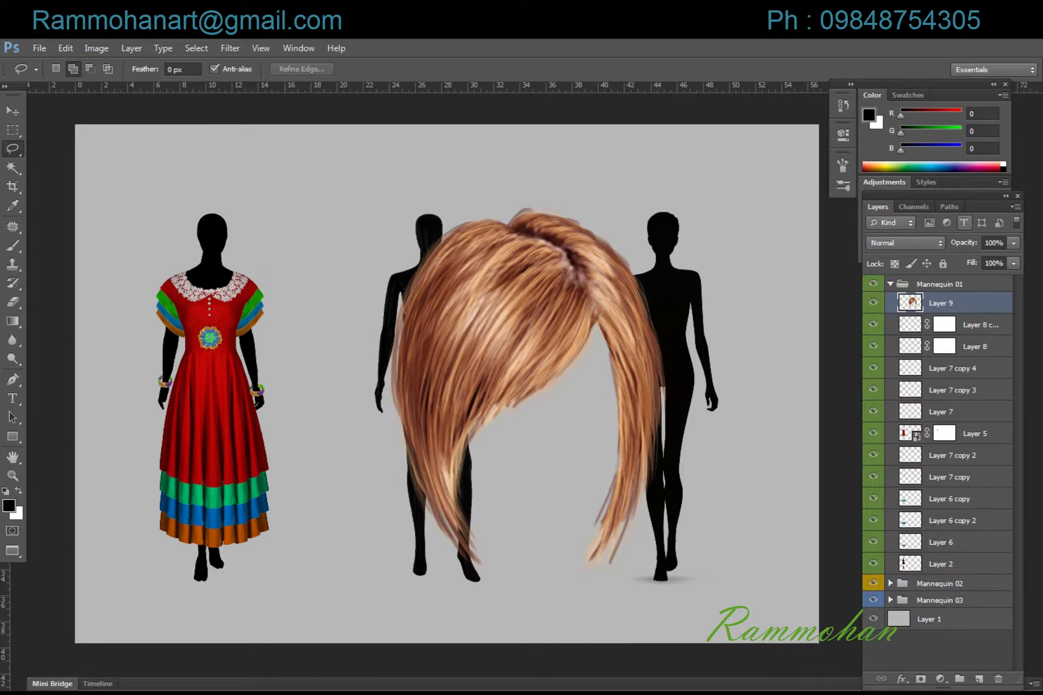
key("ctrl+t")
key("Return")
left_click(1014, 206)
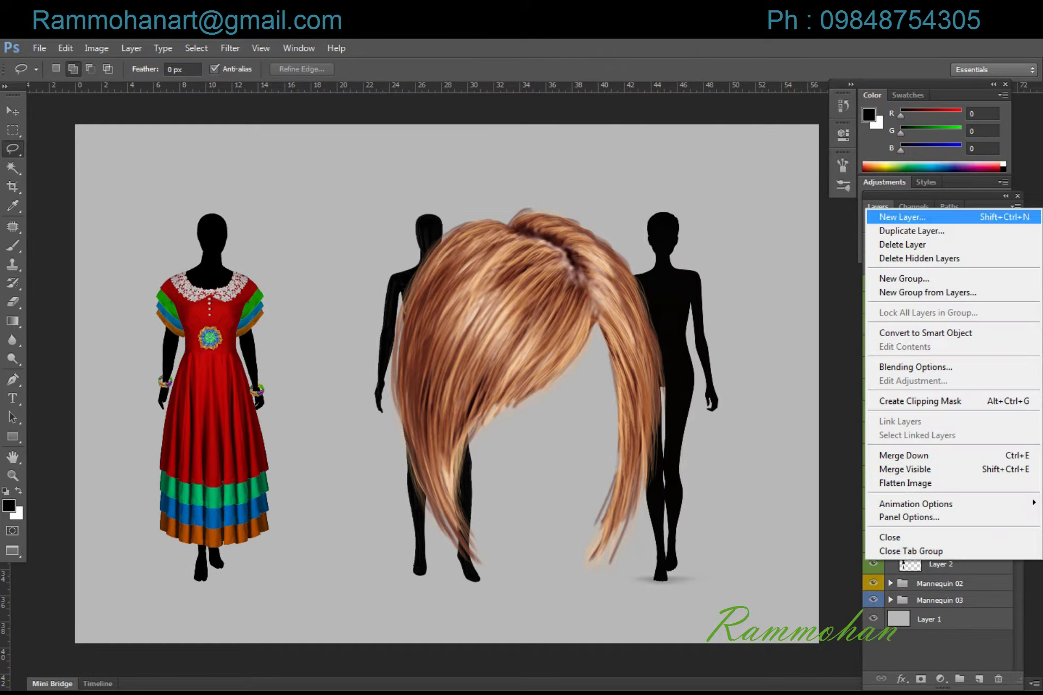
left_click(902, 332)
Scale the hair down and place it on the left mannequin's head.
key("ctrl+t")
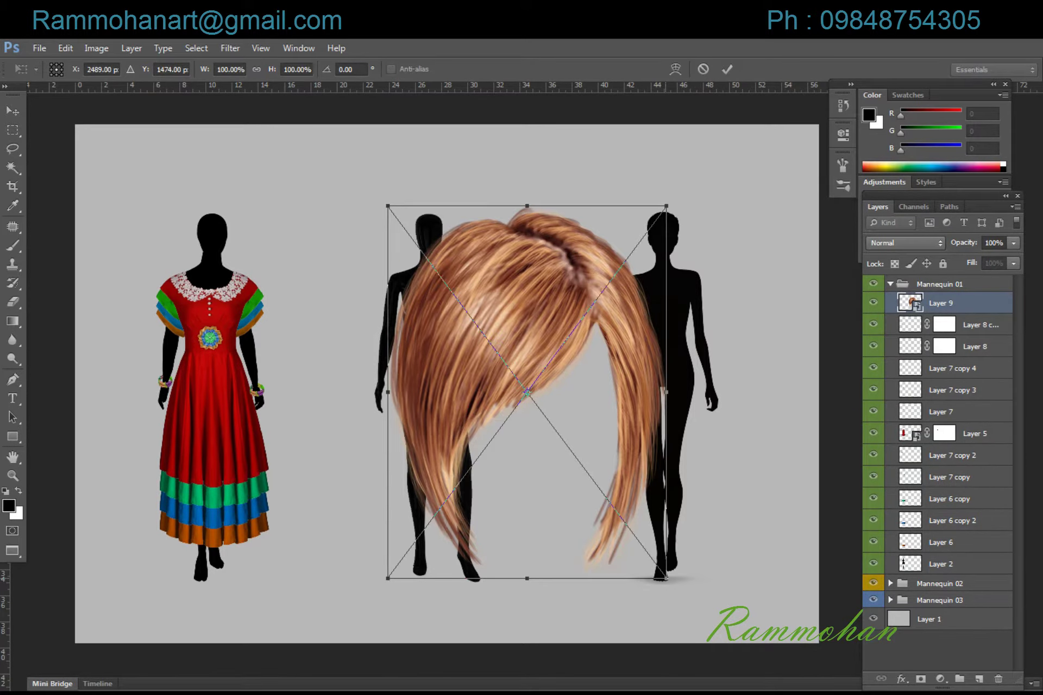
left_click_drag(659, 577, 475, 322)
left_click_drag(434, 271, 237, 259)
mouse_move(280, 191)
left_mouse_down()
mouse_move(221, 253)
mouse_move(213, 234)
mouse_move(227, 216)
mouse_move(203, 223)
mouse_move(230, 189)
mouse_move(204, 226)
left_mouse_up()
key("ctrl+plus")
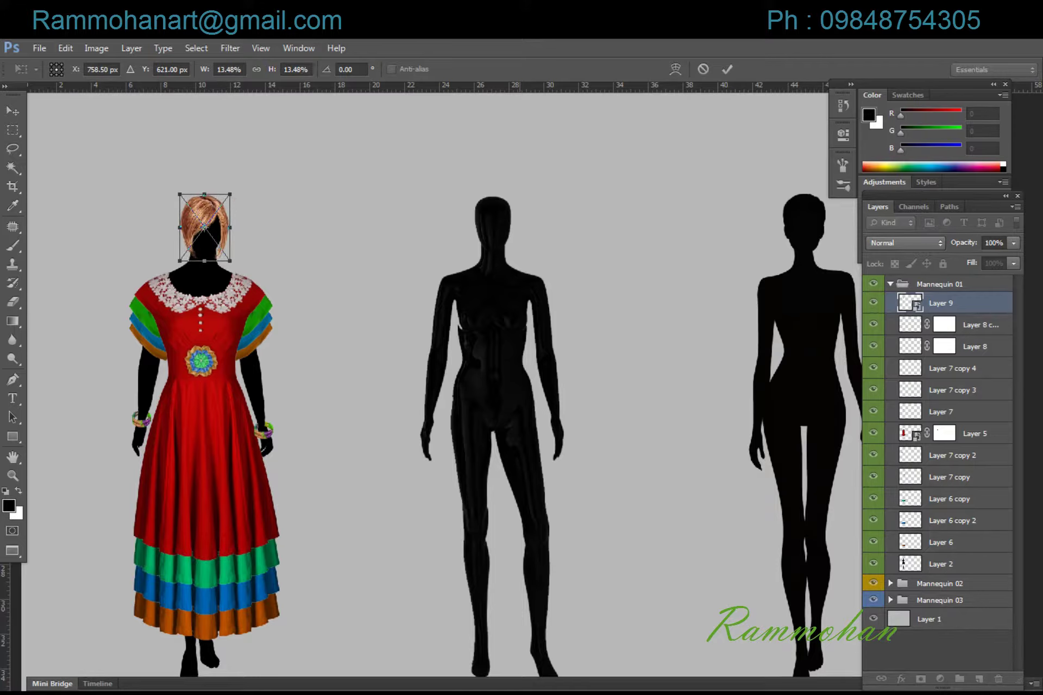
key("Return")
Nudge the hair up and left so it sits neatly on the head.
key("l")
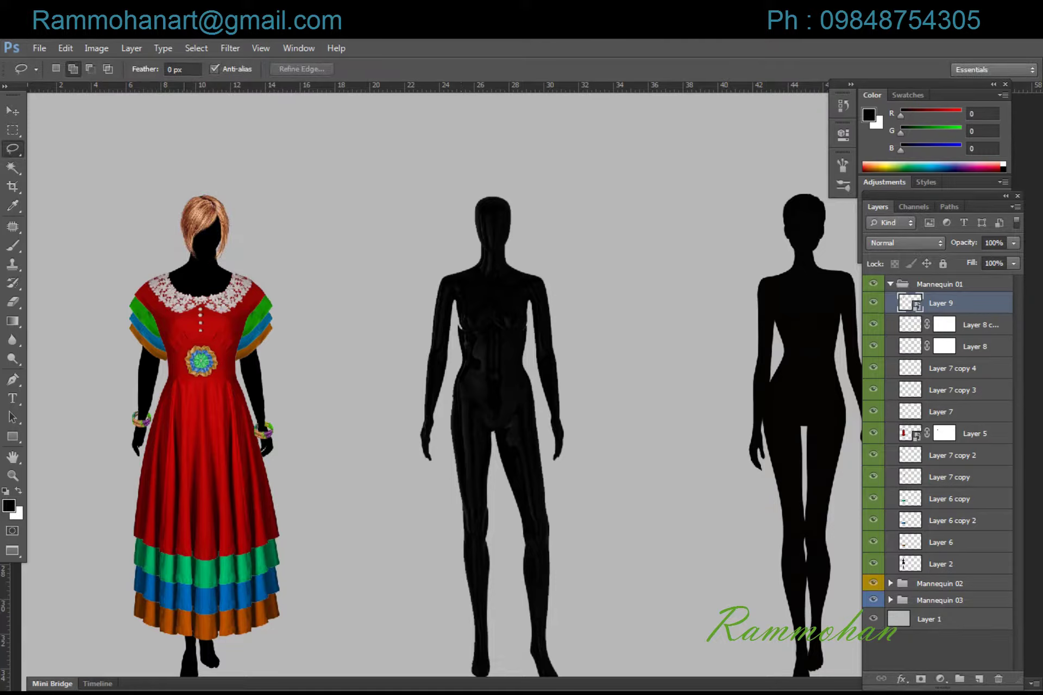
key("v")
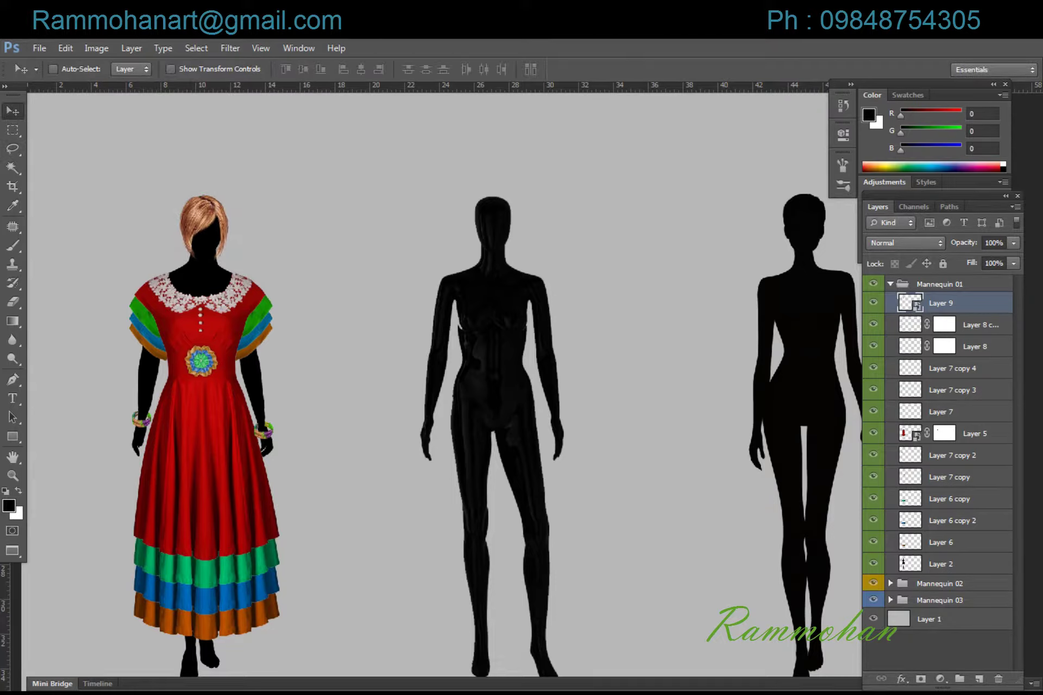
key("ctrl+comma")
key("ctrl+comma")
key("Up")
key("Up")
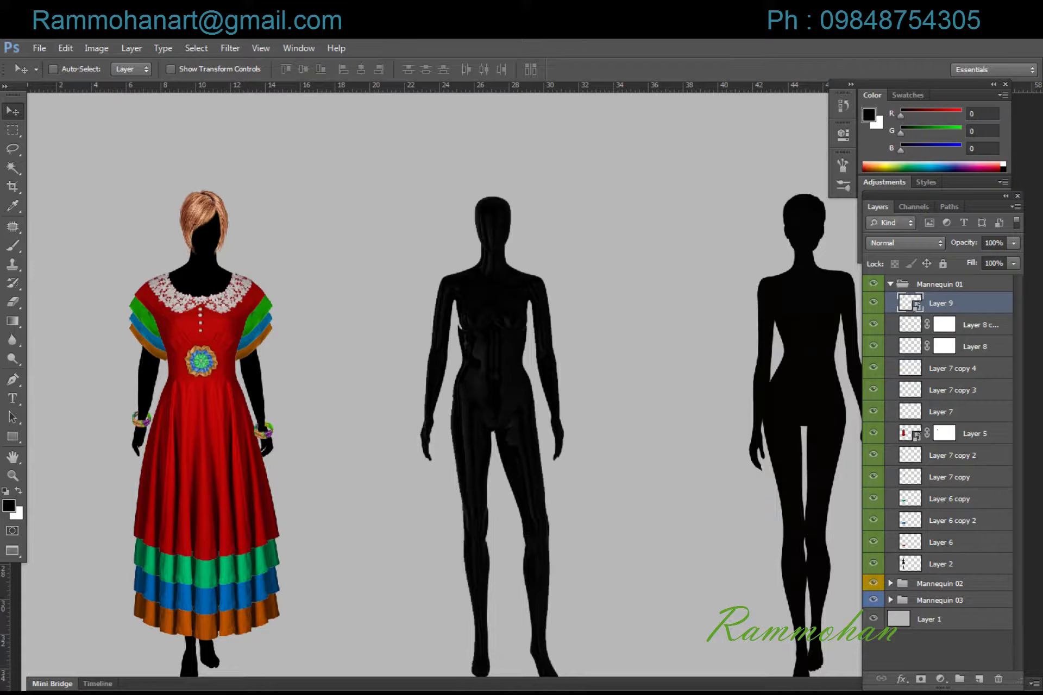
key("Up")
key("Left")
key("Up")
key("Left")
key("Down")
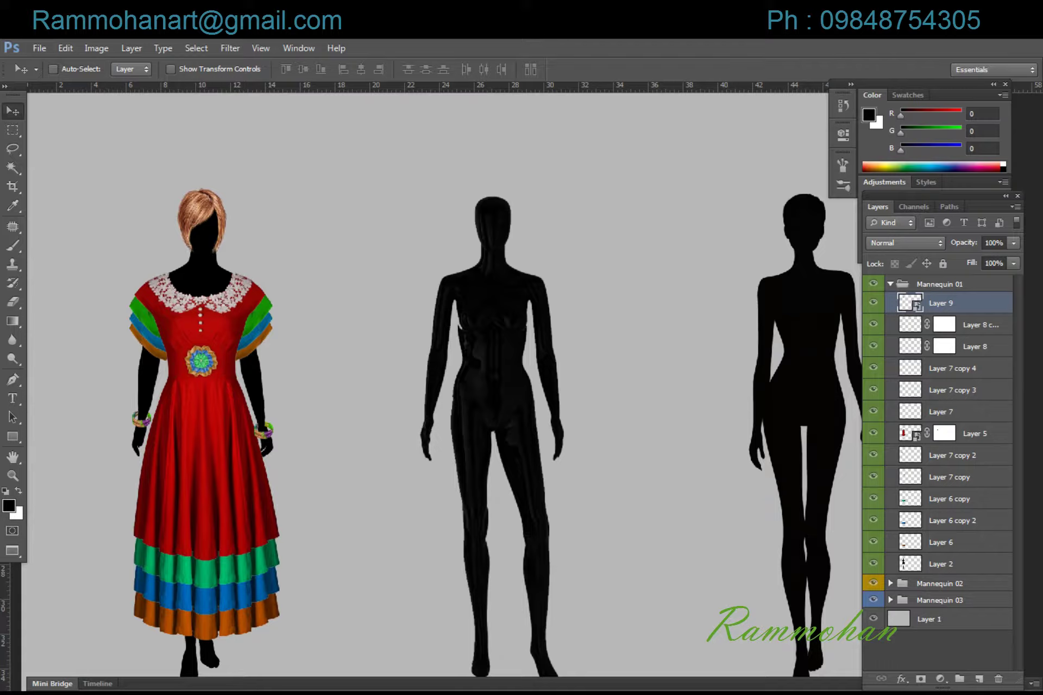
key("alt+Tab")
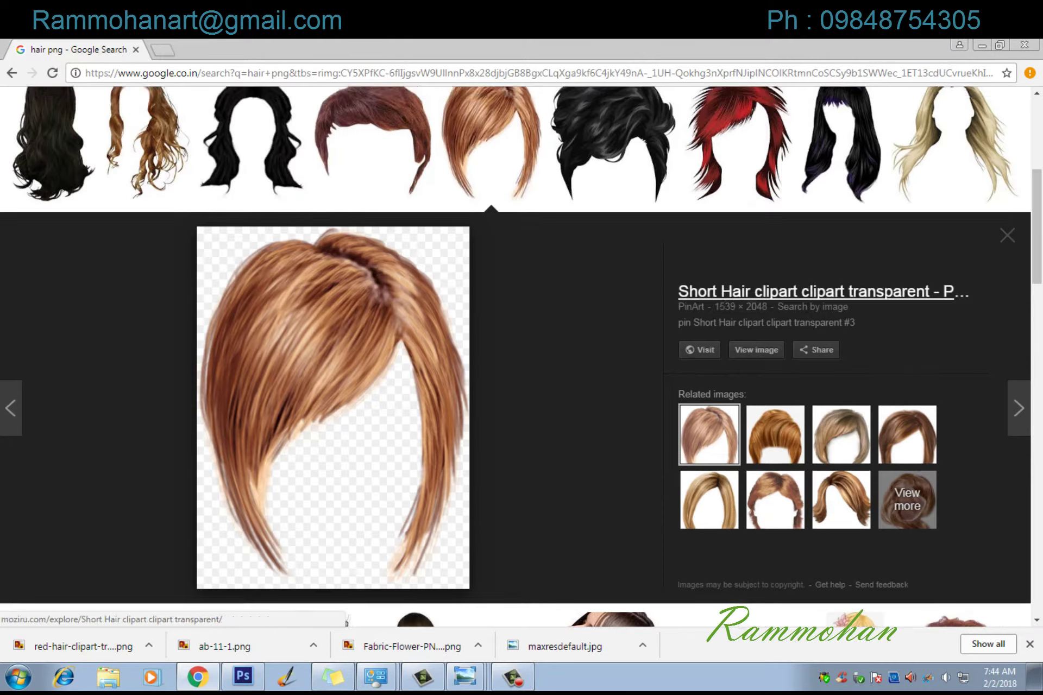
Find the curly dark-brown hair clipart in the results and save it.
scroll(744, 326, "up", 5)
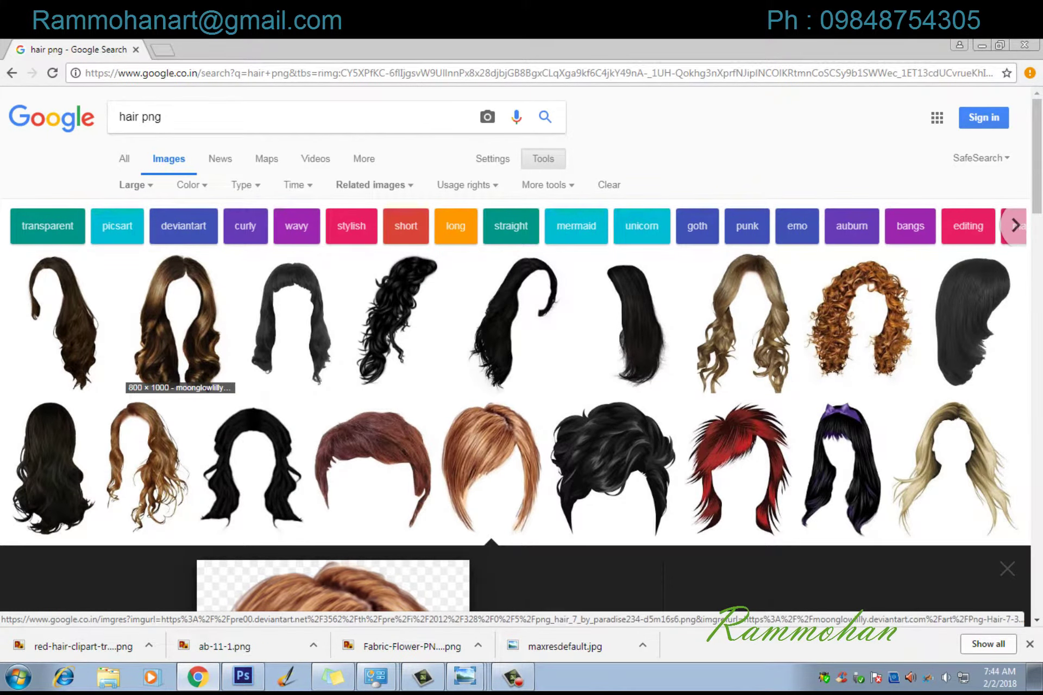
scroll(179, 326, "down", 6)
scroll(179, 326, "down", 4)
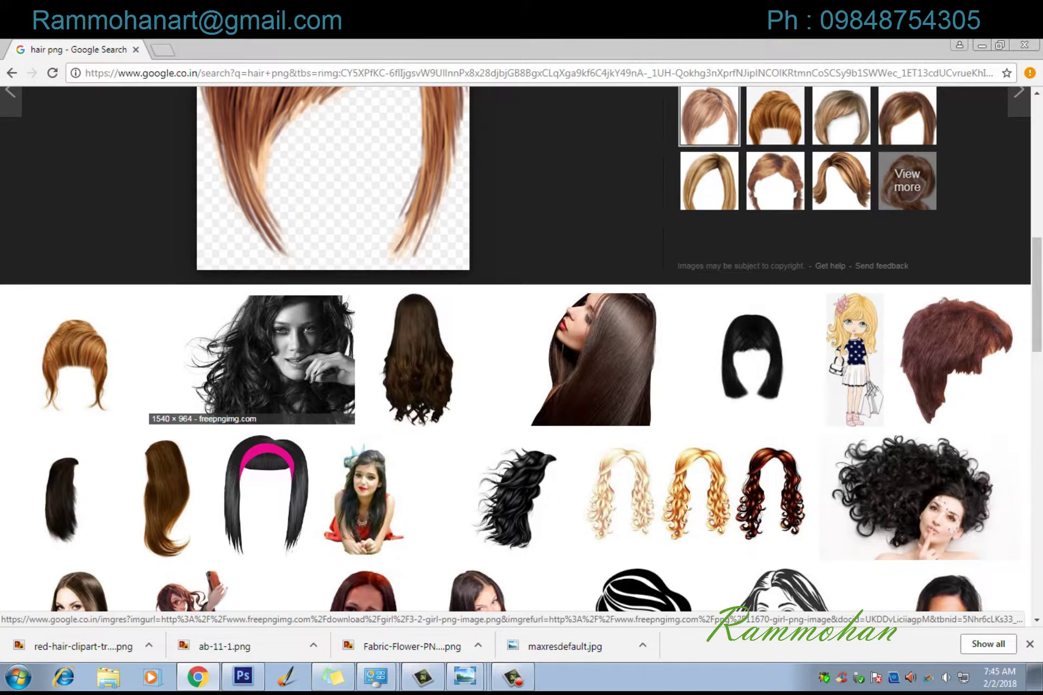
scroll(217, 326, "down", 3)
scroll(217, 326, "down", 2)
scroll(217, 326, "down", 2)
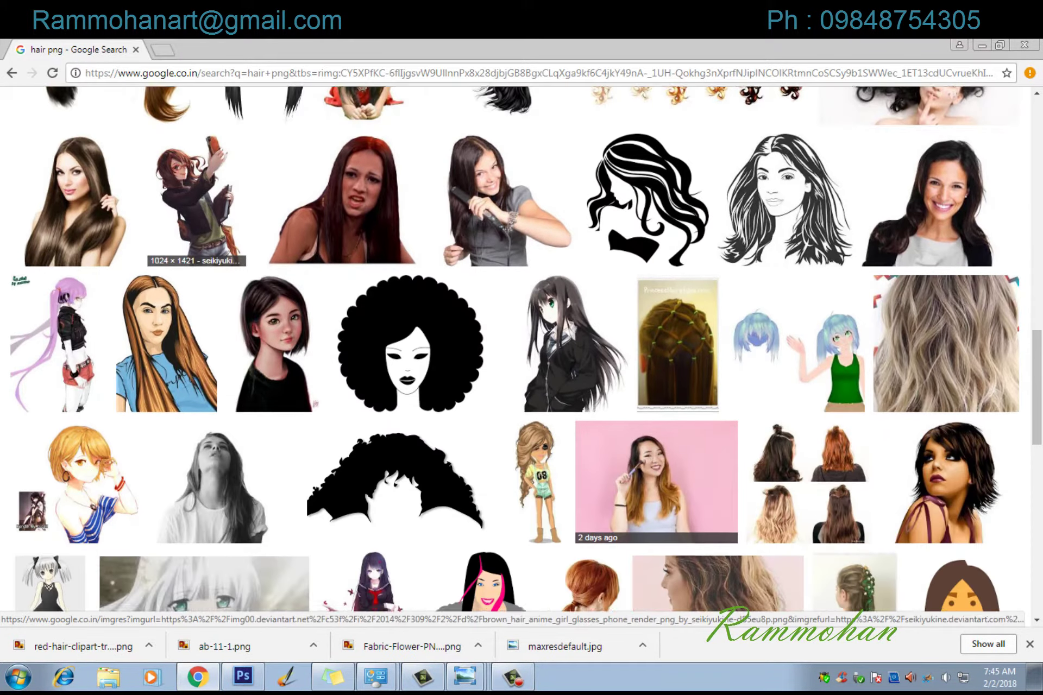
scroll(217, 326, "down", 3)
scroll(255, 329, "down", 4)
scroll(255, 328, "down", 4)
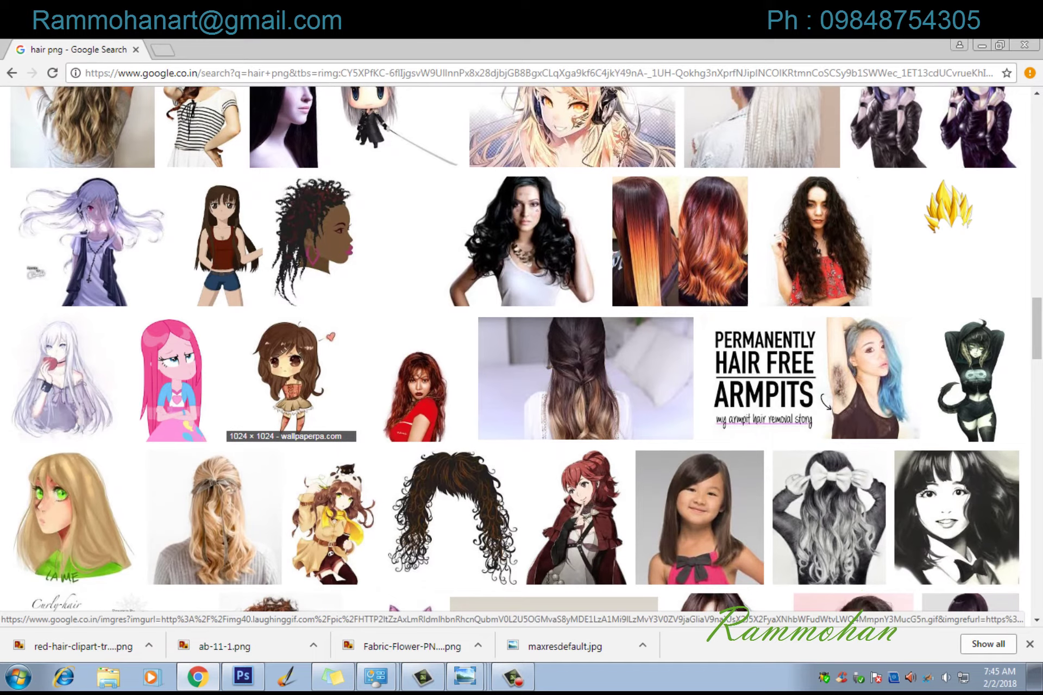
left_click(451, 516)
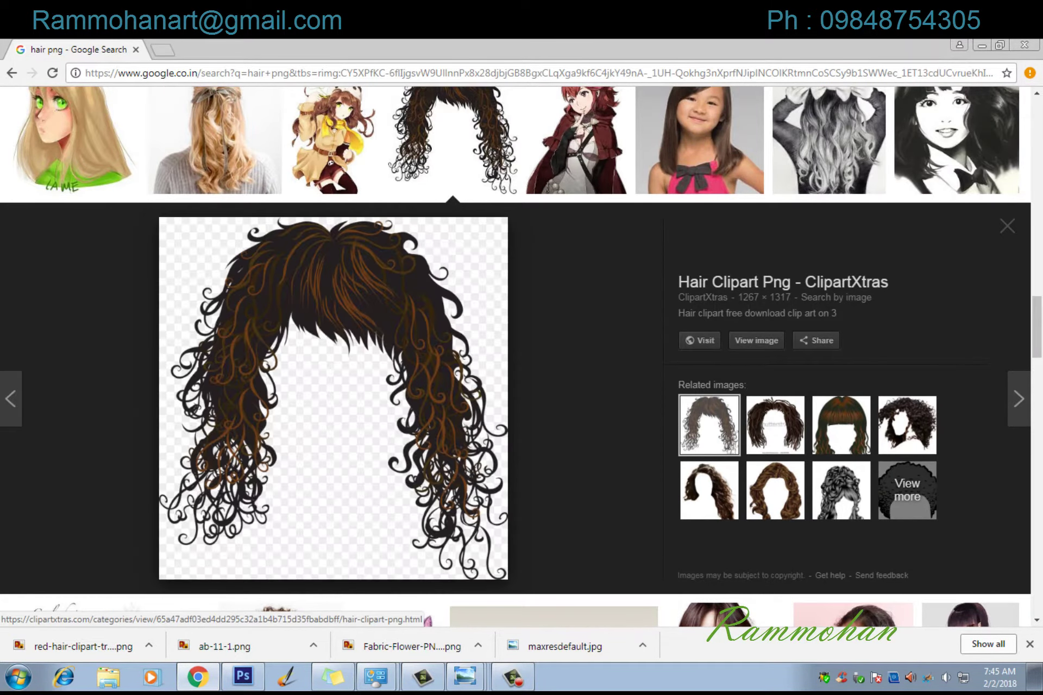
right_click(432, 305)
left_click(461, 438)
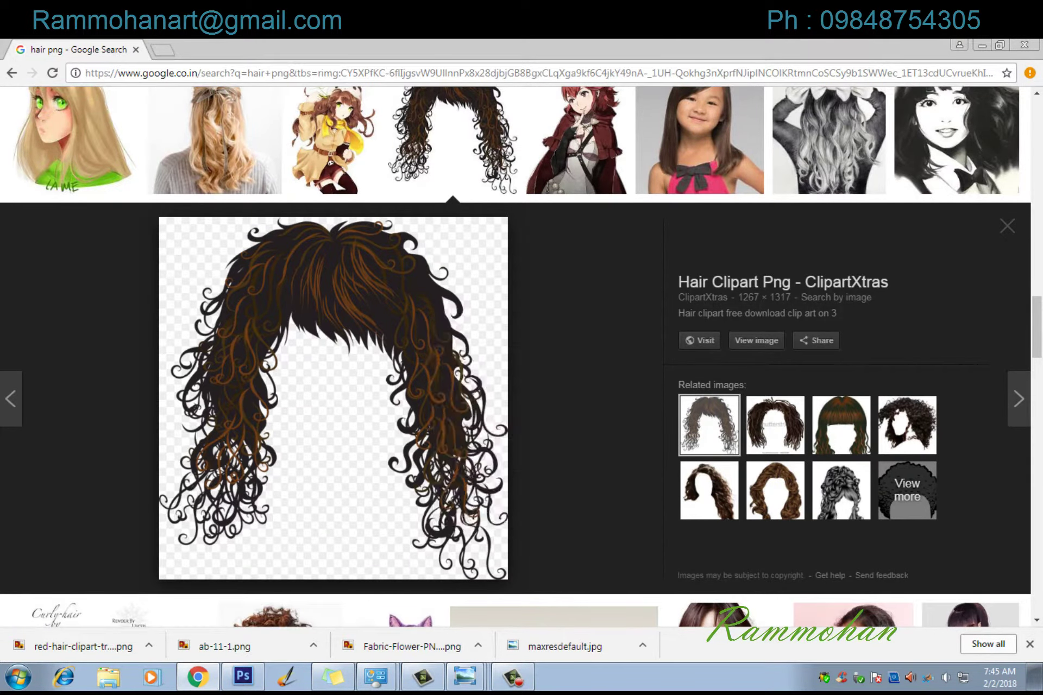
left_click(510, 600)
Open the downloaded curly hair PNG in Adobe Photoshop CS6.
left_click(47, 647)
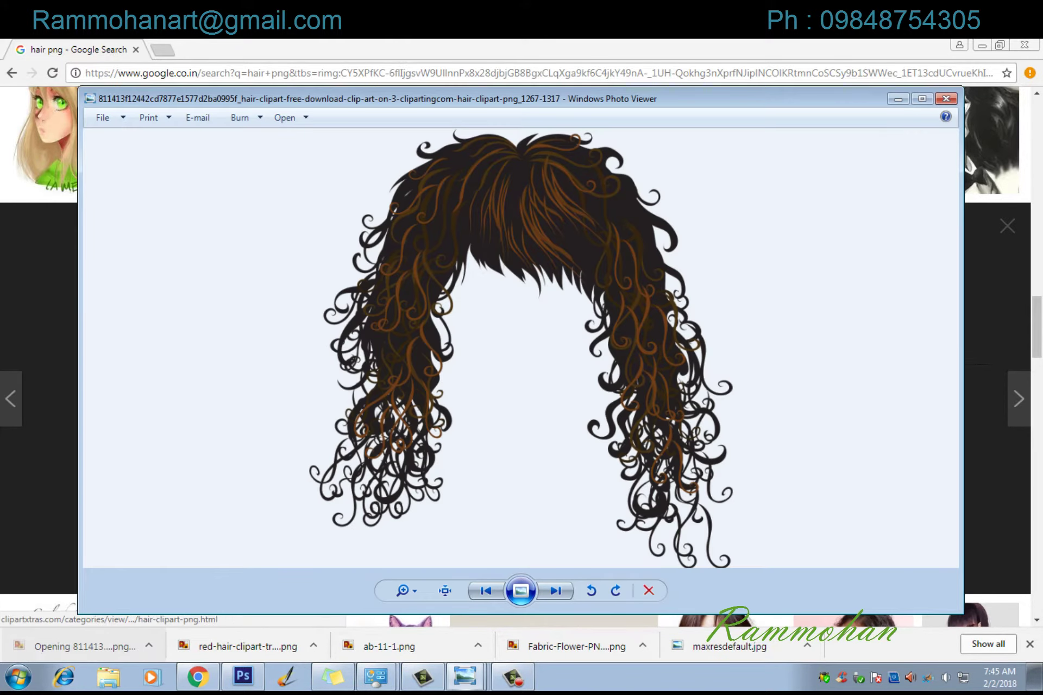
right_click(398, 296)
left_click(628, 319)
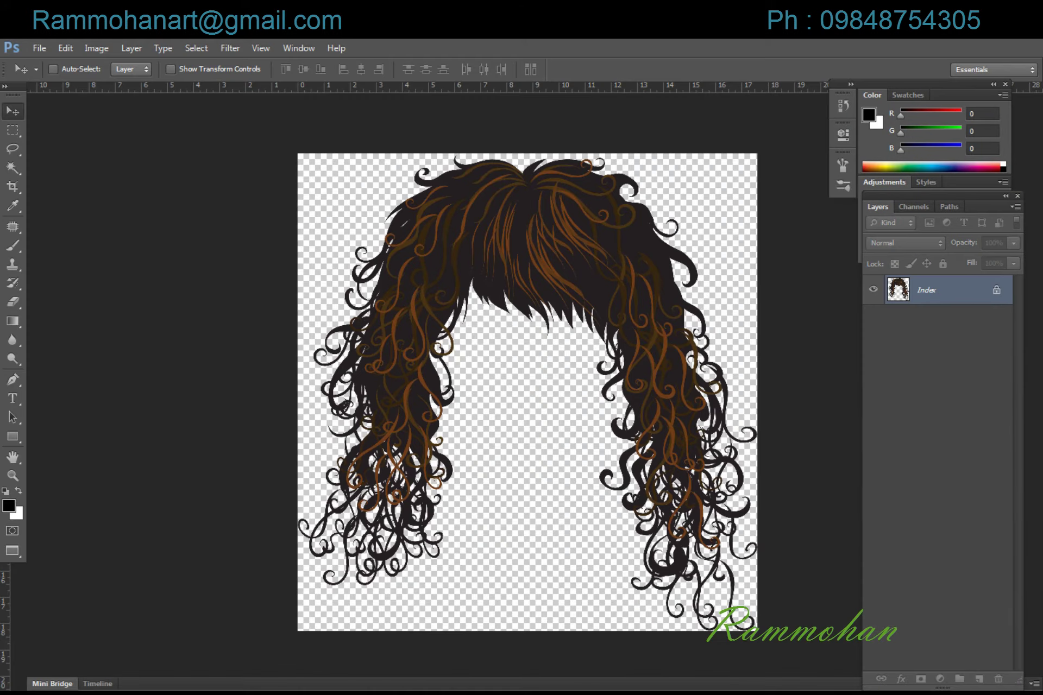
Hide the short hair, paste the curly hair as a new layer, and make it a smart object.
key("ctrl+Tab")
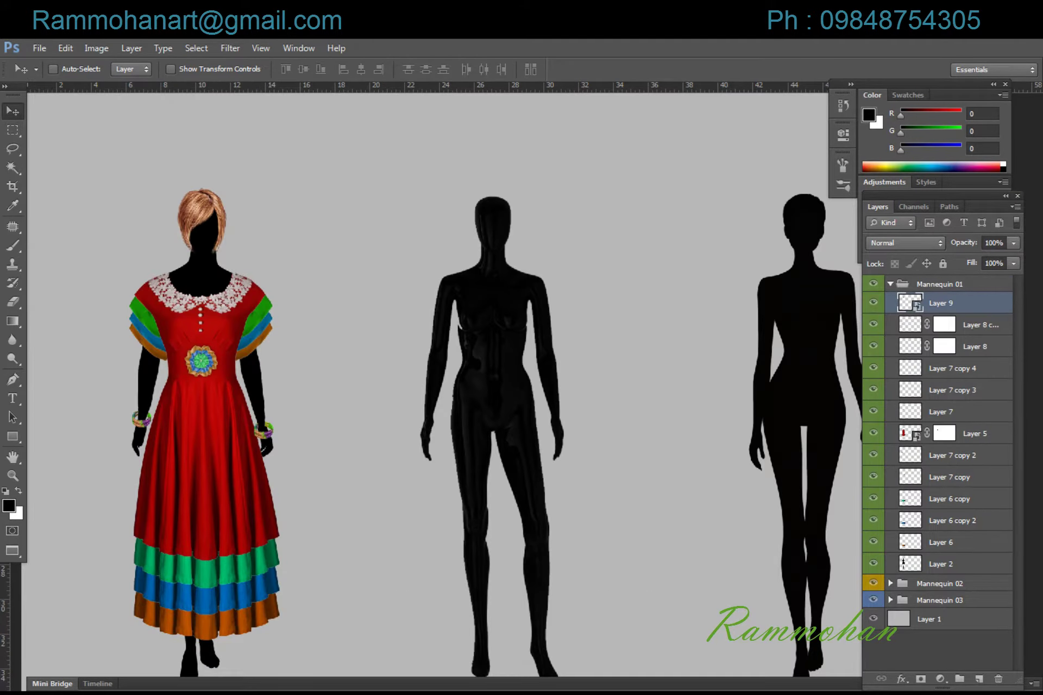
left_click(873, 303)
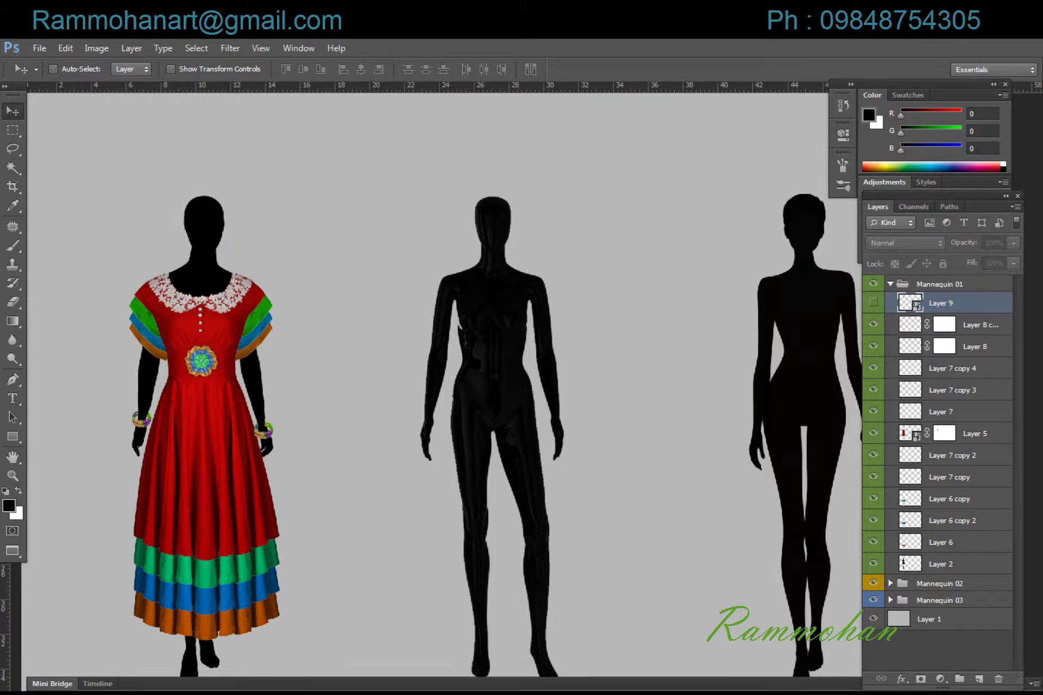
key("ctrl+v")
key("ctrl+t")
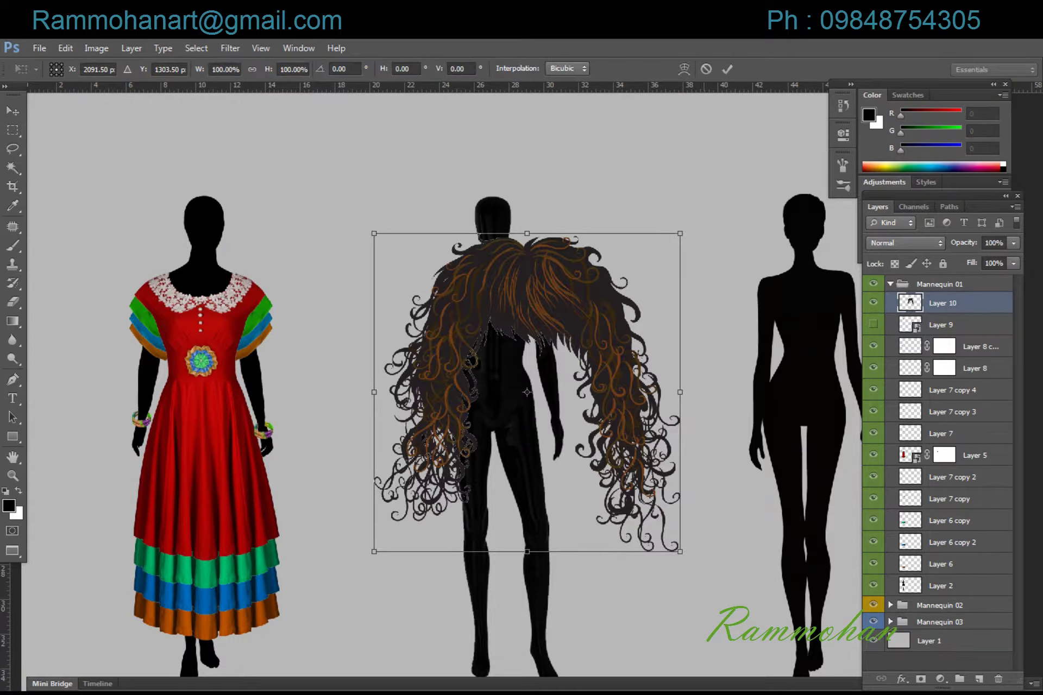
key("Escape")
left_click(1016, 206)
left_click(925, 329)
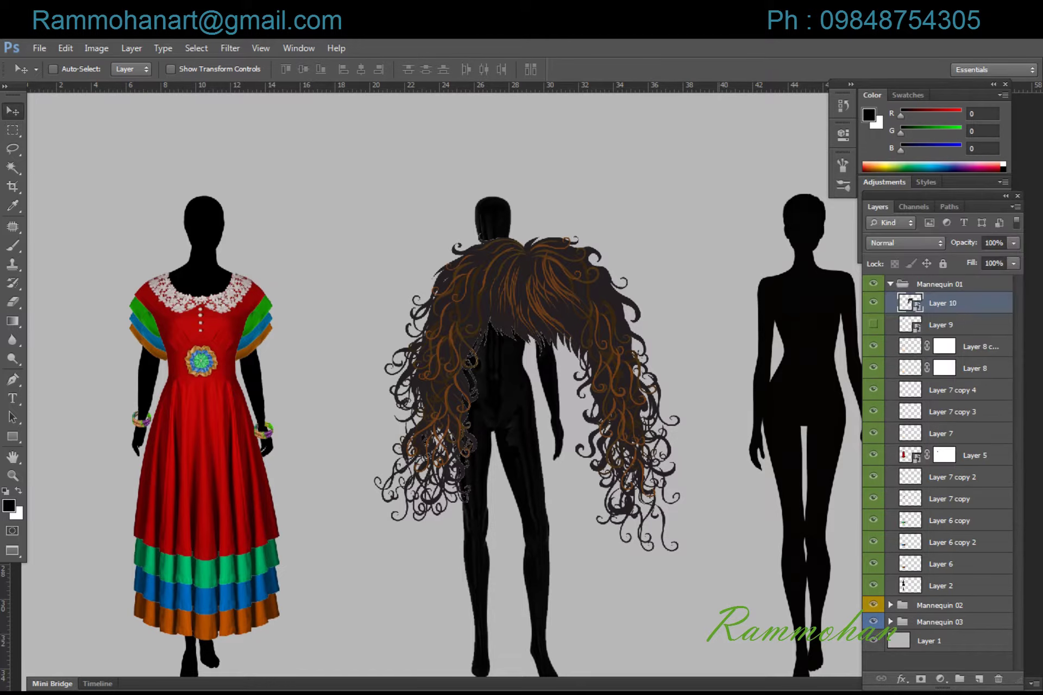
Scale the curly hair to roughly 23% and nudge it onto the left mannequin's head.
key("ctrl+r")
key("ctrl+r")
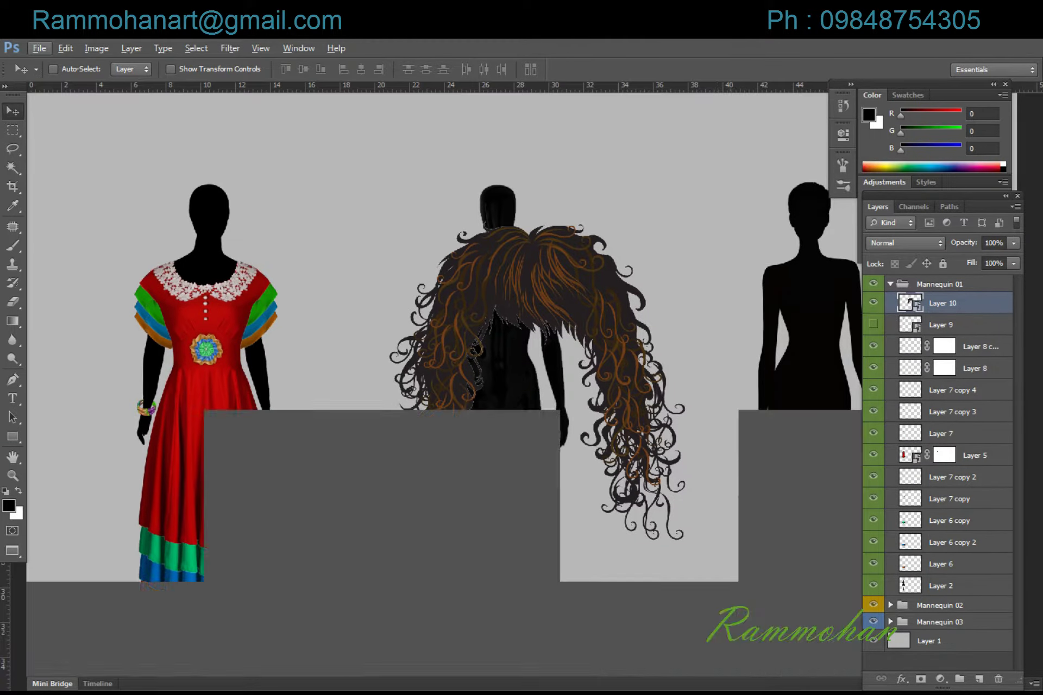
key("ctrl+t")
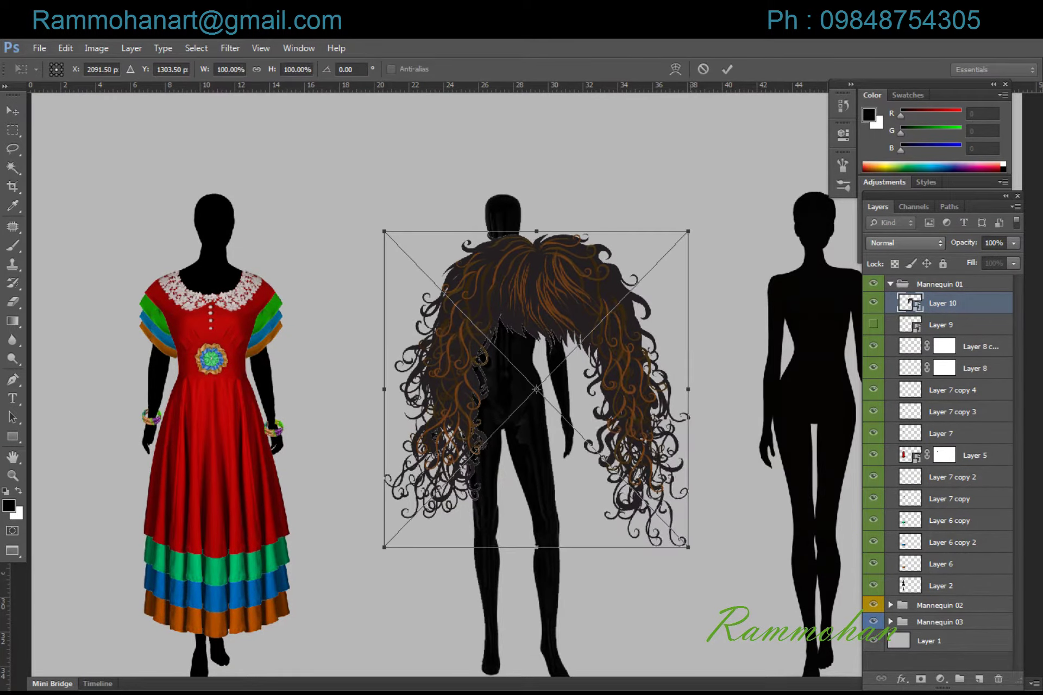
left_click_drag(690, 549, 470, 319)
mouse_move(427, 274)
left_mouse_down()
mouse_move(274, 238)
mouse_move(243, 194)
left_mouse_up()
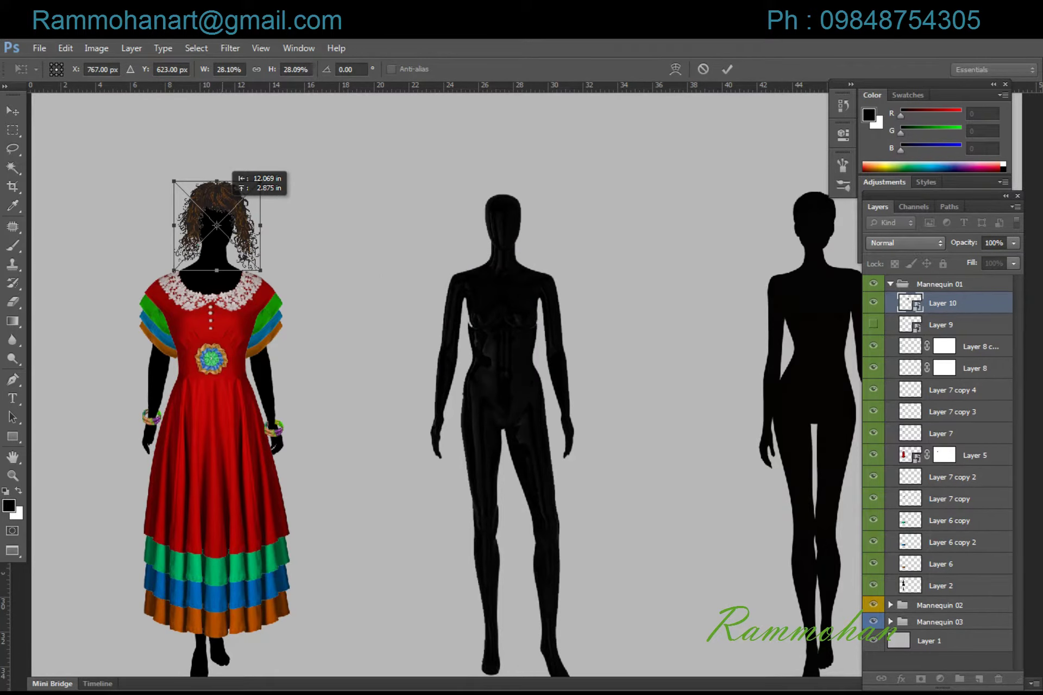
left_click_drag(269, 263, 260, 255)
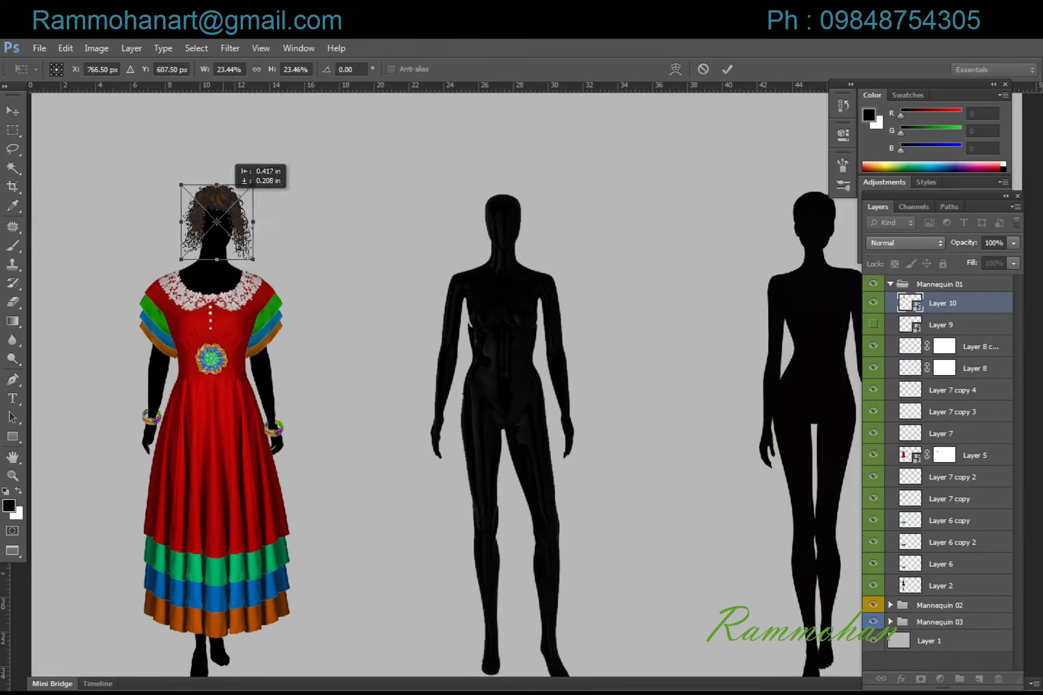
left_click_drag(224, 217, 215, 221)
key("Return")
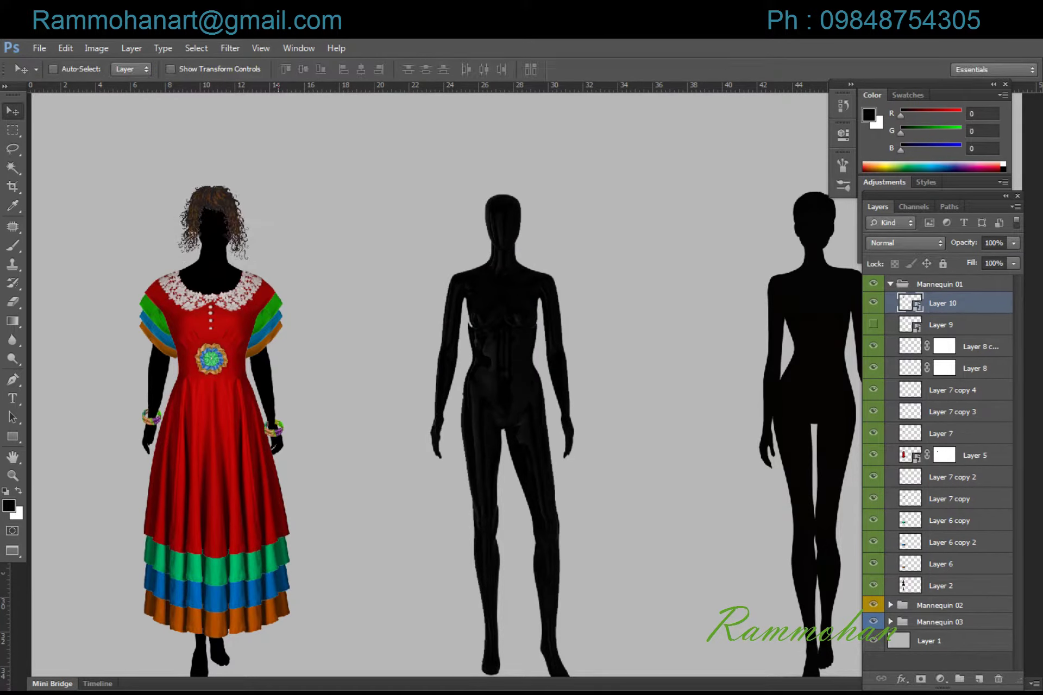
key("Up")
key("Right")
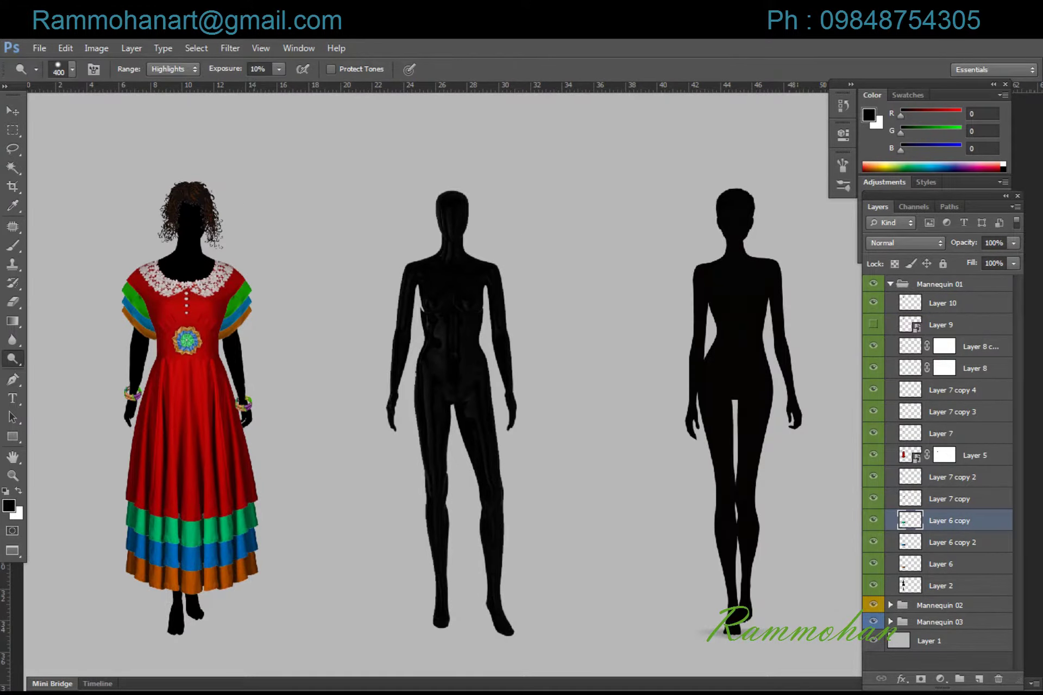
Set the Burn tool to brush size 250, Midtones range and 2% exposure.
key("bracketleft")
key("bracketleft")
key("bracketleft")
left_click(172, 69)
left_click(162, 95)
double_click(258, 69)
type("2")
key("Return")
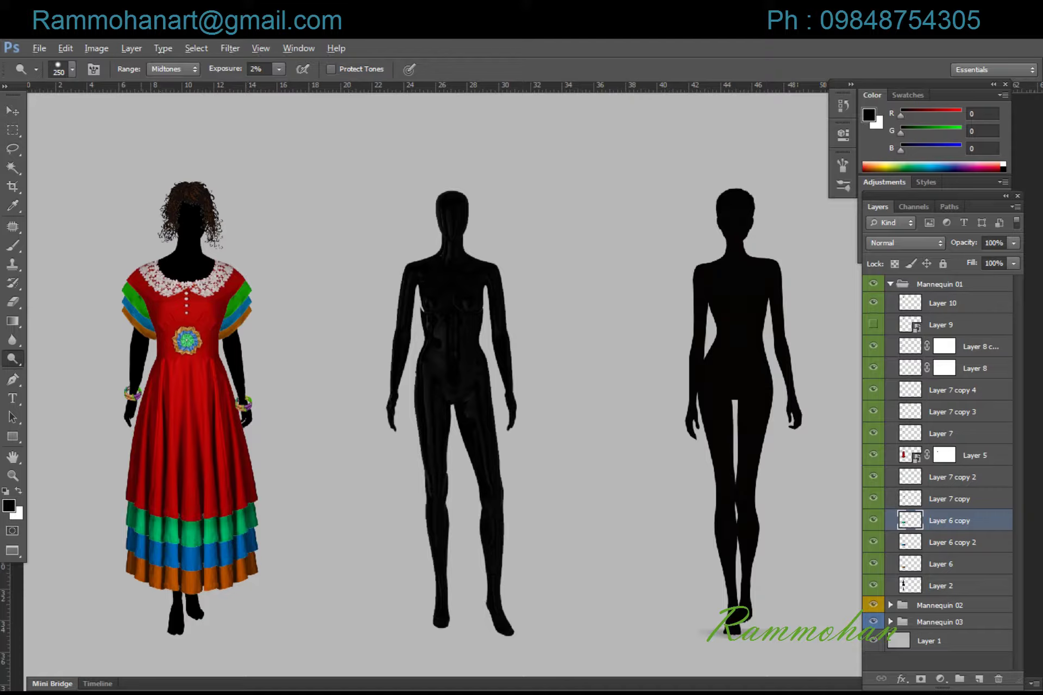
Darken the blue and orange skirt tier layers across their width.
key("v")
key("alt+bracketleft")
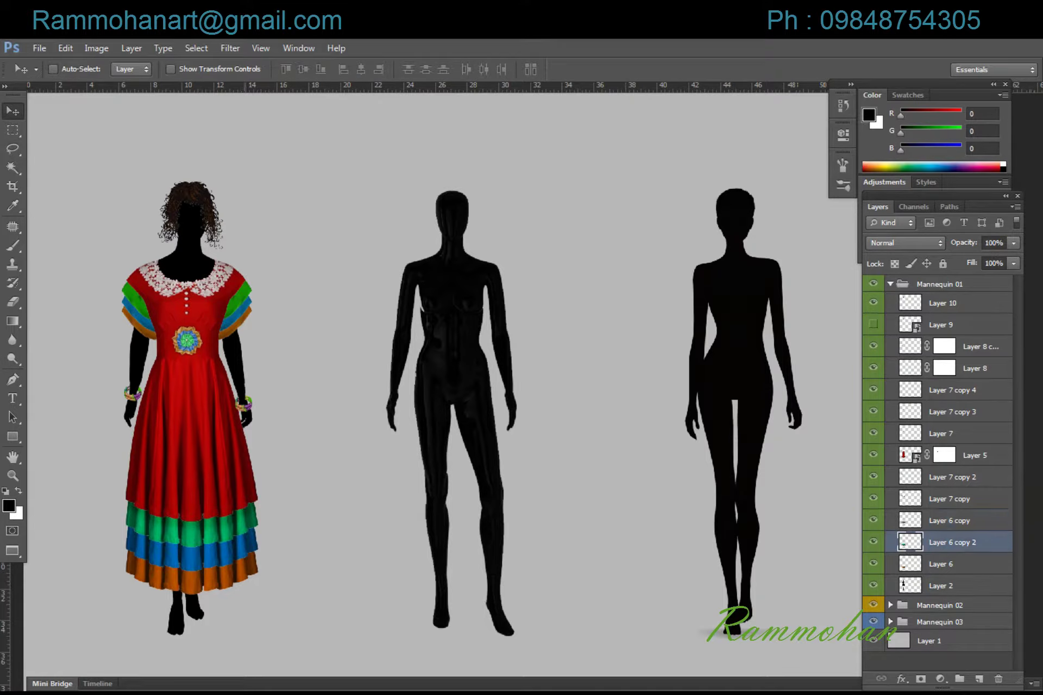
key("o")
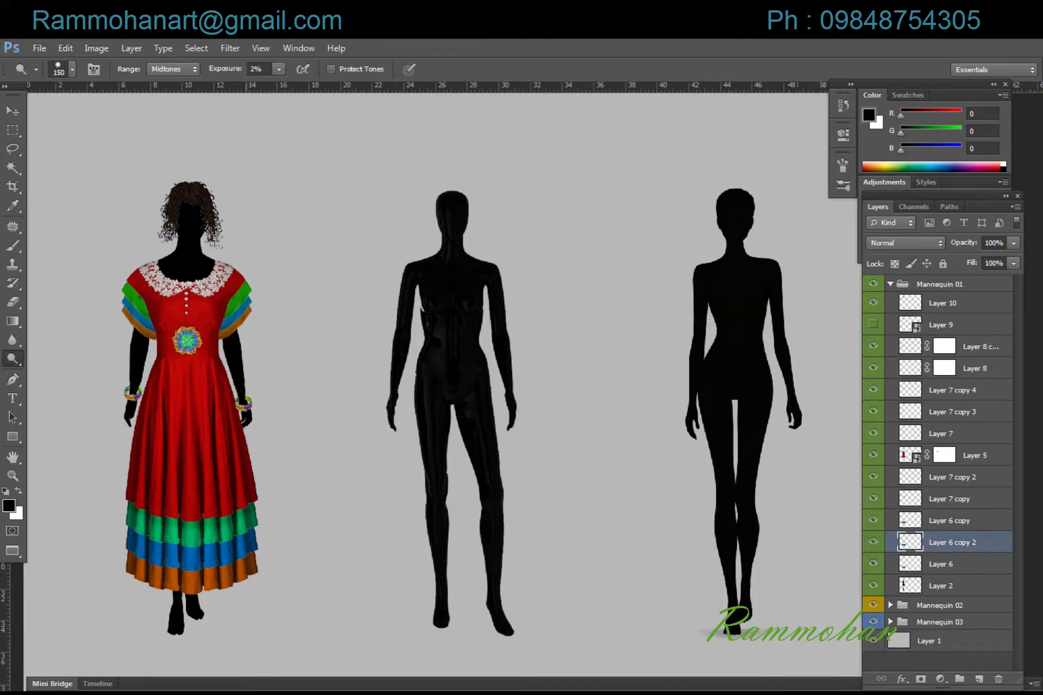
left_click_drag(247, 545, 144, 543)
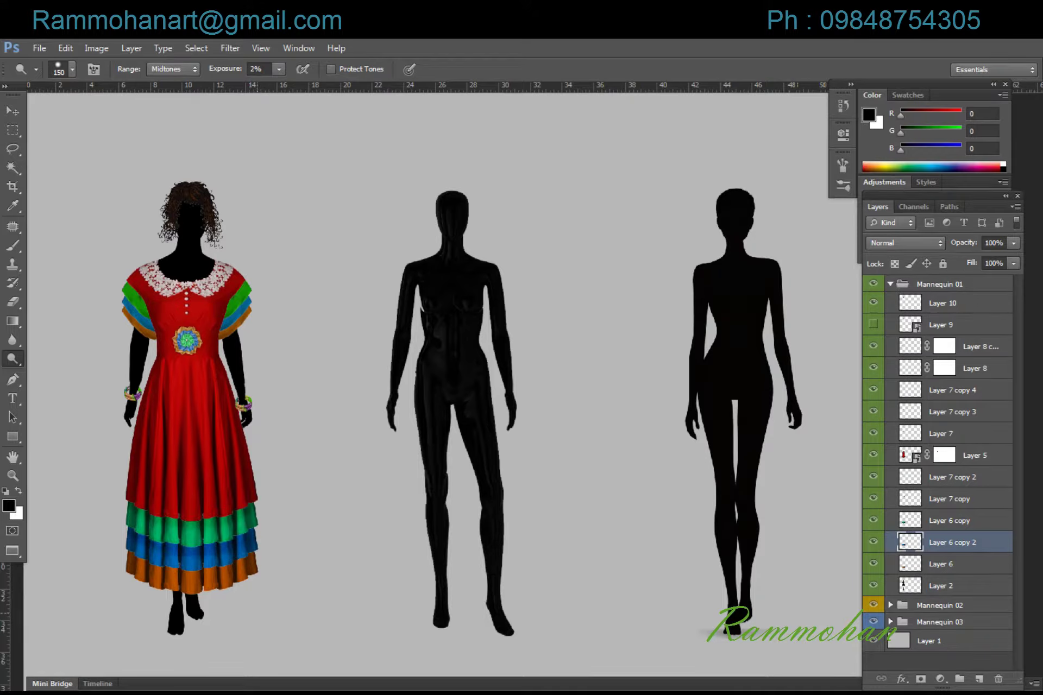
key("v")
key("alt+bracketleft")
key("o")
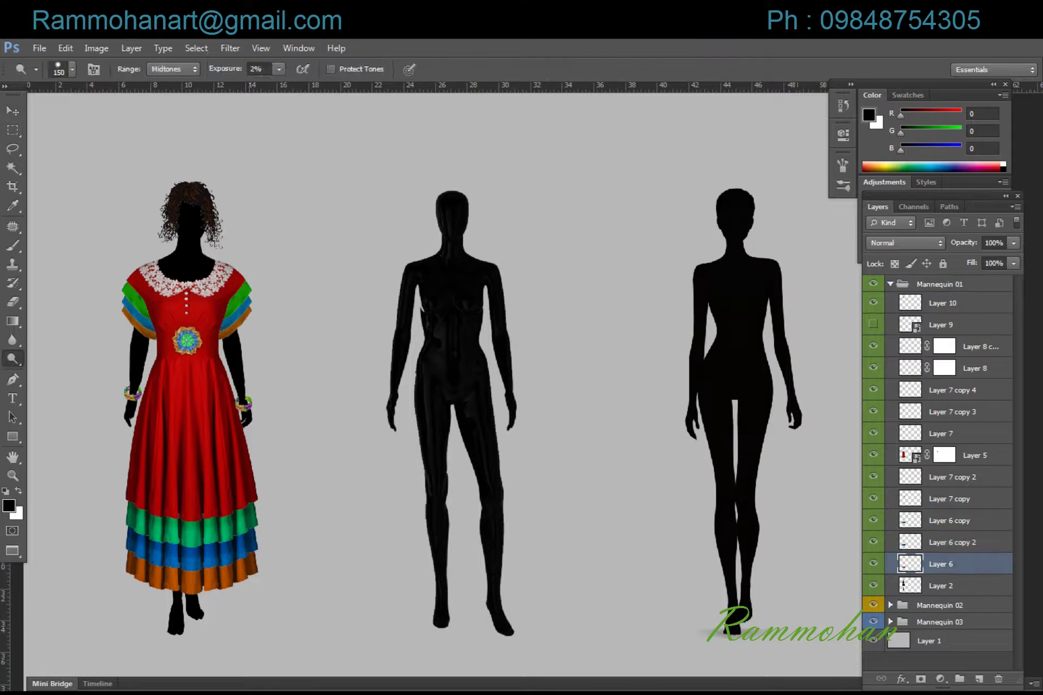
mouse_move(248, 563)
left_mouse_down()
mouse_move(163, 572)
mouse_move(135, 559)
left_mouse_up()
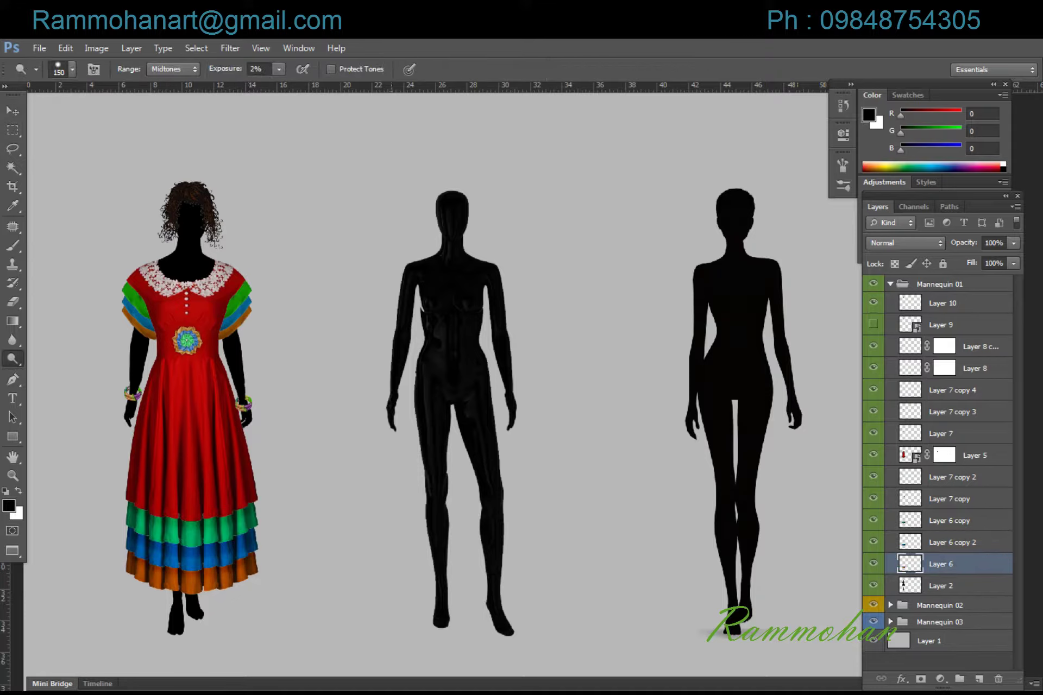
key("v")
key("alt+bracketright")
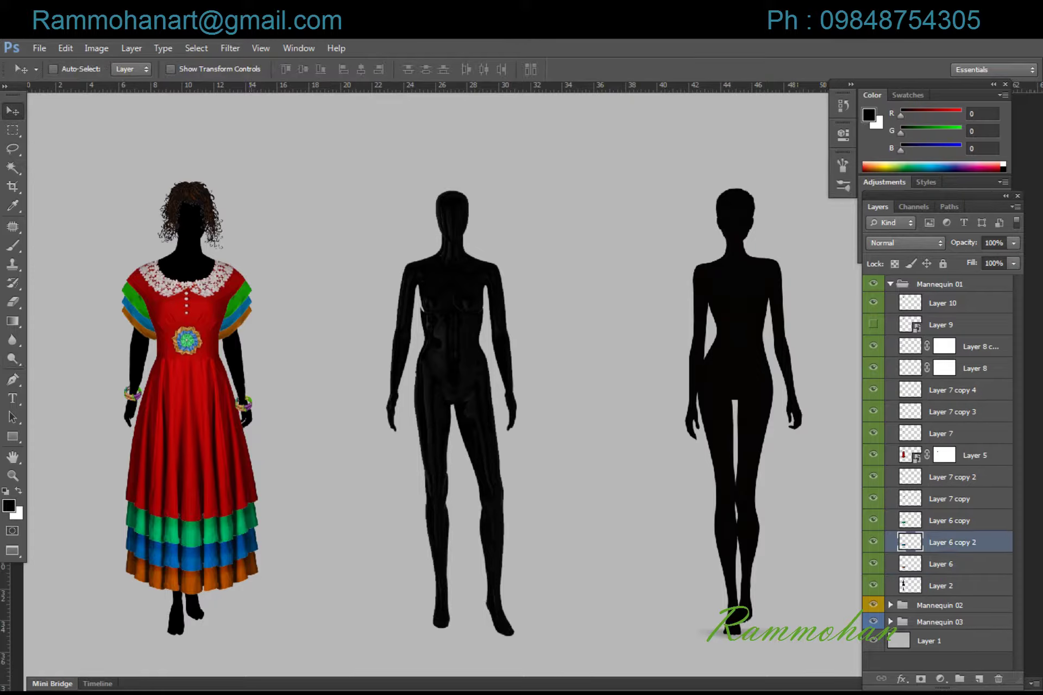
key("o")
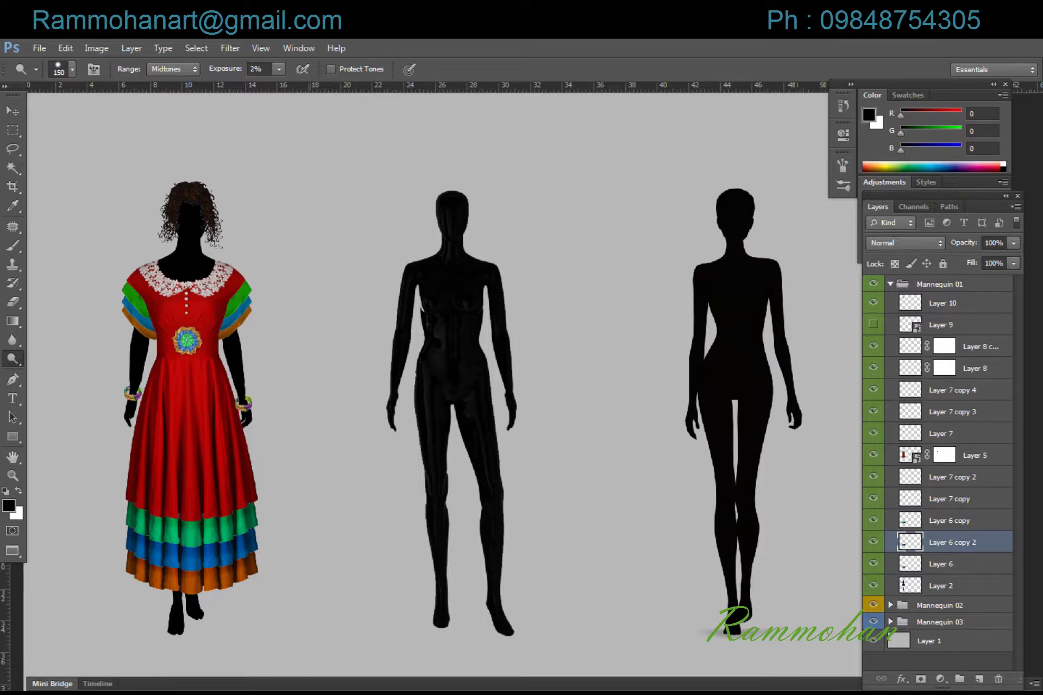
Shade the green tier's top edge, deepen the blue tier, and darken the blue-orange join.
key("alt+bracketright")
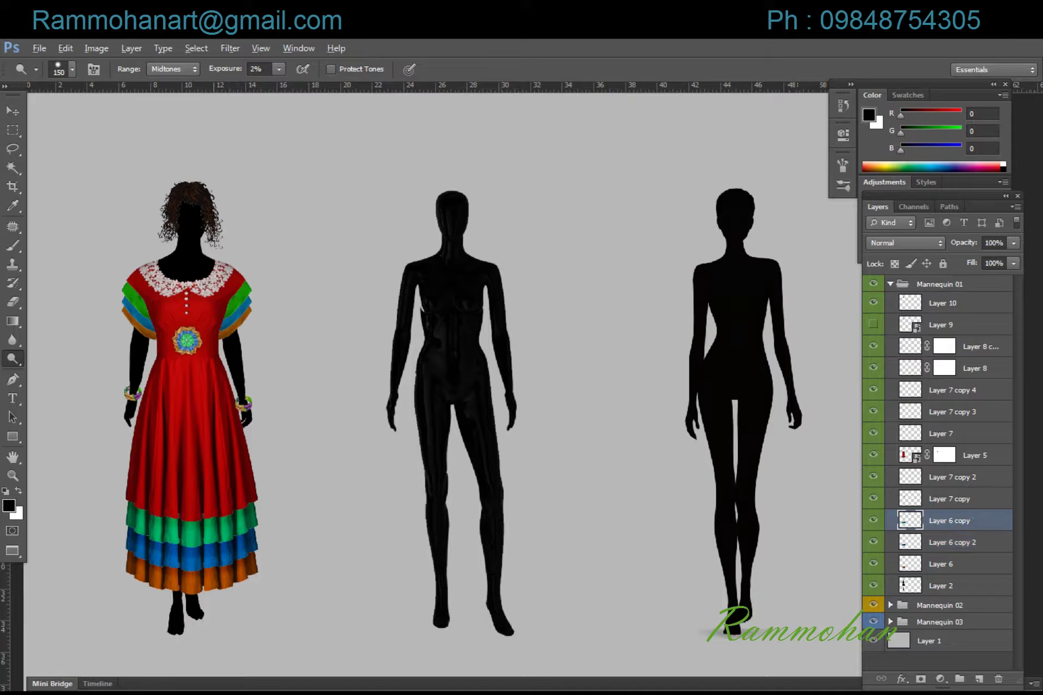
mouse_move(230, 518)
left_mouse_down()
mouse_move(182, 524)
mouse_move(129, 505)
mouse_move(200, 526)
mouse_move(137, 519)
left_mouse_up()
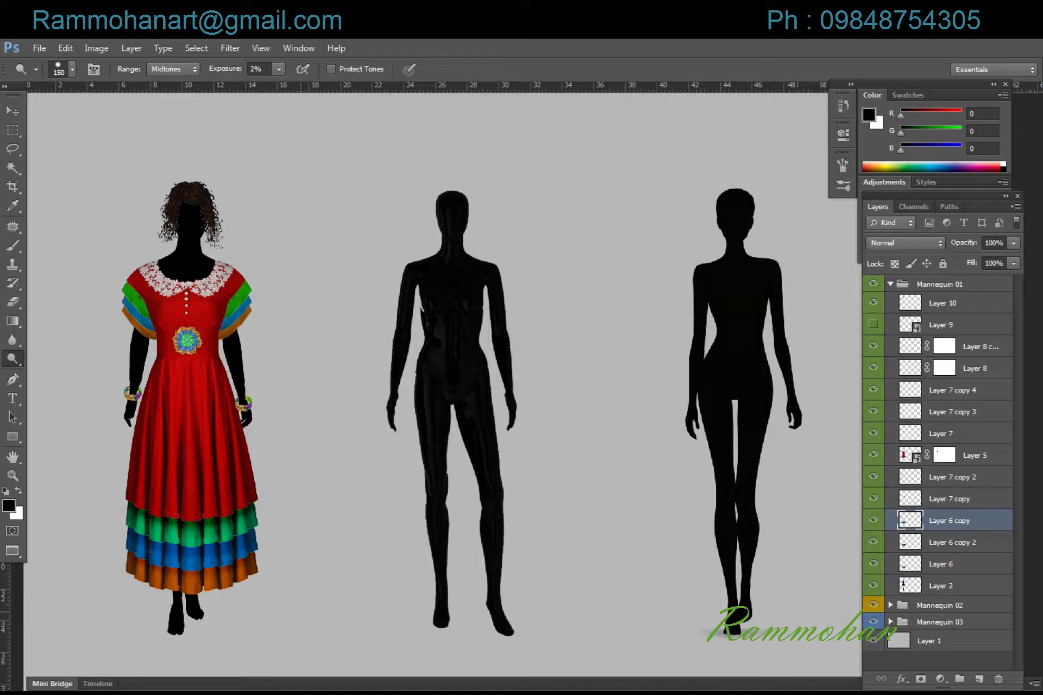
key("alt+bracketleft")
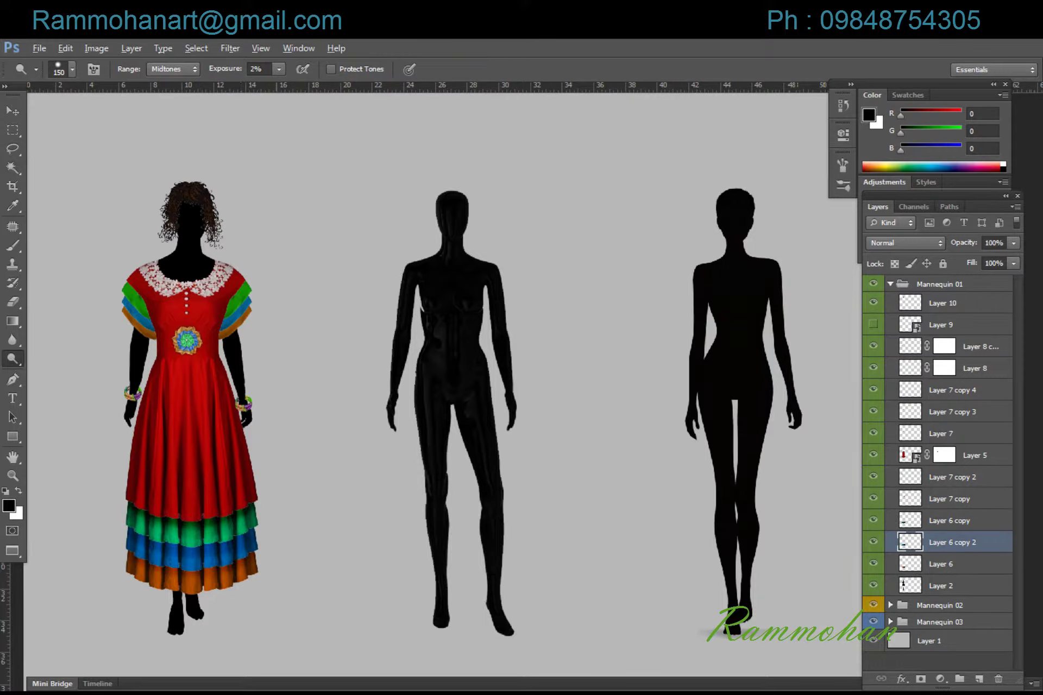
left_click_drag(176, 549, 133, 542)
key("alt+bracketleft")
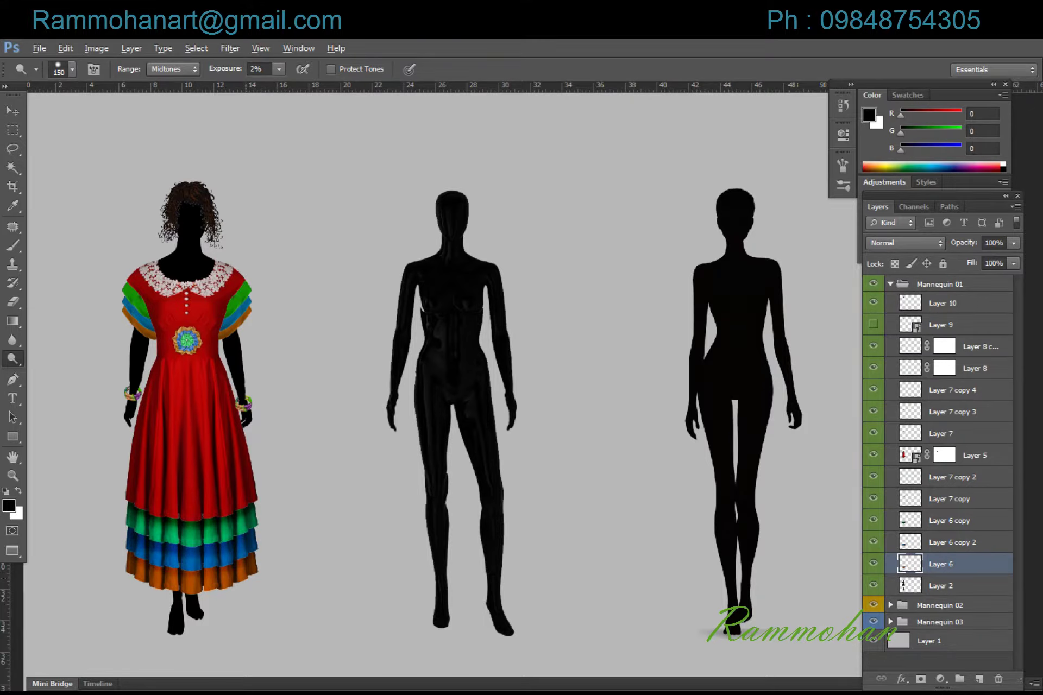
left_click_drag(172, 571, 136, 562)
Select Layer 7 copy, toggle layer visibility to identify contents, and reduce the brush to 10.
key("v")
left_click(949, 498)
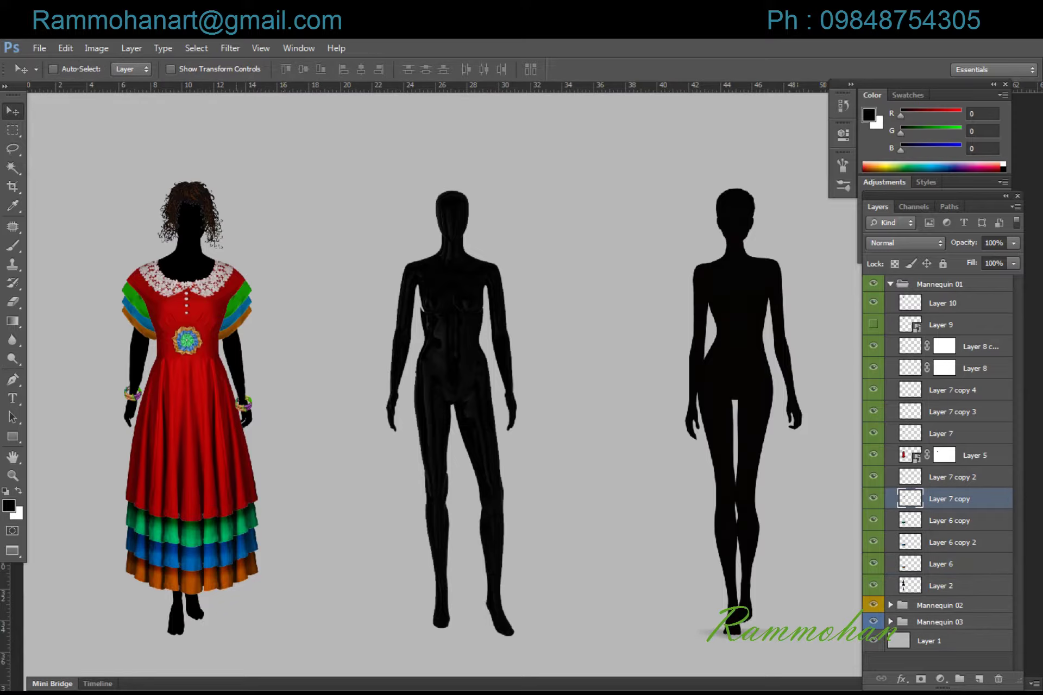
key("o")
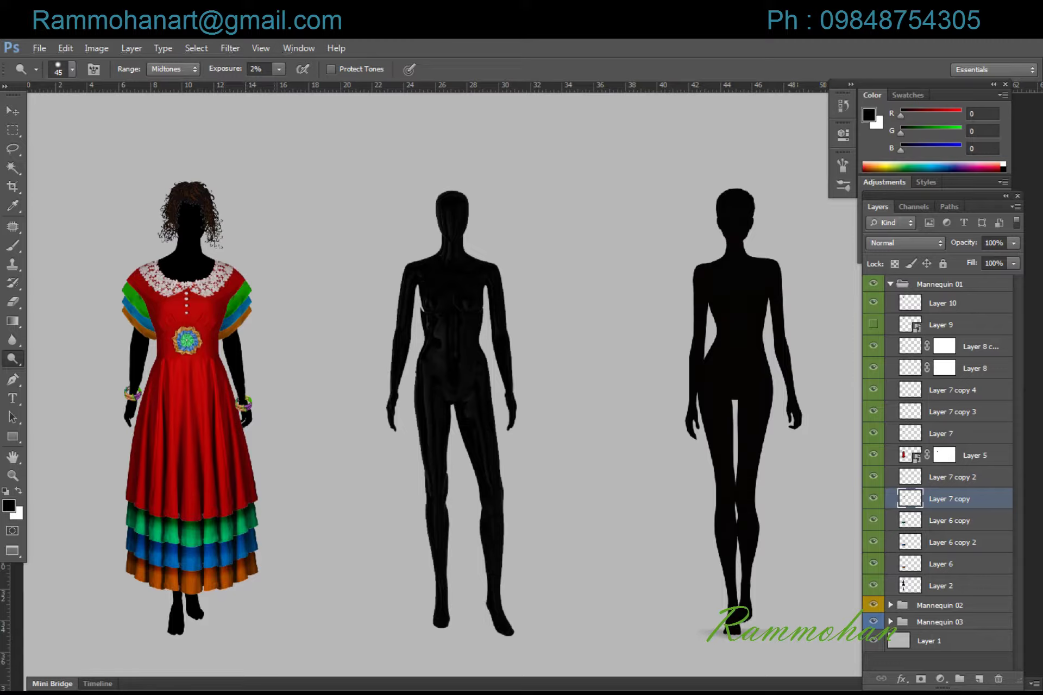
key("v")
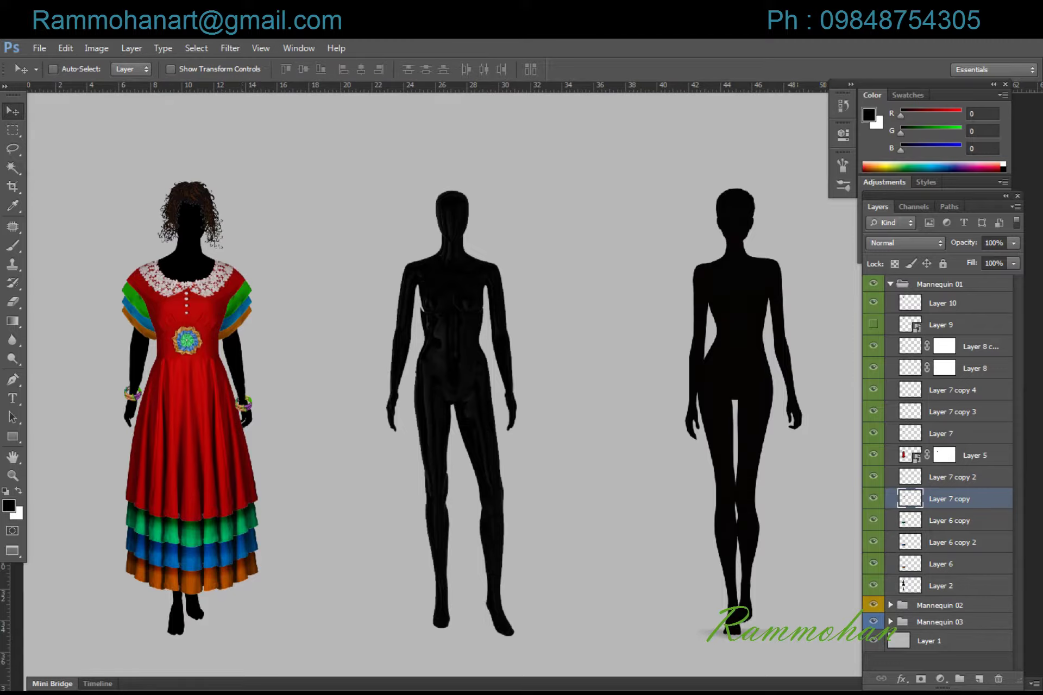
left_click(874, 476)
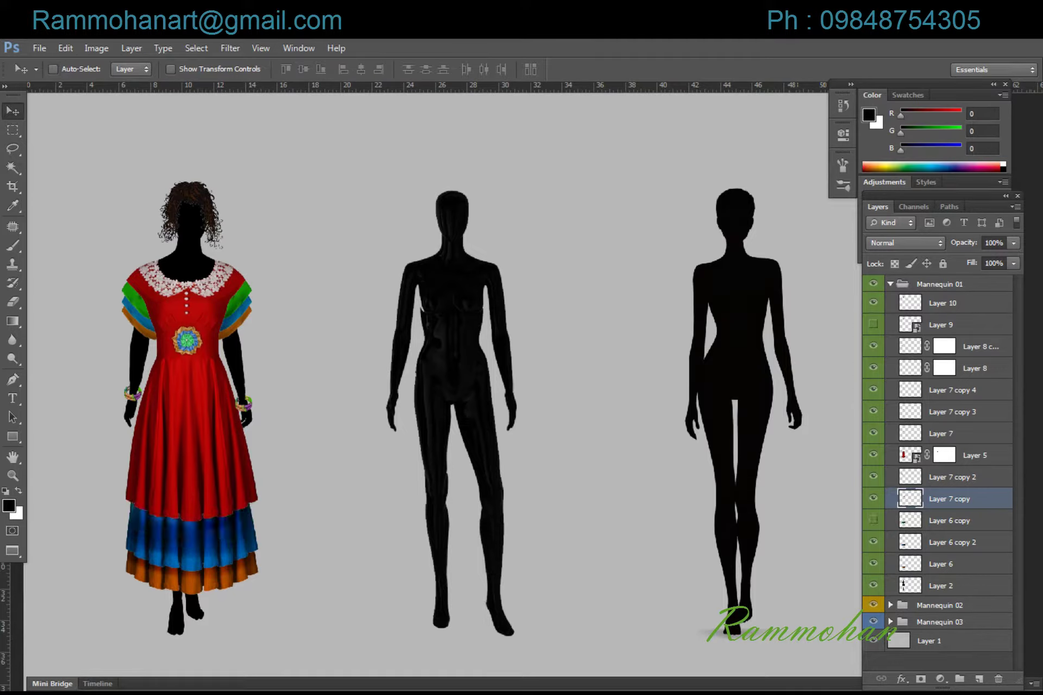
left_click(873, 498)
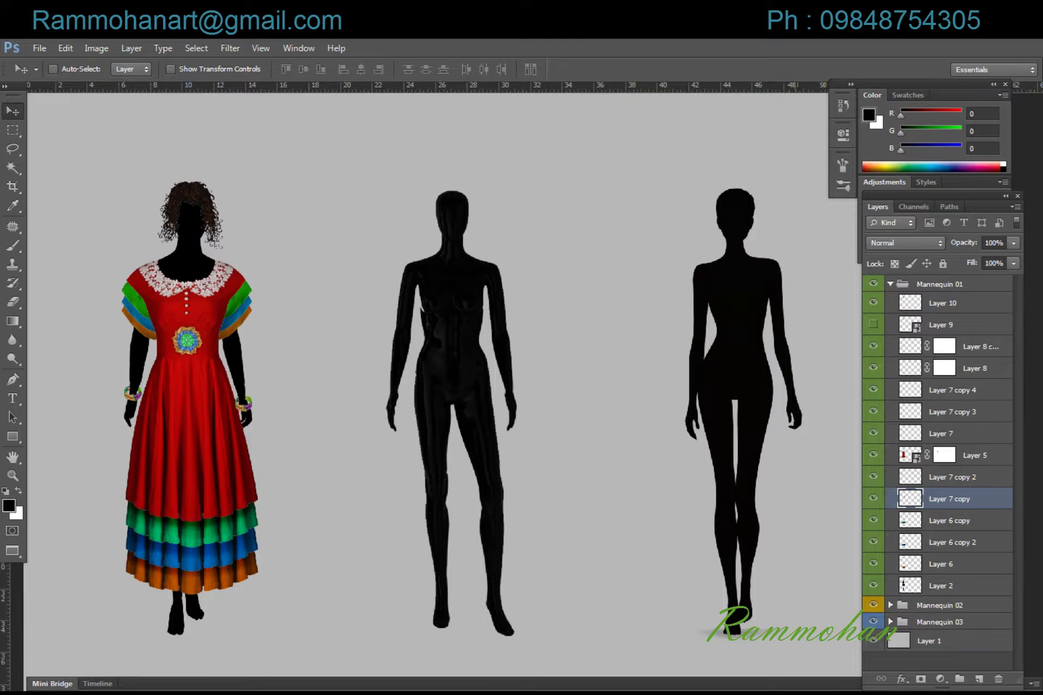
key("o")
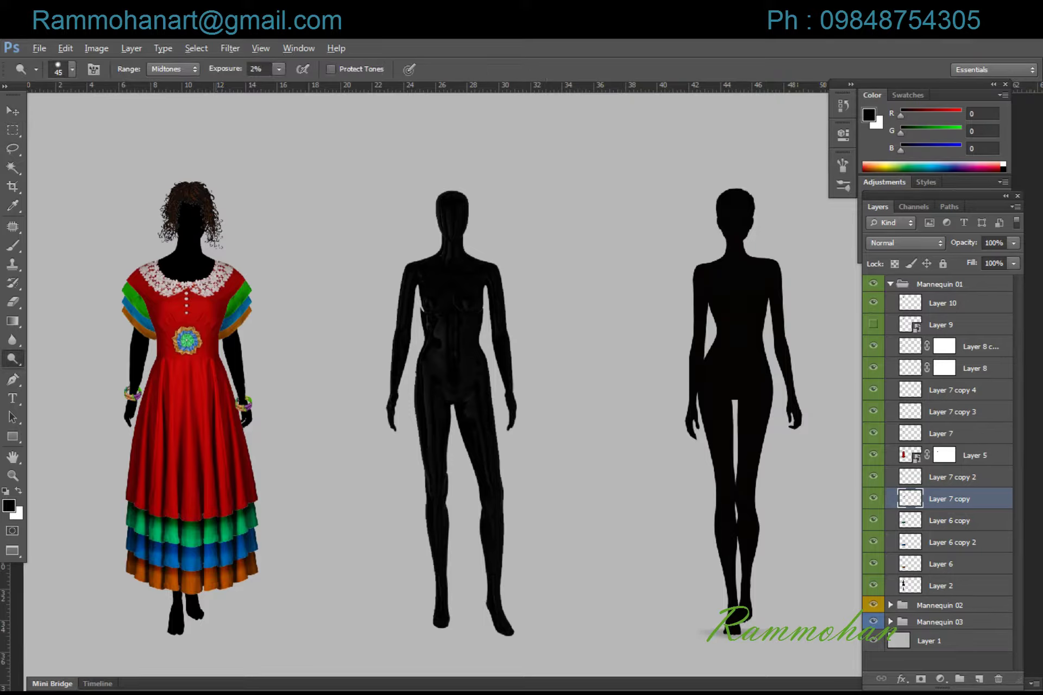
key("bracketleft")
key("bracketleft")
key("bracketleft")
key("alt")
Shade the dress's left side, merge Layer 7 copy 2 down, and darken the right bodice edge.
key("alt+bracketright")
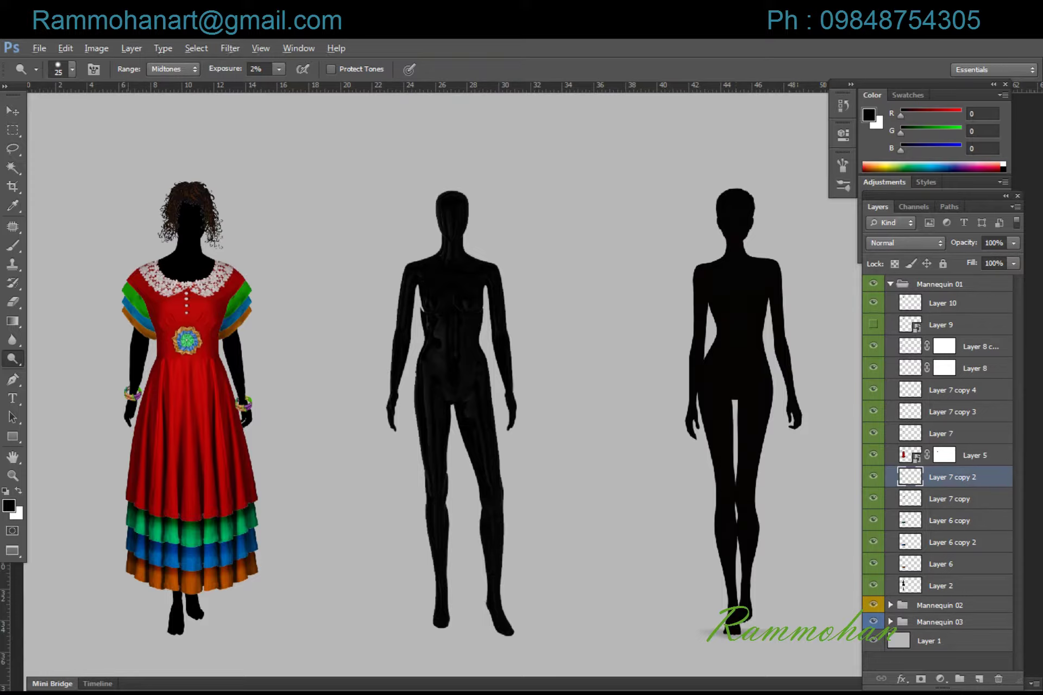
left_click(147, 331)
left_click(151, 326)
key("ctrl+e")
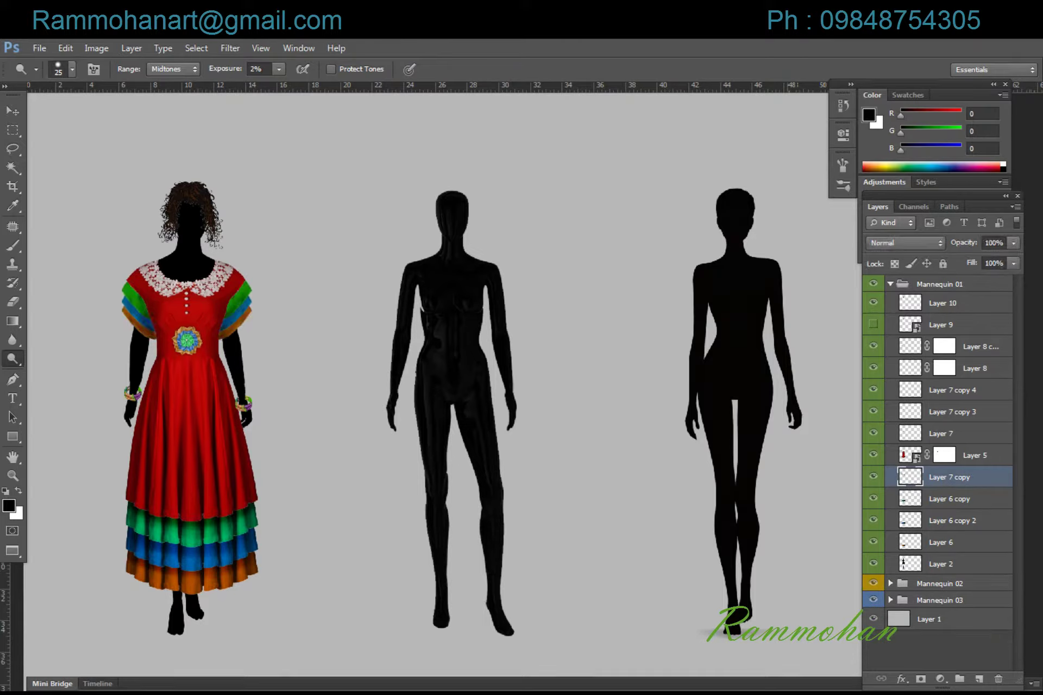
key("alt")
key("alt")
left_click_drag(230, 313, 230, 330)
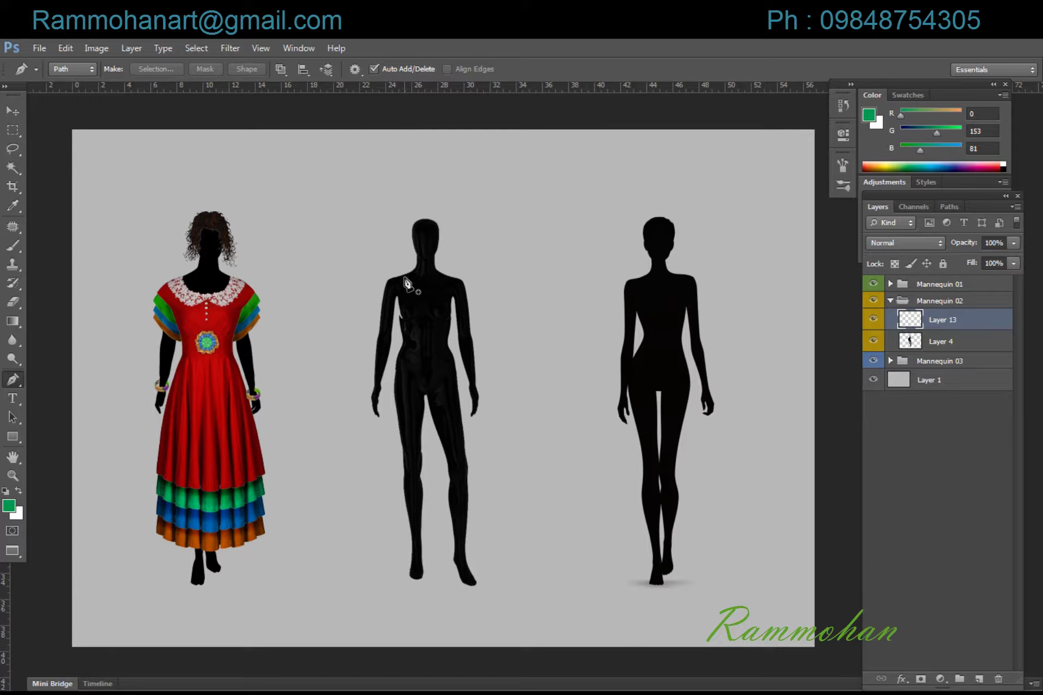
Place curved pen anchors from the shoulder down the chest and waist to the hip.
left_click(421, 323)
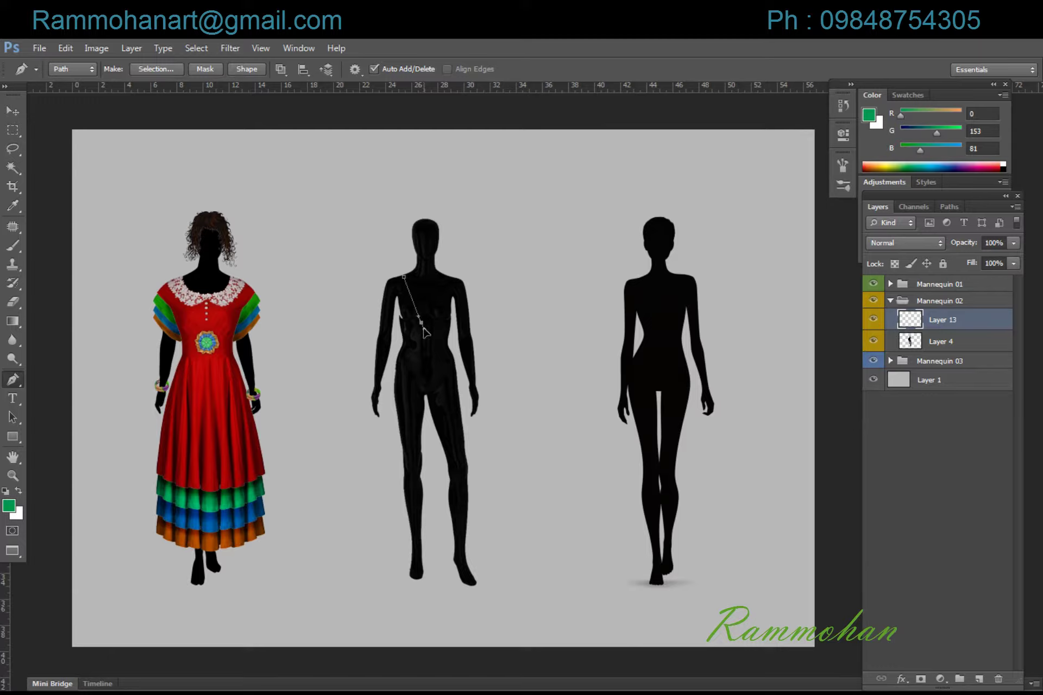
left_click_drag(423, 328, 427, 330)
left_click_drag(460, 404, 475, 471)
left_click(444, 354)
left_click_drag(452, 357, 458, 362)
left_click_drag(463, 419, 477, 484)
left_click(422, 325)
left_click(405, 277)
left_click_drag(407, 277, 418, 290)
Extend the path down the leg to the foot and curve it along the hem.
left_click(462, 419)
left_click_drag(468, 471, 468, 478)
left_click(476, 571)
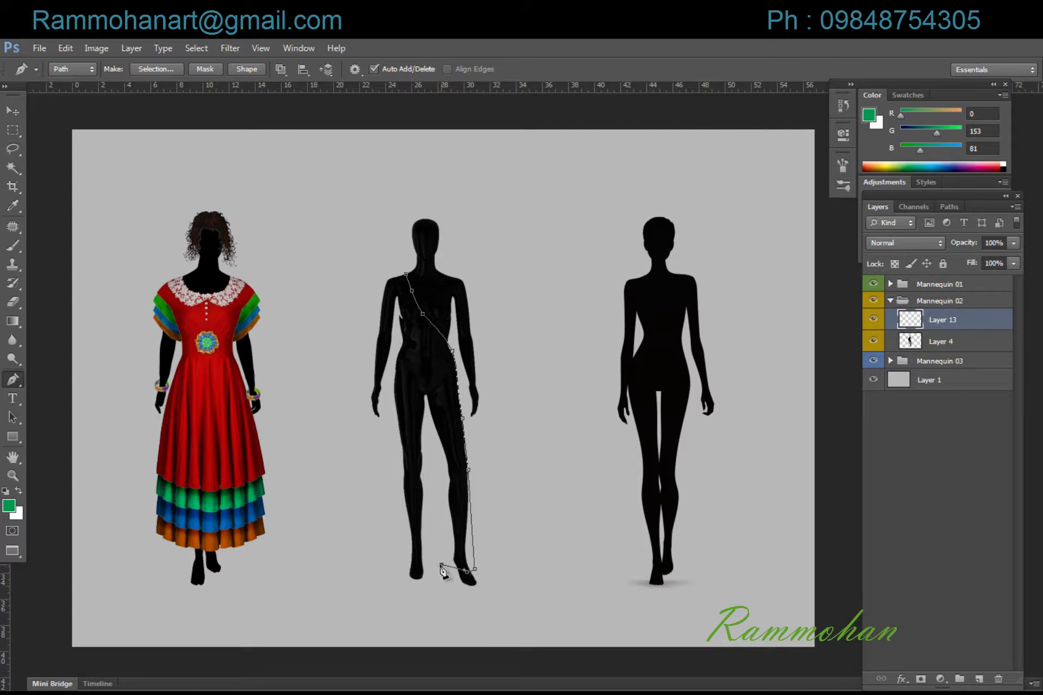
left_click_drag(441, 565, 435, 568)
left_click_drag(428, 573, 396, 564)
Run the outline up the left leg and hip, closing it at the shoulder.
left_click(390, 437)
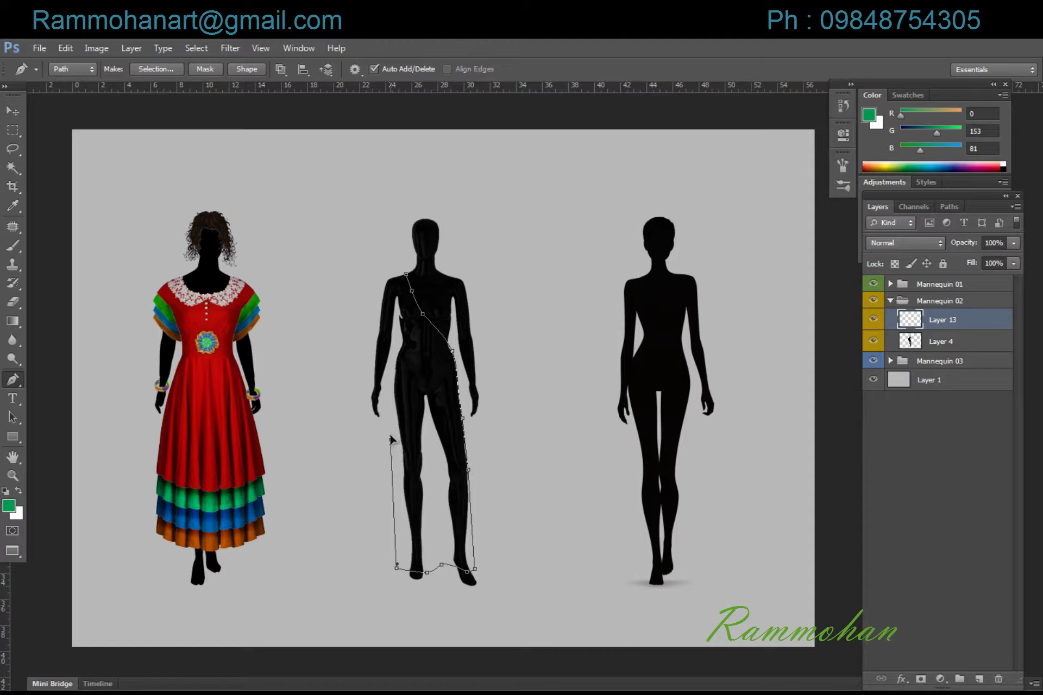
left_click(393, 491)
left_click_drag(394, 492, 396, 491)
left_click_drag(390, 440, 394, 421)
left_click_drag(398, 353, 404, 338)
left_click(401, 302)
left_click(406, 274)
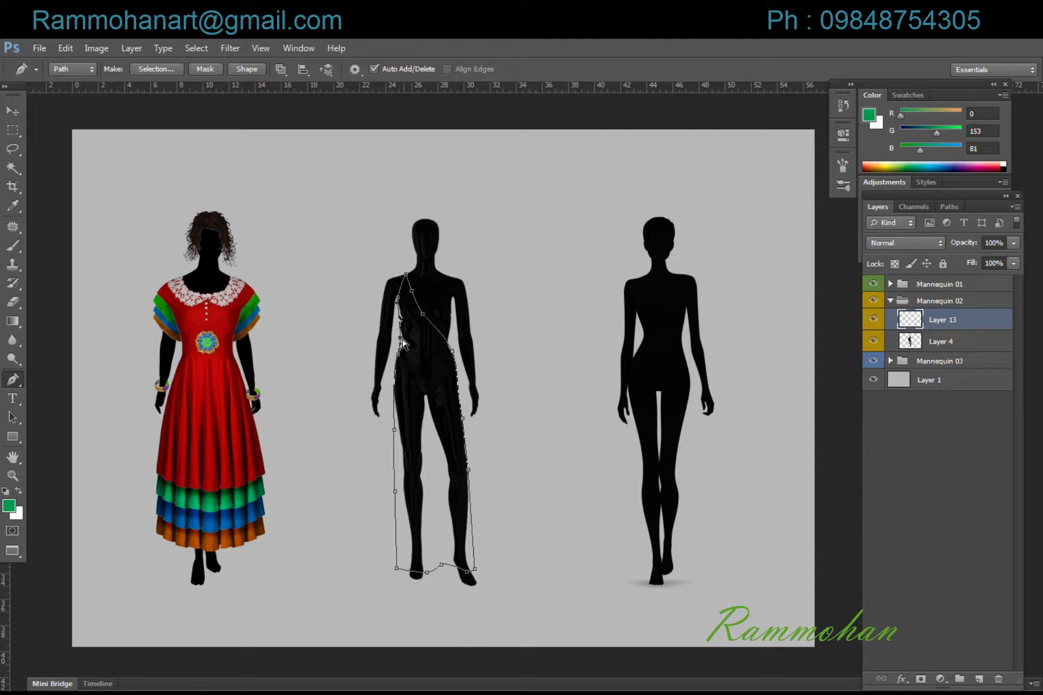
Refine the curves at the left waist, the hem corners and the left-leg edge.
left_click_drag(403, 342, 402, 320)
left_click_drag(429, 576, 416, 577)
left_click_drag(434, 563, 452, 573)
left_click_drag(396, 568, 390, 569)
left_click(395, 492)
left_click_drag(393, 495, 397, 498)
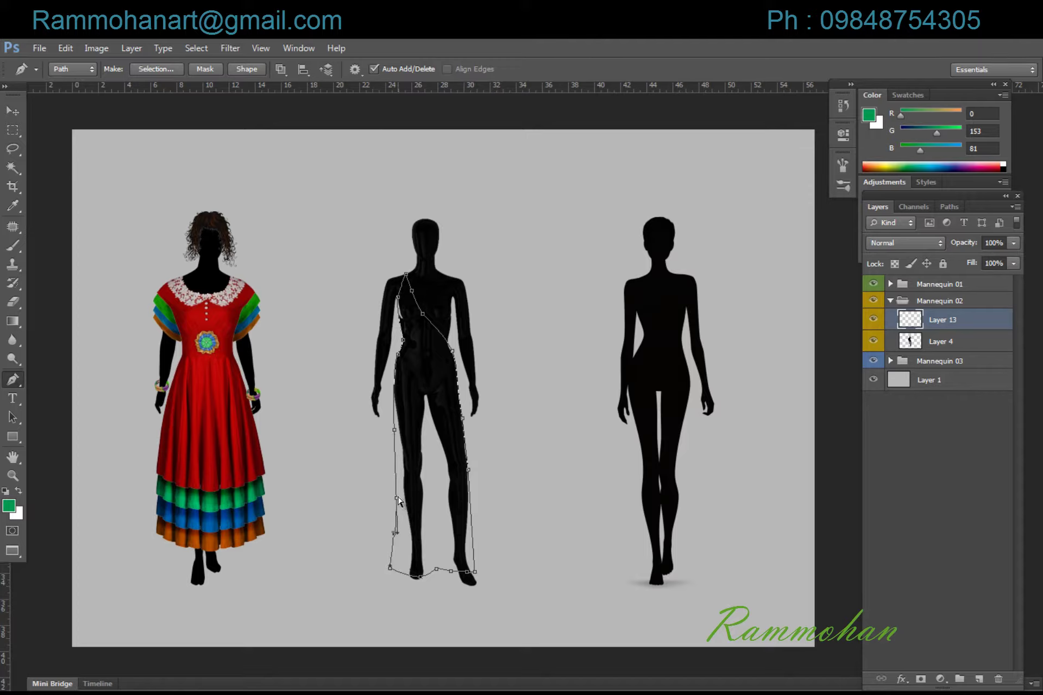
left_click_drag(398, 500, 394, 499)
Fill the gown outline with green, undo to reshape the left waist, then refill and deselect.
key("ctrl+Return")
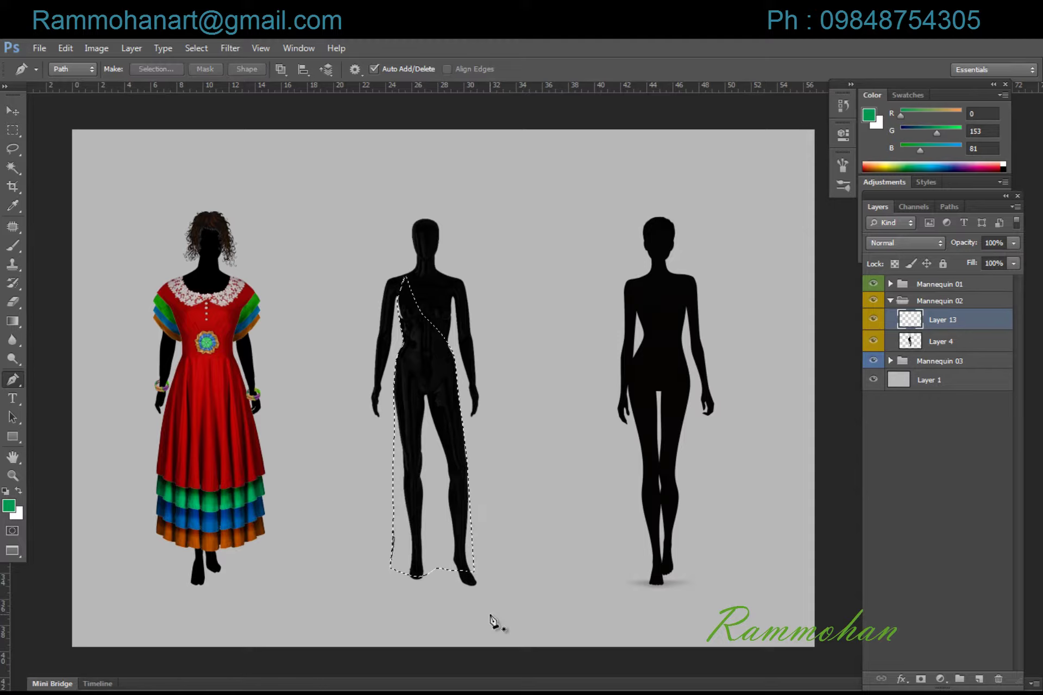
key("alt+BackSpace")
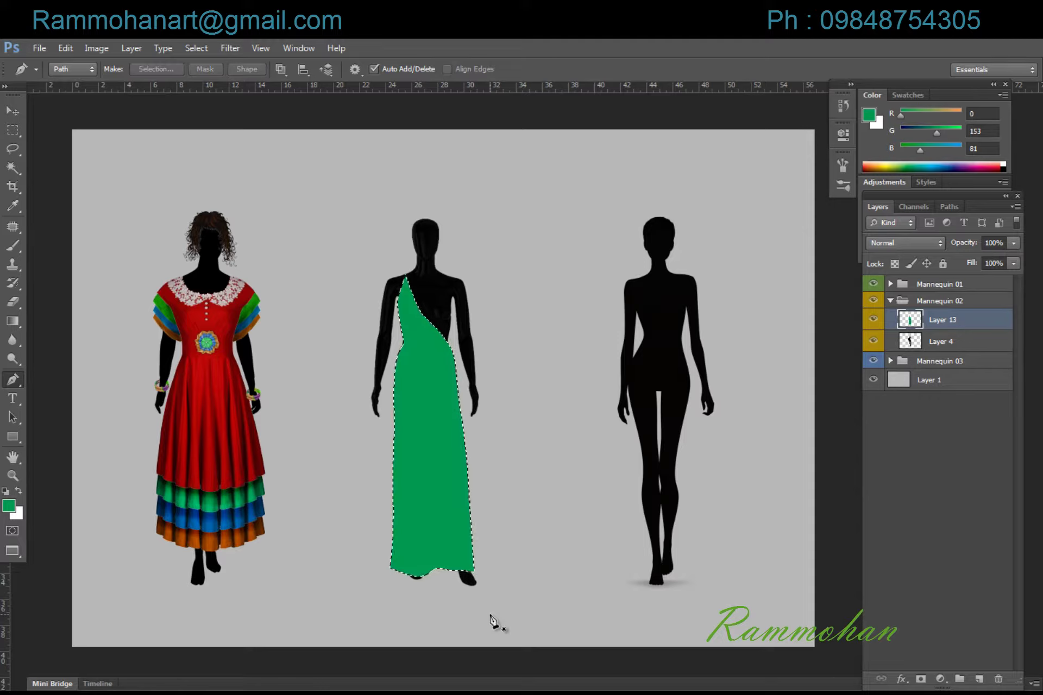
key("ctrl+d")
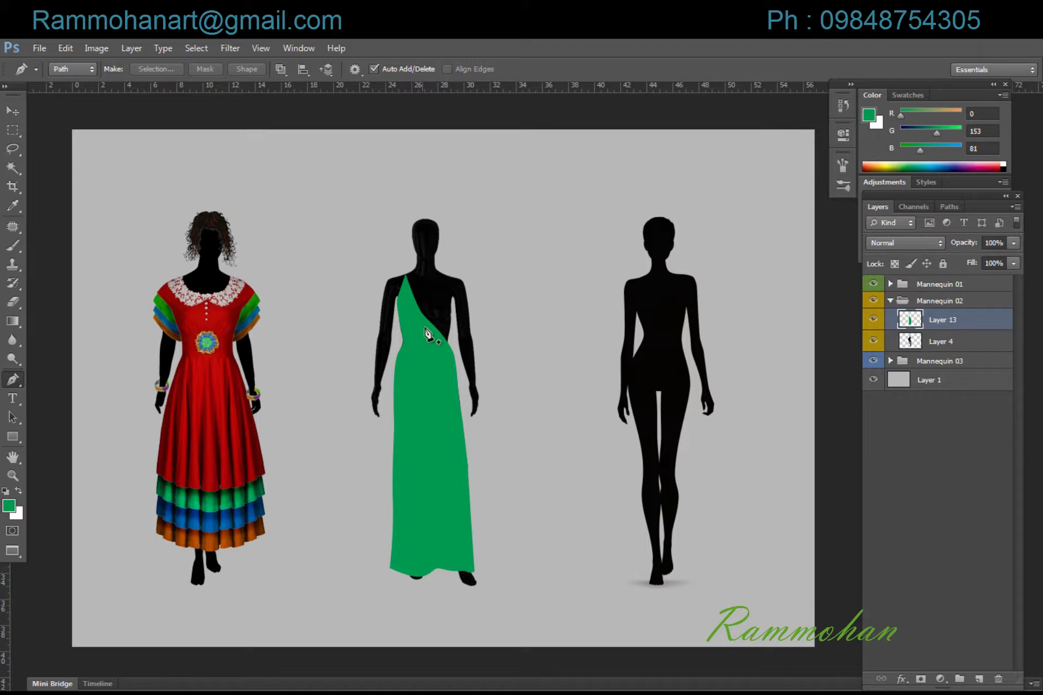
key("ctrl+alt+z")
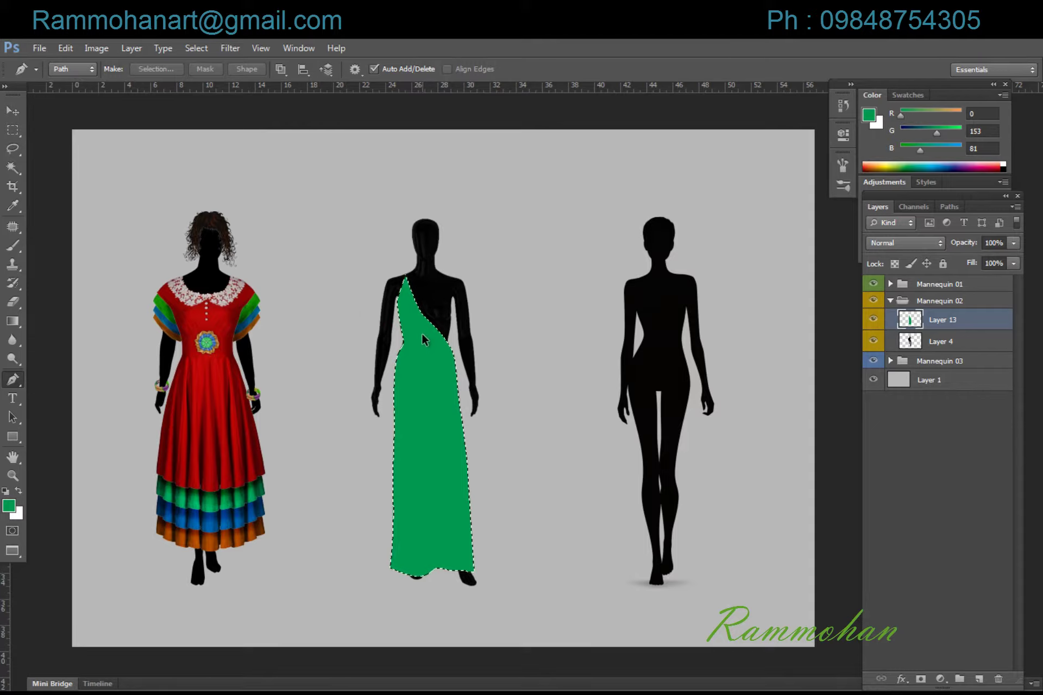
key("ctrl+alt+z")
key("ctrl+alt+z")
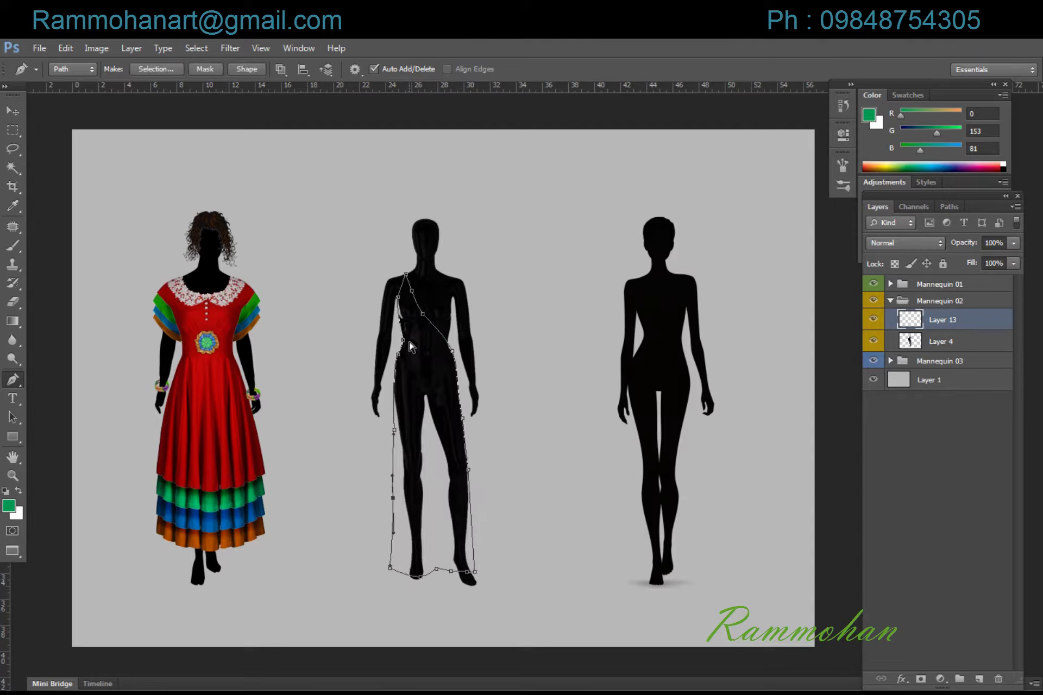
left_click_drag(410, 344, 403, 341)
key("ctrl+Return")
key("alt+BackSpace")
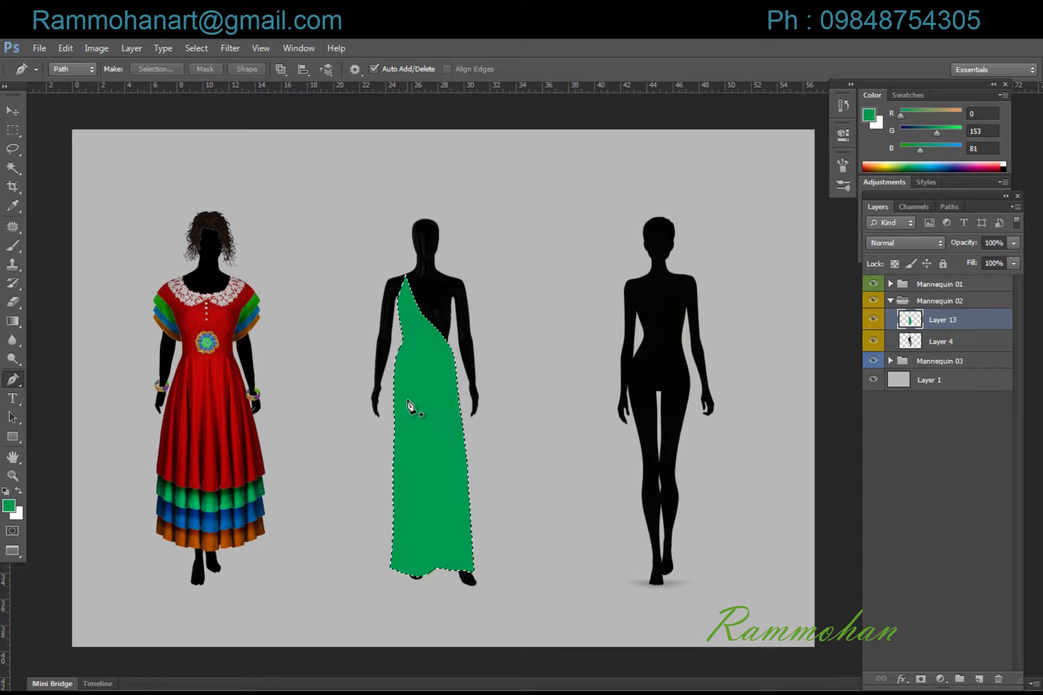
key("ctrl+d")
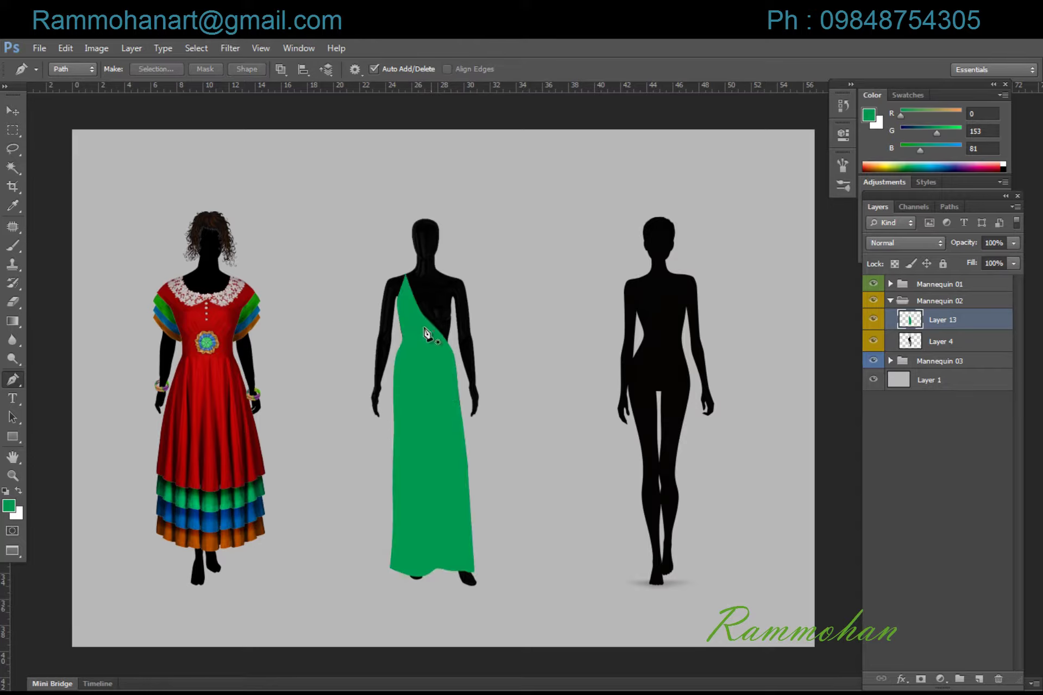
Draw a closed Pen outline for the second strap from the other shoulder down to the waist.
left_click(421, 317)
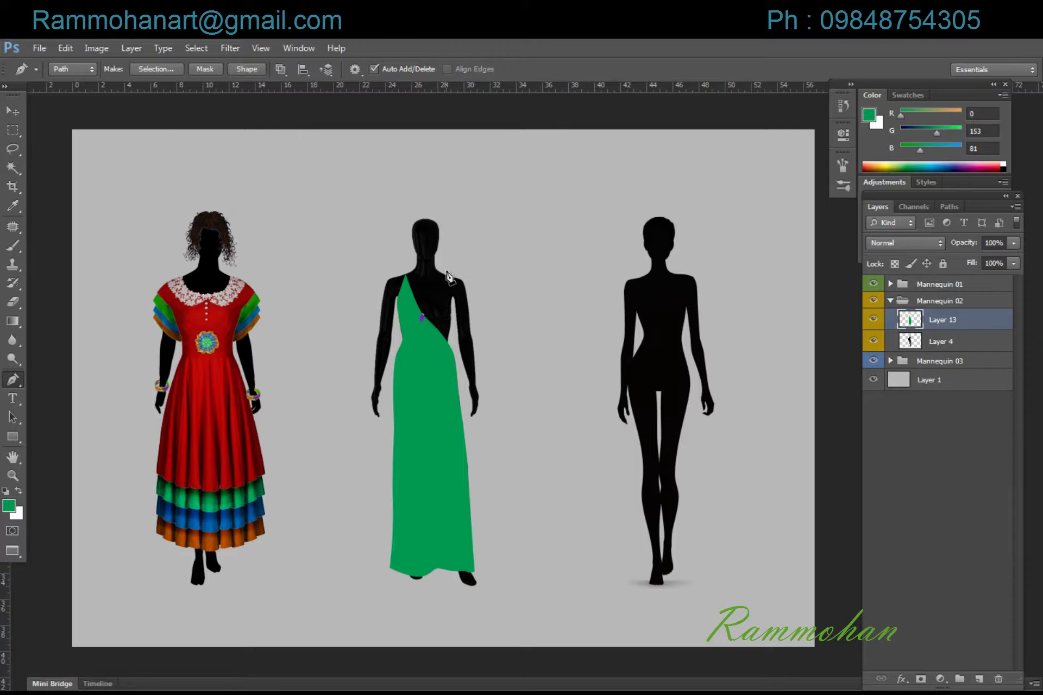
left_click_drag(440, 273, 443, 256)
left_click(422, 320)
left_click(449, 277, "ctrl")
left_click_drag(440, 273, 452, 313)
left_click(450, 351)
left_click(450, 352, "alt")
left_click(421, 360)
left_click(427, 324)
Fill the strap outline with green on new Layer 14, then deselect.
key("ctrl+Return")
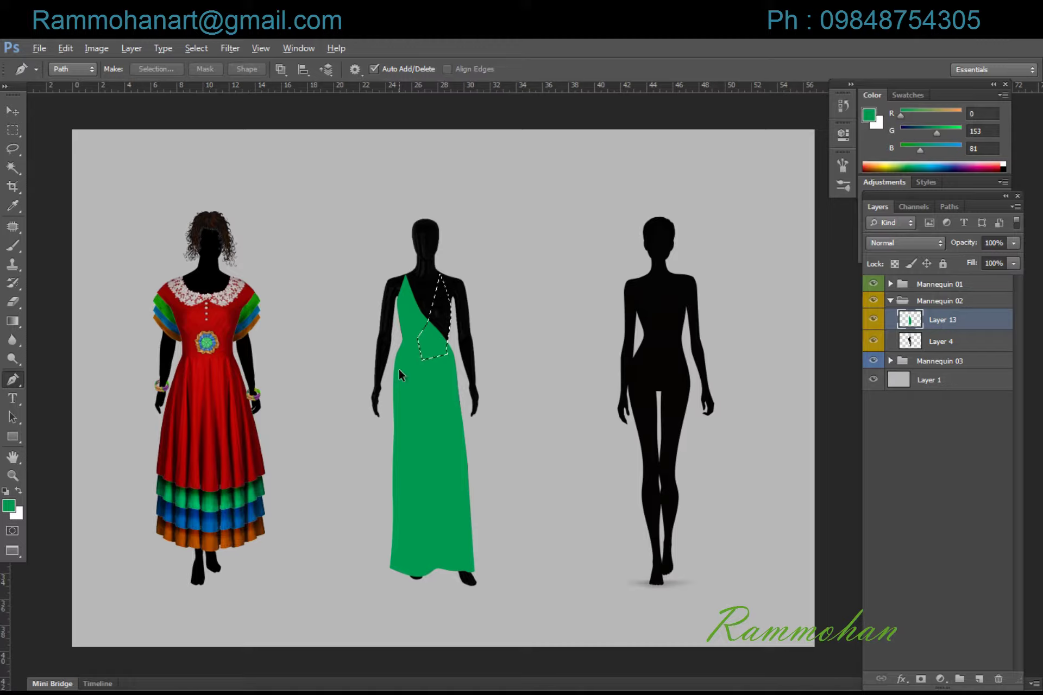
key("ctrl+shift+alt+n")
key("alt+BackSpace")
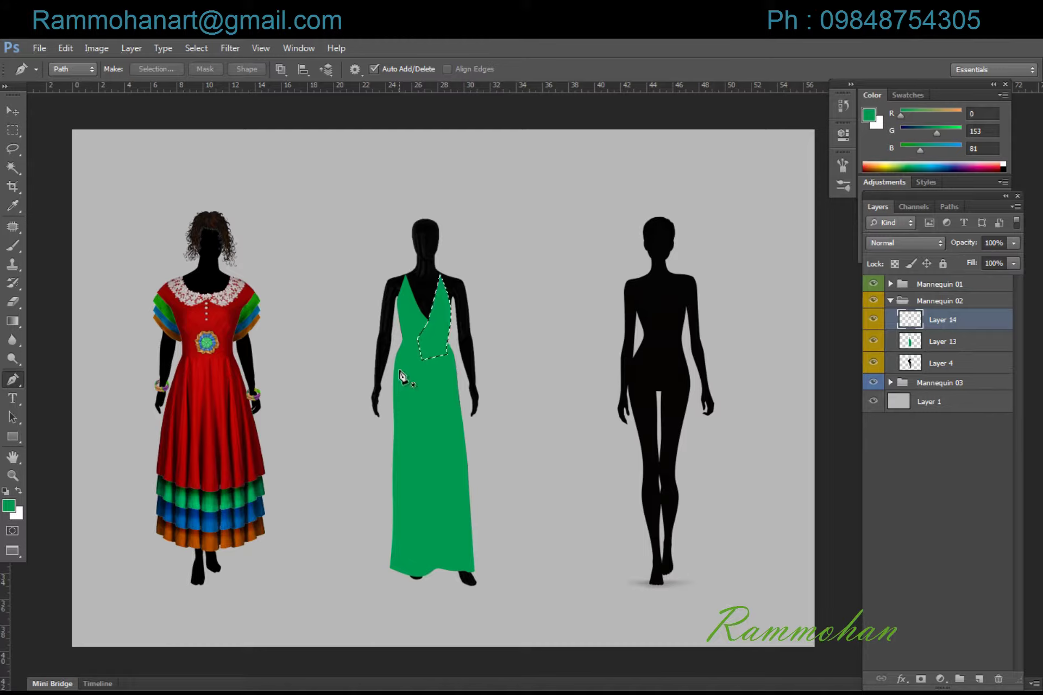
key("ctrl+d")
Move strap Layer 14 below gown Layer 13, checking with the visibility toggles.
key("ctrl+bracketleft")
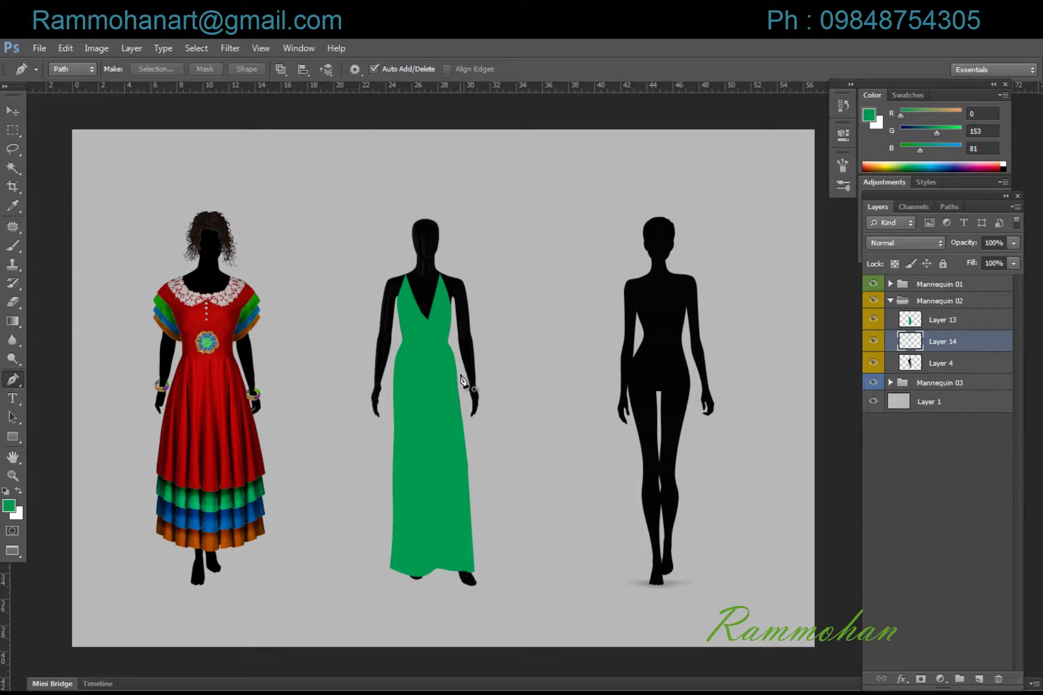
key("o")
left_click(873, 319)
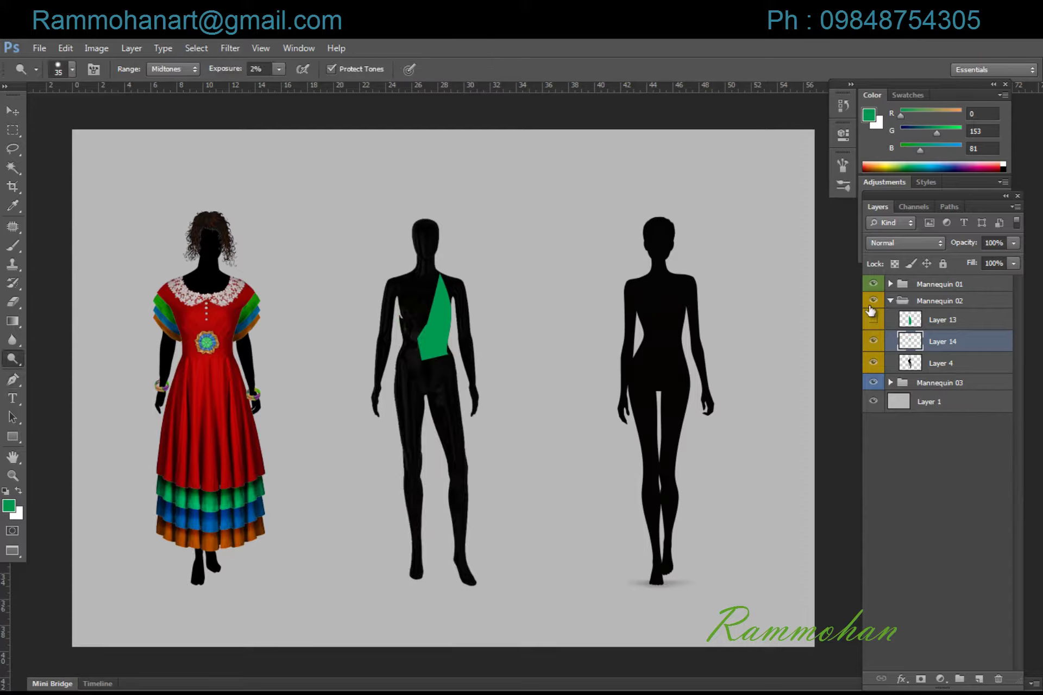
key("ctrl+bracketright")
left_click(873, 341)
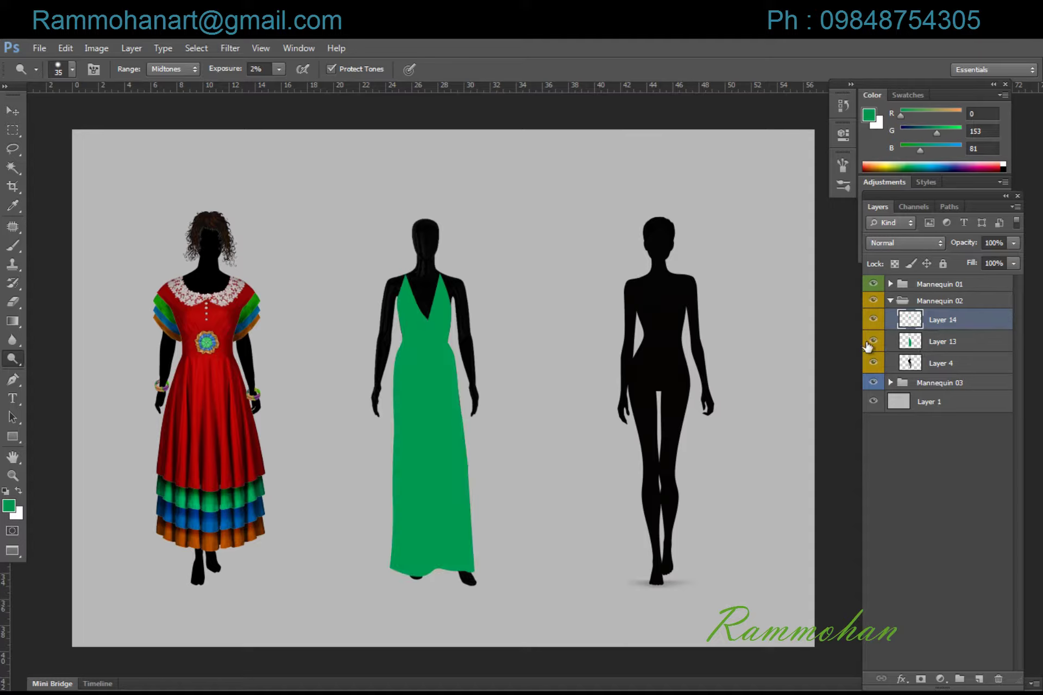
left_click_drag(950, 326, 955, 356)
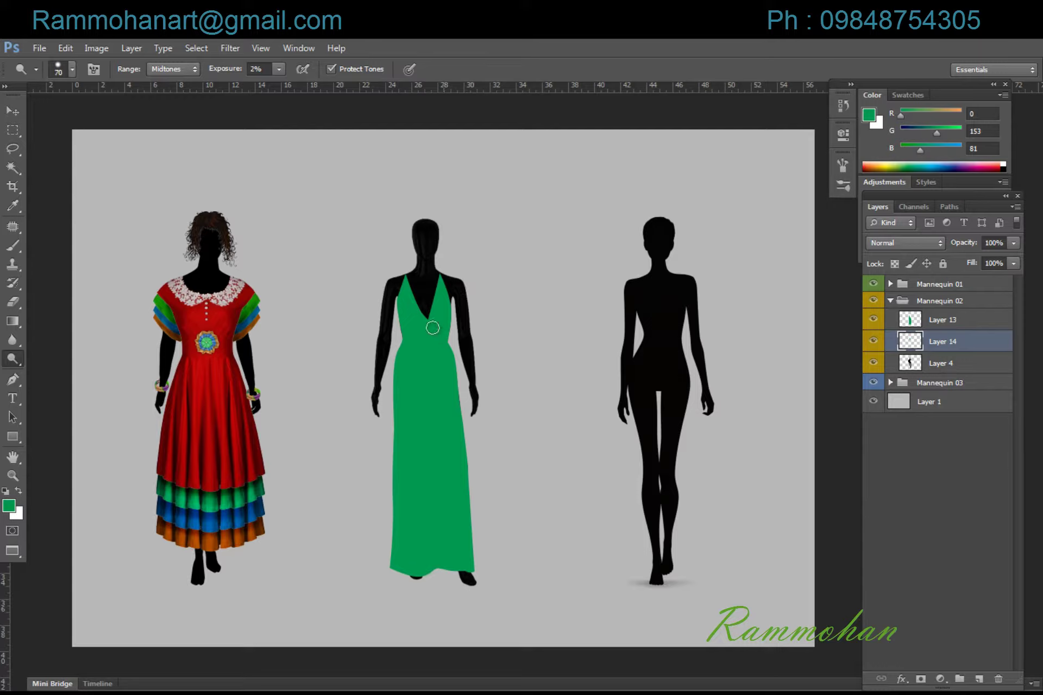
Undo the accidental merge and set gown Layer 13 to 86% opacity.
key("p")
left_click(947, 326)
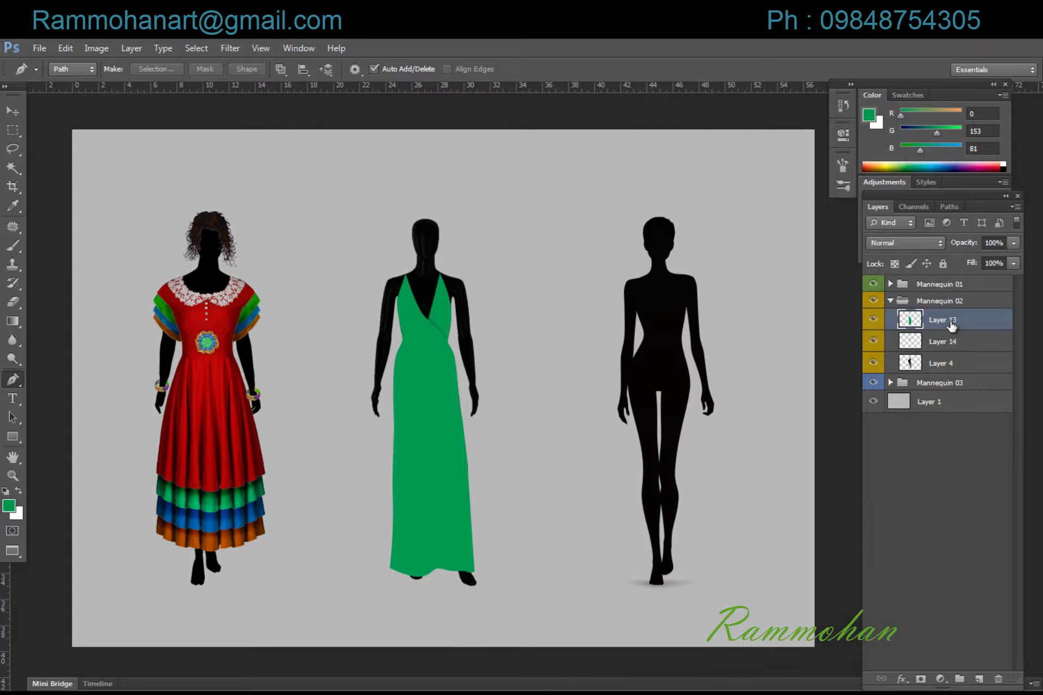
key("ctrl+e")
left_click(874, 320)
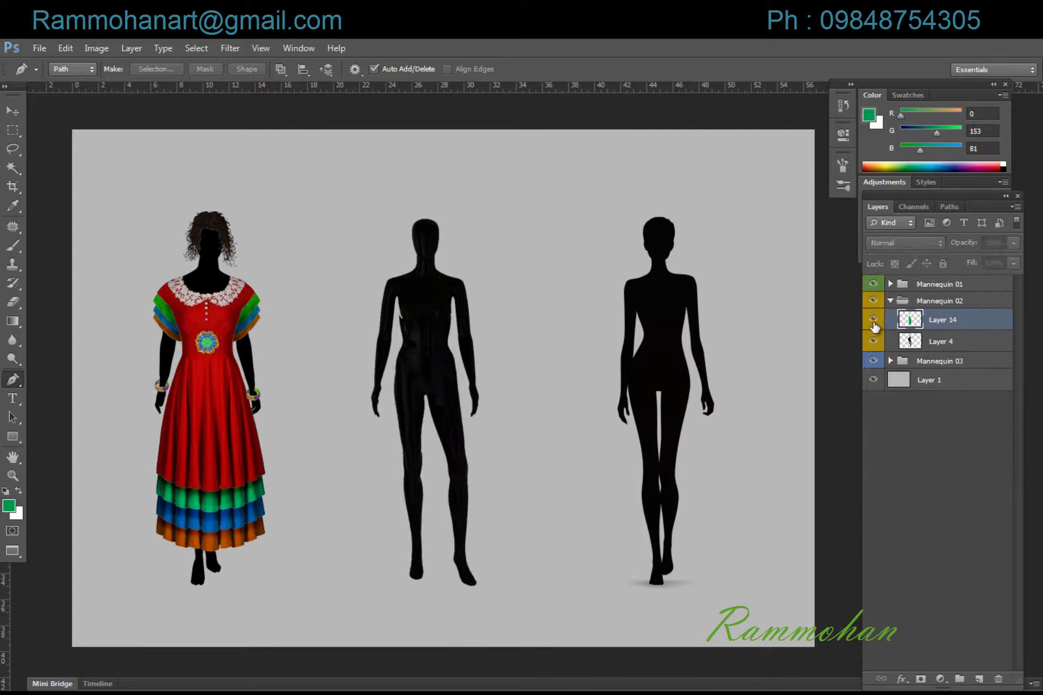
key("ctrl+z")
left_click(873, 320)
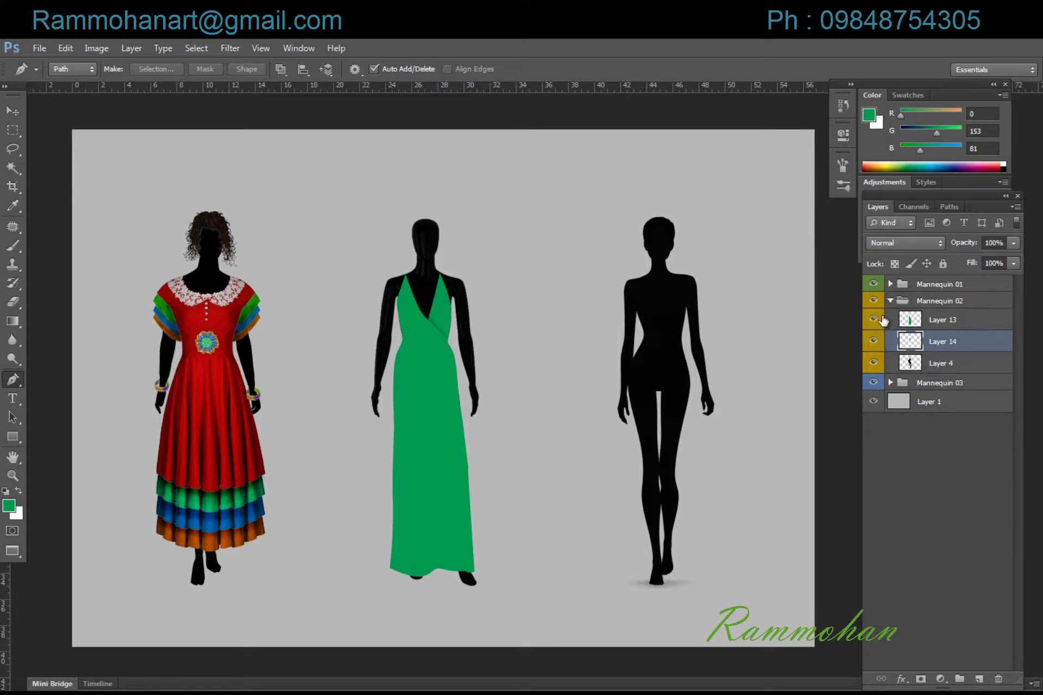
left_click(969, 321)
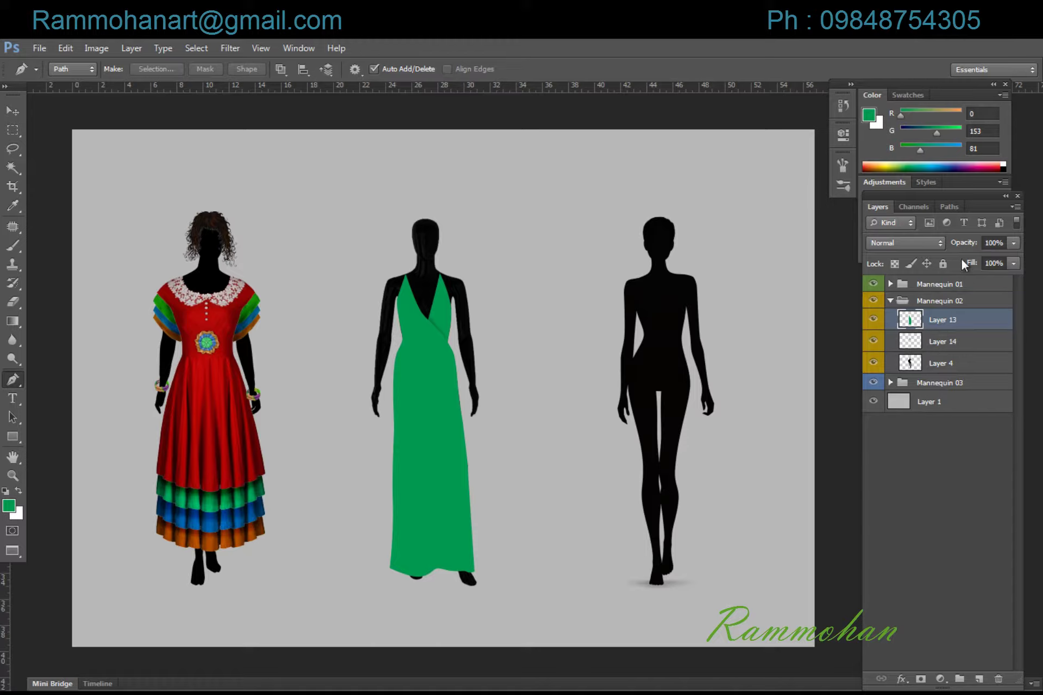
left_click_drag(965, 247, 954, 245)
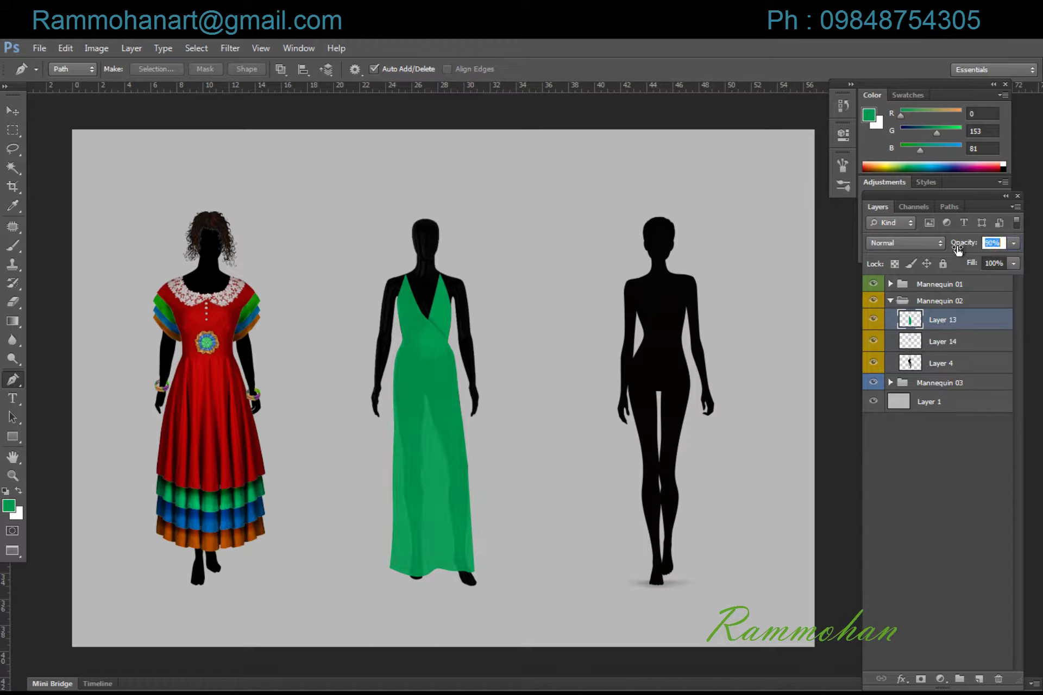
Lasso a thin strip along the gown's left side and delete it to expose the leg.
left_click(918, 361, "ctrl")
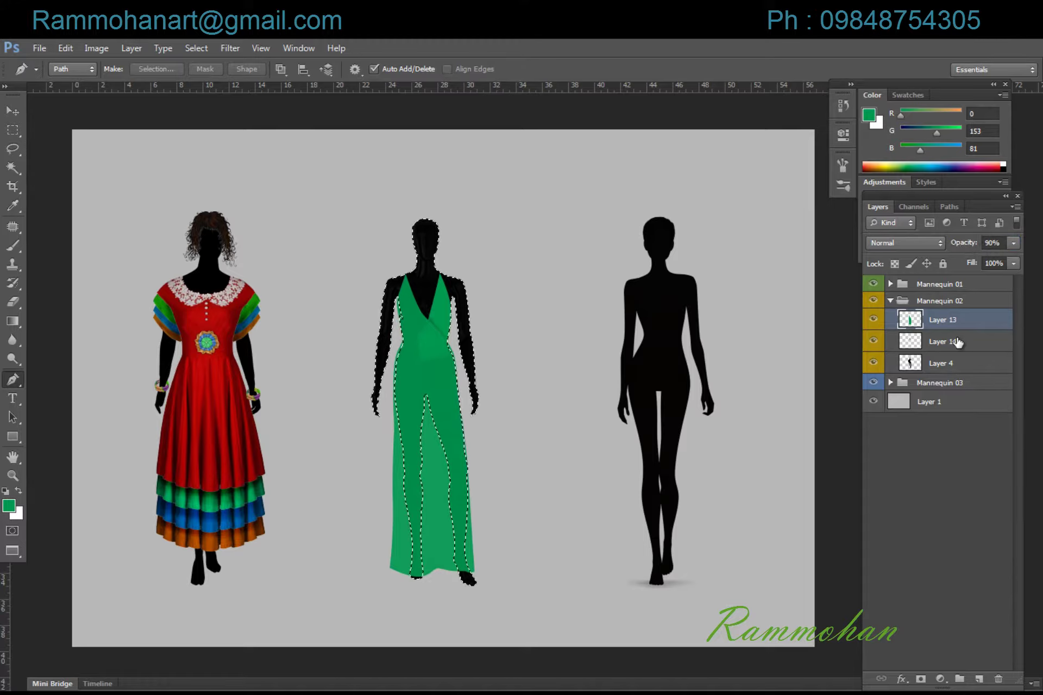
key("l")
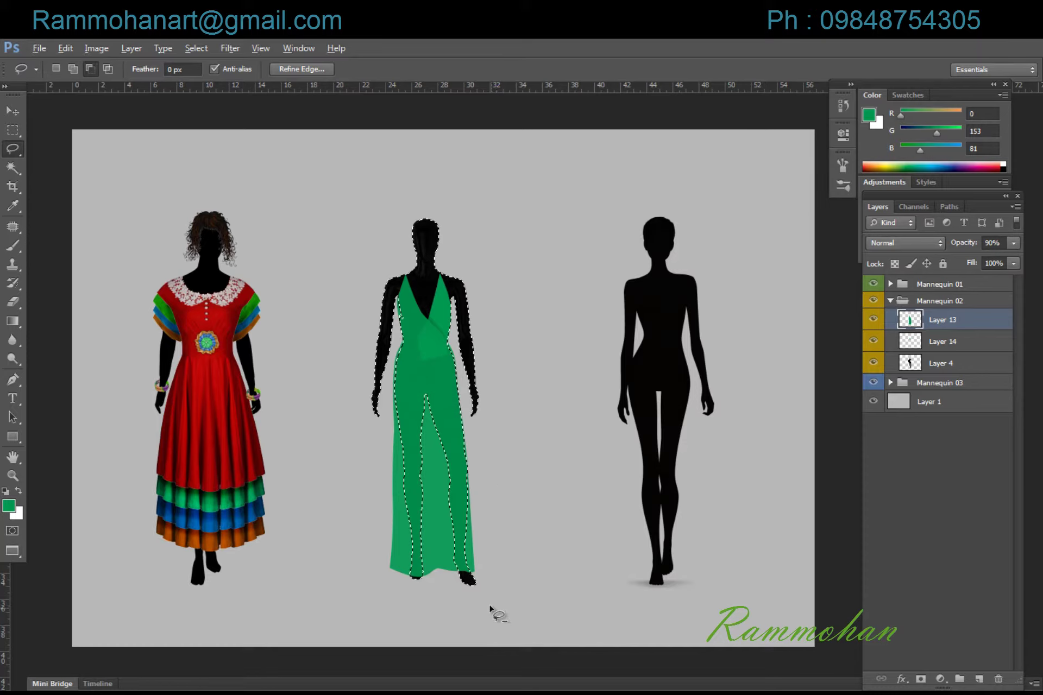
mouse_move(489, 609)
left_mouse_down()
mouse_move(441, 428)
mouse_move(507, 428)
left_mouse_up()
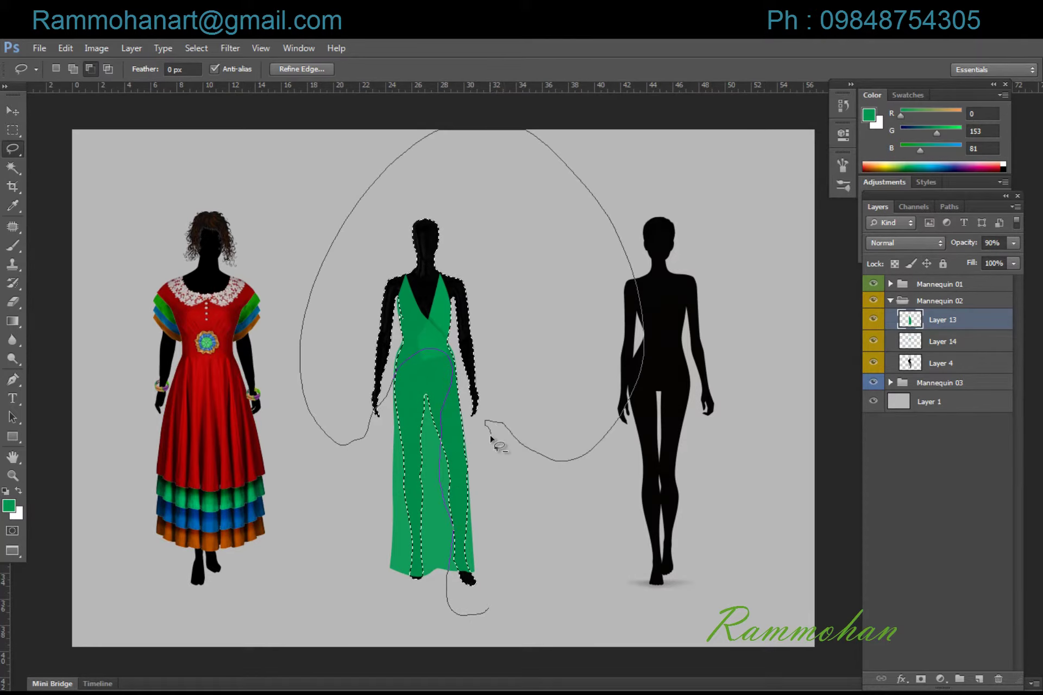
left_click_drag(507, 428, 497, 592)
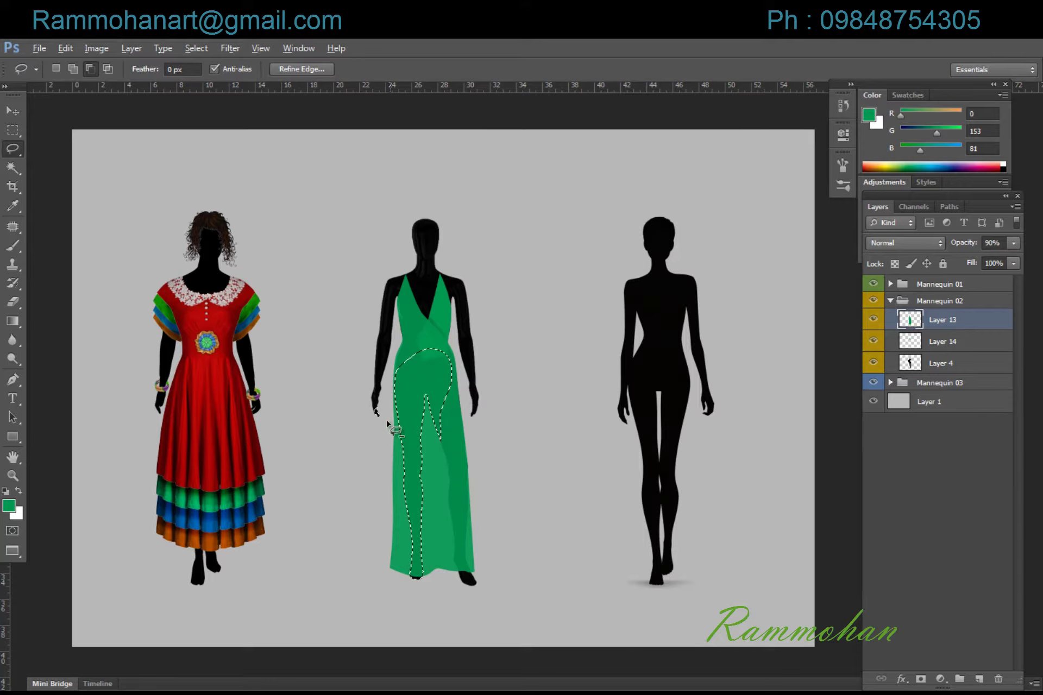
left_click_drag(388, 419, 383, 355)
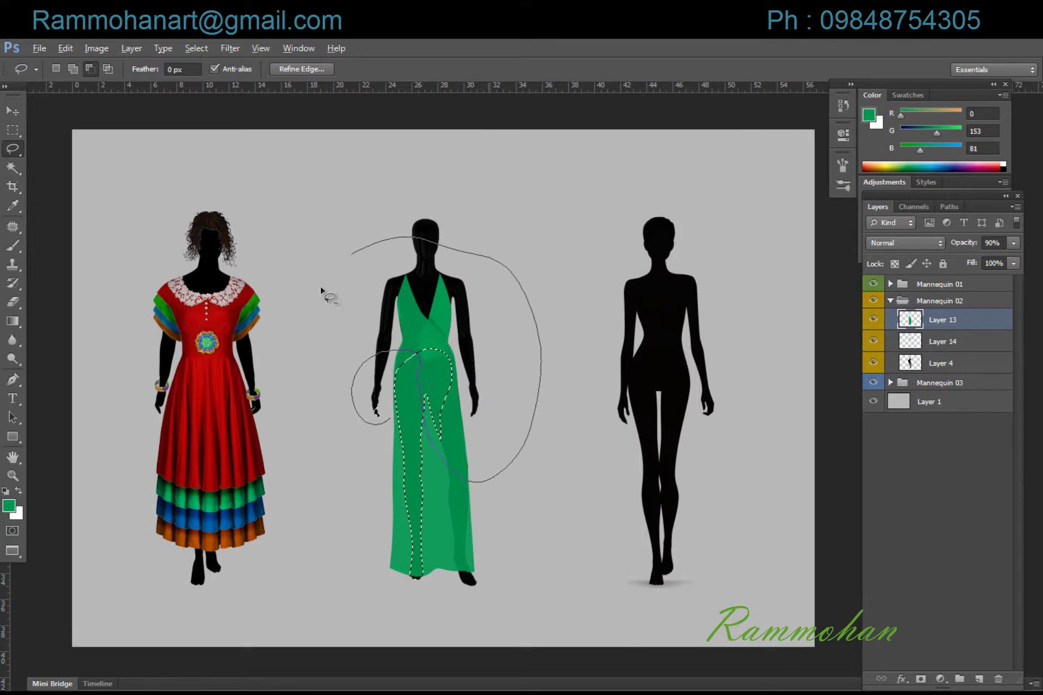
left_click_drag(459, 477, 366, 378)
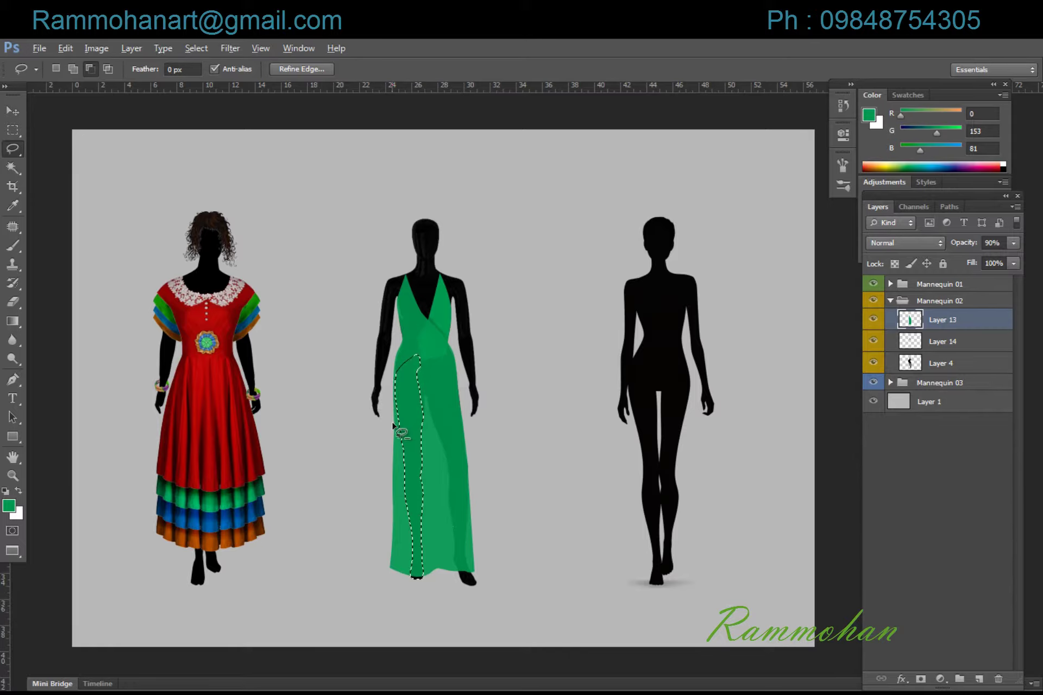
mouse_move(393, 421)
left_mouse_down()
mouse_move(399, 385)
mouse_move(420, 461)
left_mouse_up()
left_click_drag(421, 462, 373, 211)
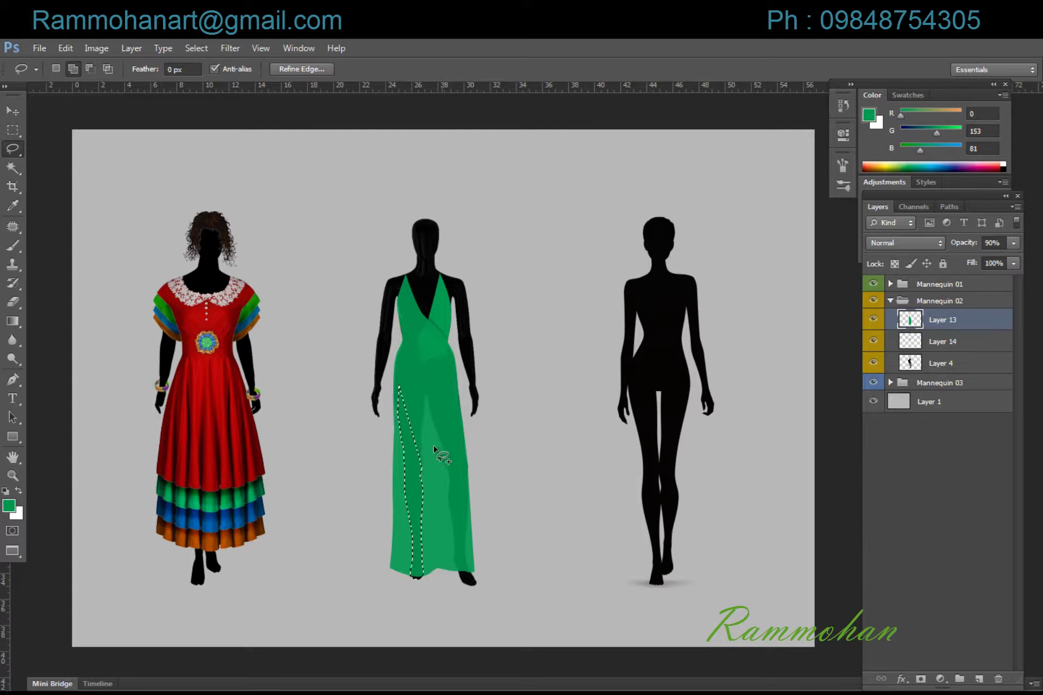
key("Delete")
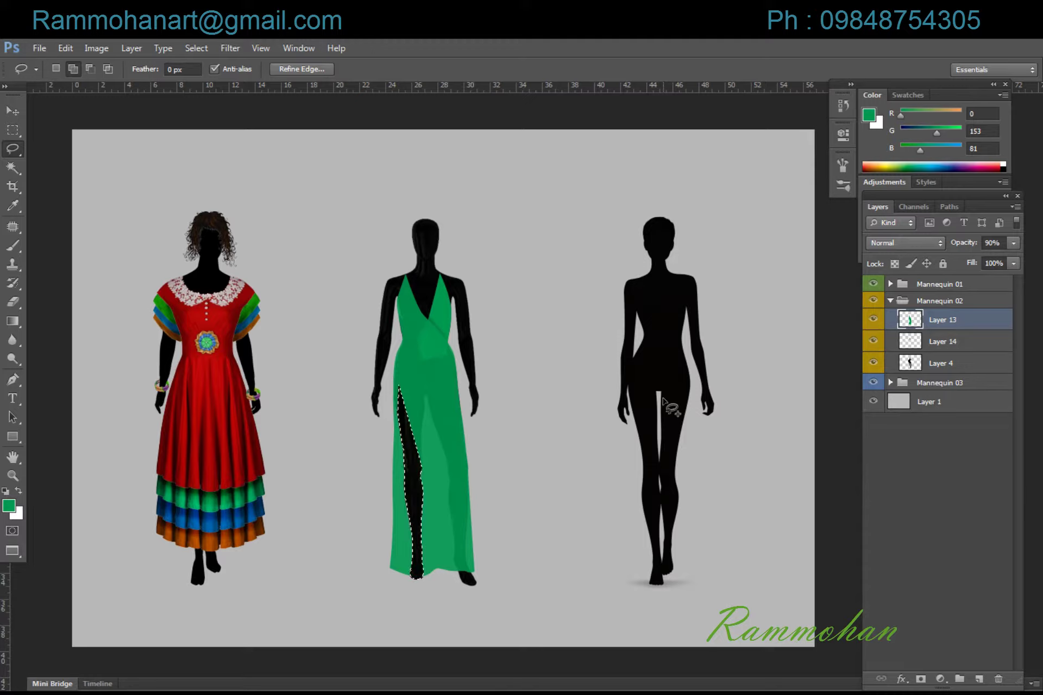
key("ctrl+d")
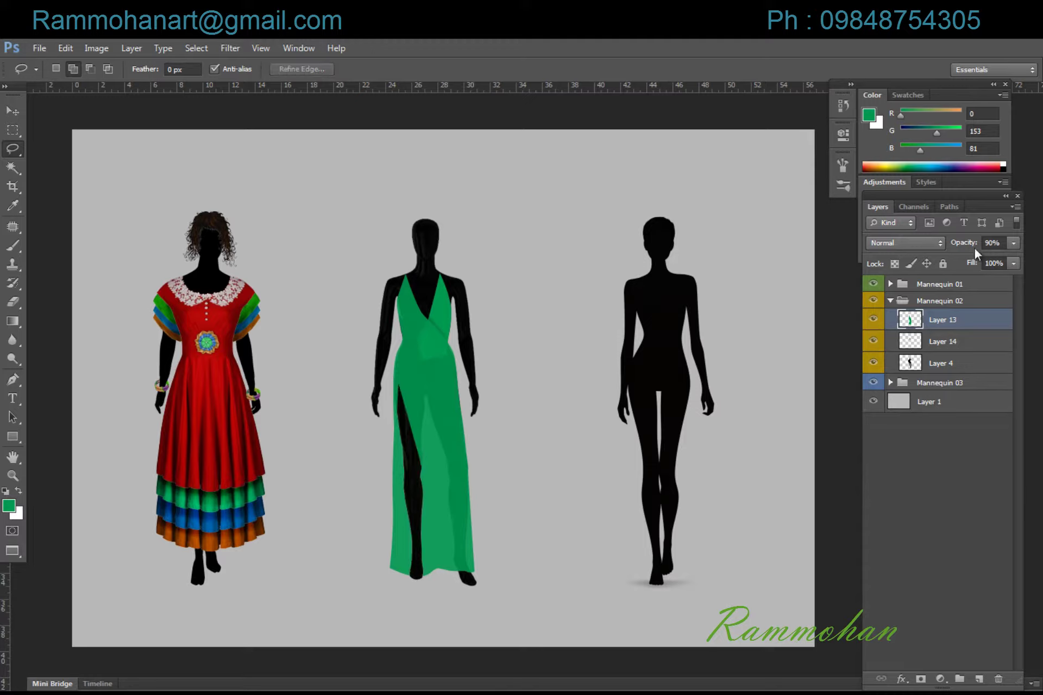
Set the gown Layer 13 opacity to 90%.
left_click_drag(962, 243, 969, 245)
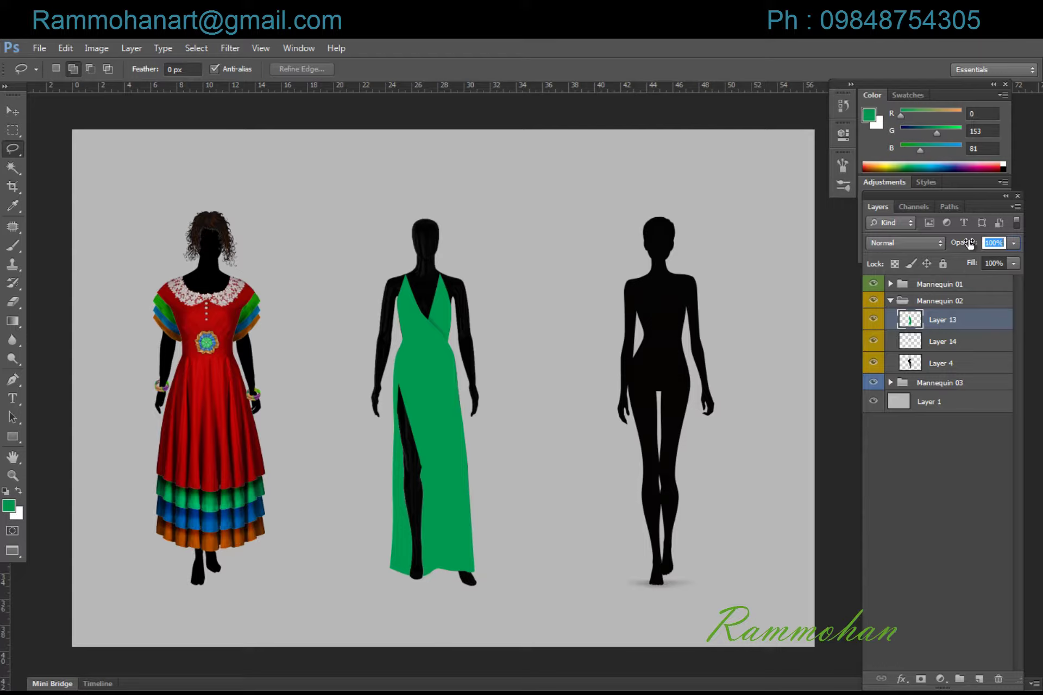
left_click_drag(970, 244, 963, 245)
type("90")
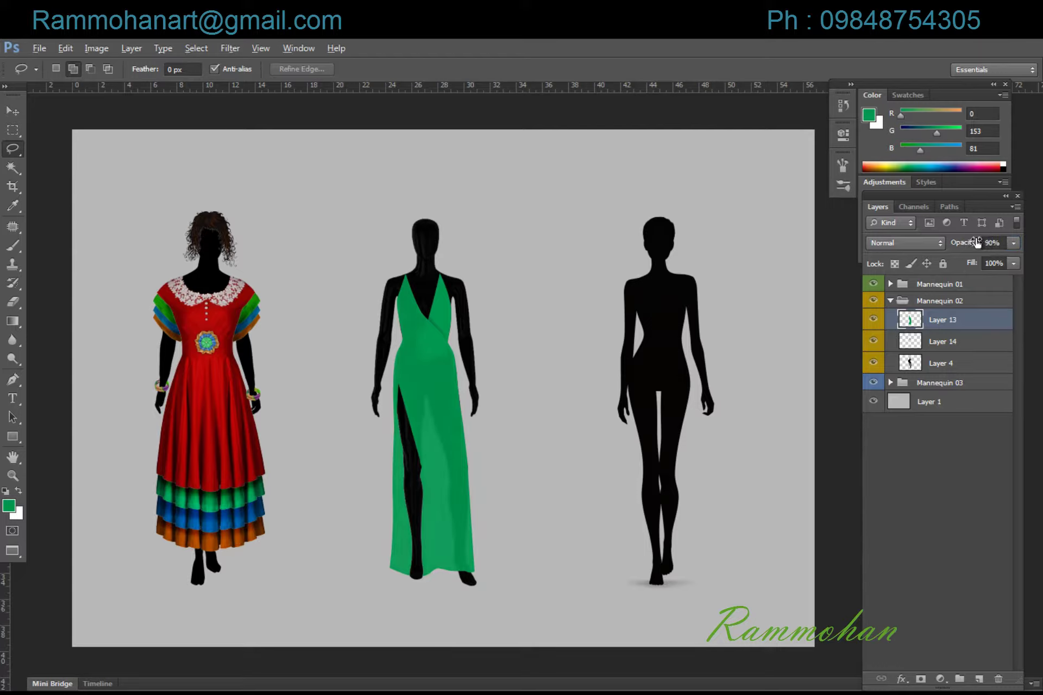
key("Return")
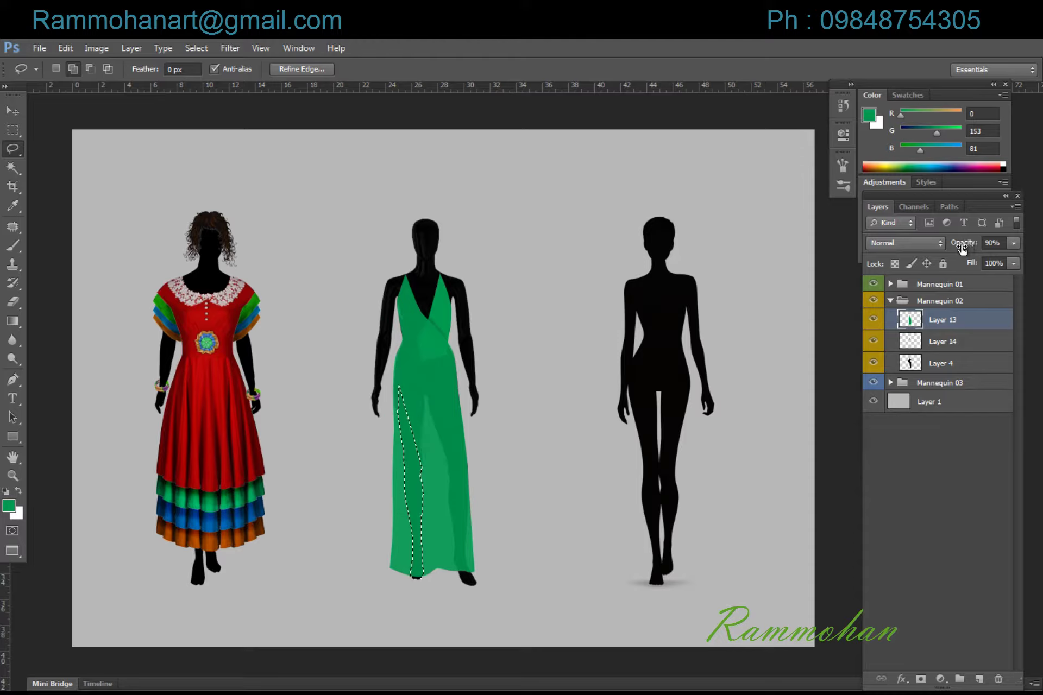
Lasso and delete another strip along the slit edge to deepen it.
key("alt")
mouse_move(416, 420)
left_mouse_down()
mouse_move(428, 617)
mouse_move(517, 530)
left_mouse_up()
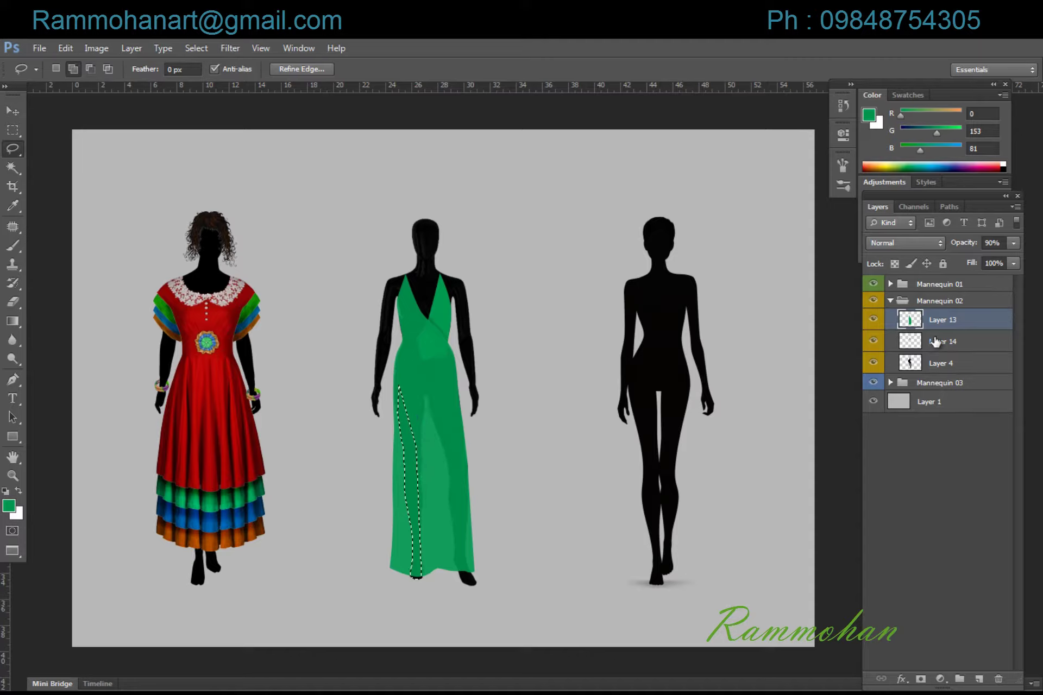
key("Delete")
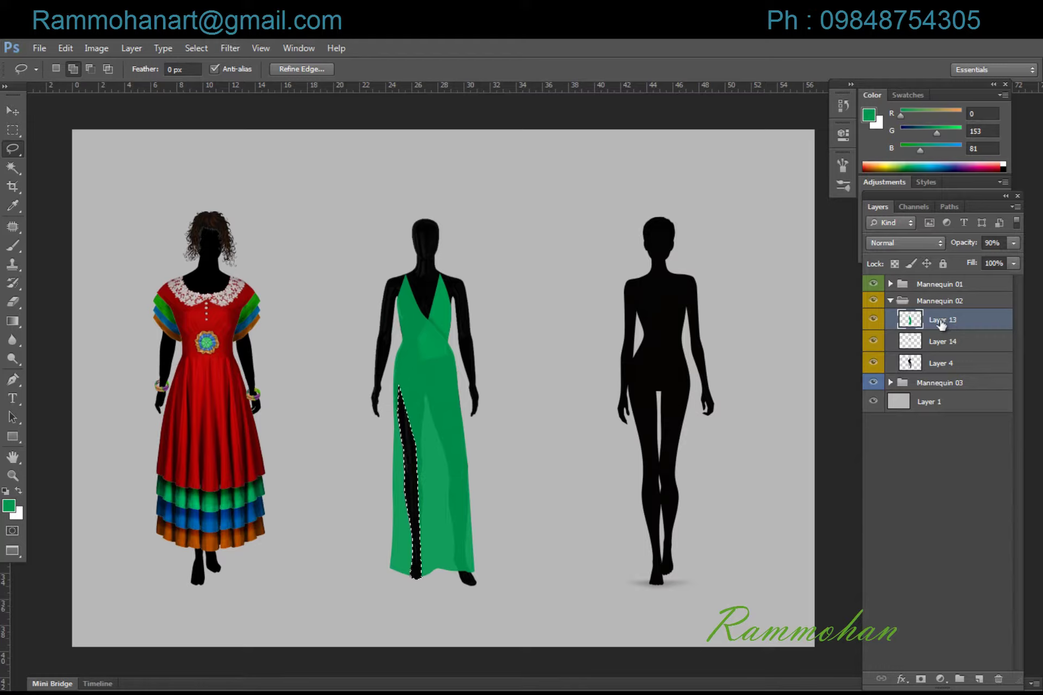
key("ctrl+d")
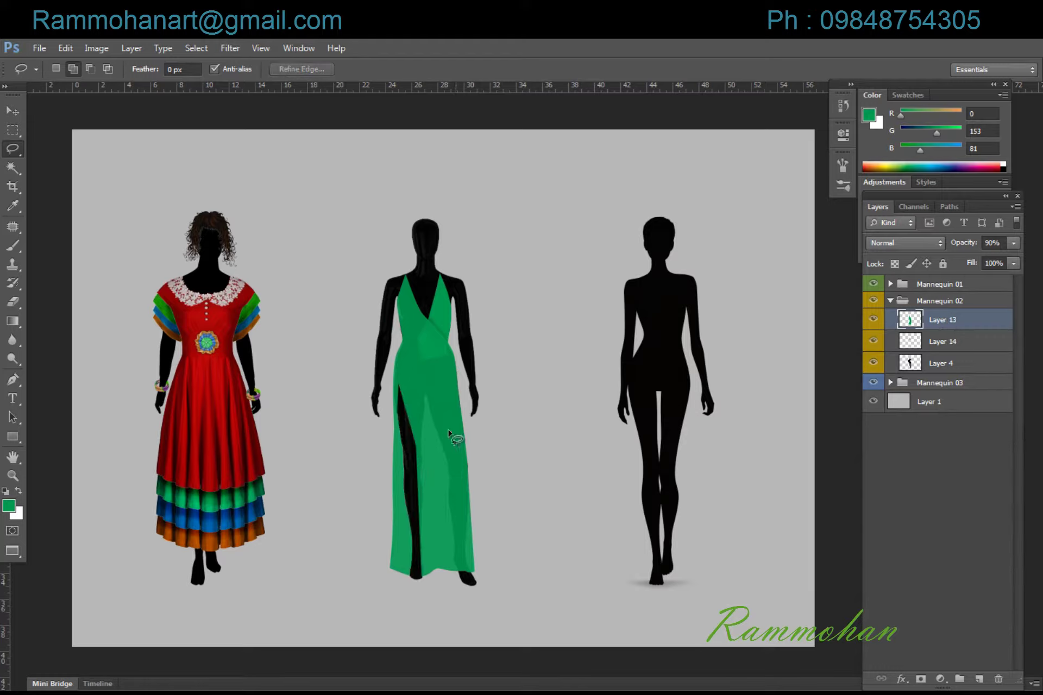
Restore Layer 13 to 100% opacity.
mouse_move(964, 244)
left_mouse_down()
mouse_move(977, 246)
mouse_move(927, 264)
left_mouse_up()
key("alt")
left_click_drag(961, 246, 967, 246)
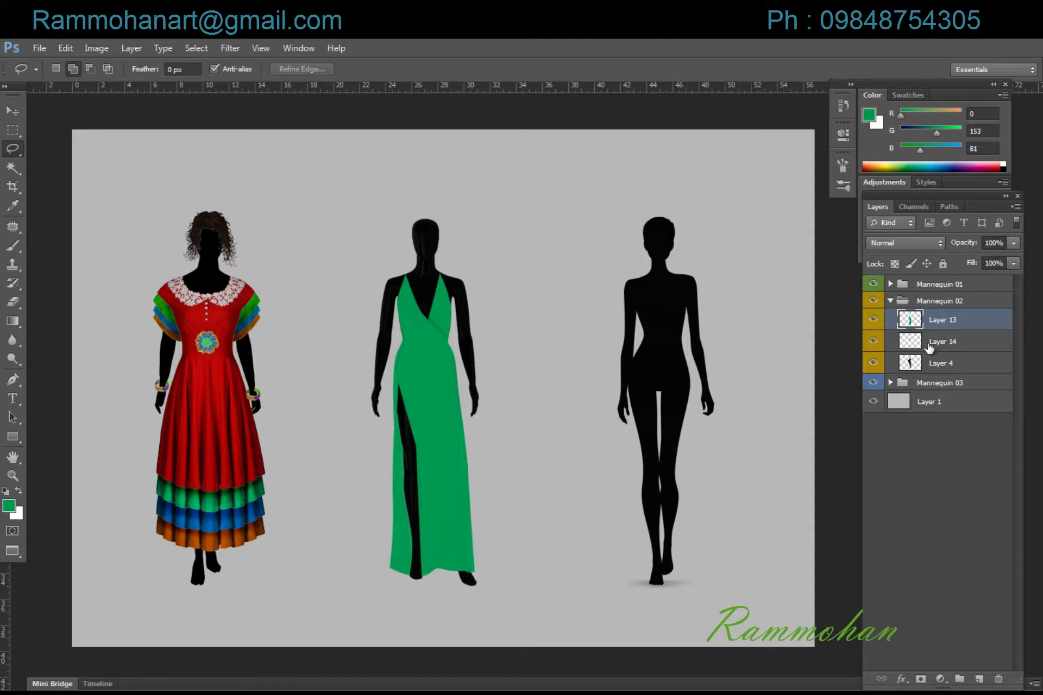
Merge Layer 13 down into Layer 14, checking the result with the visibility toggles.
left_click(874, 320)
key("ctrl+e")
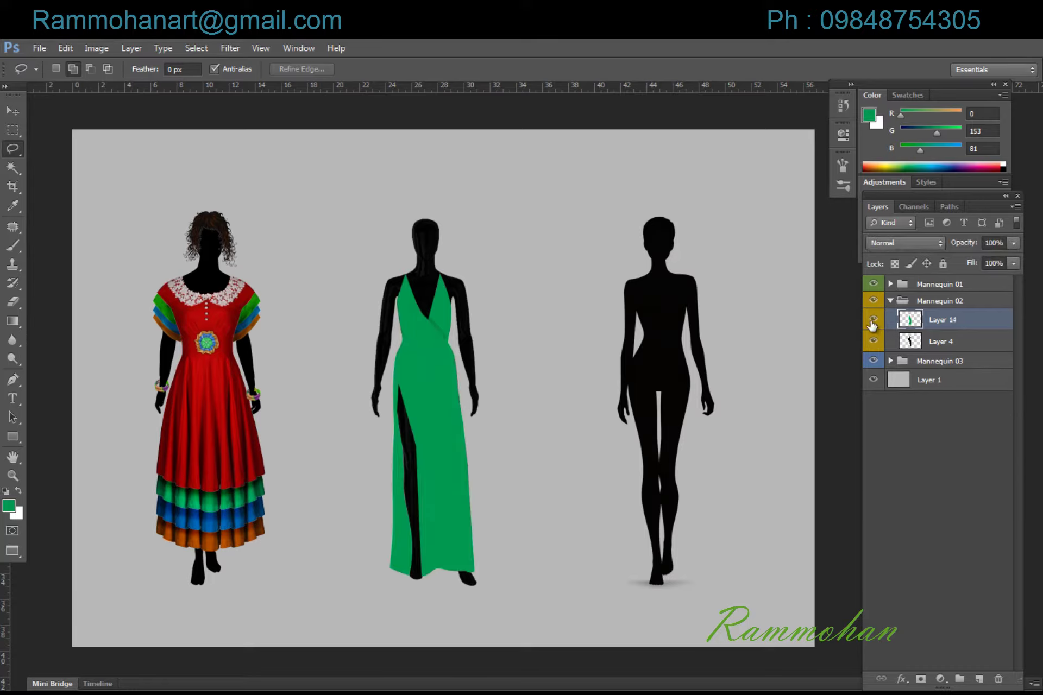
left_click(874, 319)
key("o")
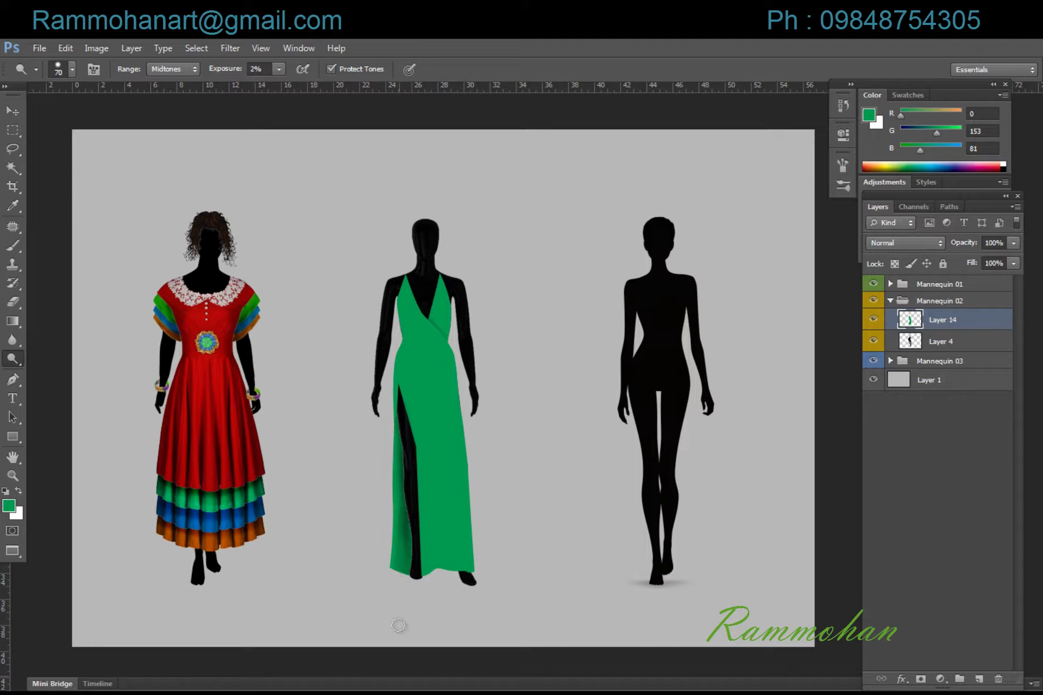
Dodge a fold toward the neckline and the gown's right edge, brush sizes 60–200.
key("bracketleft")
key("bracketleft")
key("alt")
key("bracketright")
mouse_move(449, 315)
left_mouse_down()
mouse_move(401, 306)
mouse_move(418, 342)
left_mouse_up()
key("bracketright")
key("alt")
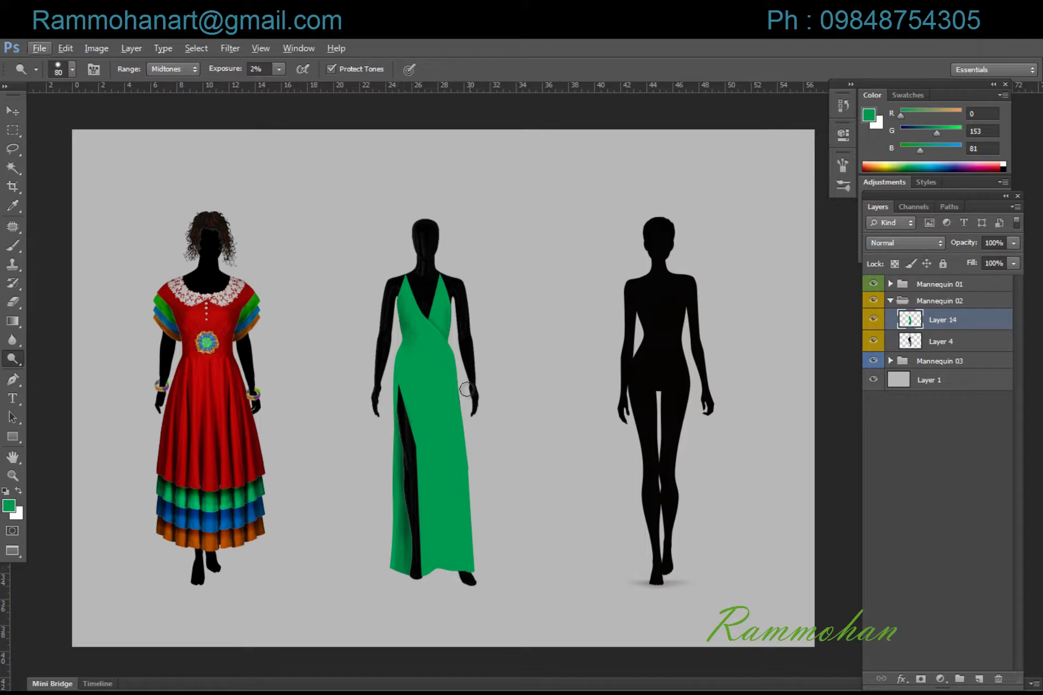
key("bracketright")
key("bracketright")
key("bracketright")
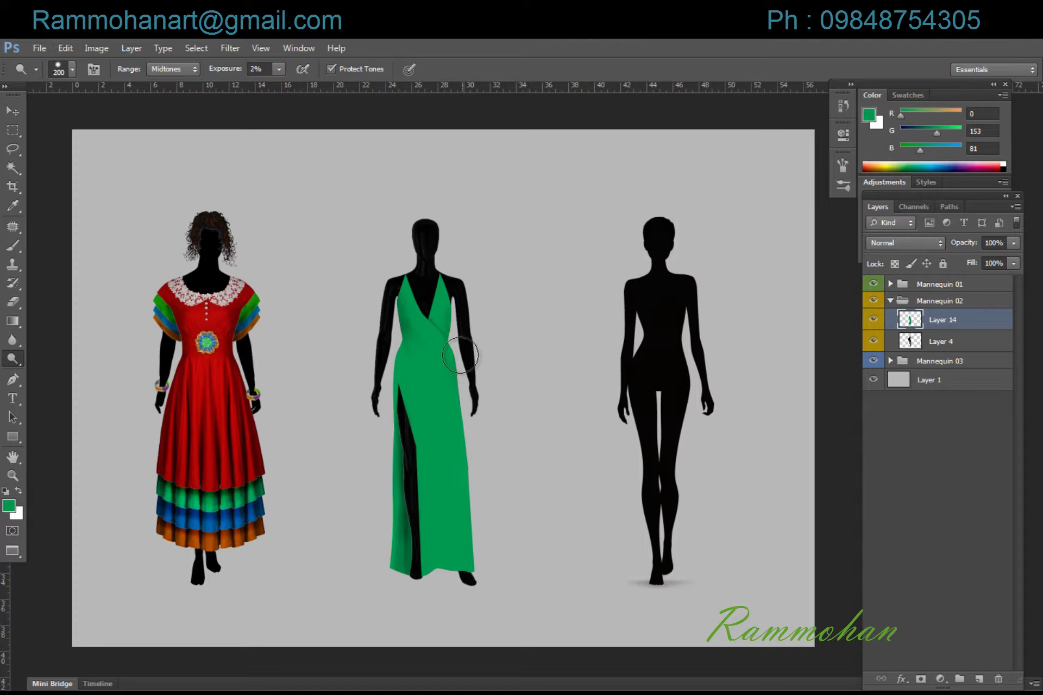
mouse_move(460, 356)
left_mouse_down()
mouse_move(473, 565)
mouse_move(454, 458)
mouse_move(465, 364)
left_mouse_up()
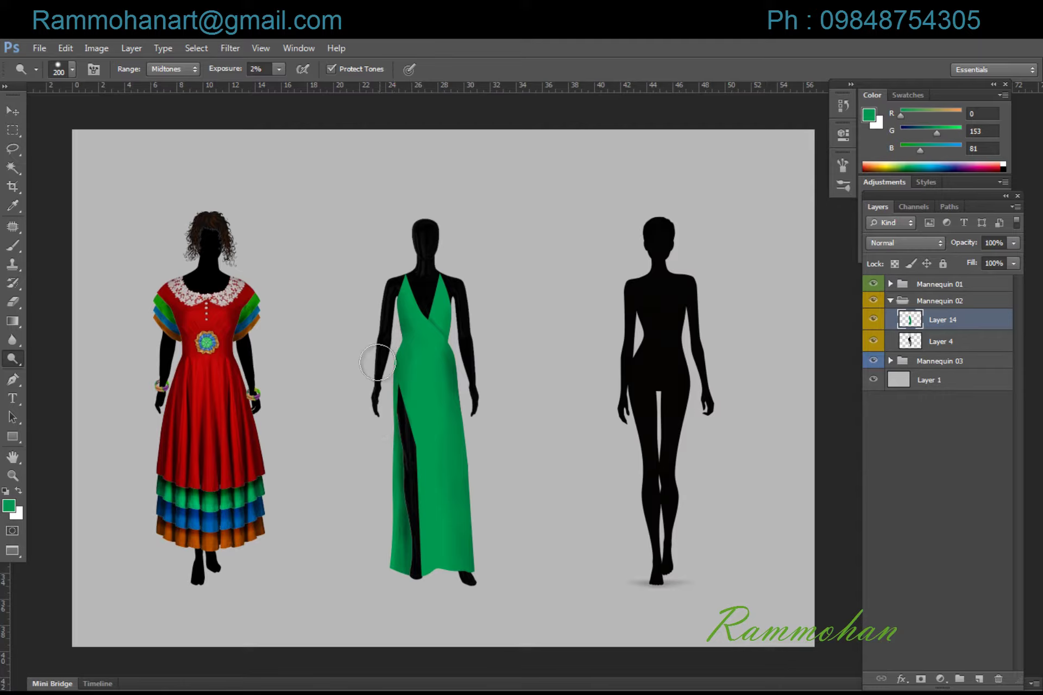
key("bracketleft")
key("bracketleft")
key("bracketleft")
key("bracketleft")
key("bracketleft")
key("bracketleft")
key("bracketleft")
Shade the lower skirt folds with the Dodge brush at sizes 40–50.
key("bracketright")
key("bracketright")
key("alt")
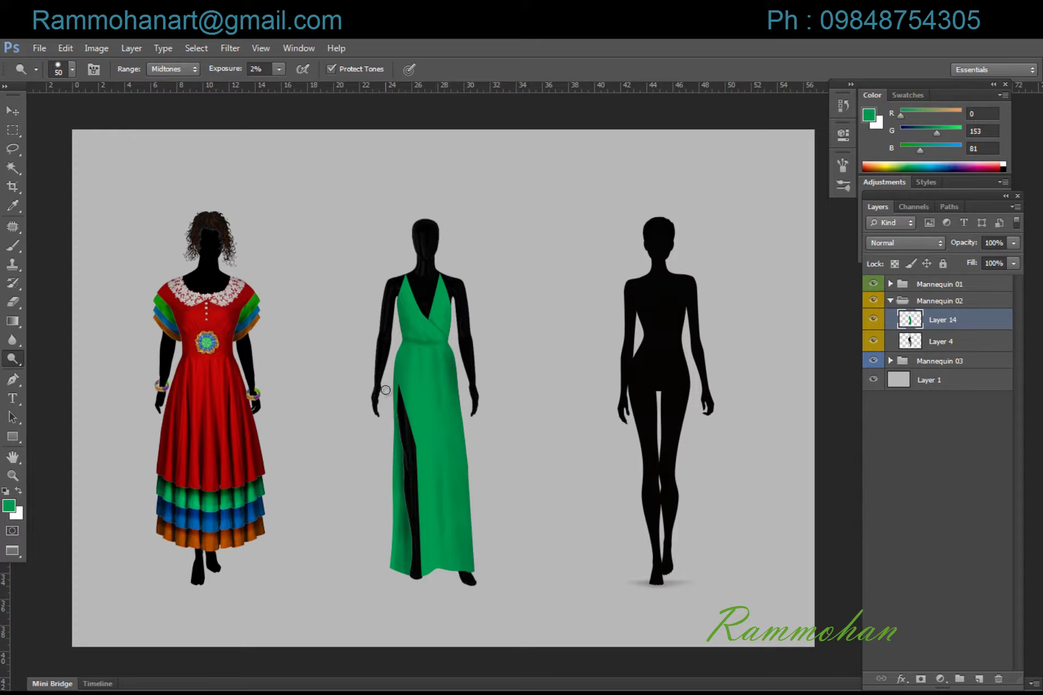
key("bracketleft")
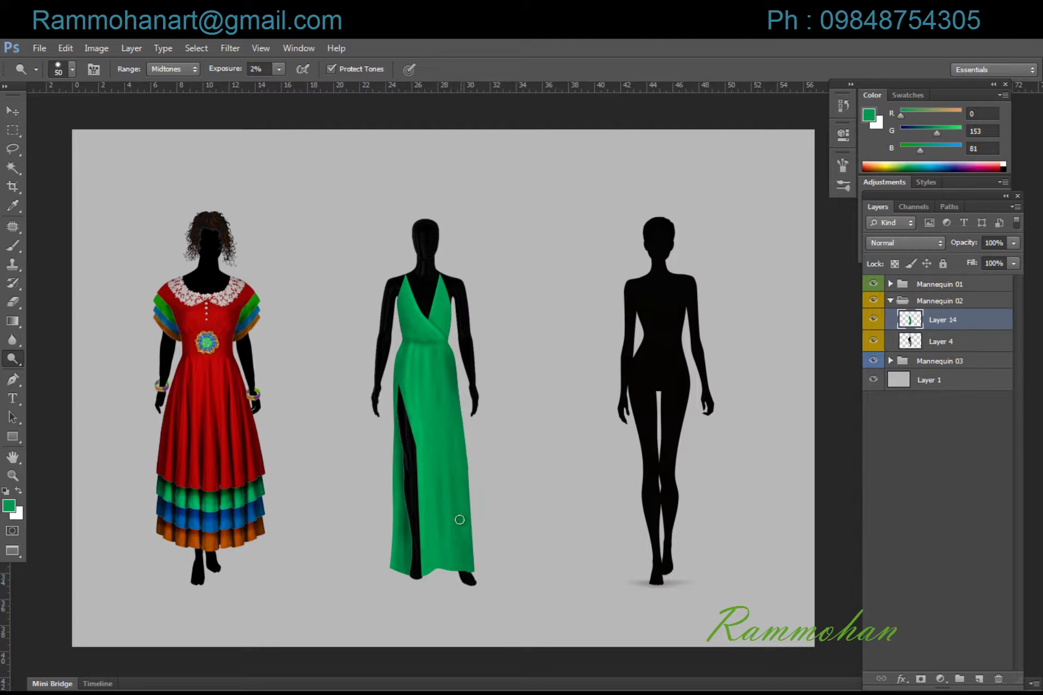
key("bracketright")
key("bracketright")
left_click_drag(466, 569, 456, 569)
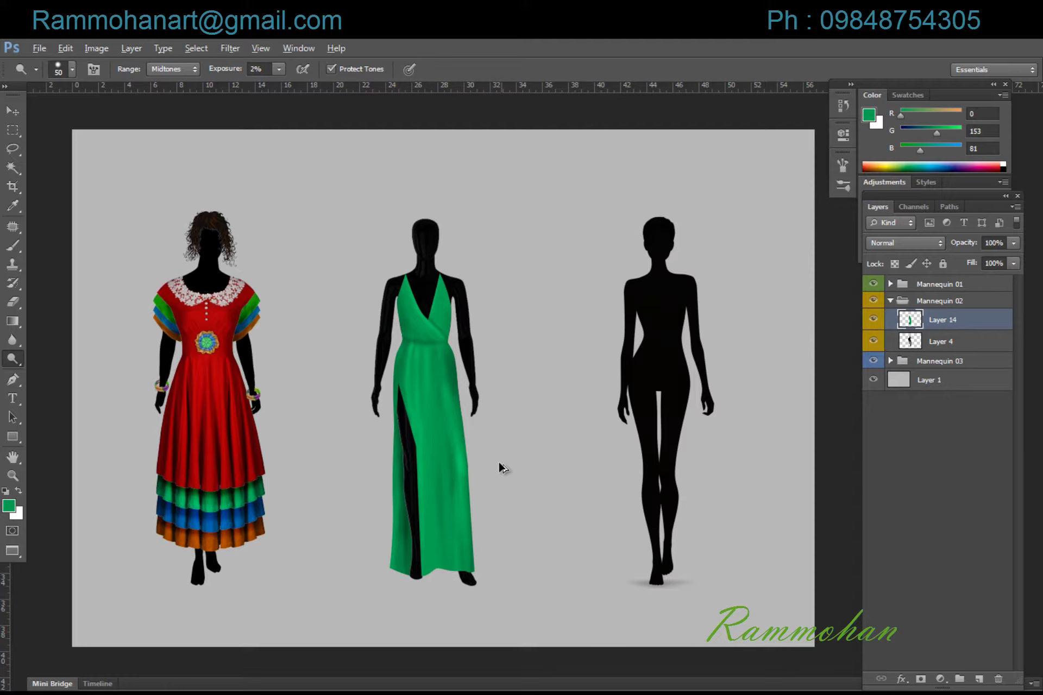
key("ctrl+z")
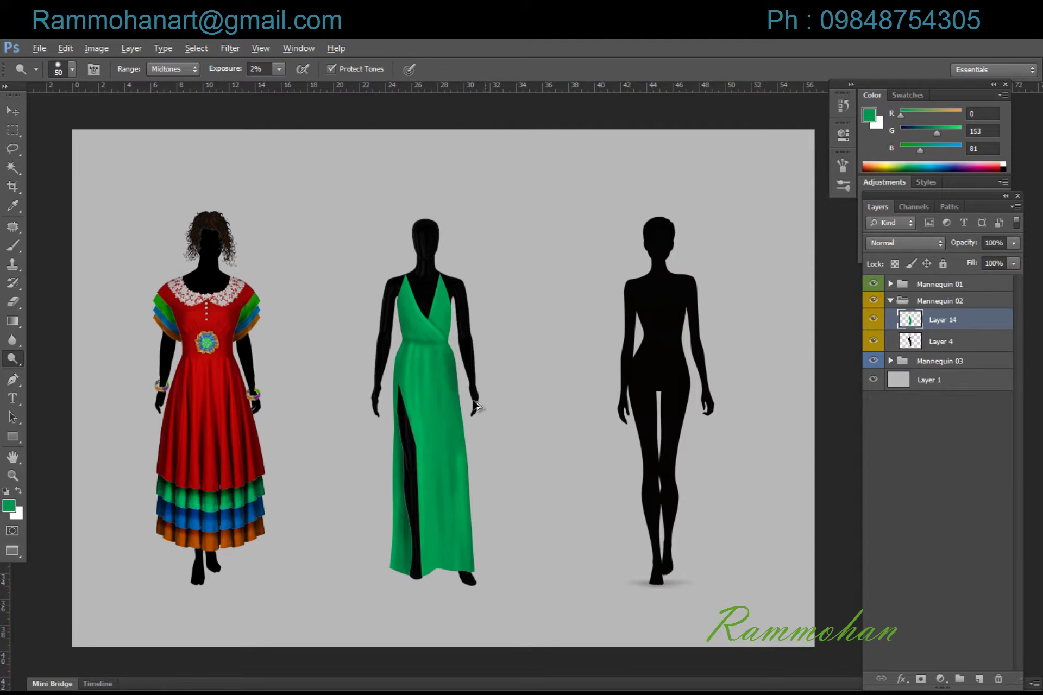
Search Google Images for 'embroidery png' filtered to transparent images.
key("alt+Tab")
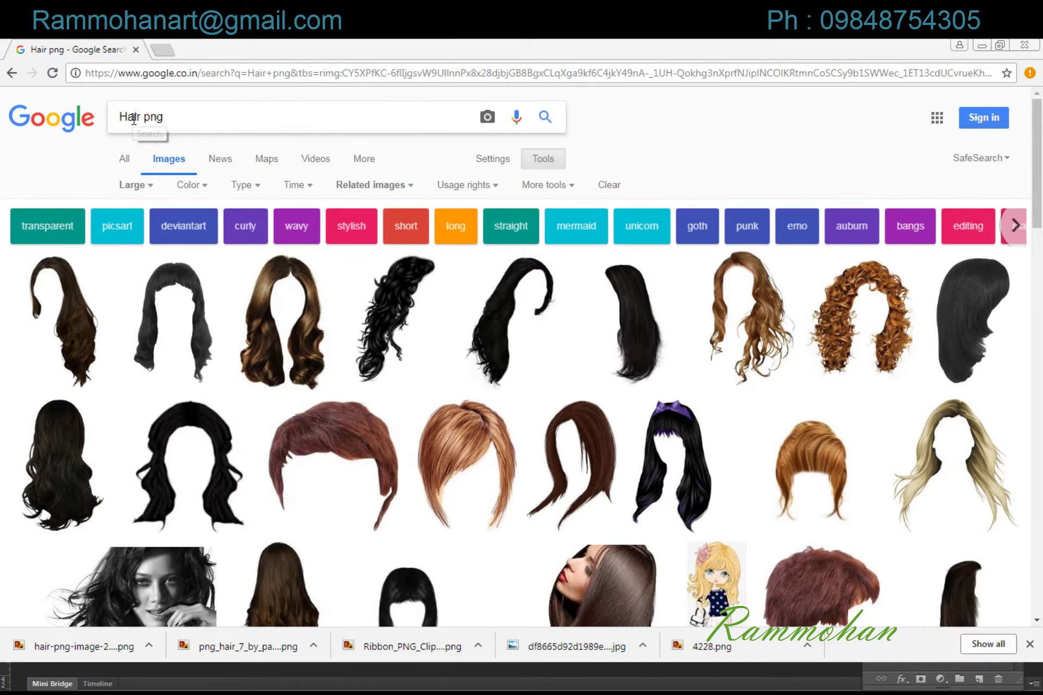
double_click(133, 120)
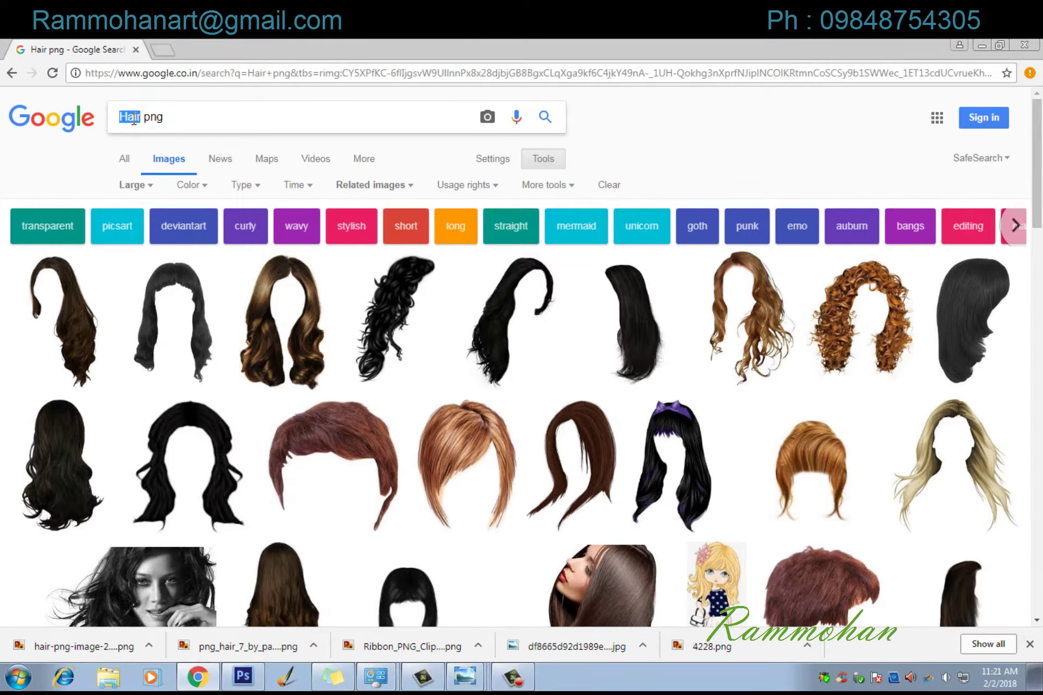
type("e")
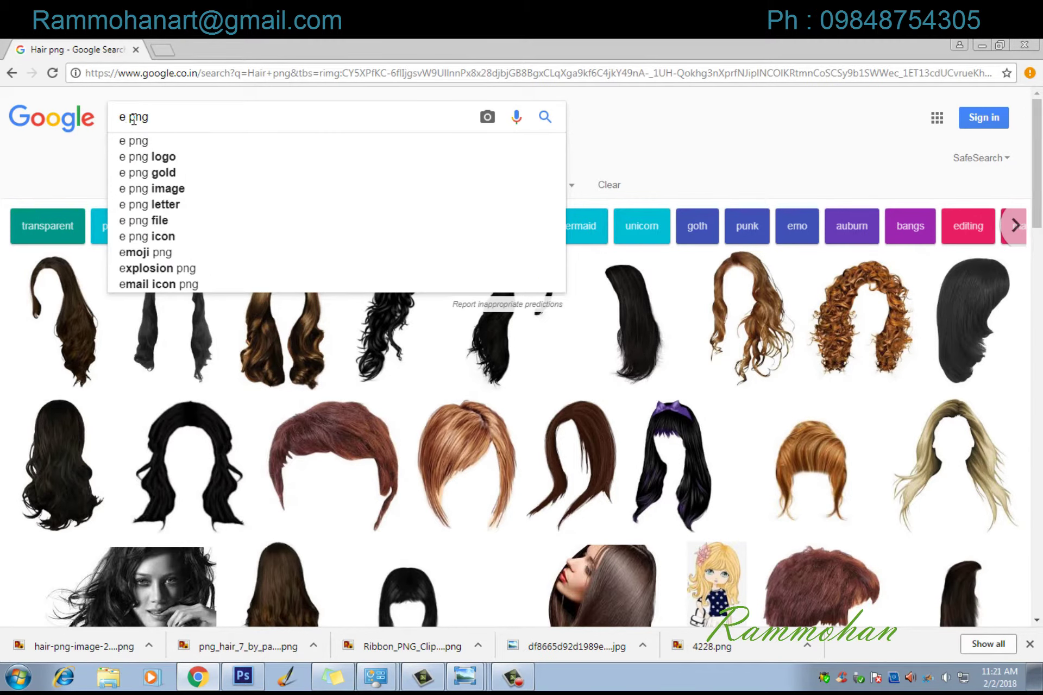
type("m")
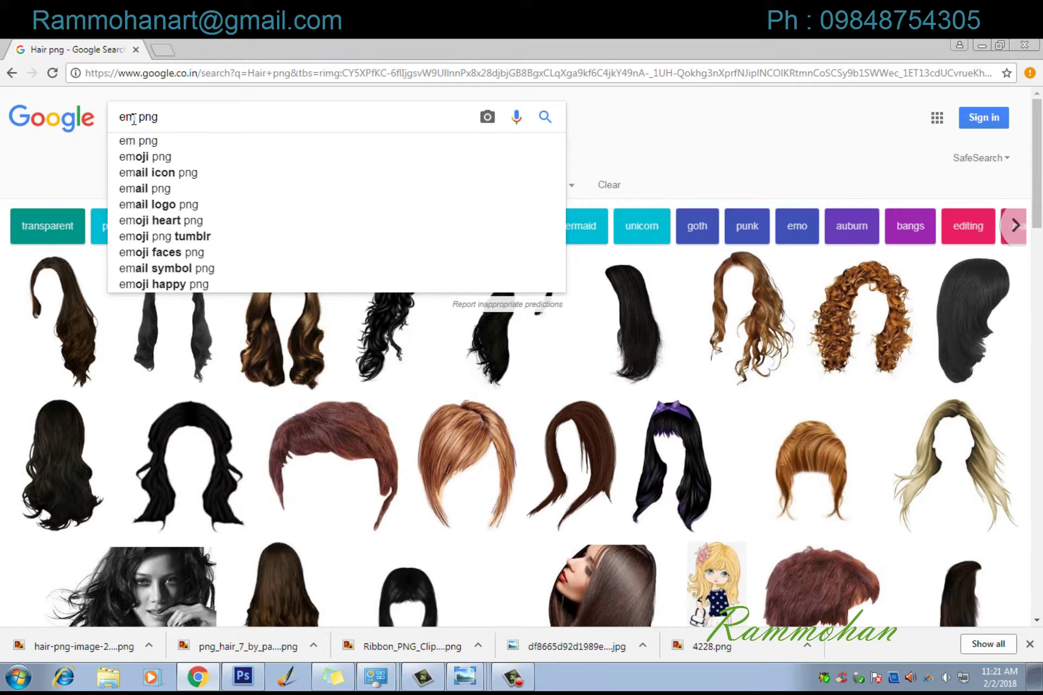
type("bro")
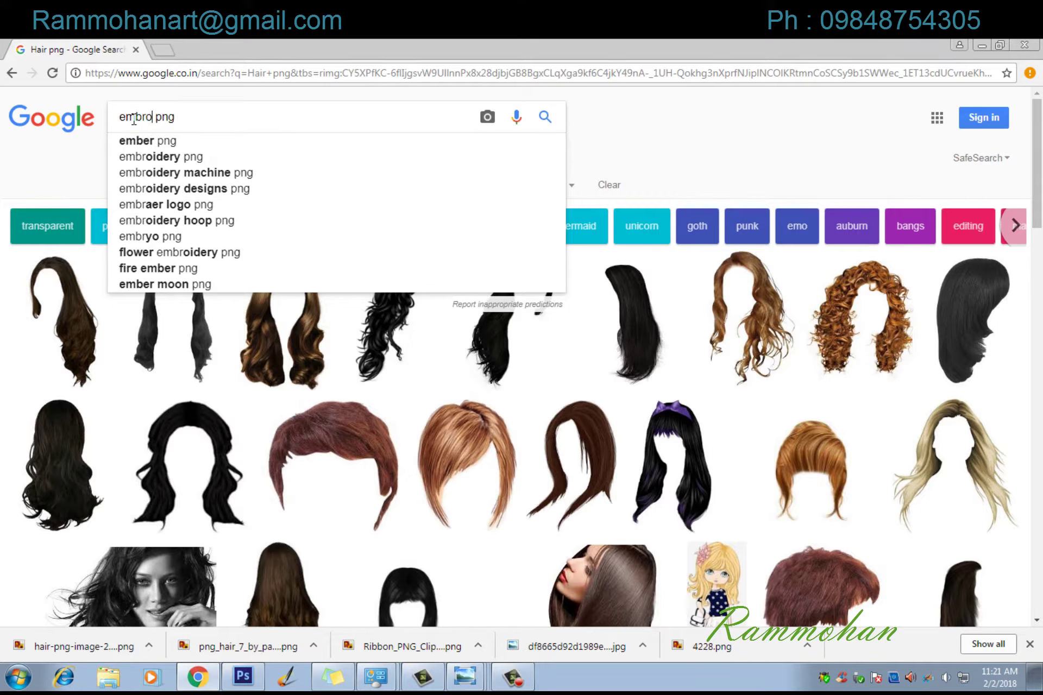
key("Down")
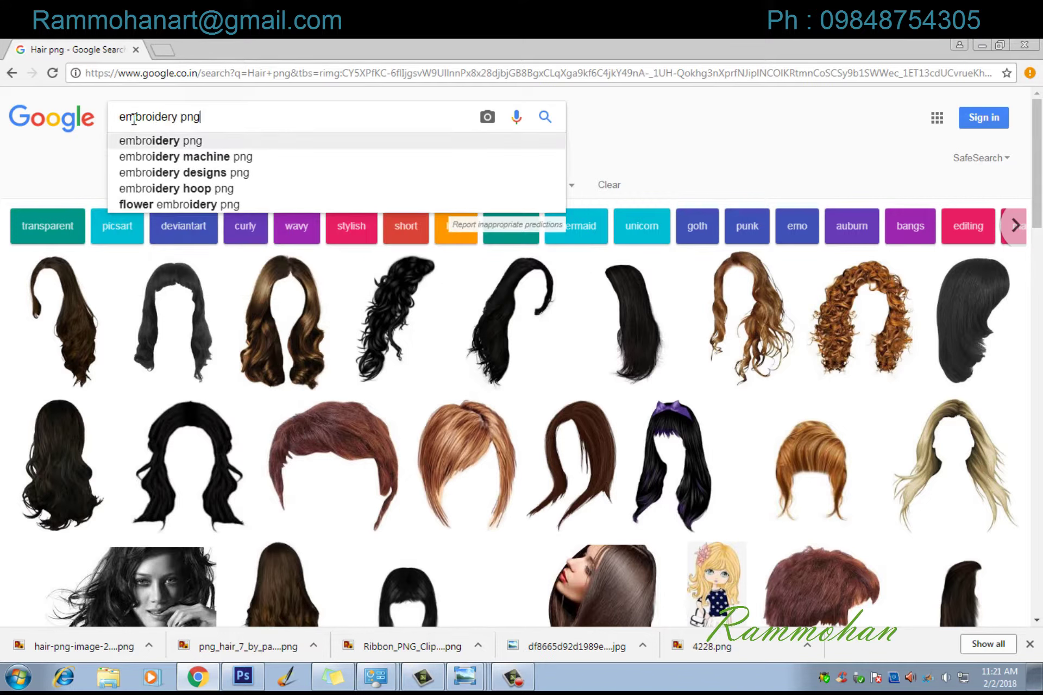
key("Return")
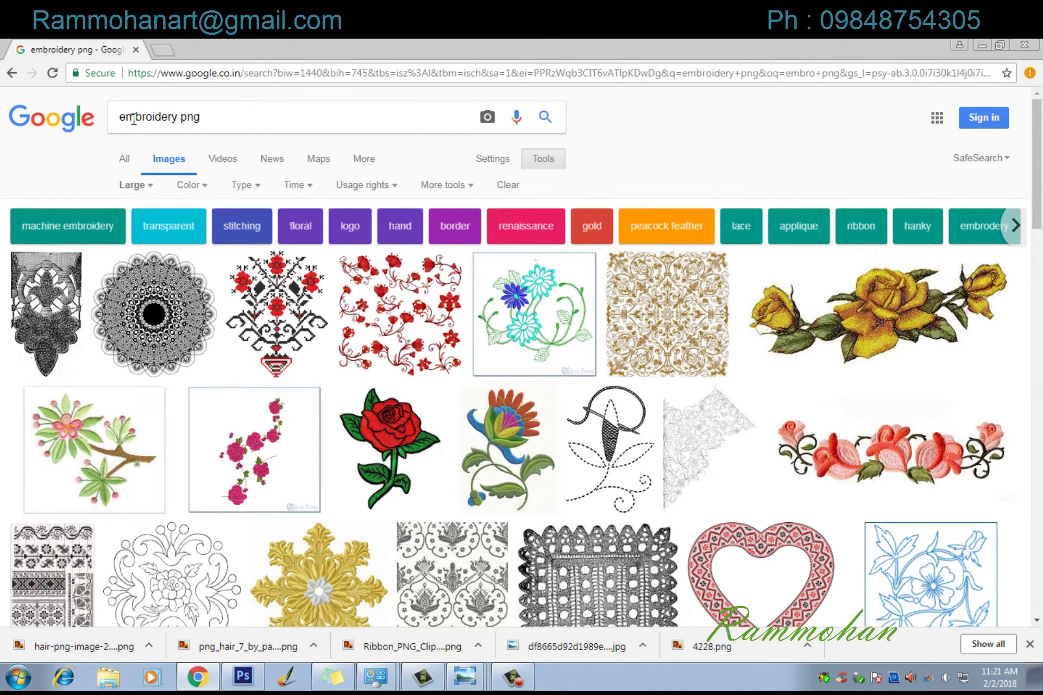
left_click(173, 231)
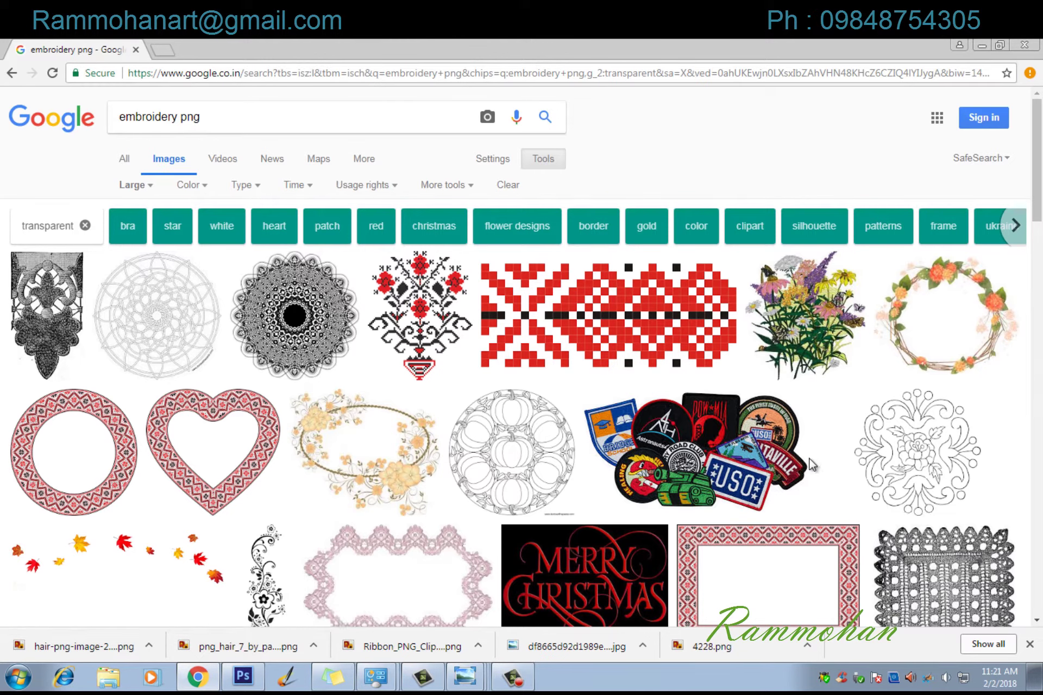
Set the image size filter to Any size and preview the gold embroidered butterfly.
scroll(811, 464, "down", 4)
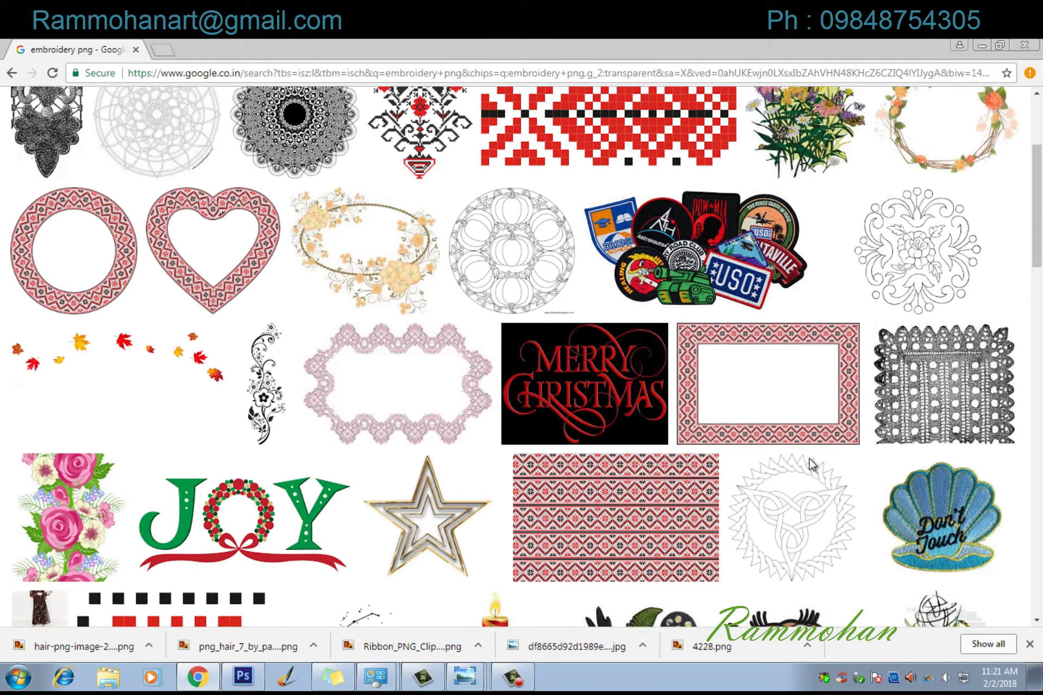
scroll(811, 464, "down", 5)
scroll(812, 465, "down", 5)
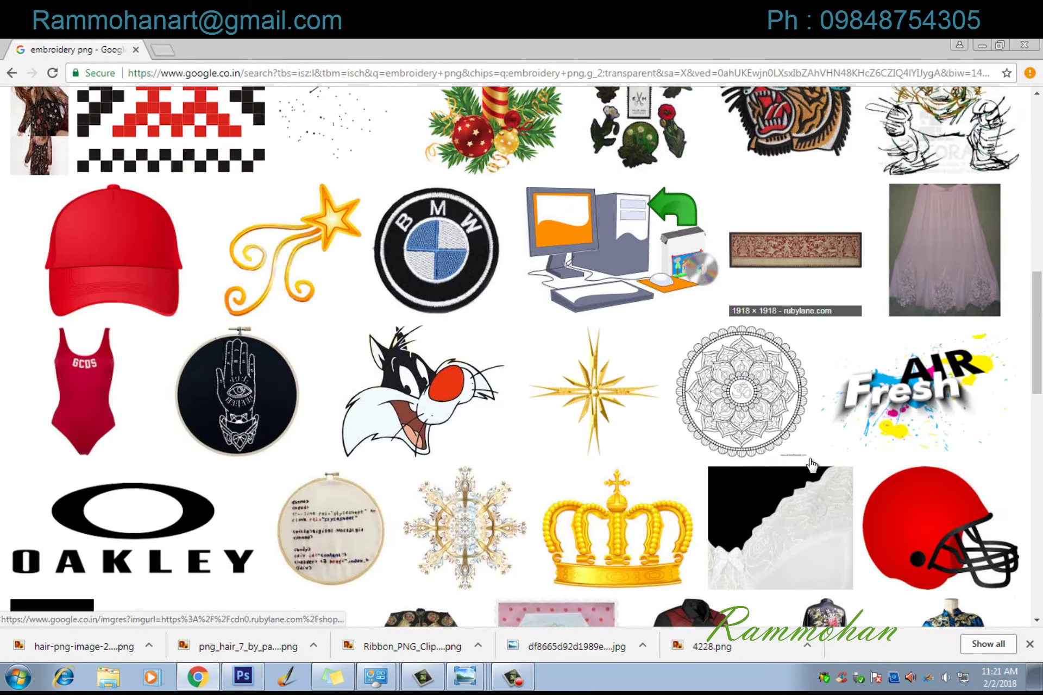
scroll(812, 464, "up", 6)
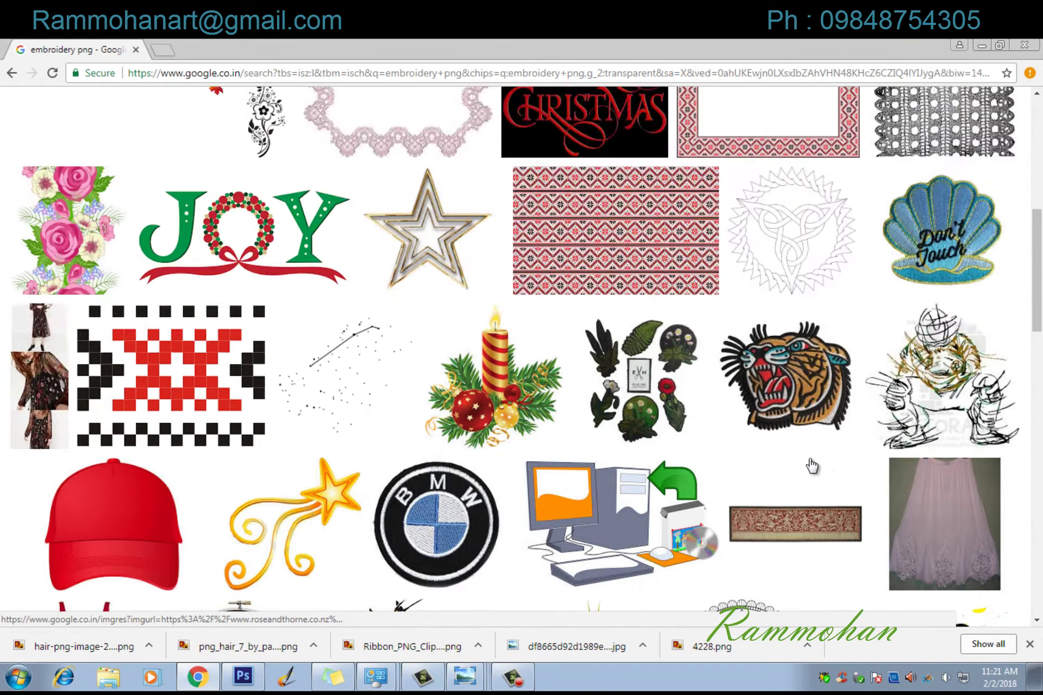
scroll(812, 465, "up", 8)
left_click(151, 195)
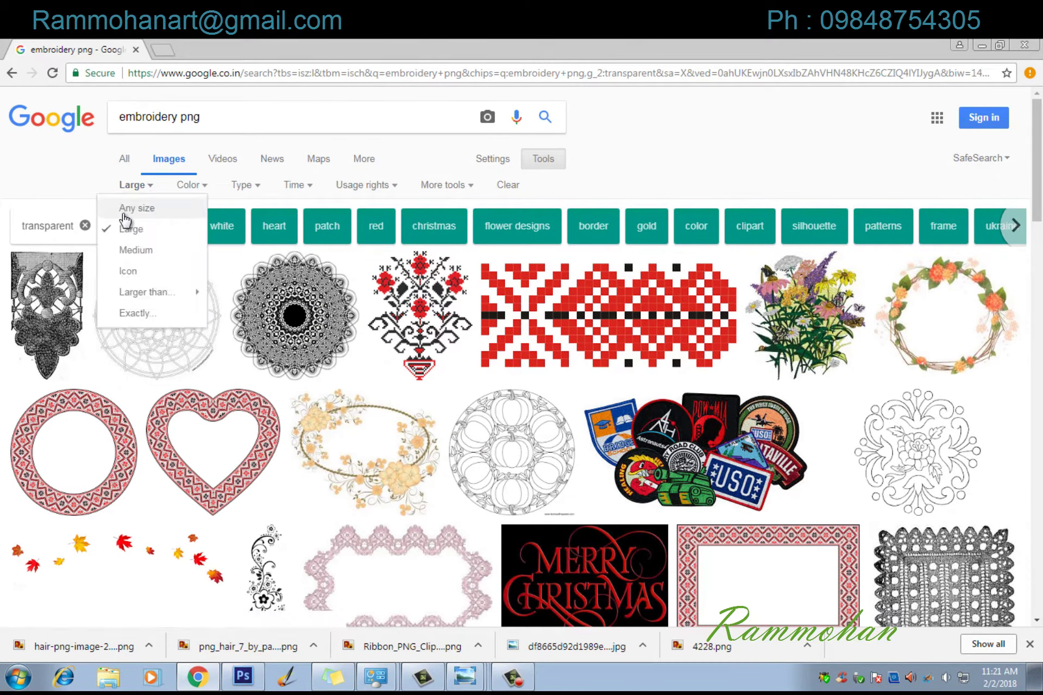
left_click(126, 209)
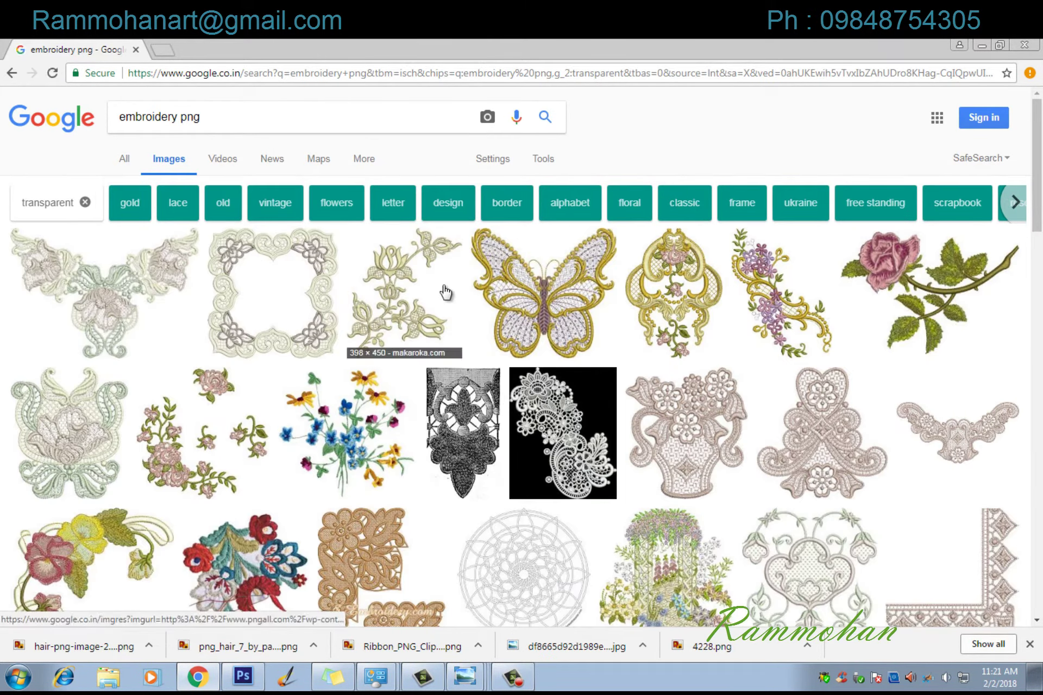
left_click(550, 305)
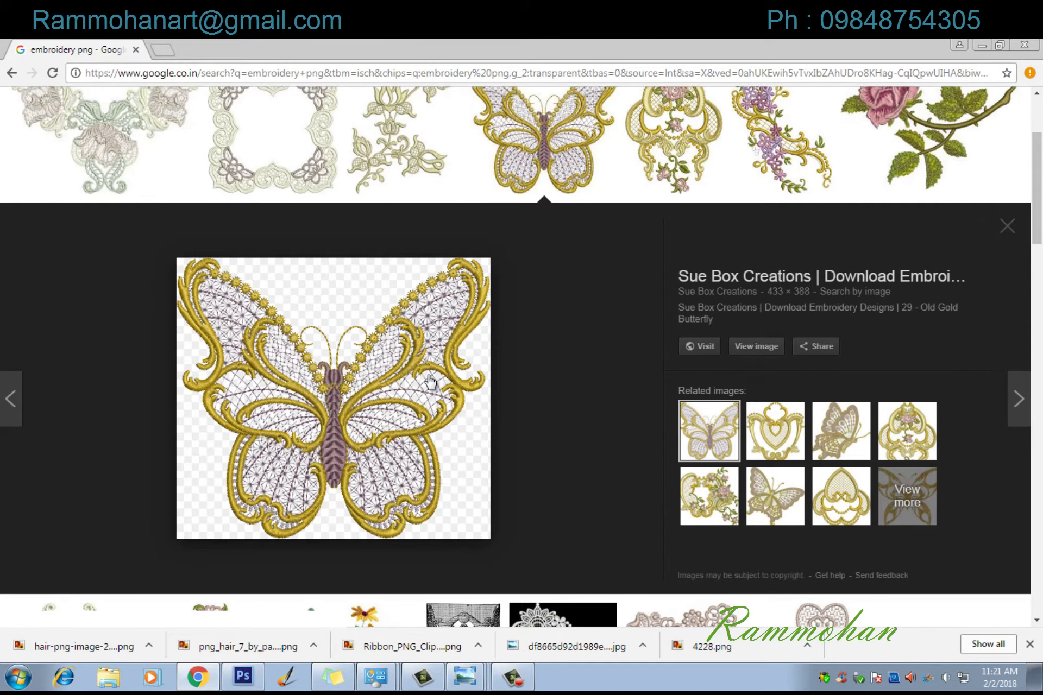
Save the butterfly image as 4228.png and open it in Photoshop CS6.
right_click(428, 375)
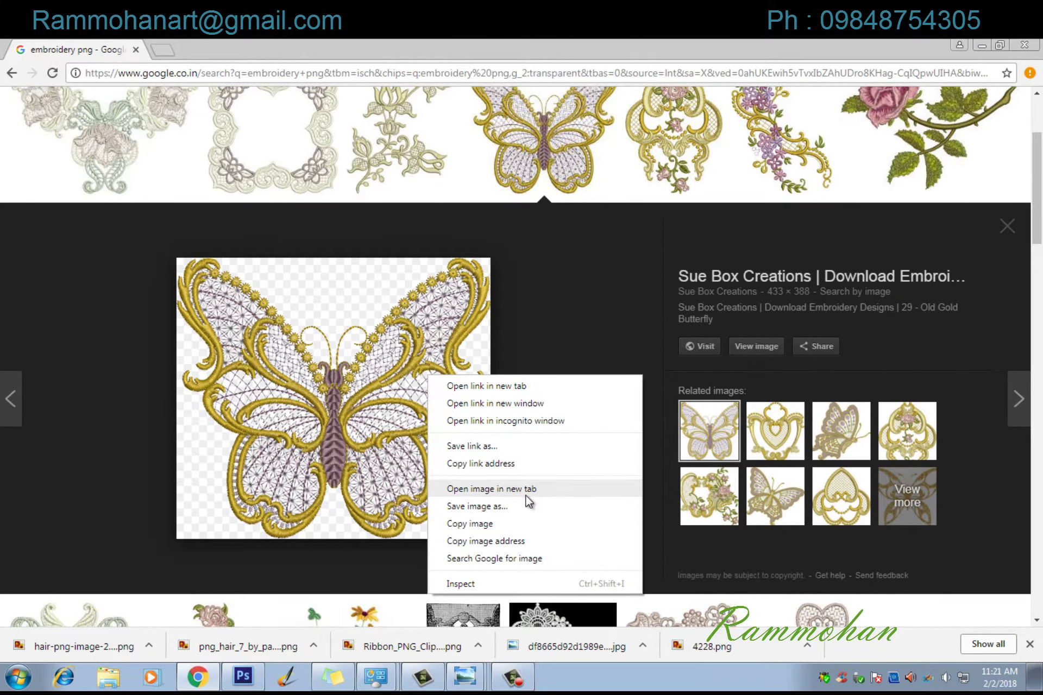
right_click(383, 321)
left_click(453, 456)
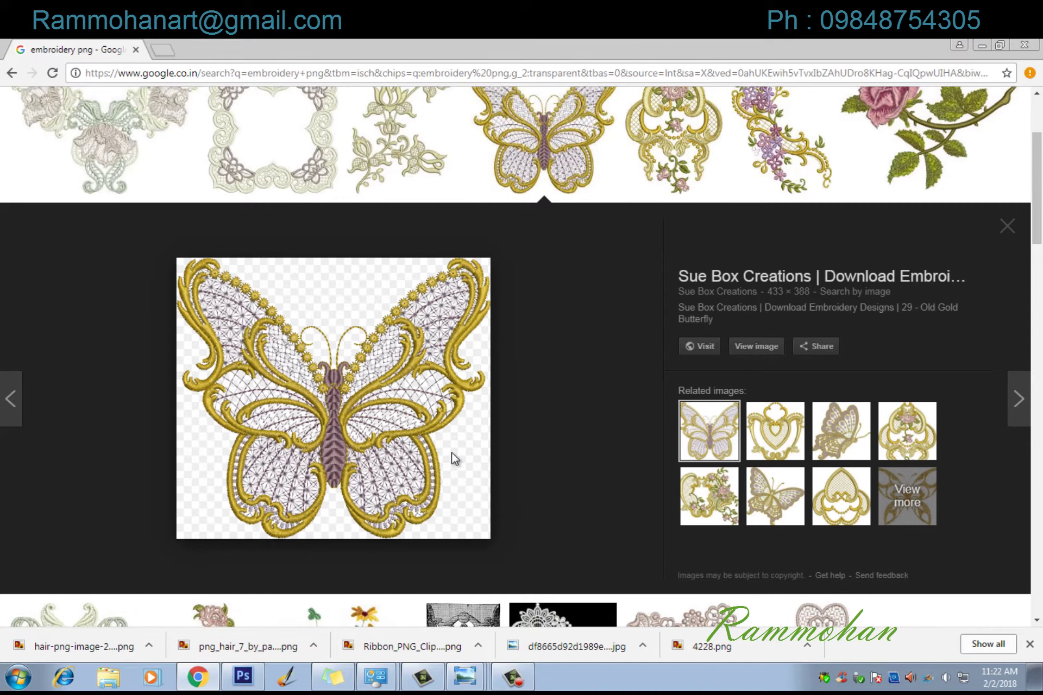
left_click(513, 602)
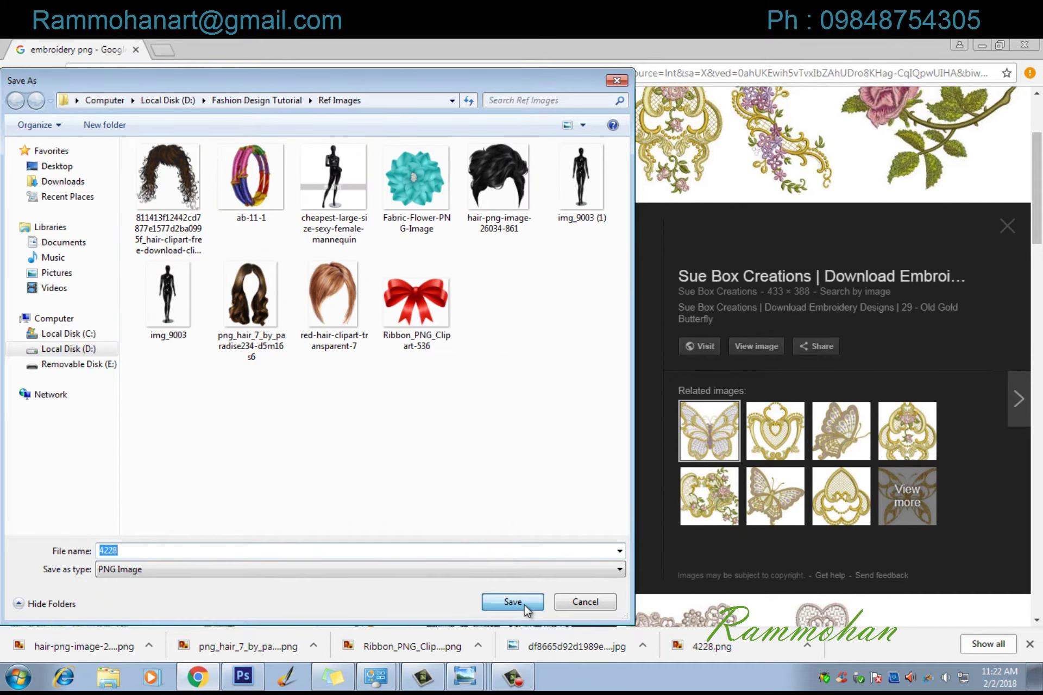
left_click(112, 650)
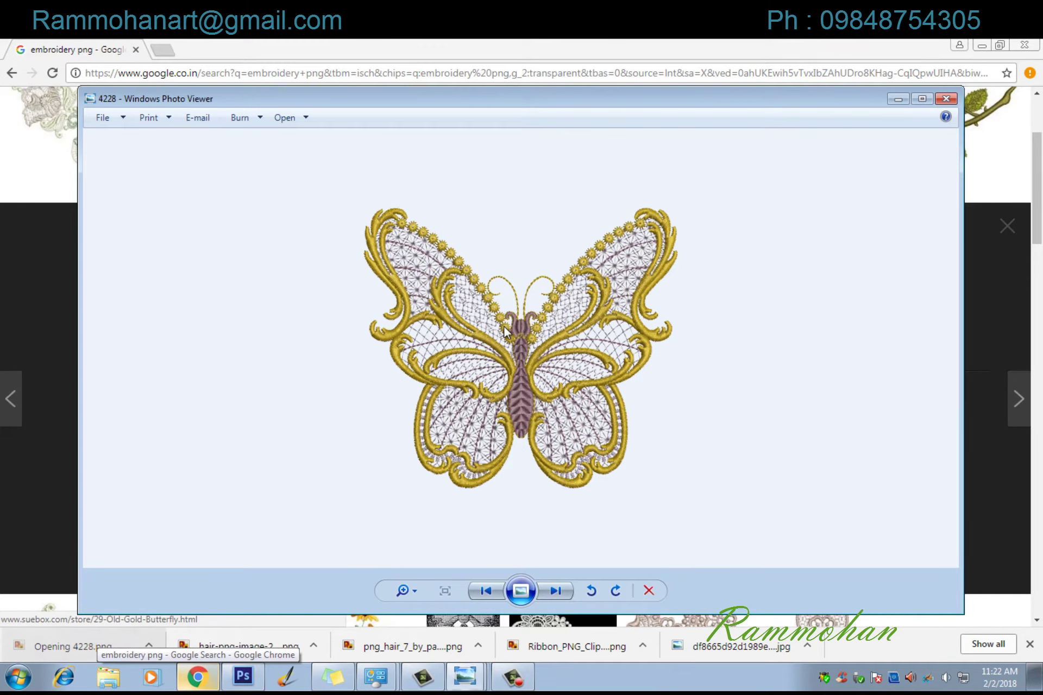
right_click(506, 325)
mouse_move(584, 334)
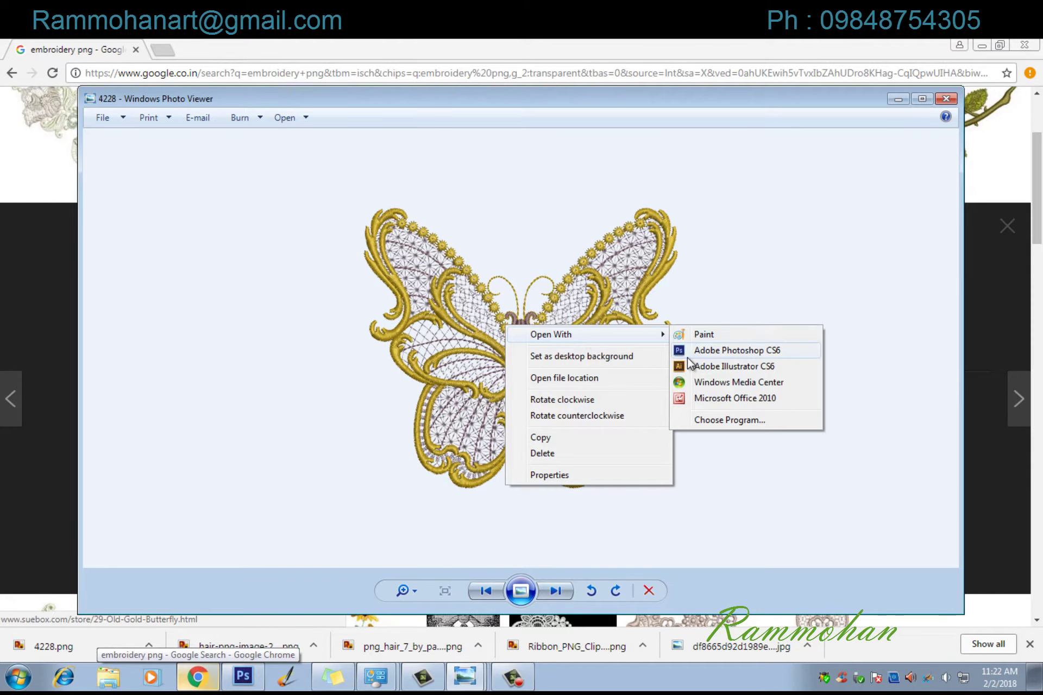
left_click(690, 351)
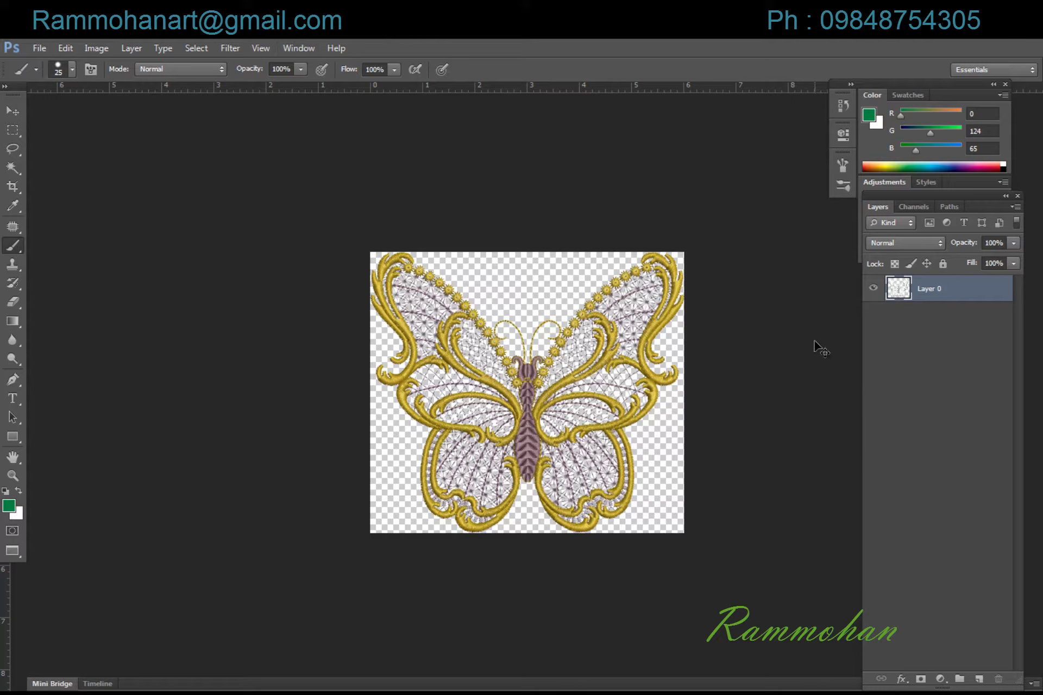
Desaturate the butterfly and apply Levels with a lowered white point and darker midtones.
key("shift+ctrl+u")
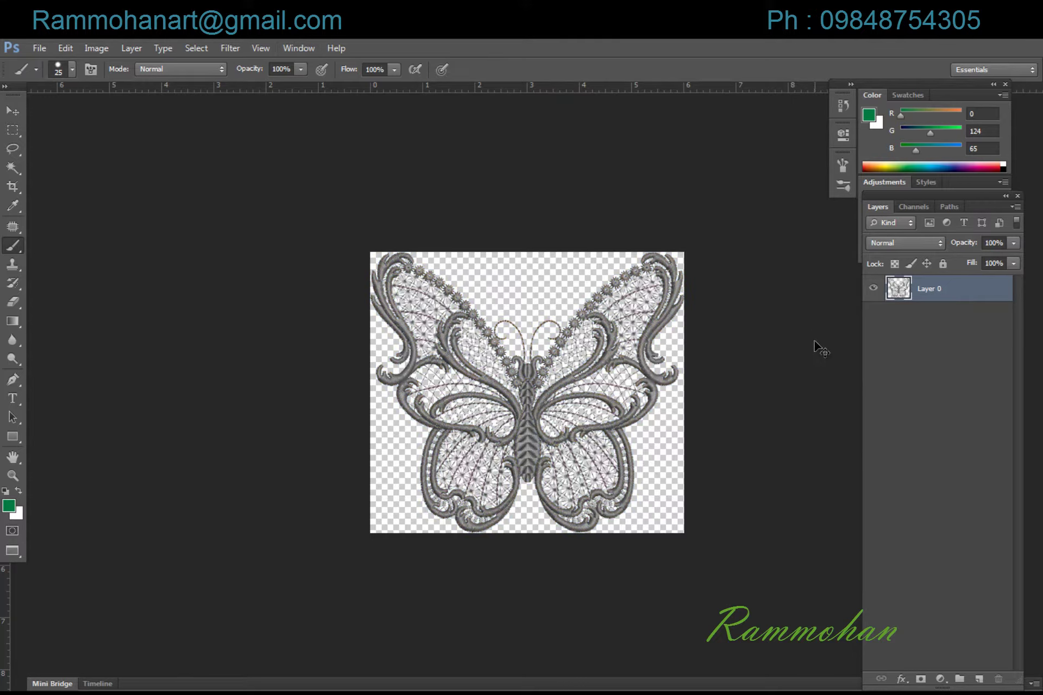
key("ctrl+l")
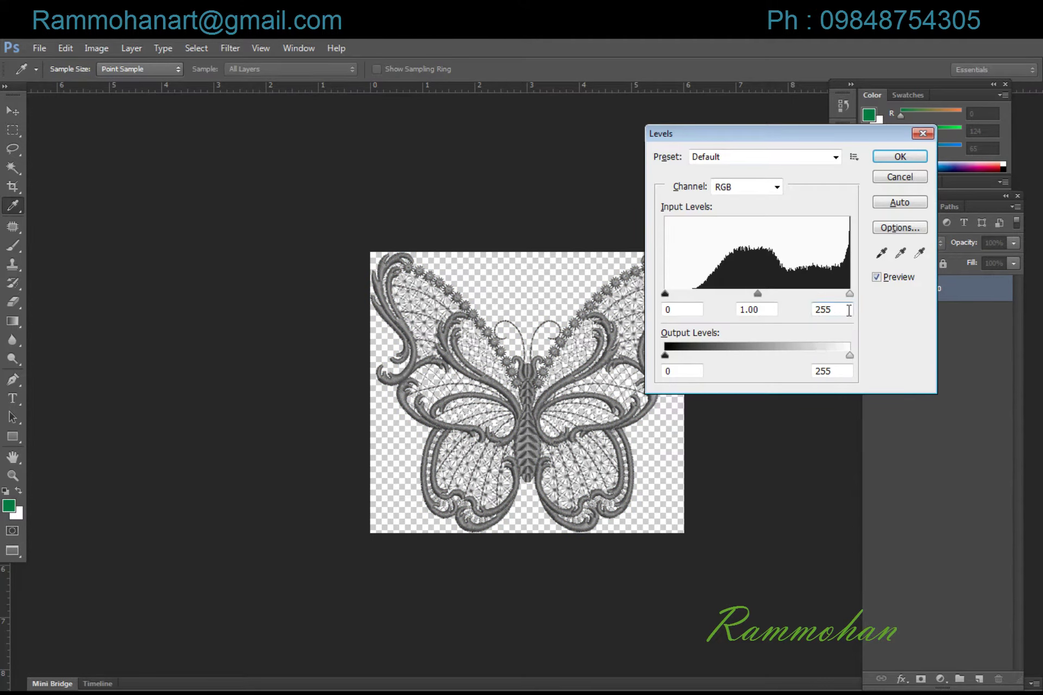
left_click_drag(849, 296, 797, 296)
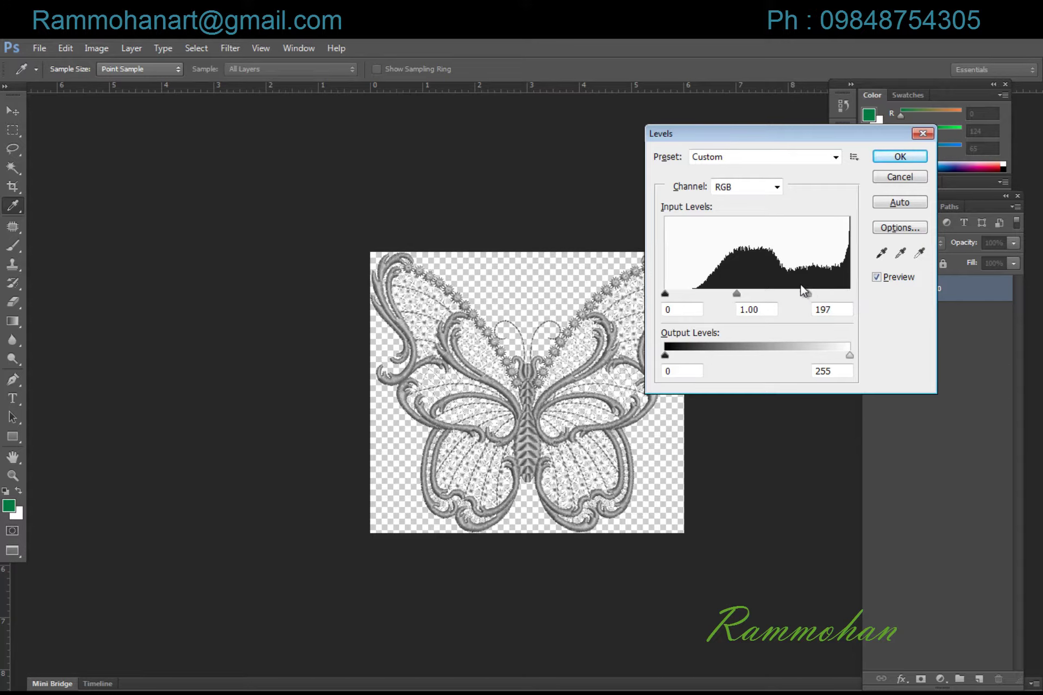
mouse_move(732, 296)
left_mouse_down()
mouse_move(826, 295)
mouse_move(815, 295)
left_mouse_up()
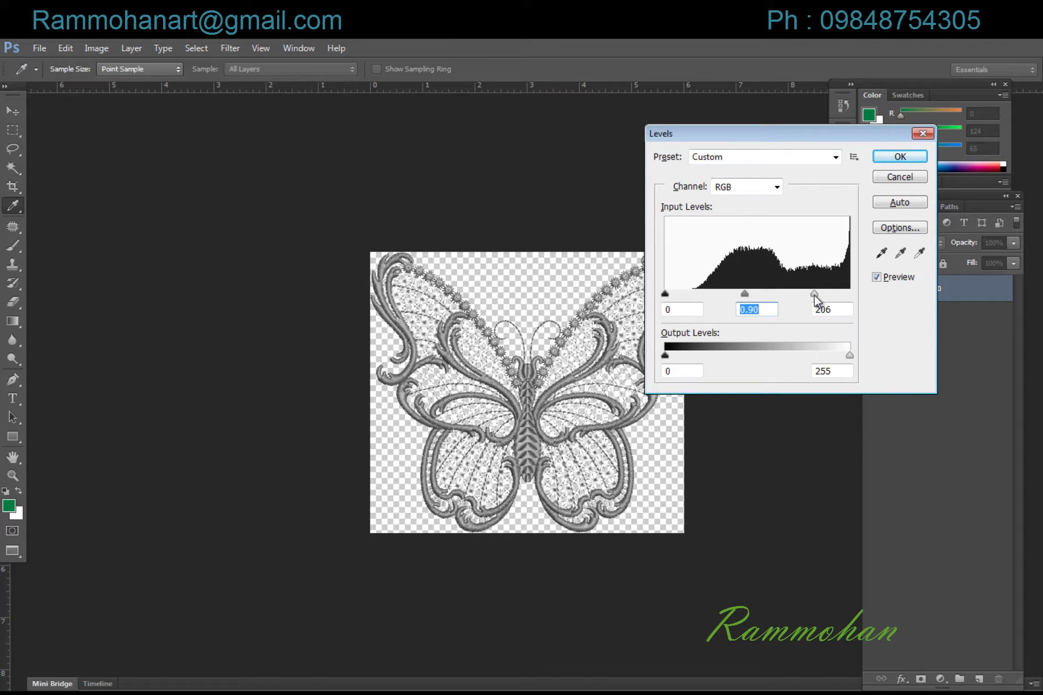
left_click(908, 158)
left_click(873, 288)
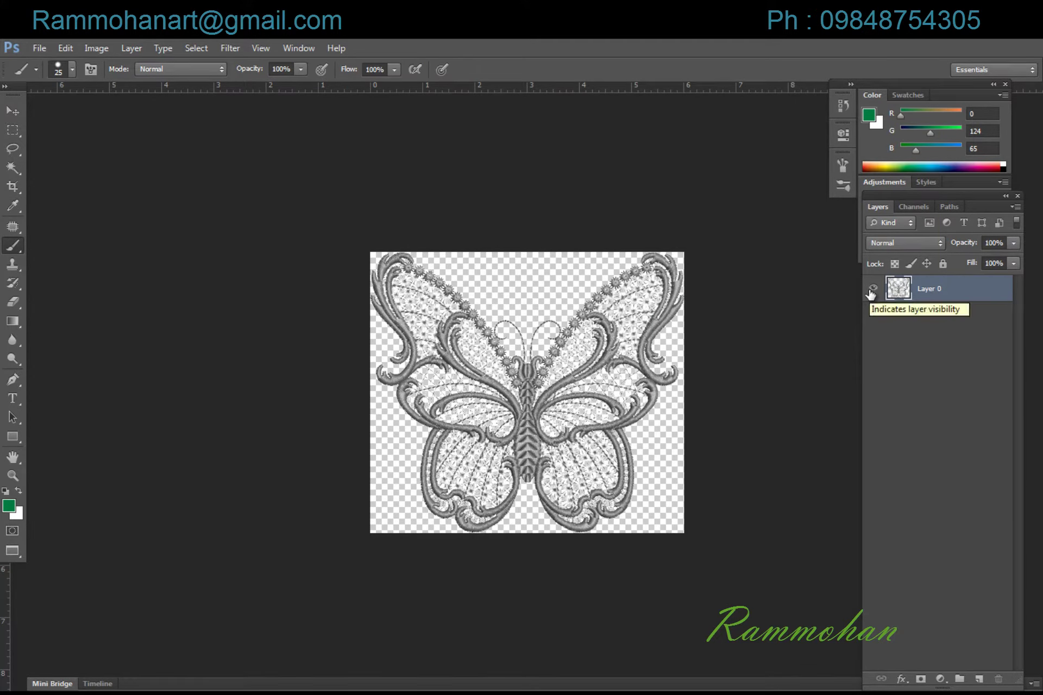
Apply a second Levels adjustment darkening the midtones to 0.64.
key("ctrl+l")
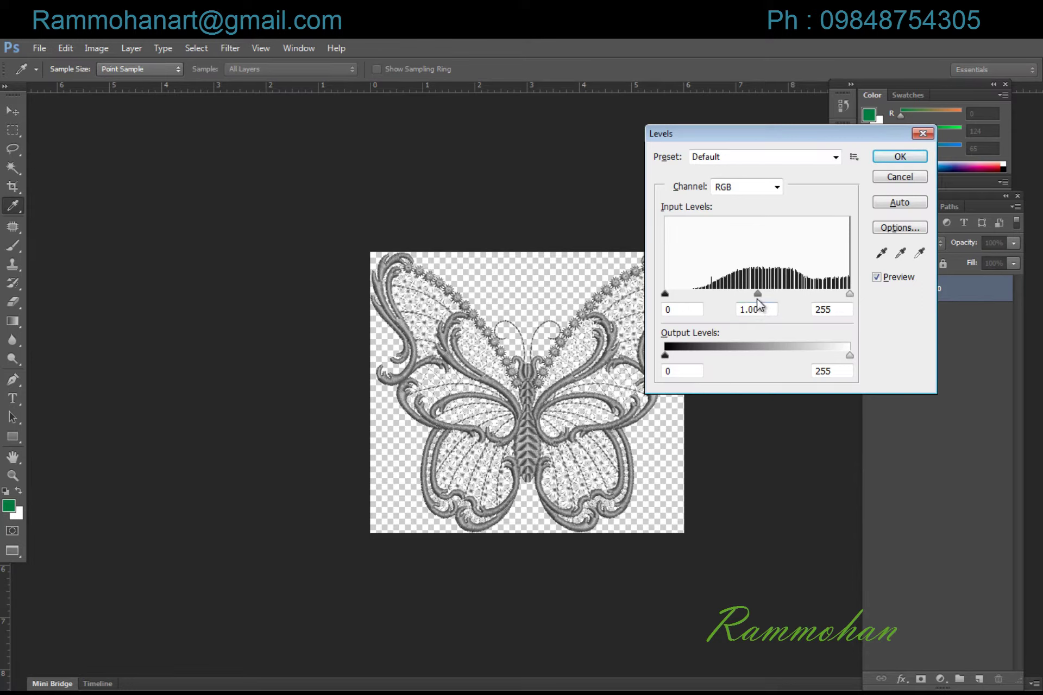
left_click_drag(758, 299, 784, 299)
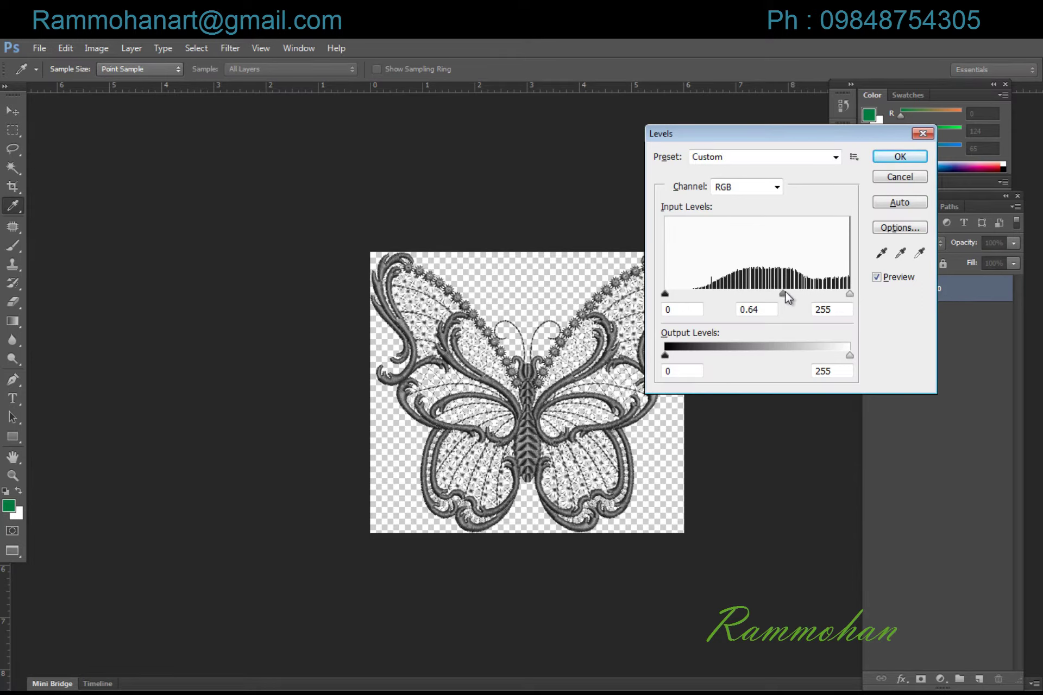
left_click(900, 157)
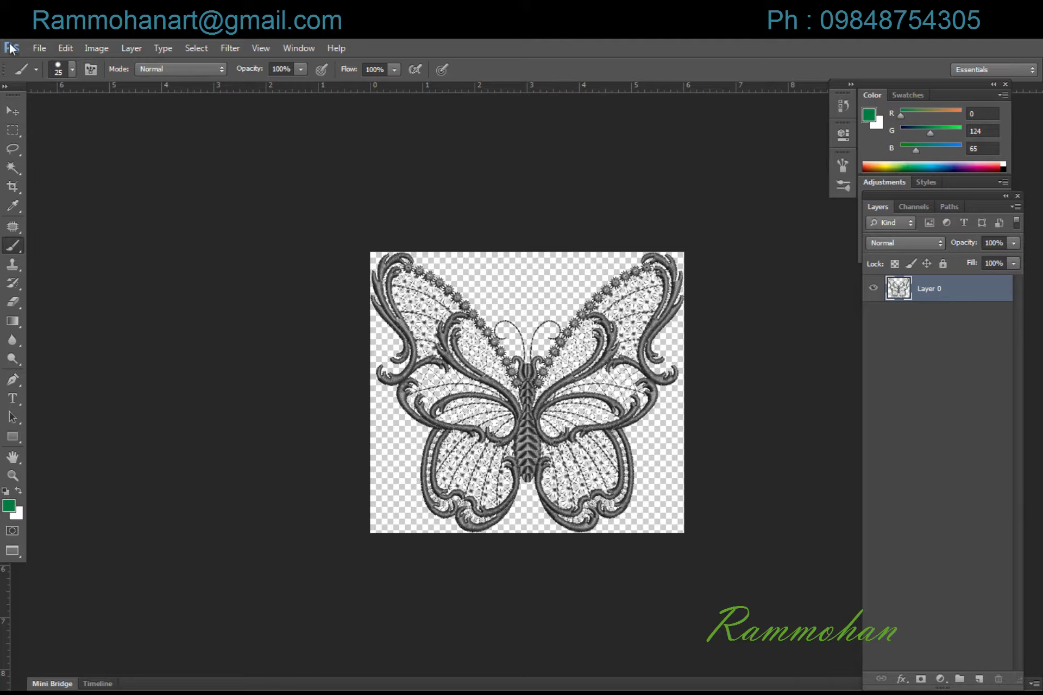
left_click(66, 48)
mouse_move(86, 331)
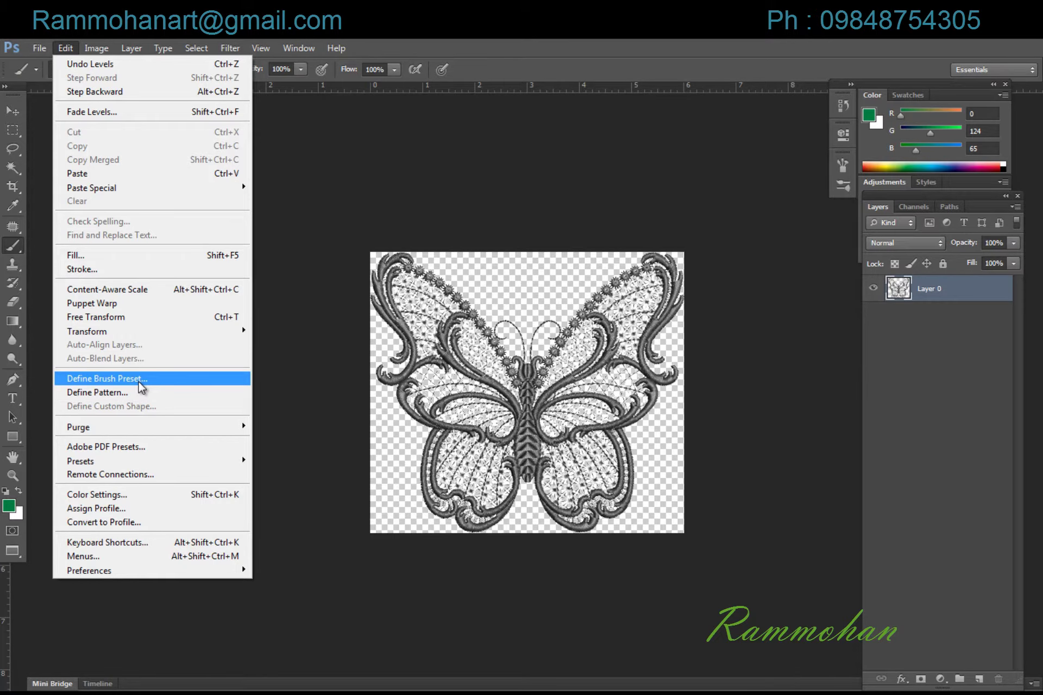
Define the butterfly as a new brush and test-paint a red 100 px stroke, then undo it.
left_click(141, 387)
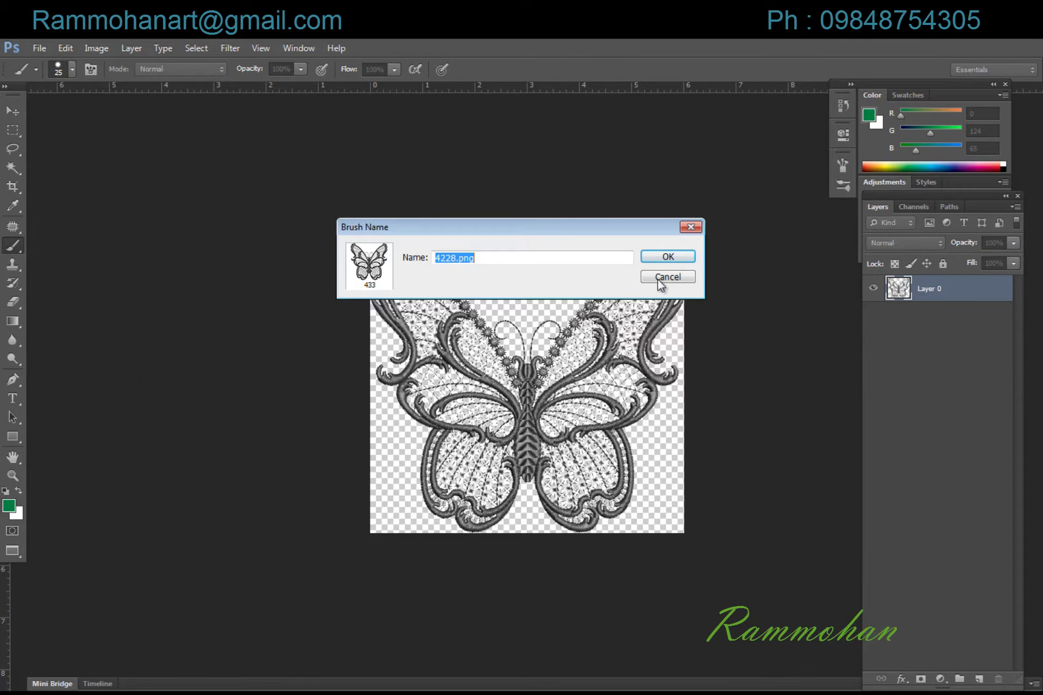
left_click(672, 258)
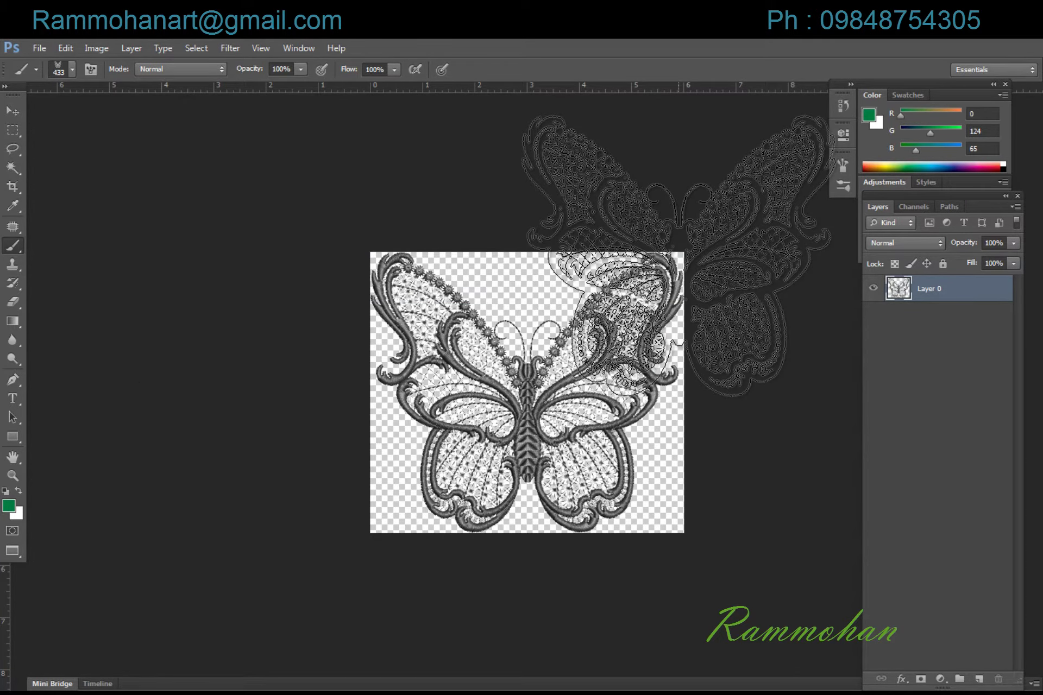
key("ctrl+Tab")
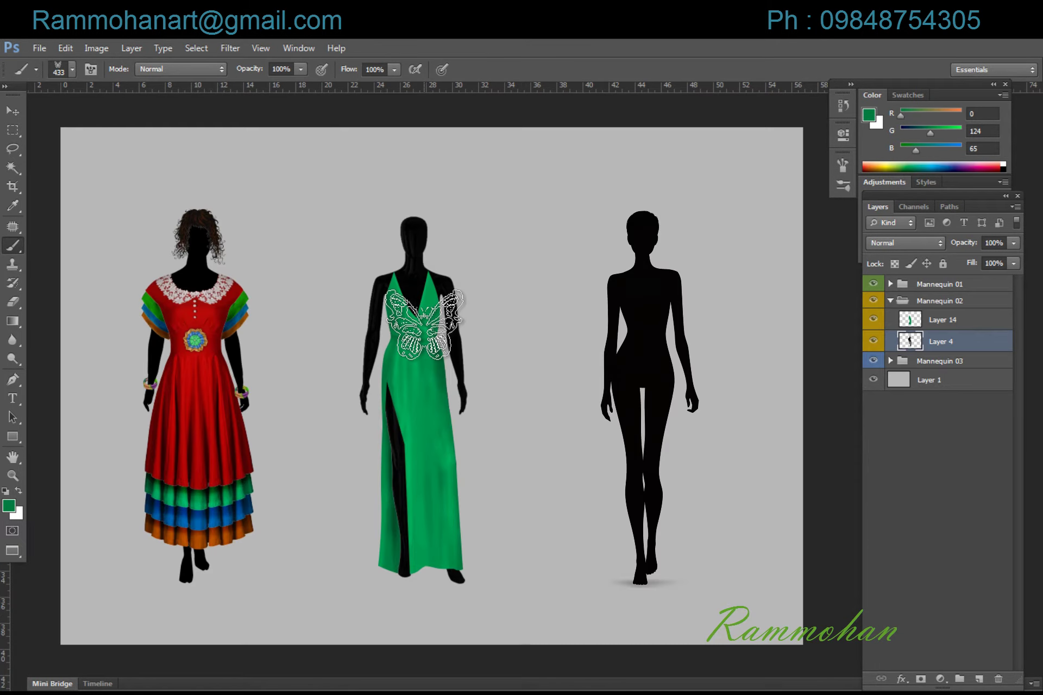
key("bracketleft")
key("bracketleft")
key("bracketleft")
key("bracketleft")
key("bracketleft")
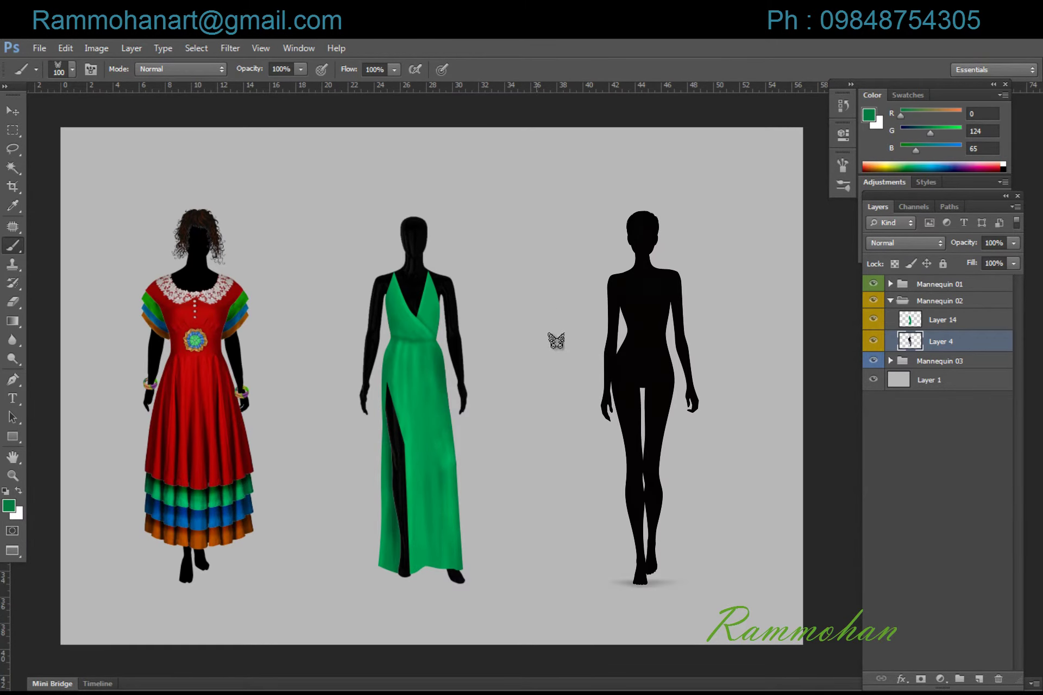
left_click(199, 372, "alt")
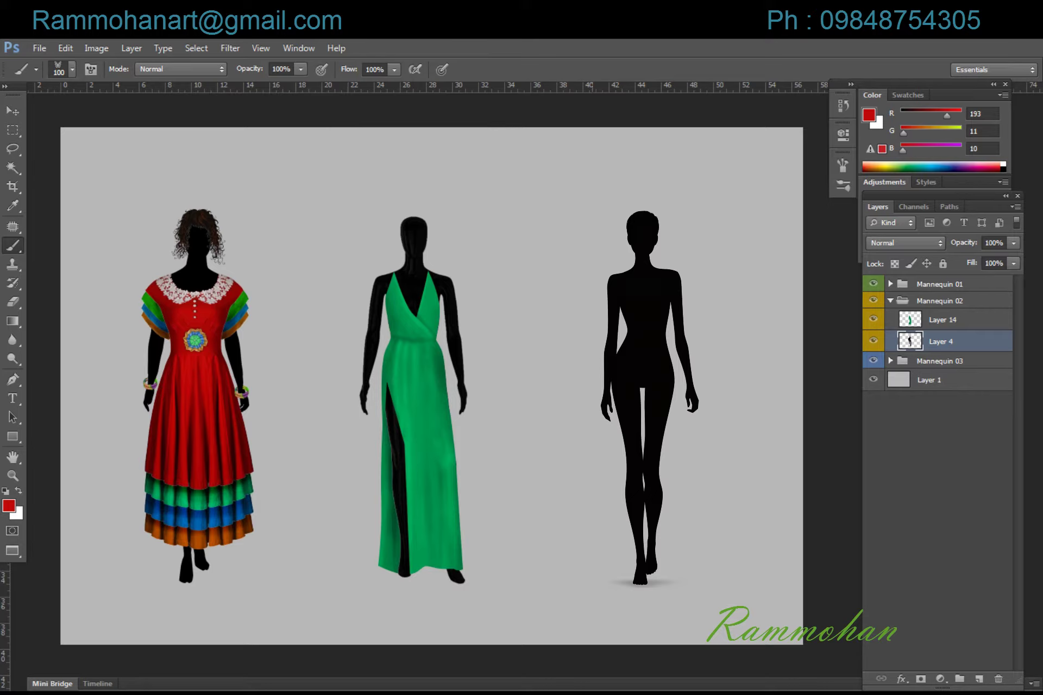
mouse_move(562, 269)
left_mouse_down()
mouse_move(557, 389)
mouse_move(524, 490)
left_mouse_up()
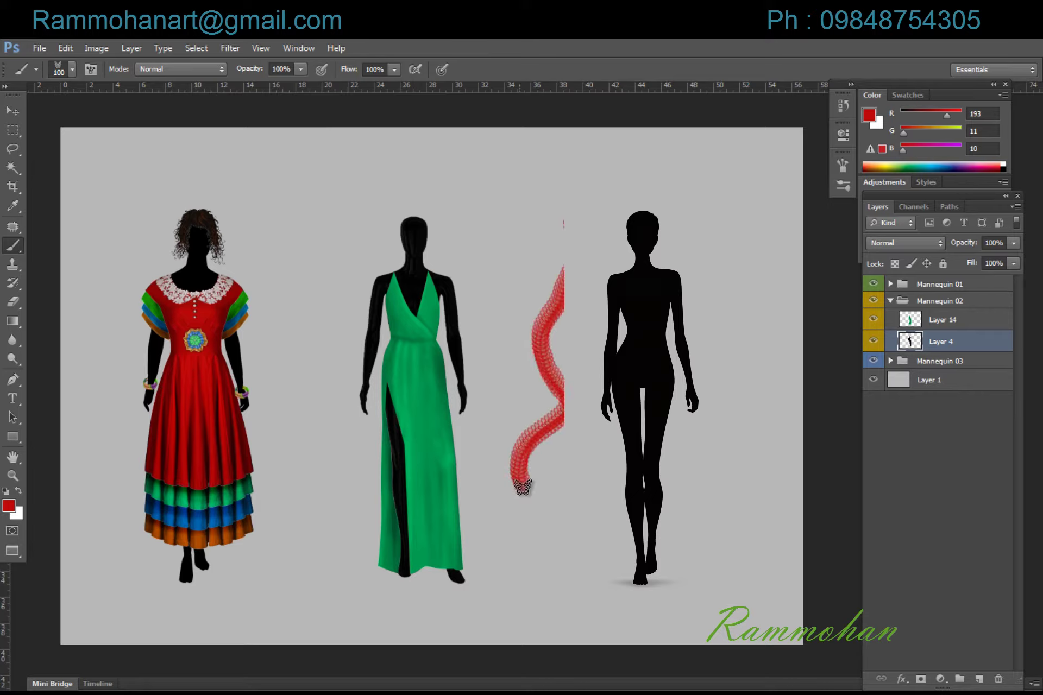
key("ctrl+z")
Widen the brush spacing and enable Shape Dynamics, test and undo a stroke.
left_click(92, 68)
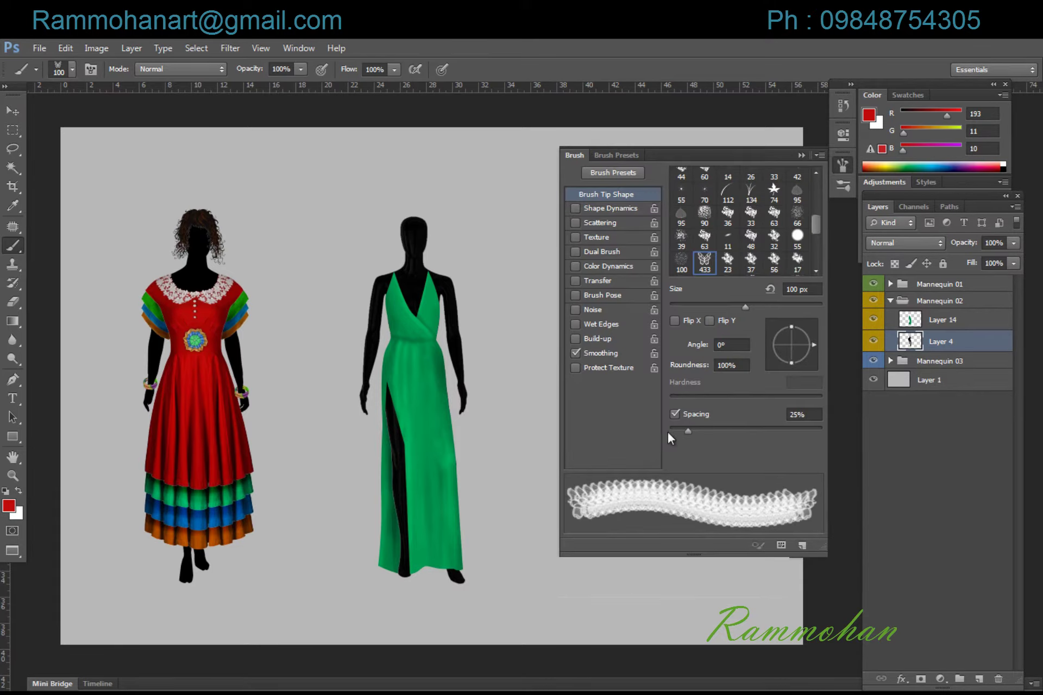
left_click_drag(689, 429, 752, 445)
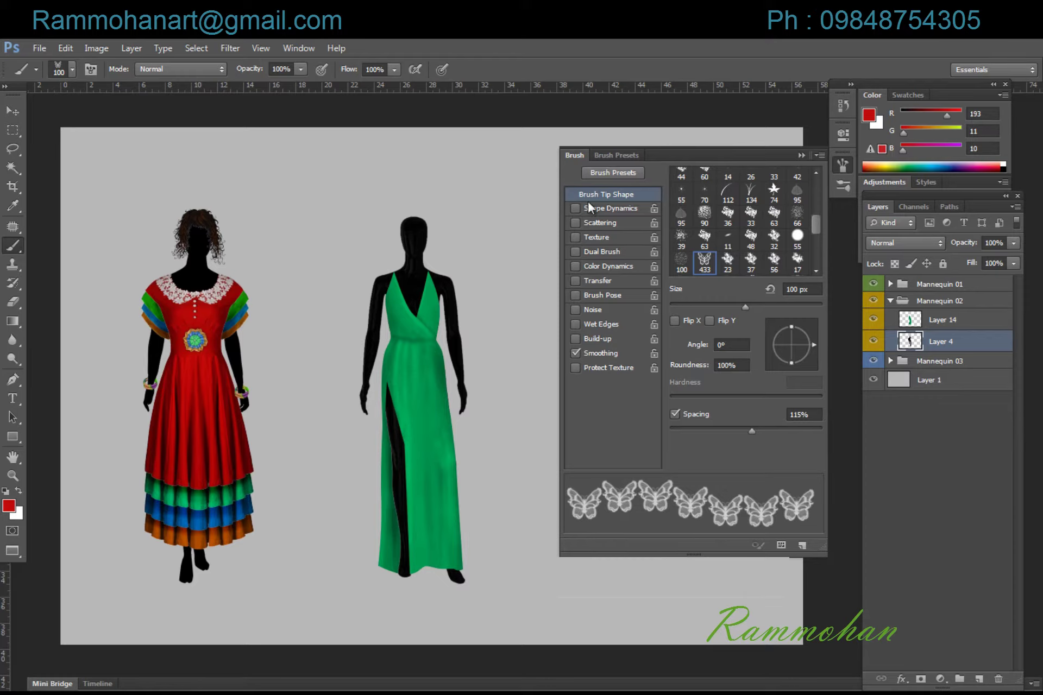
left_click(619, 209)
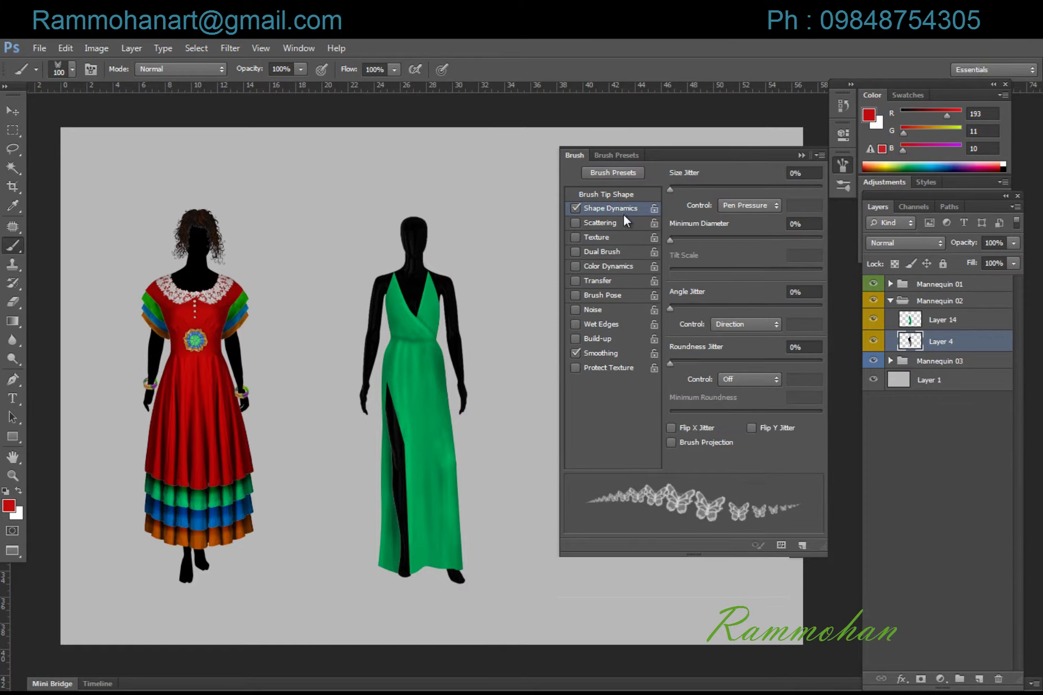
mouse_move(350, 195)
left_mouse_down()
mouse_move(326, 298)
mouse_move(307, 511)
left_mouse_up()
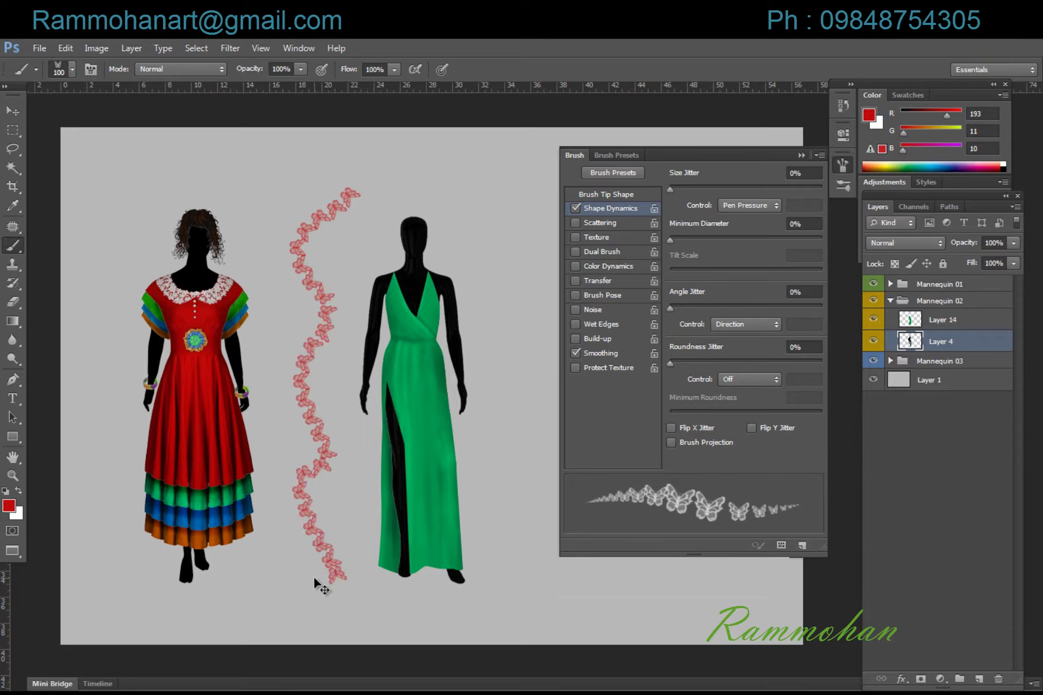
key("ctrl+z")
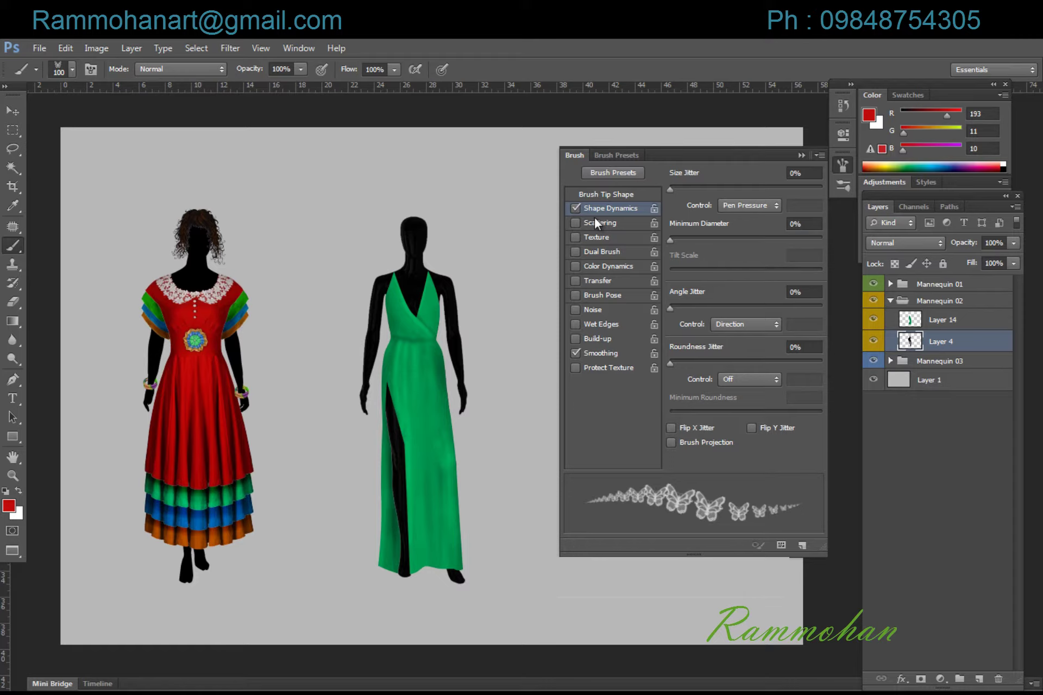
left_click(801, 156)
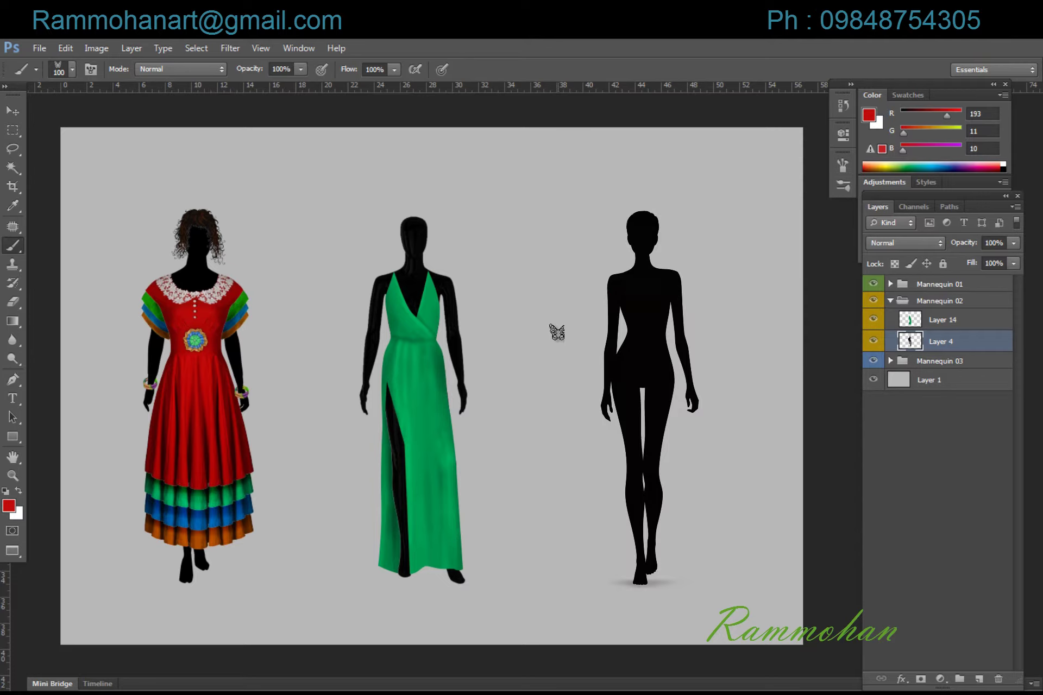
Draw a curved test path between the mannequins and stroke it twice with butterflies.
key("p")
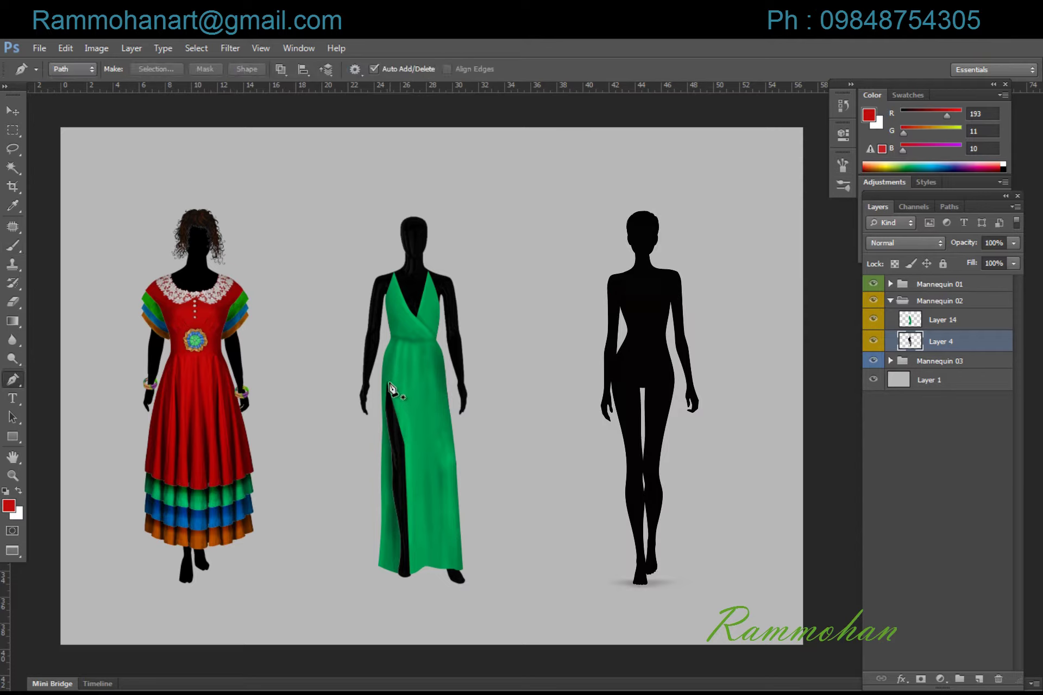
key("b")
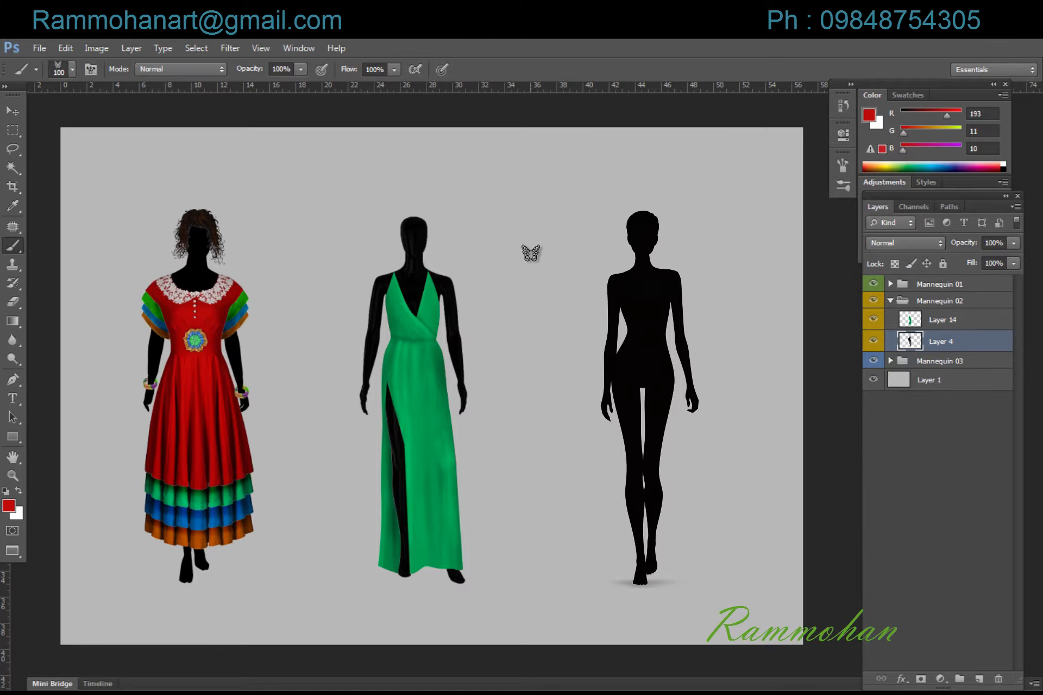
key("p")
left_click(502, 170)
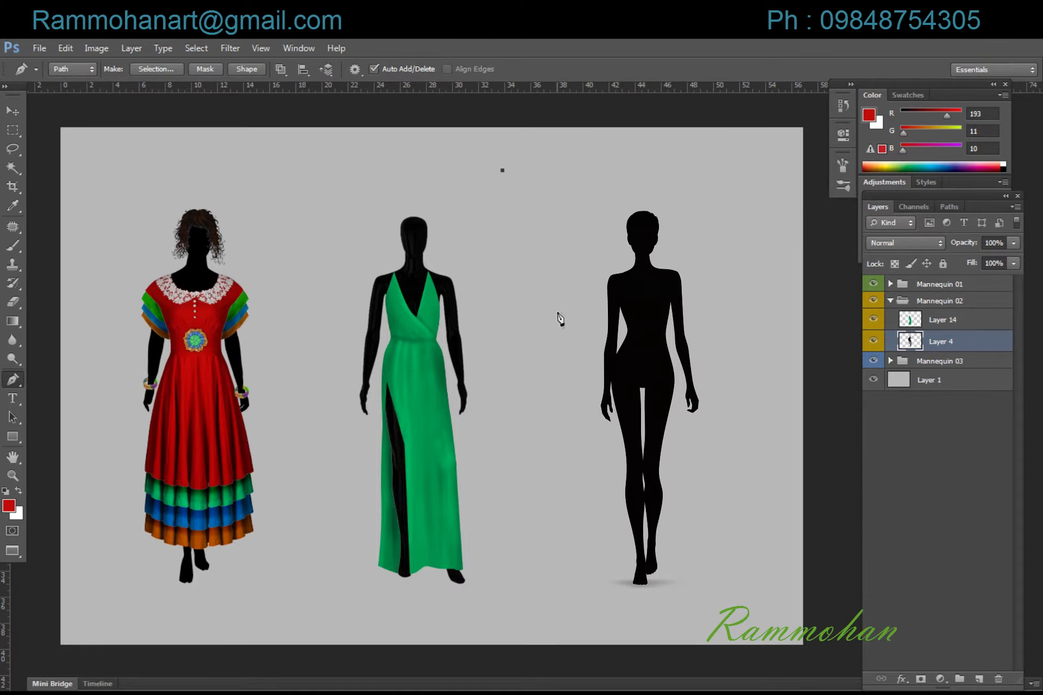
left_click_drag(556, 315, 535, 370)
left_click_drag(499, 507, 506, 541)
left_click(543, 606)
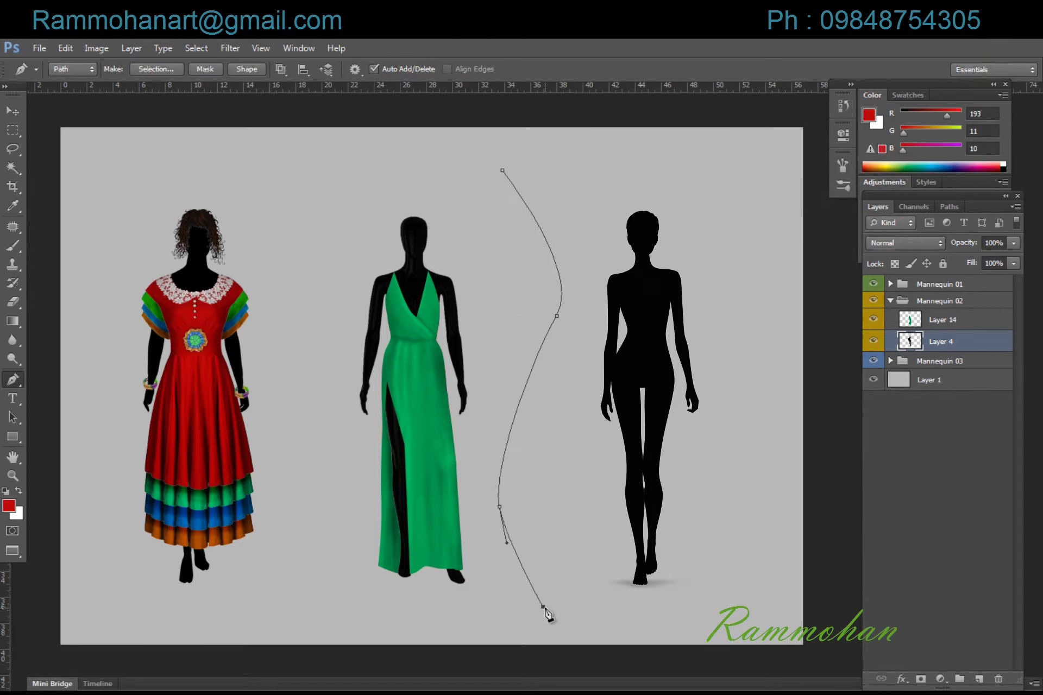
key("b")
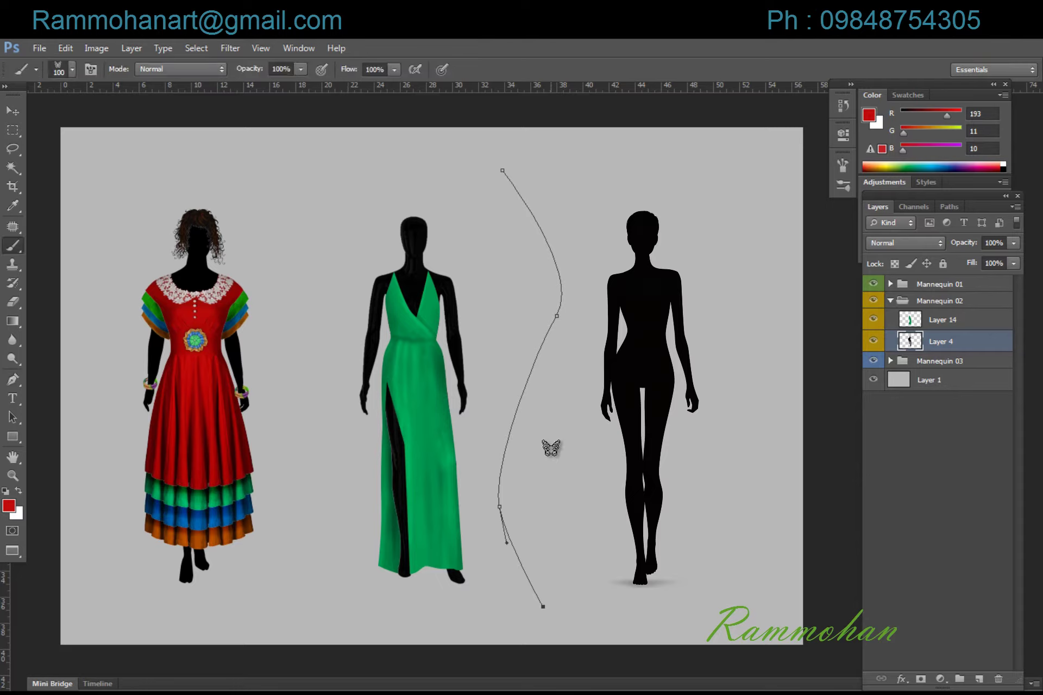
key("Return")
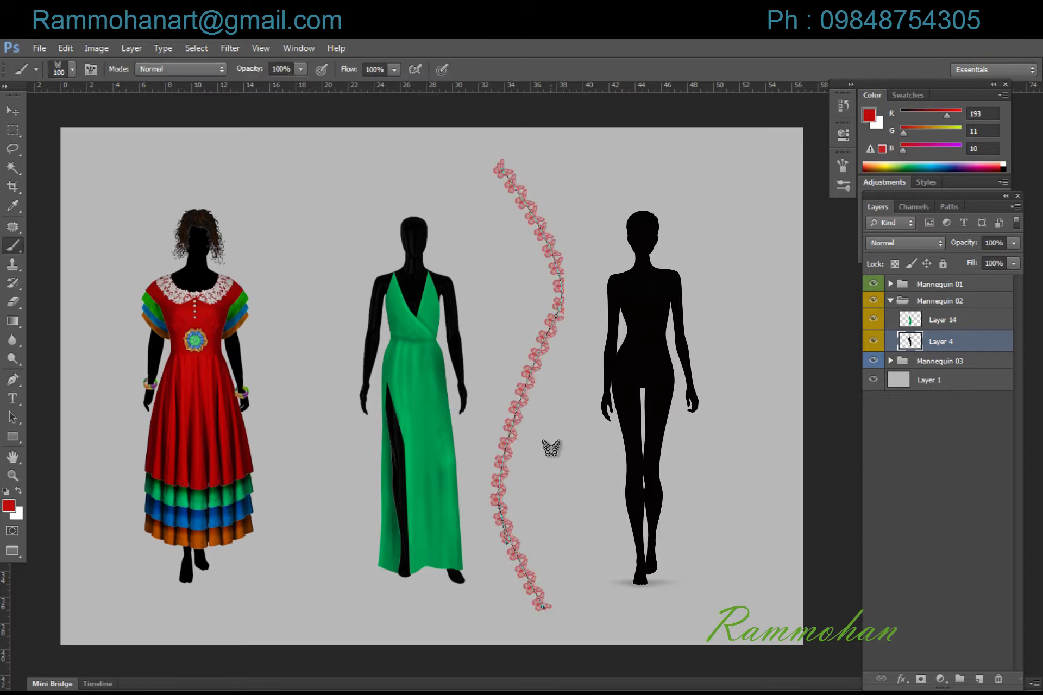
key("Return")
Undo the test butterfly stroke and discard the test path, keeping the mannequin intact.
key("ctrl+a")
key("Delete")
key("ctrl+z")
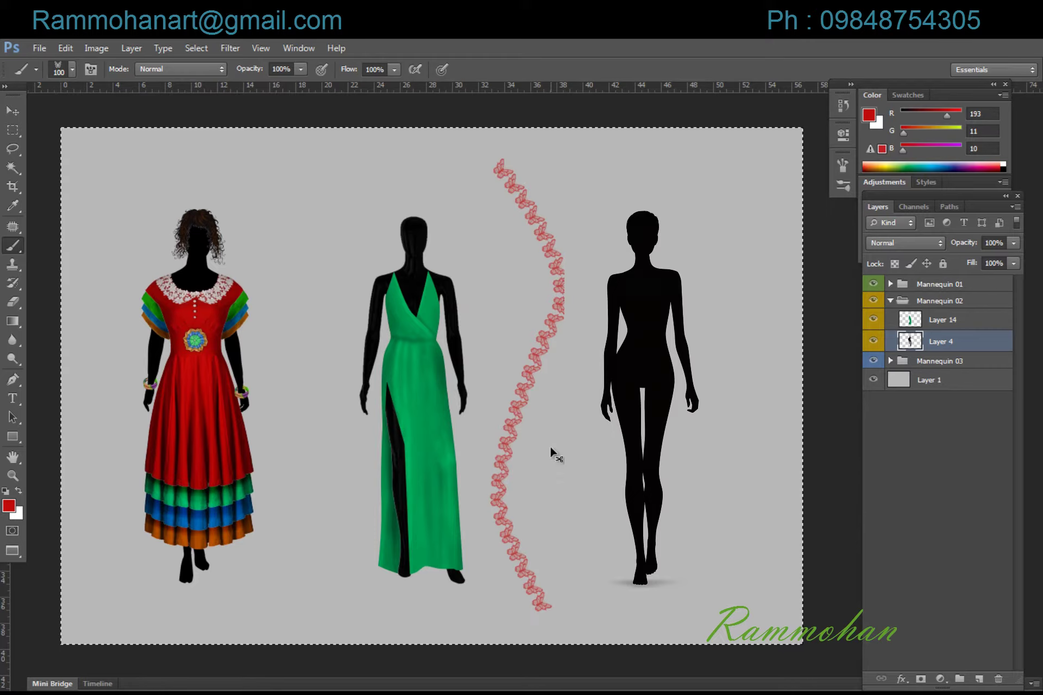
key("ctrl+alt+z")
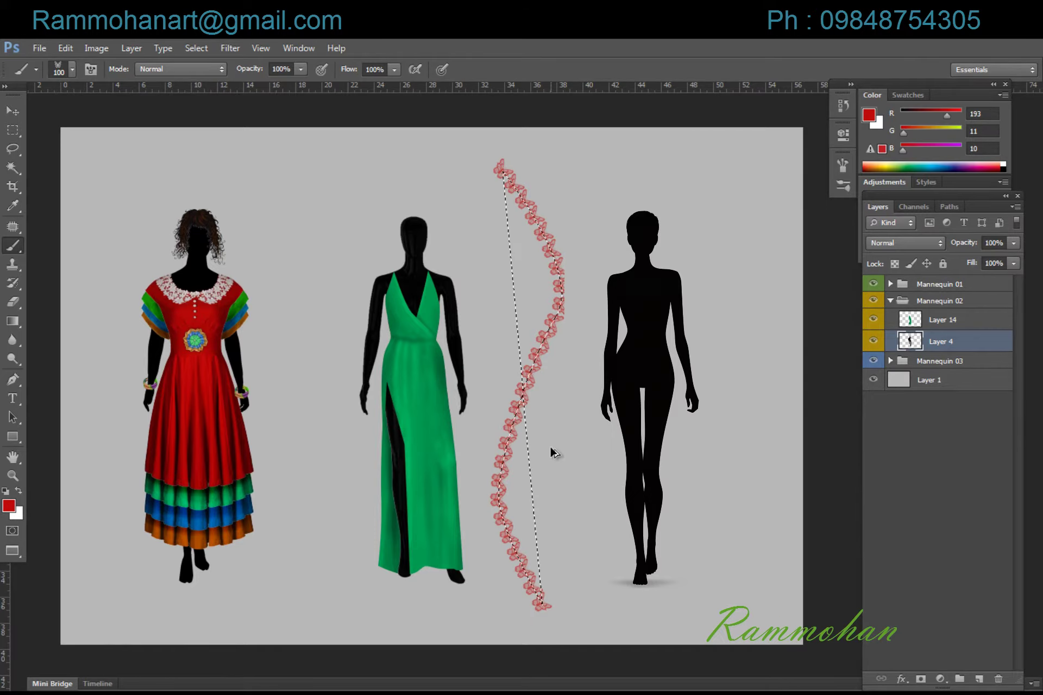
key("ctrl+alt+z")
key("ctrl+Return")
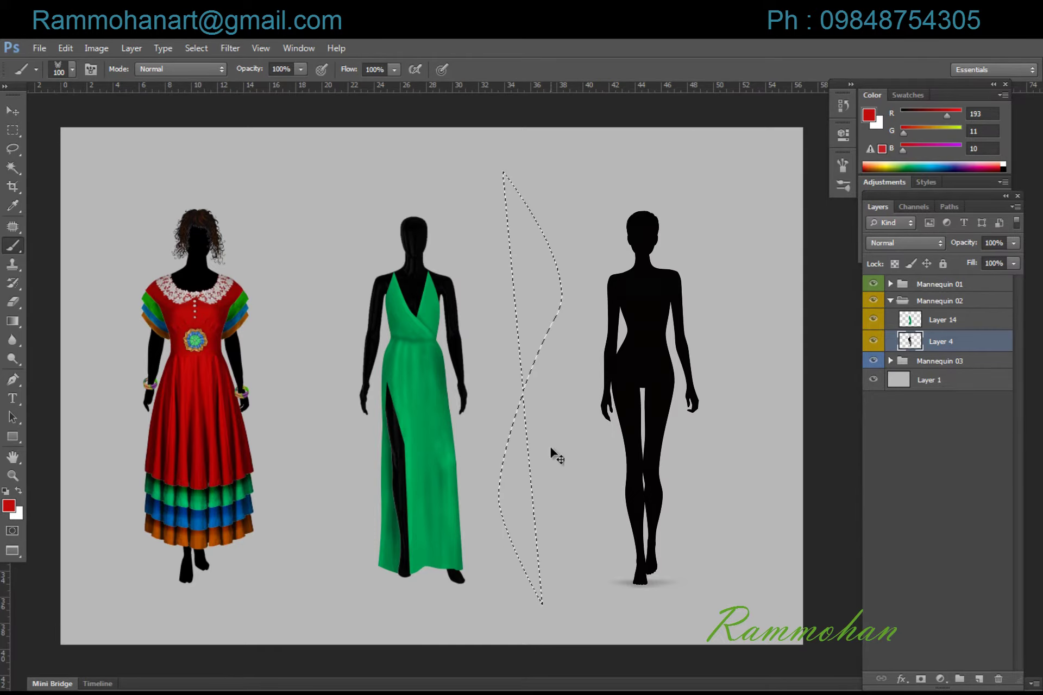
key("ctrl+d")
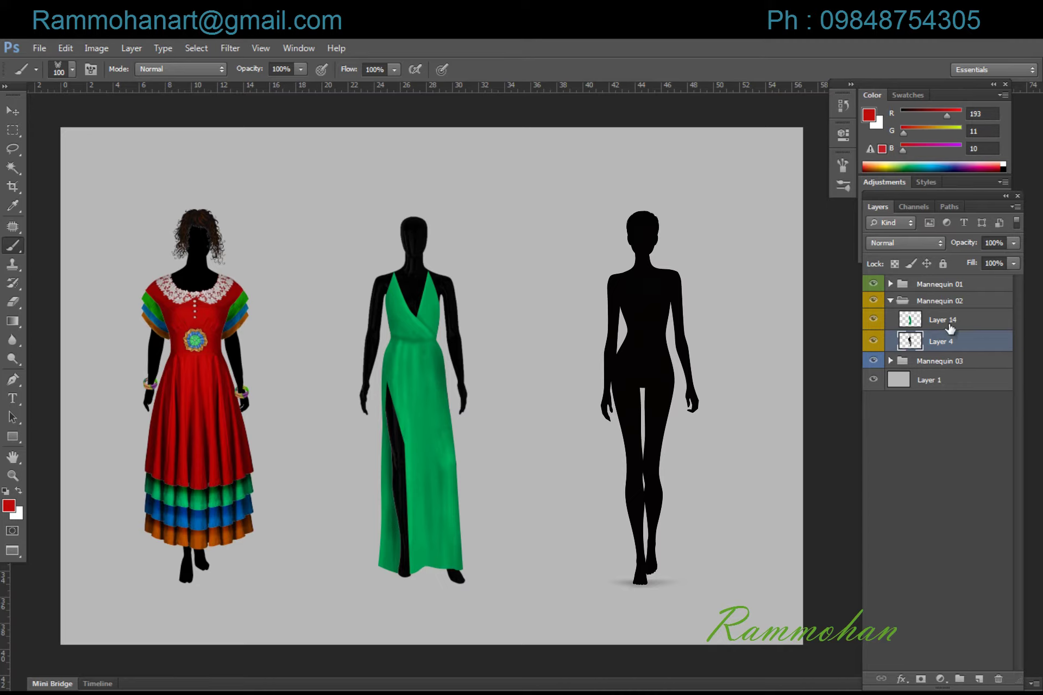
Create a new layer named 'Design' above Layer 14.
left_click(950, 322)
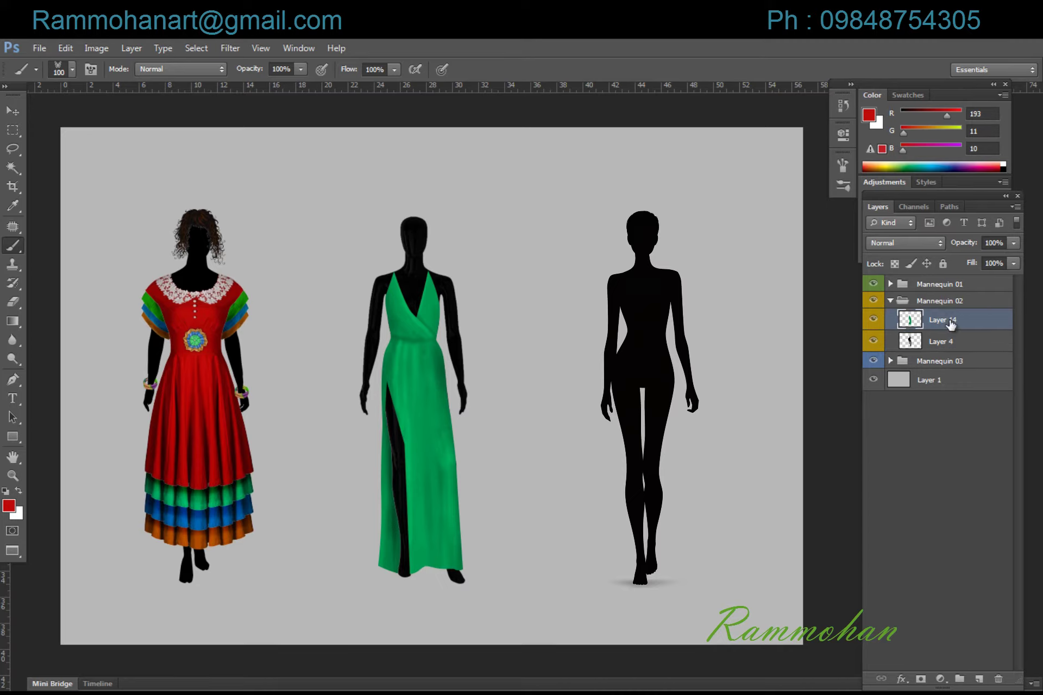
key("ctrl+shift+n")
type("Design")
key("Return")
Draw a Pen path down the gown's slit and curving along the hem.
key("p")
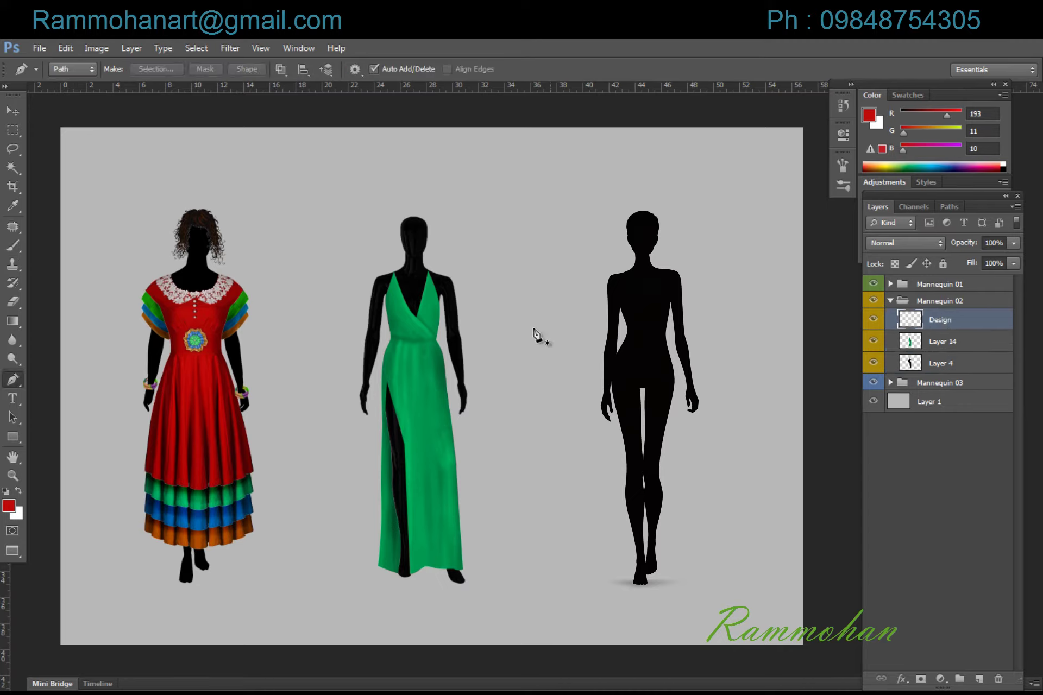
left_click(388, 382)
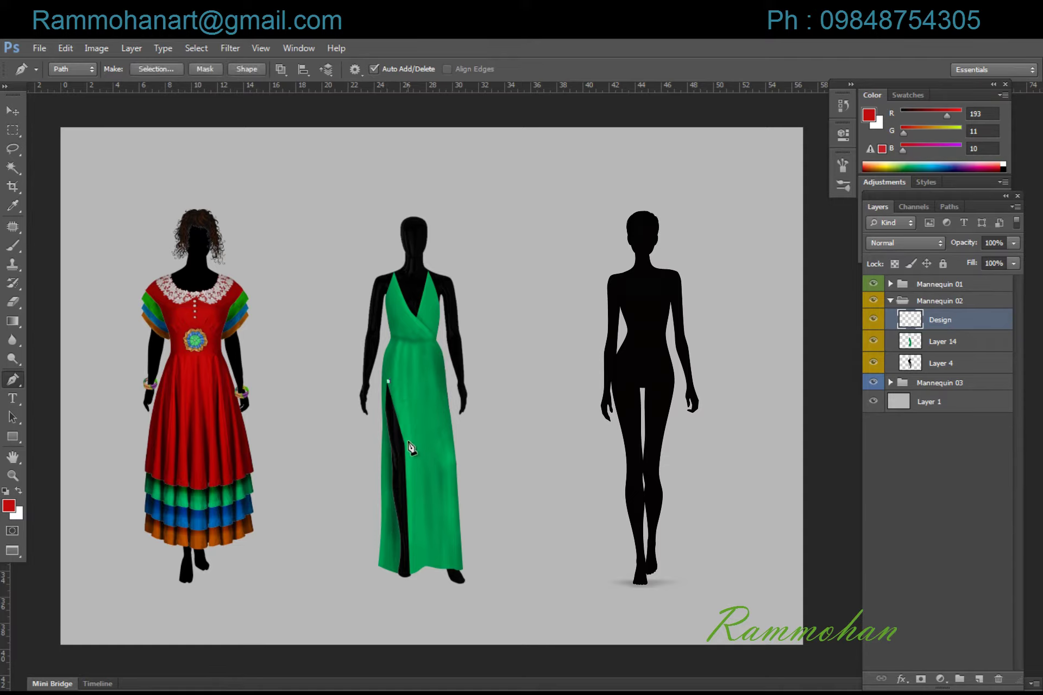
left_click(413, 566)
left_click(425, 563)
left_click_drag(442, 565, 464, 568)
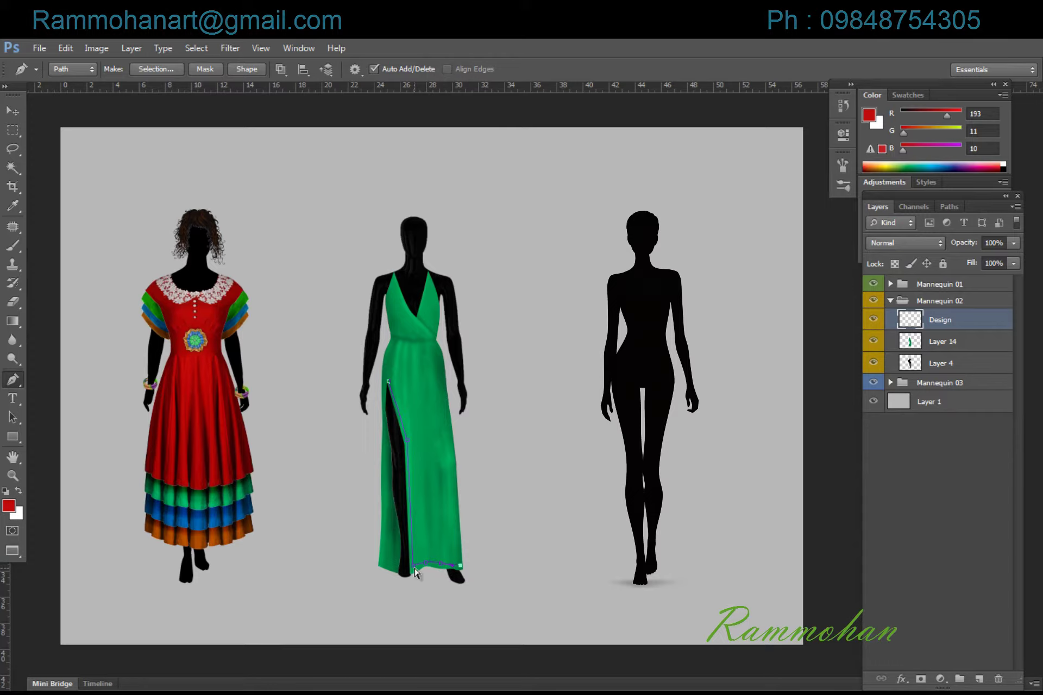
left_click_drag(415, 569, 414, 568)
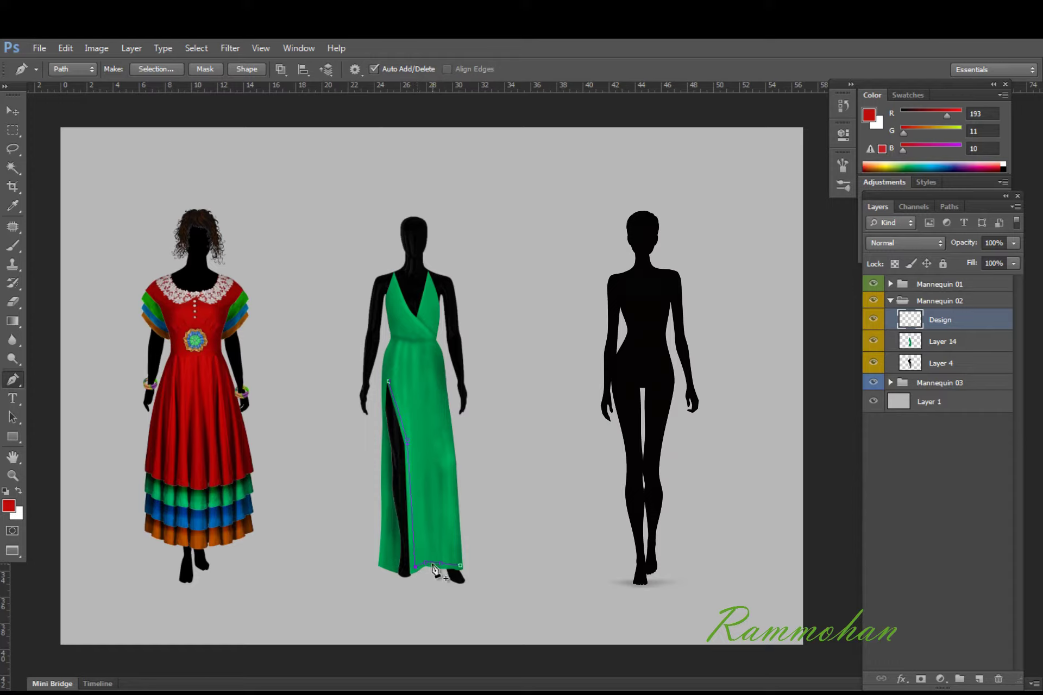
left_click(434, 563)
left_click_drag(433, 565, 434, 561)
Stroke the slit and hem path with the 25 px butterfly brush and clear the outline.
key("b")
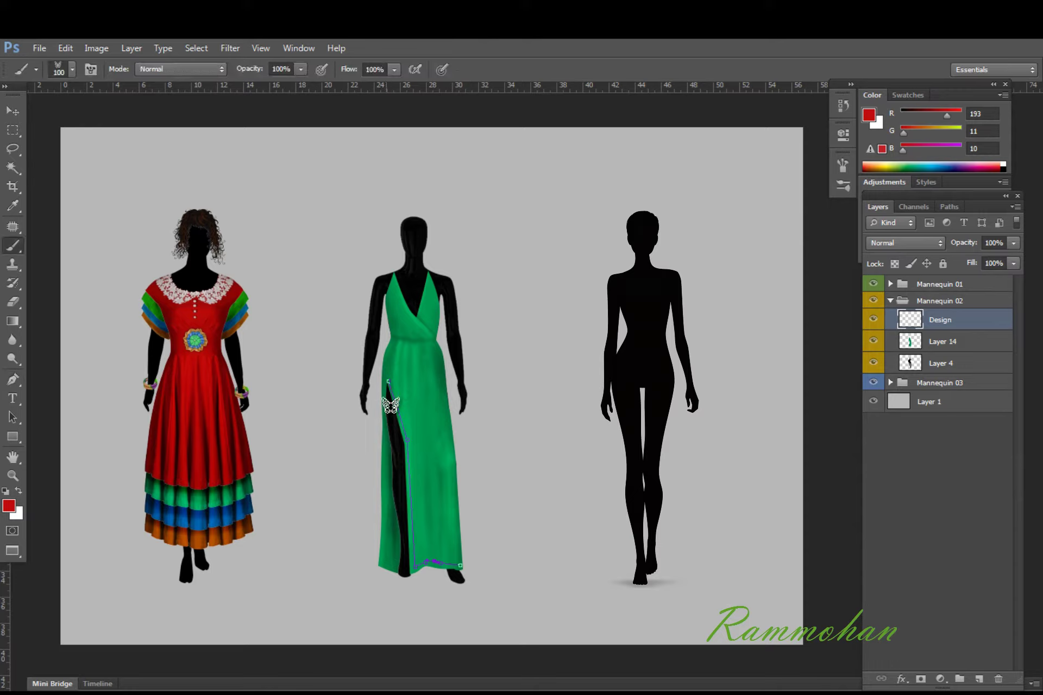
key("bracketleft")
key("bracketleft")
key("bracketleft")
key("ctrl+Return")
key("ctrl+d")
key("p")
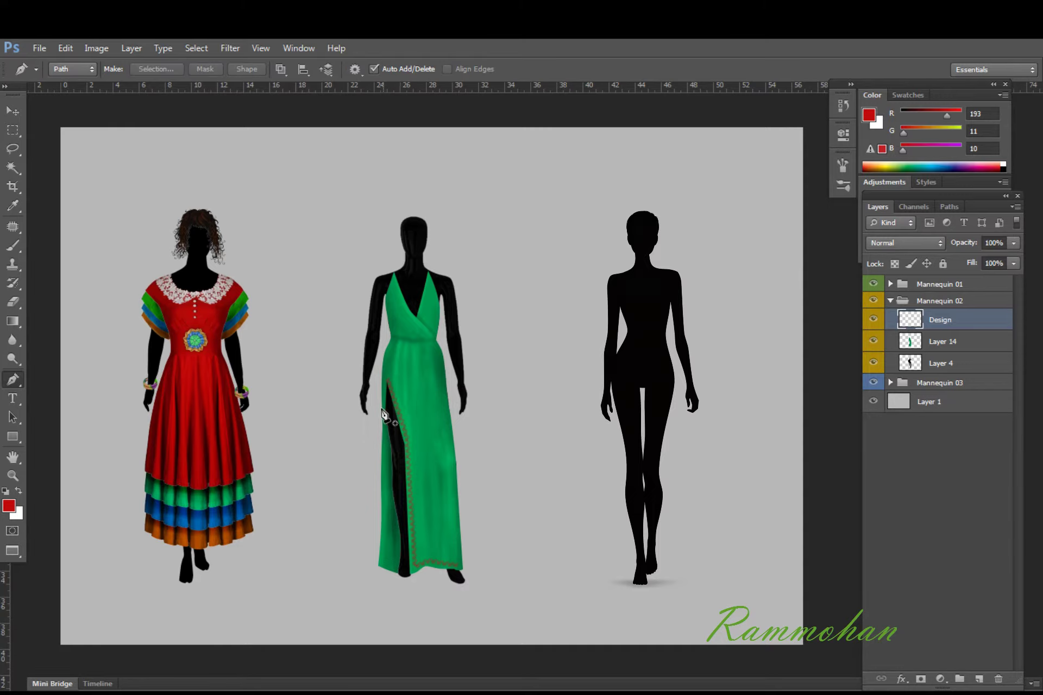
Draw a short path down the slit's other edge and stroke it with the brush.
left_click(386, 381)
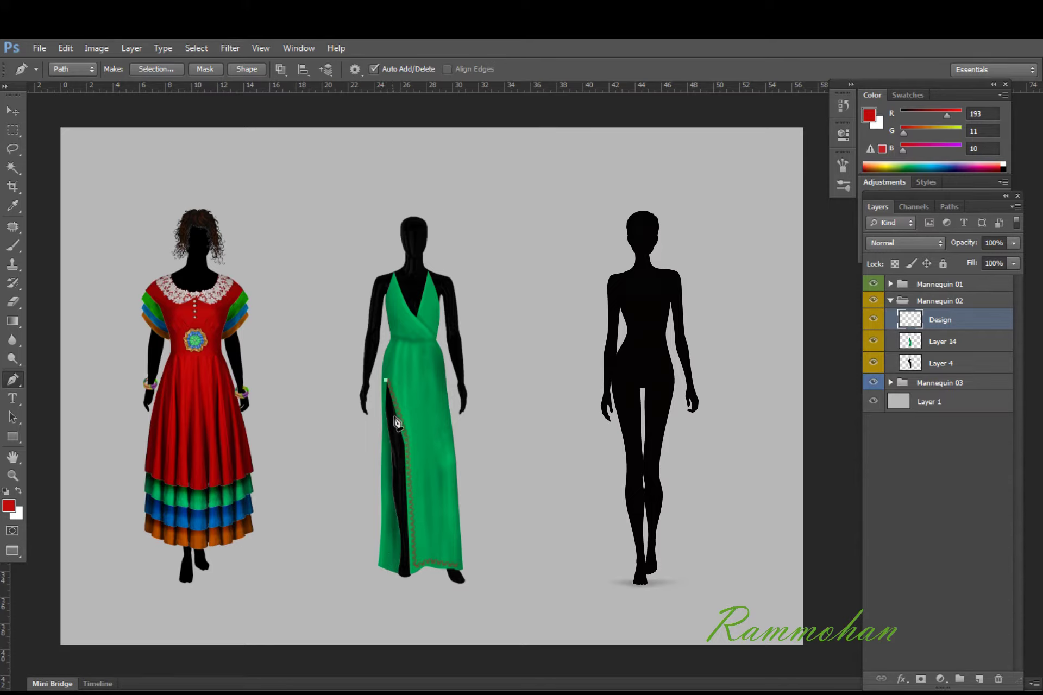
left_click(386, 401)
left_click(385, 380)
key("b")
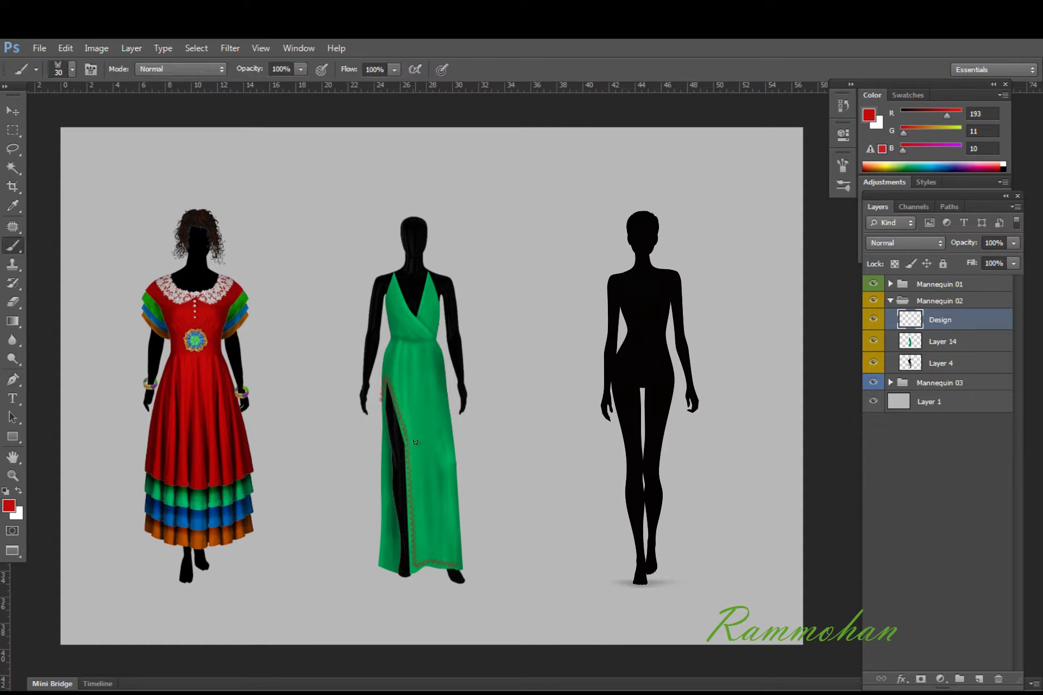
Clip the Design layer to Layer 14 with Alt+Ctrl+G.
key("alt")
key("ctrl+alt+g")
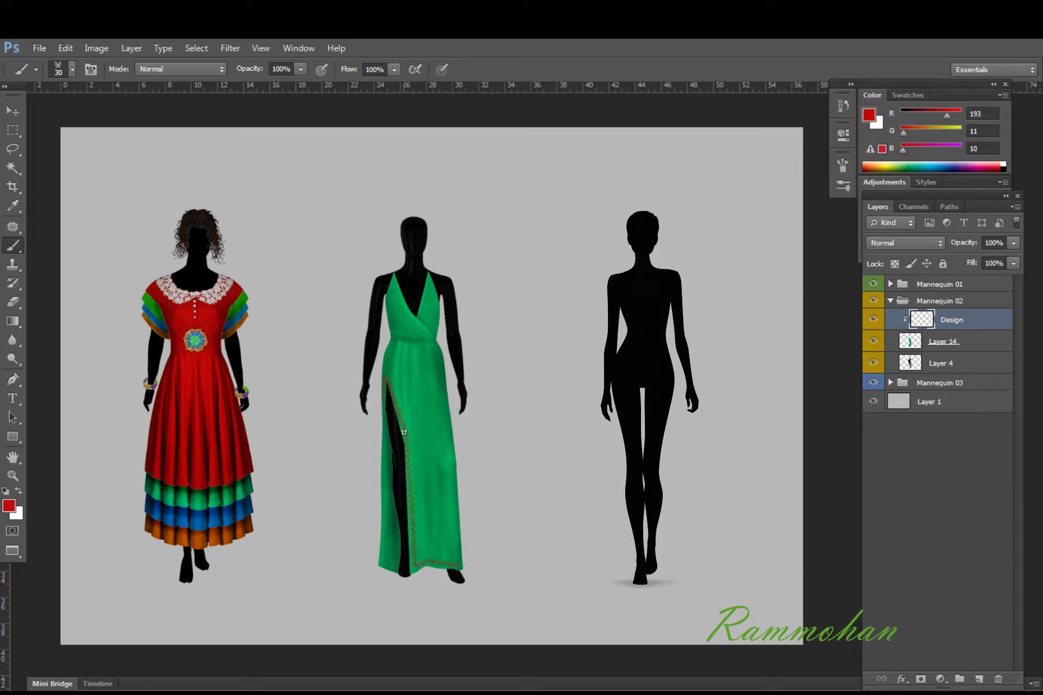
key("p")
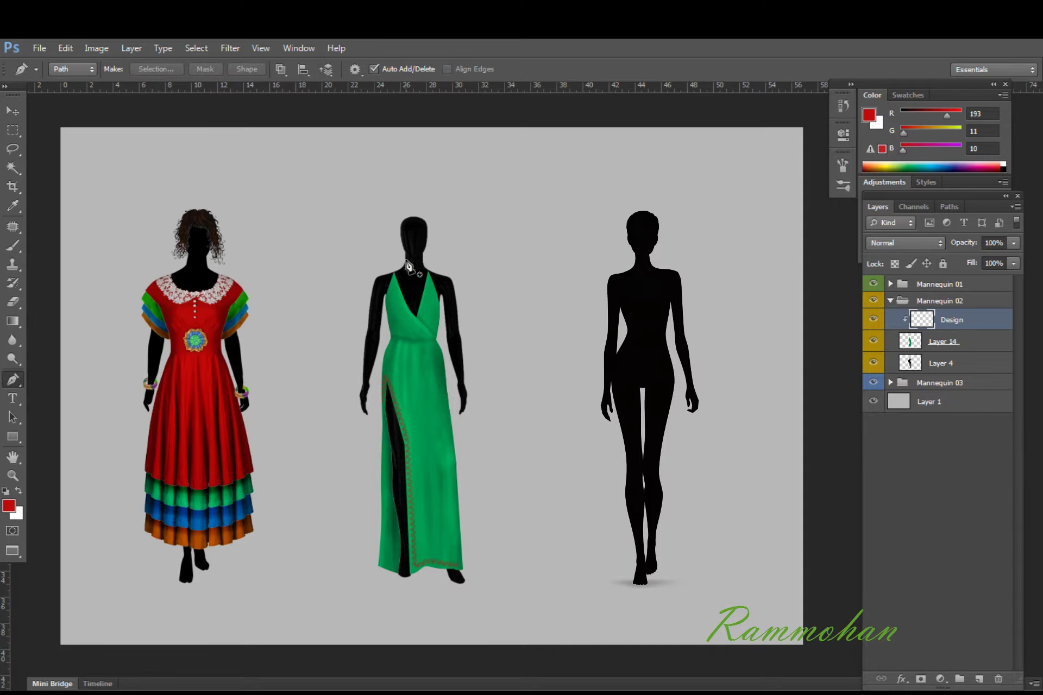
Draw a curved Pen path along the left side of the neckline from the strap.
left_click(394, 274)
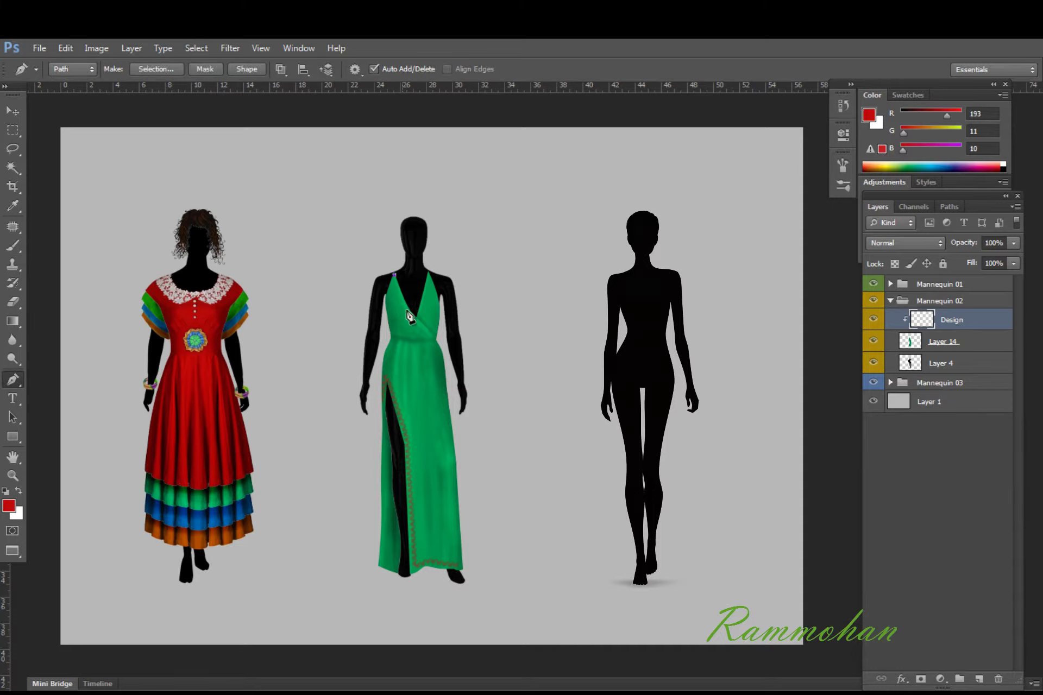
left_click_drag(409, 316, 419, 328)
left_click(392, 270)
left_click(433, 341)
key("Escape")
Add a path down the right neckline, stroke both with butterflies, and hide the outline.
left_click(430, 271)
left_click_drag(420, 321, 429, 292)
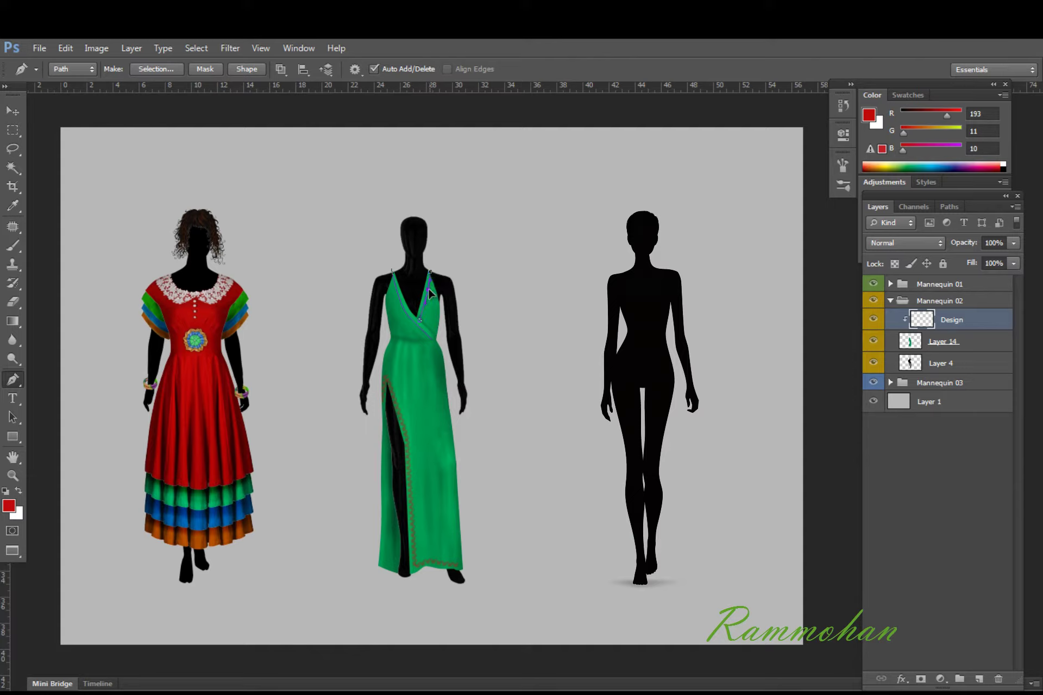
left_click(471, 285, "ctrl")
key("b")
key("Return")
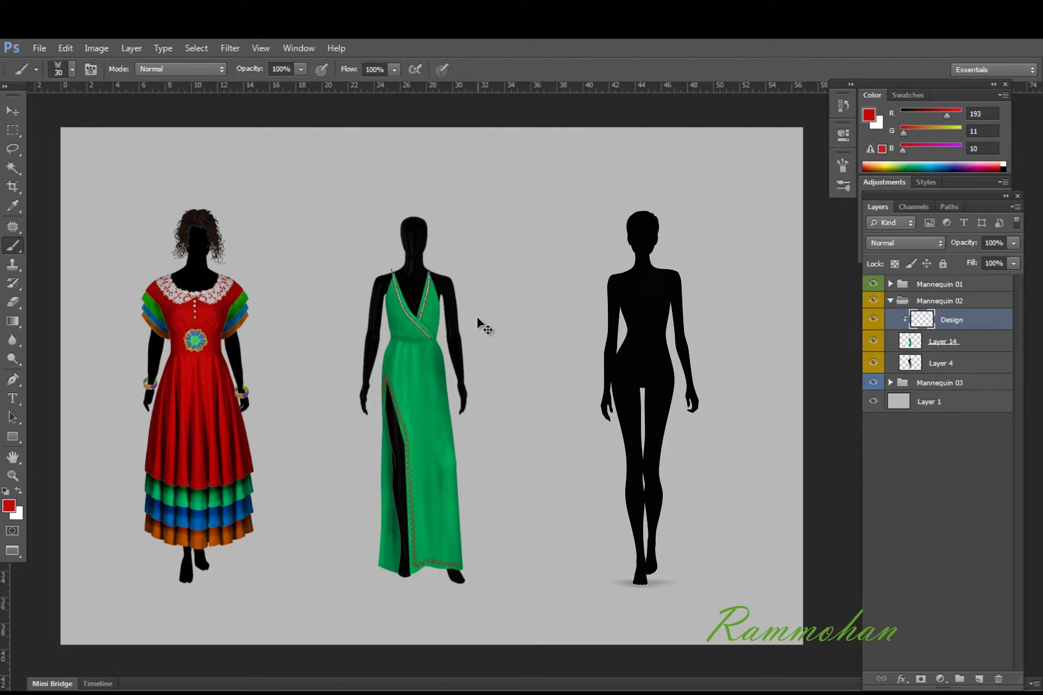
key("ctrl+h")
Duplicate the Design layer, reorder the copy, and merge it back into one border layer.
key("ctrl+j")
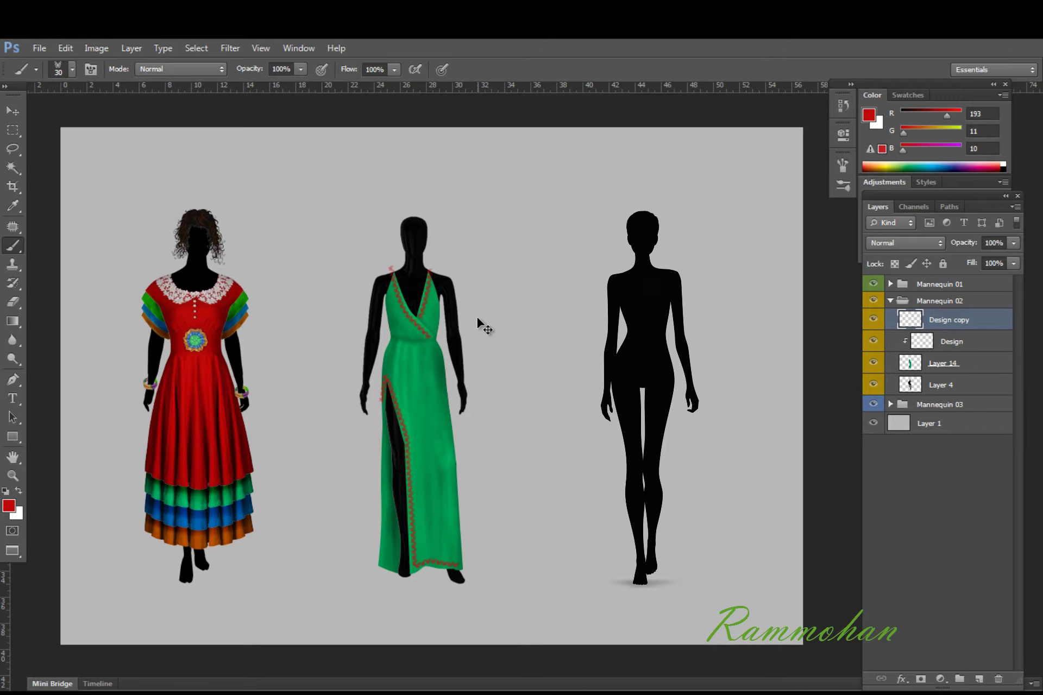
key("ctrl+bracketleft")
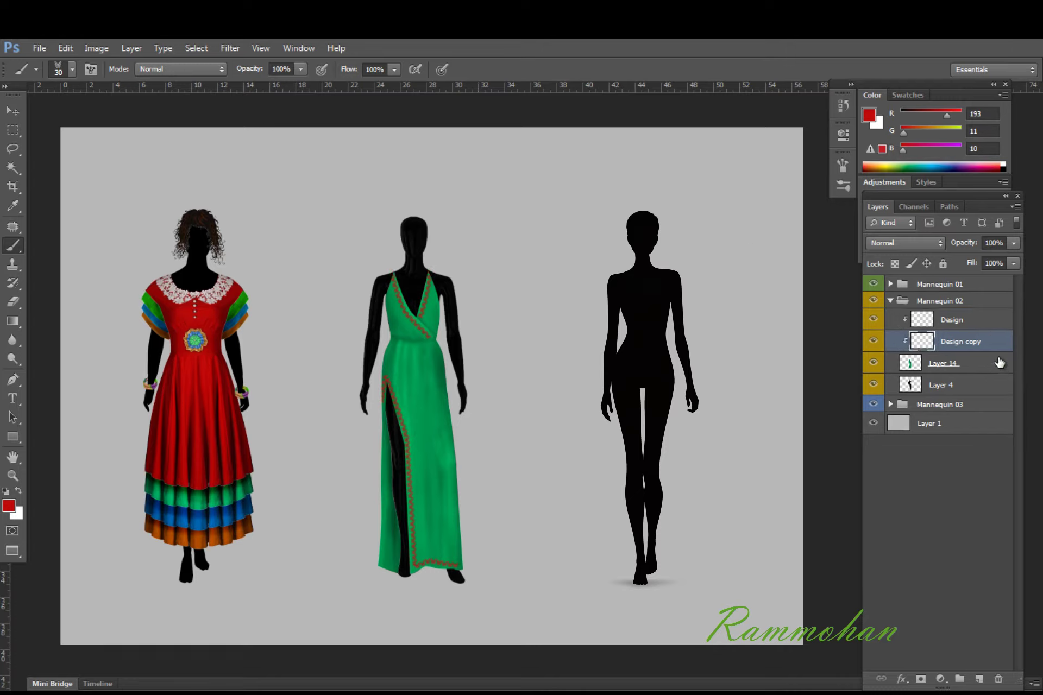
left_click_drag(996, 343, 996, 323)
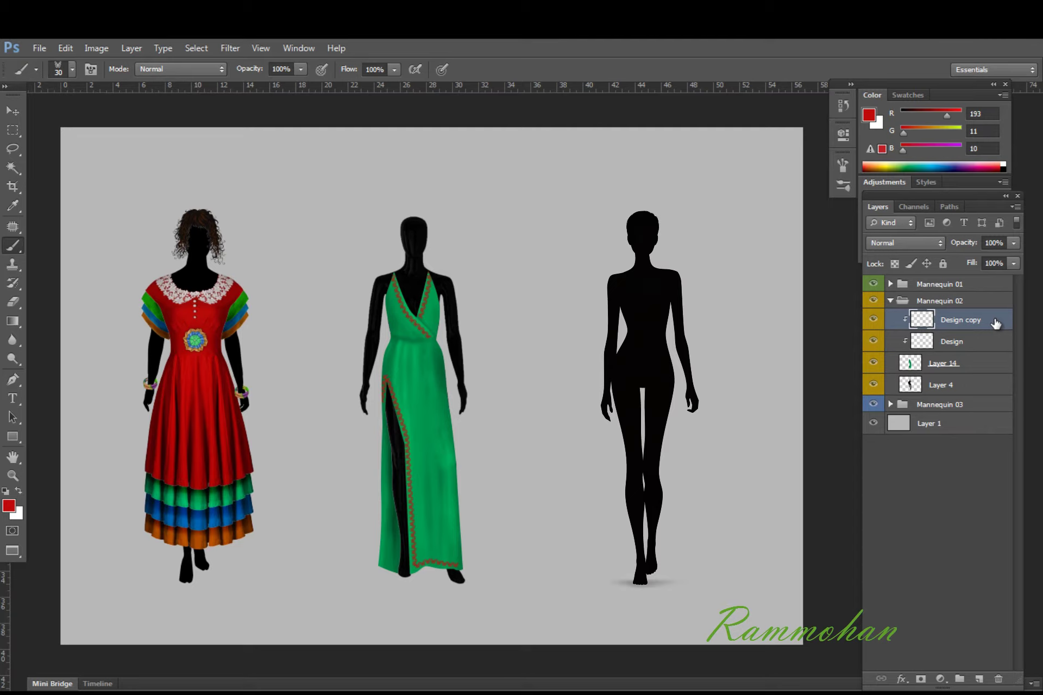
key("ctrl+e")
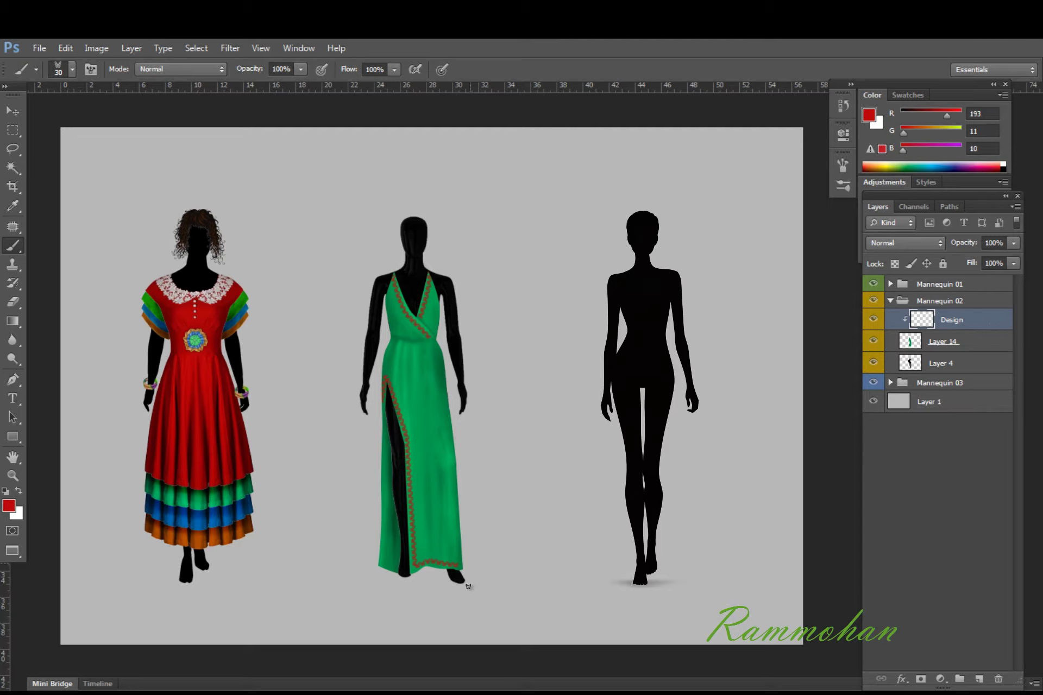
Trace a Pen path down the slit's left edge to the hem, bending it to fit.
key("p")
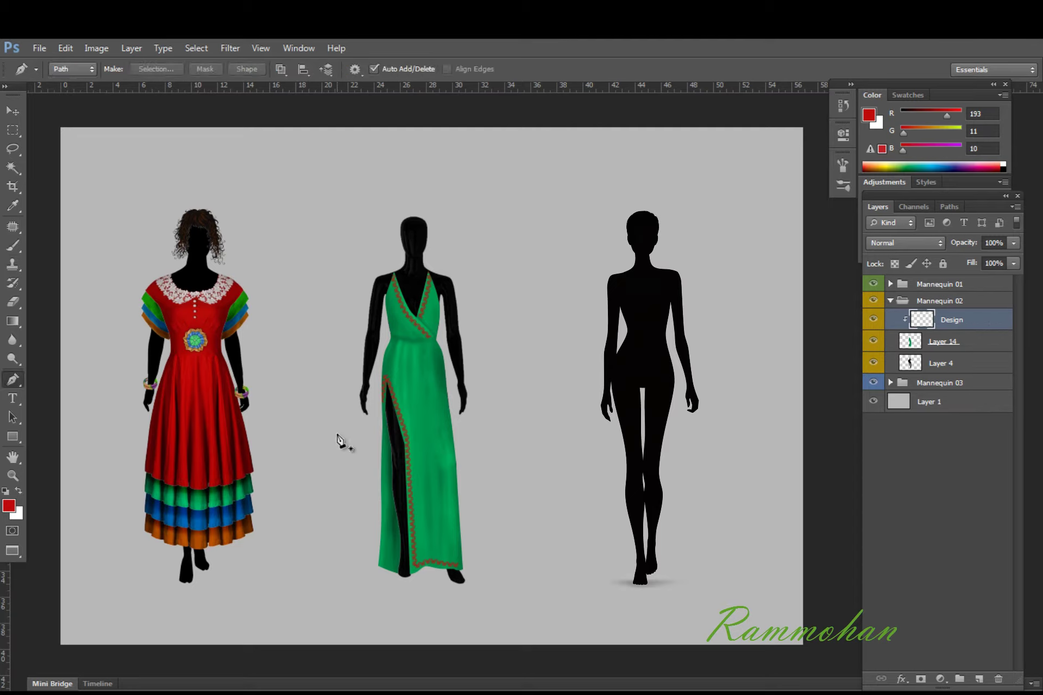
left_click(386, 415)
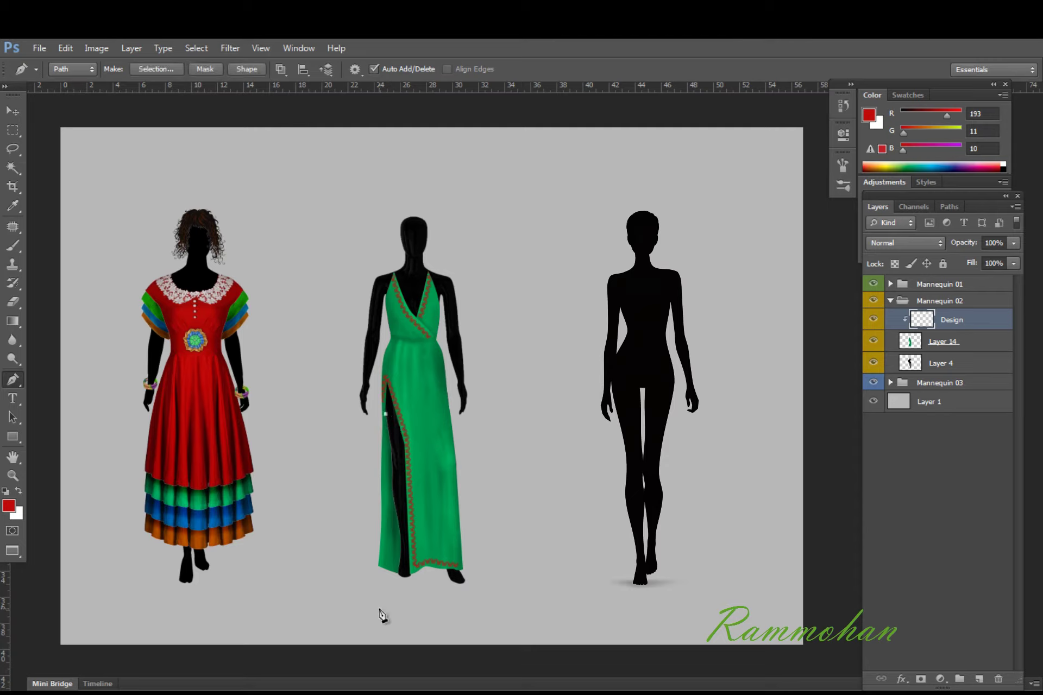
left_click(384, 565)
left_click(397, 567)
left_click_drag(398, 568, 405, 567)
left_click(397, 568, "alt")
left_click(386, 492, "ctrl")
left_click(386, 491)
left_click_drag(384, 487, 388, 488)
left_click(386, 488)
left_click(384, 564)
Paint the butterfly border along the slit path and toggle the Design layer to compare.
key("b")
key("ctrl+Return")
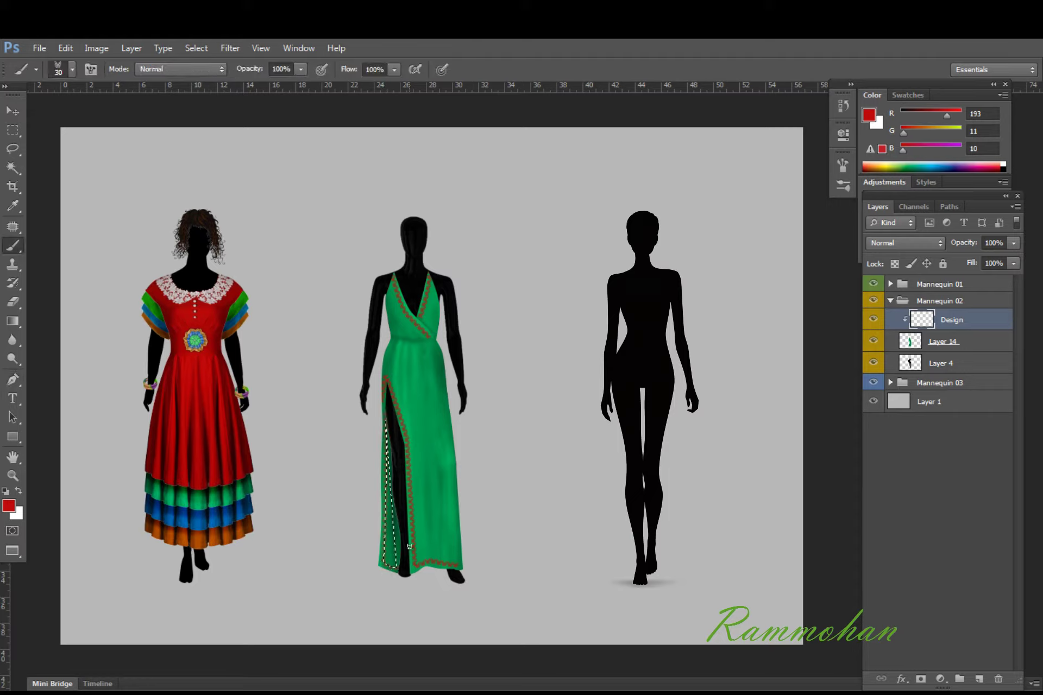
key("ctrl+h")
left_click(873, 320)
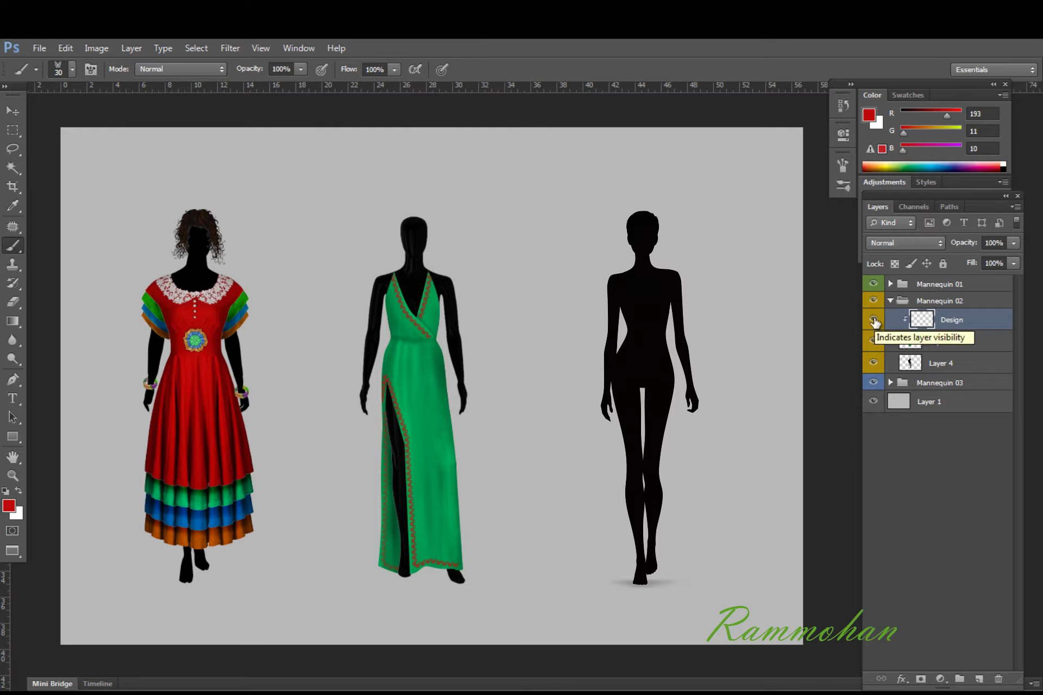
Paste the red bow and scale it down to a small size.
key("ctrl+v")
key("ctrl+t")
left_click_drag(418, 384, 393, 405)
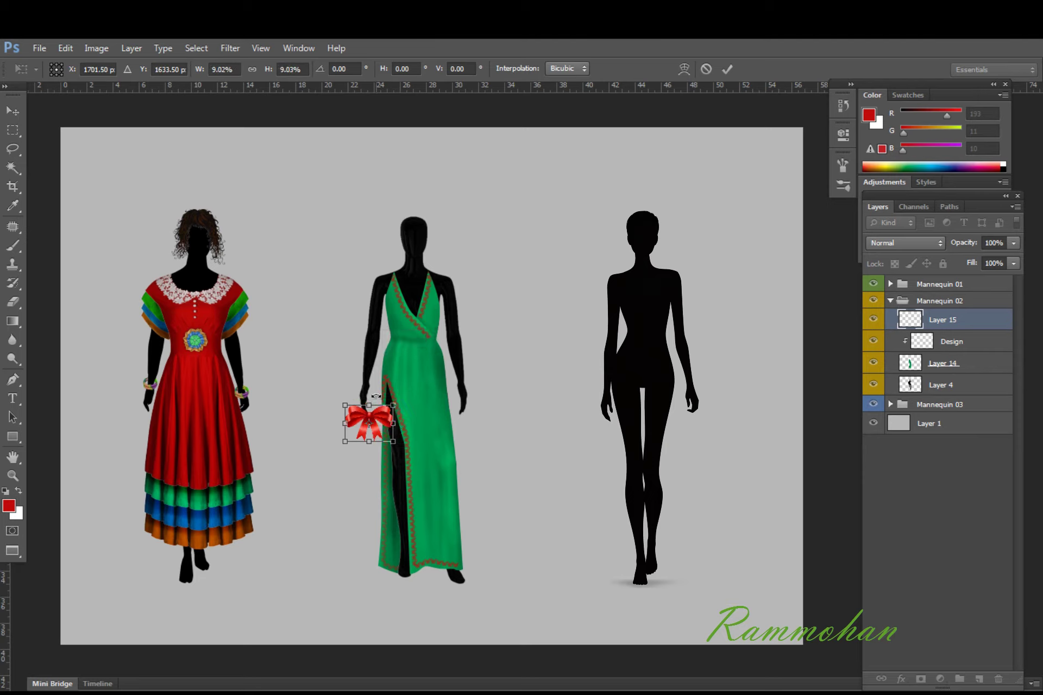
left_click_drag(345, 441, 365, 426)
key("Return")
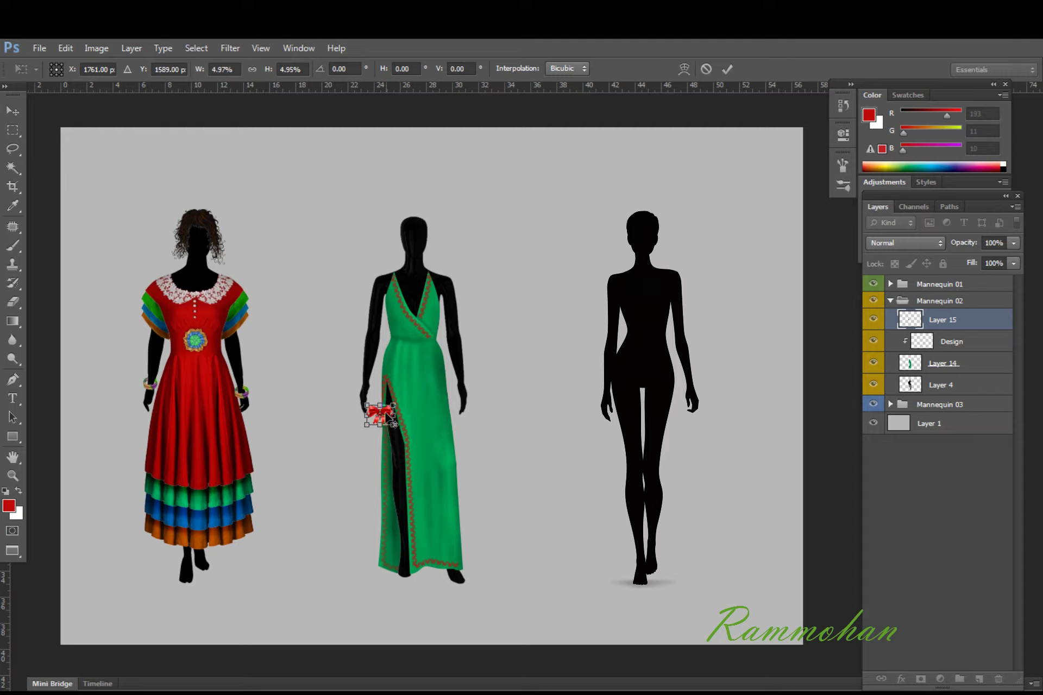
Move the bow up to the gown's waist and shrink it slightly more.
key("b")
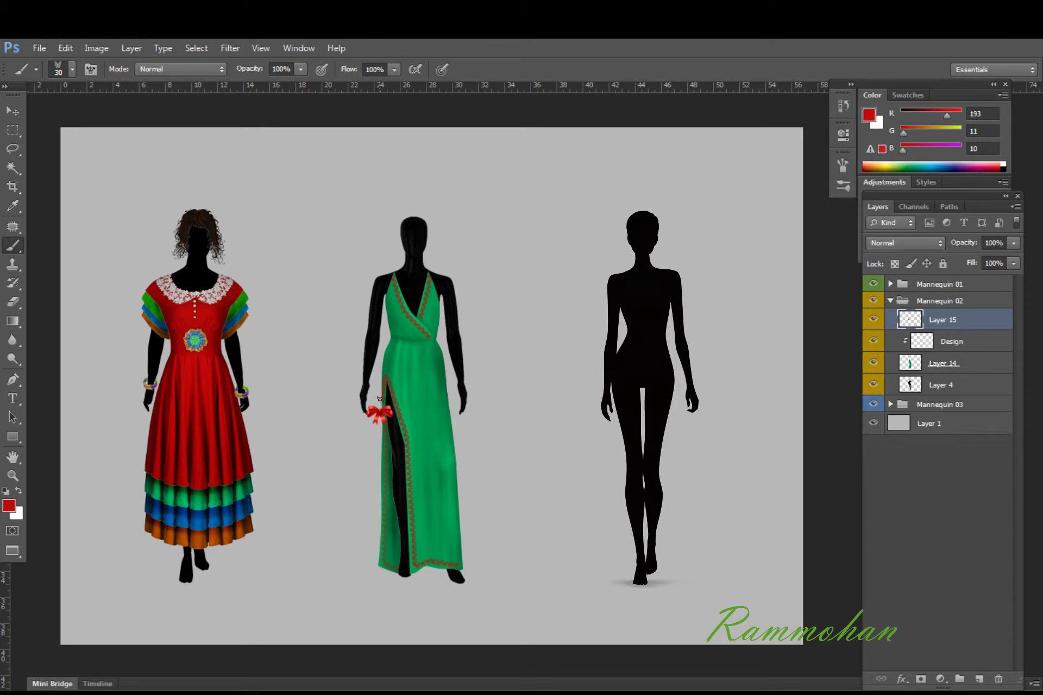
key("v")
left_click_drag(379, 413, 434, 337)
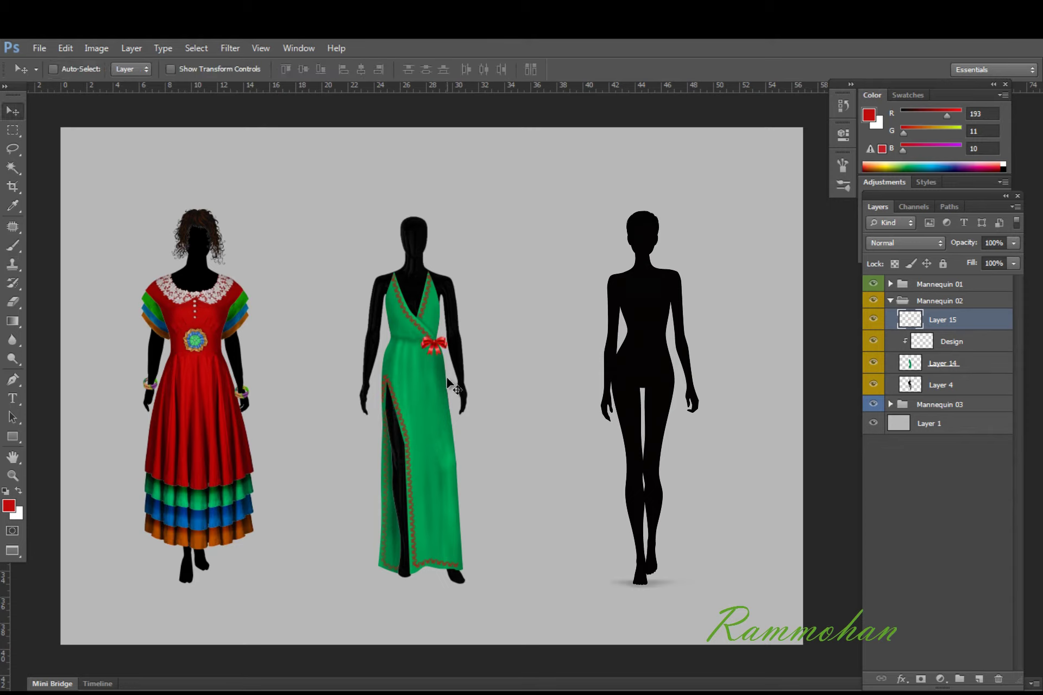
scroll(413, 402, "left", 1)
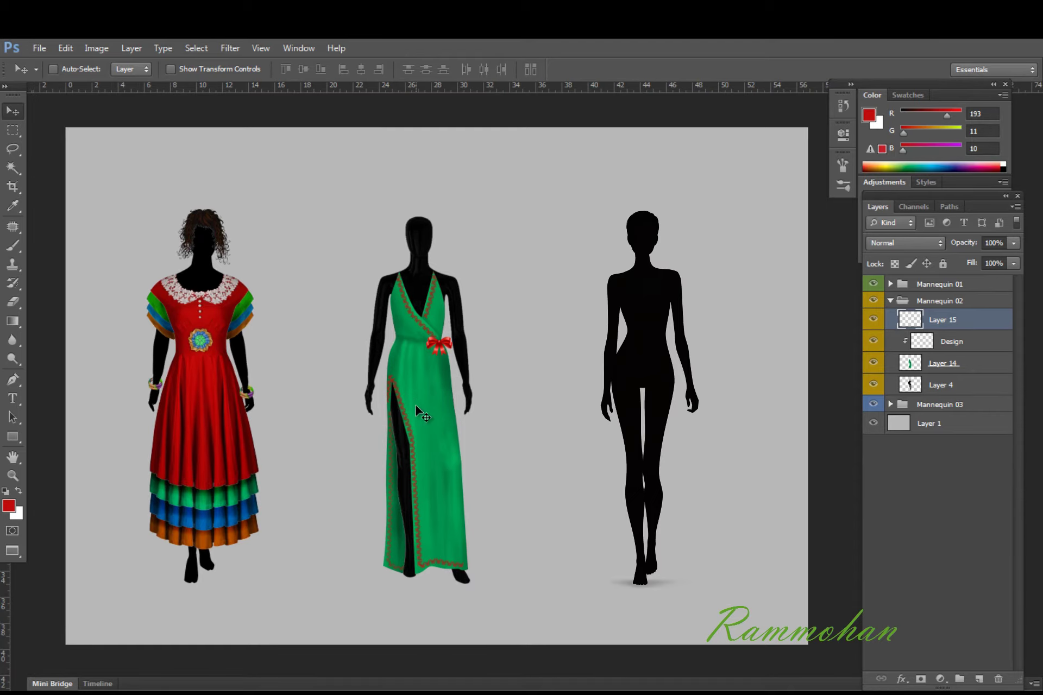
key("ctrl+t")
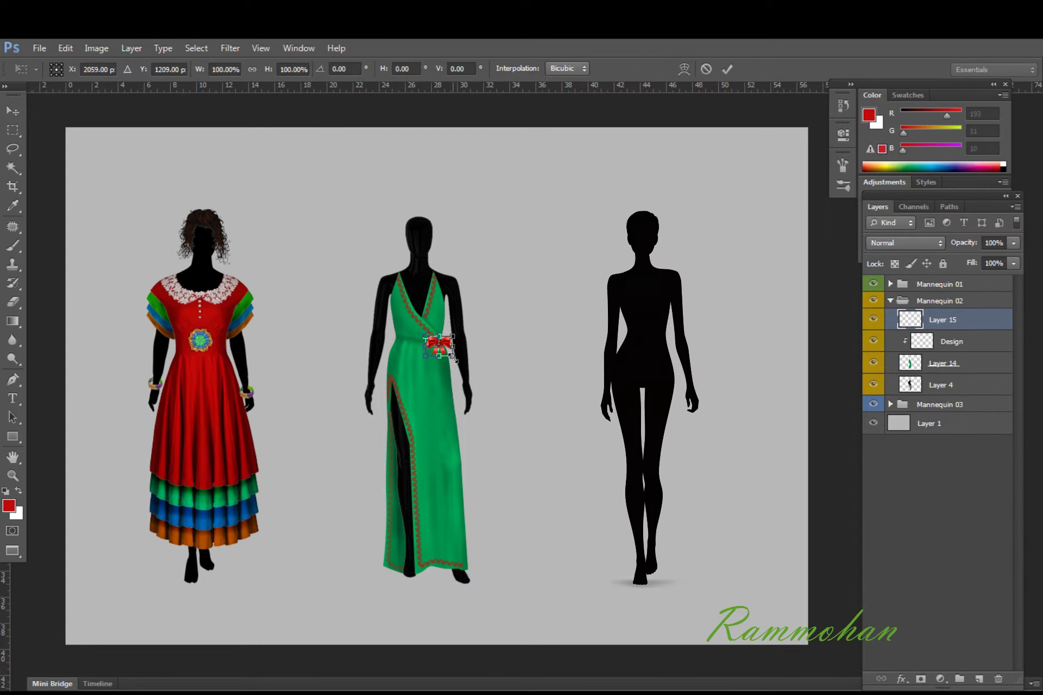
left_click_drag(454, 359, 448, 357)
key("Return")
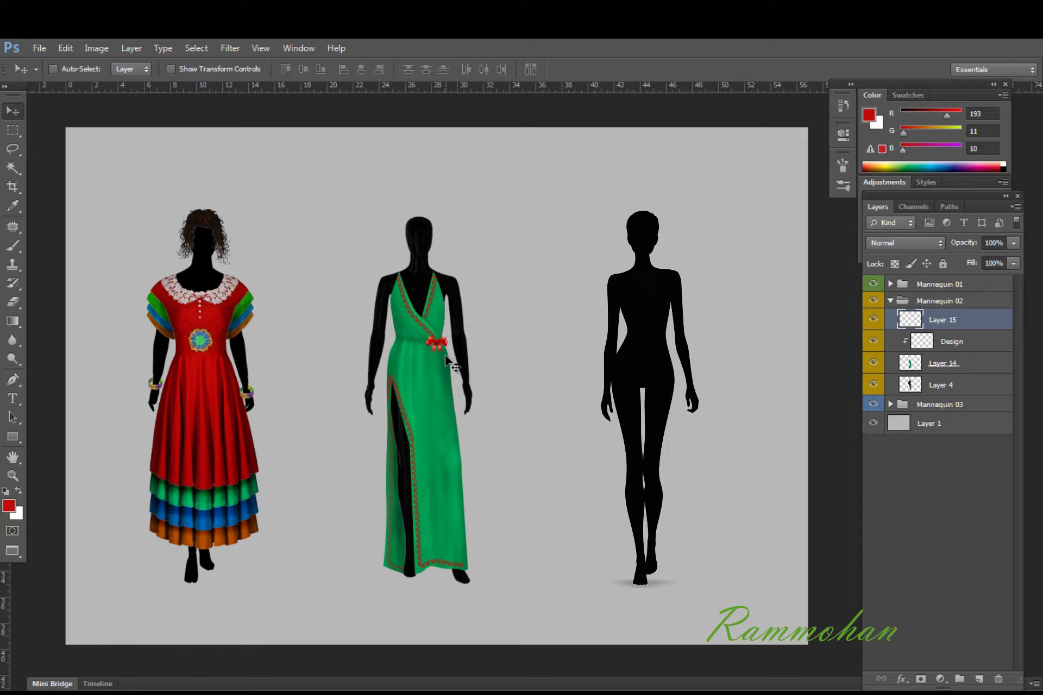
Adjust the bow's opacity, nudge it right and down, and blend it to light green.
key("0")
key("0")
key("0")
key("Down")
key("Right")
key("Down")
key("ctrl+i")
Select the Design layer and sample the gown's green as the paint colour.
left_click(967, 338)
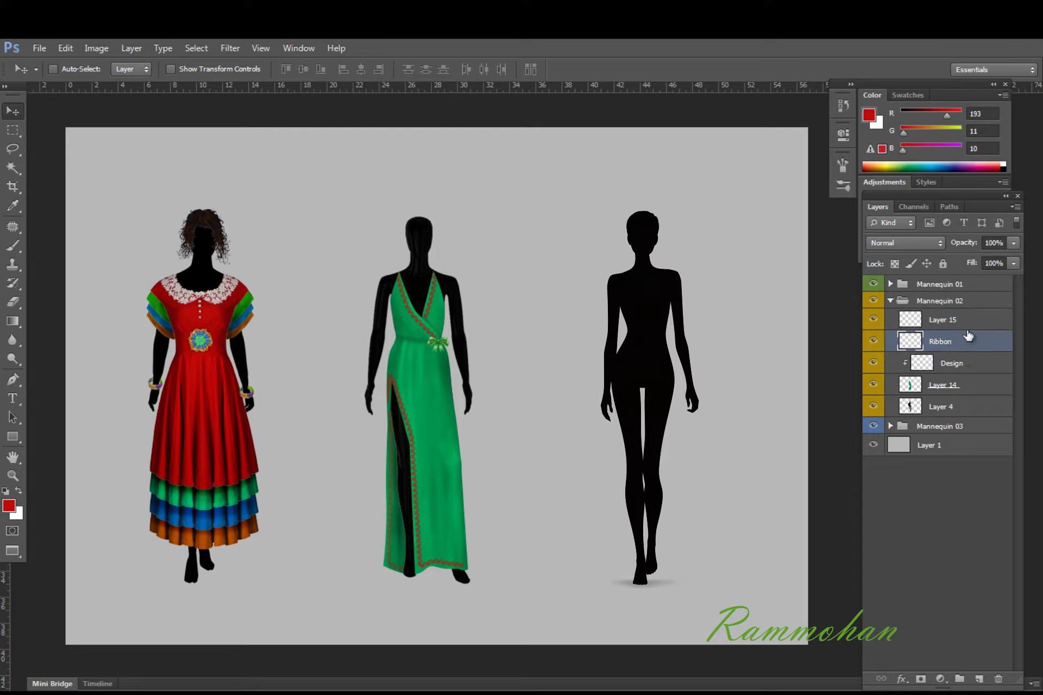
key("p")
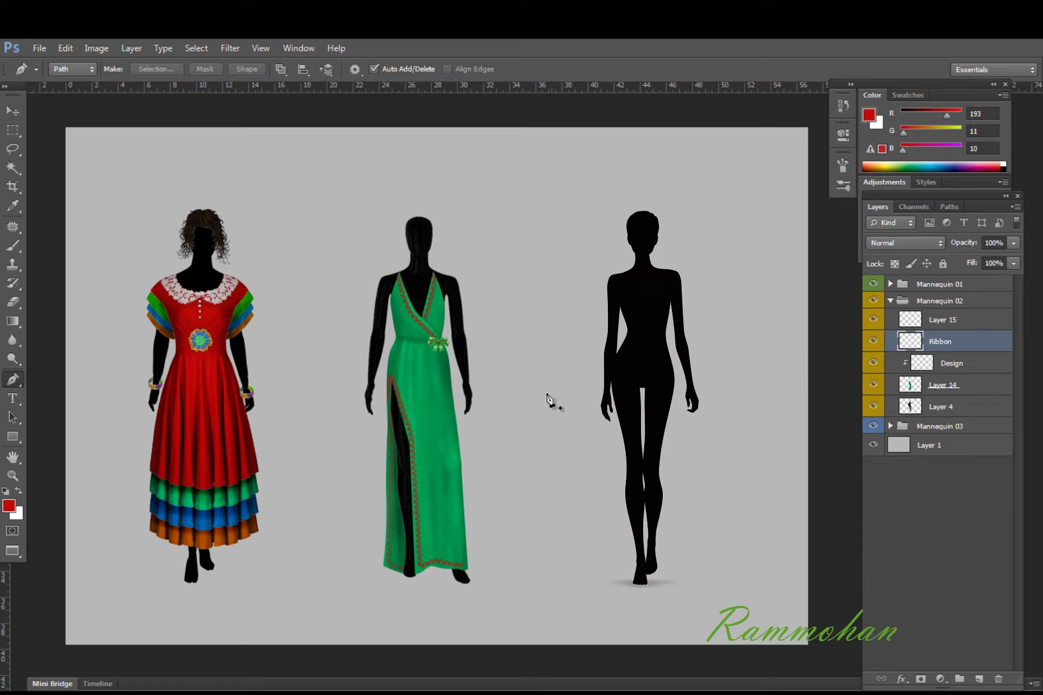
key("alt")
key("b")
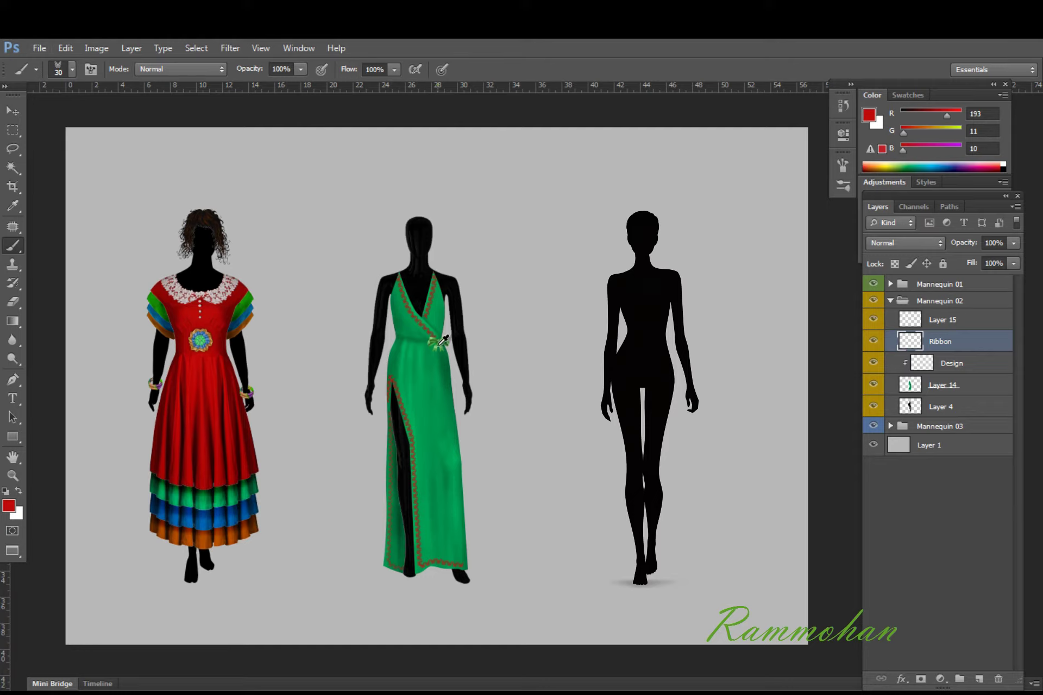
left_click(443, 341, "alt")
Draw a straight belt path across the waist and pick a hard round brush tip.
key("p")
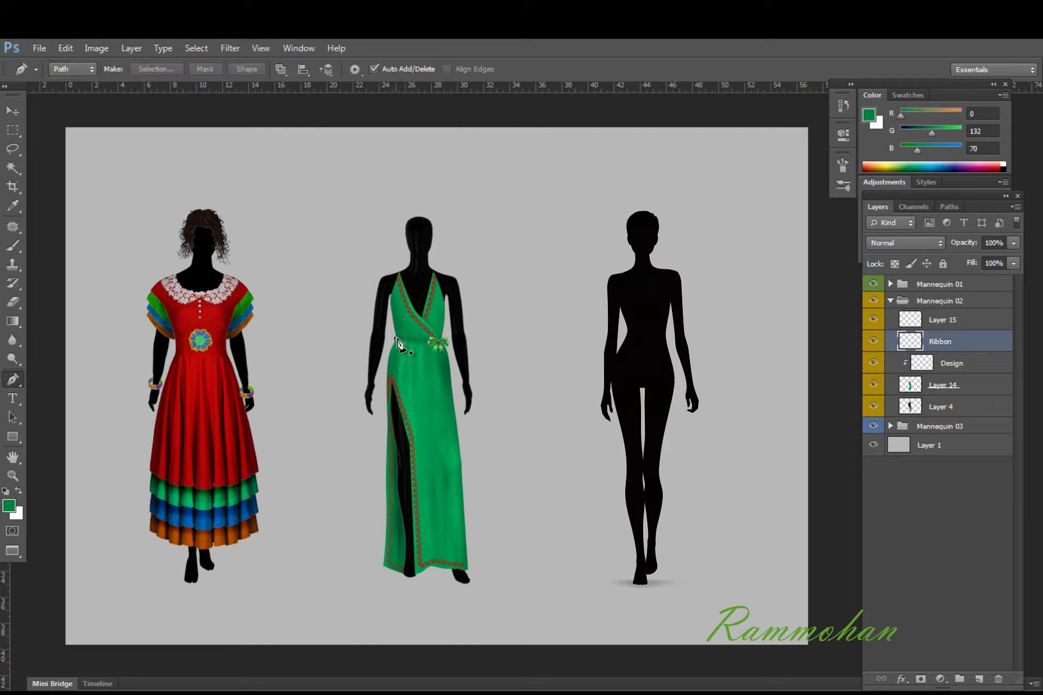
left_click(396, 339)
left_click(452, 342)
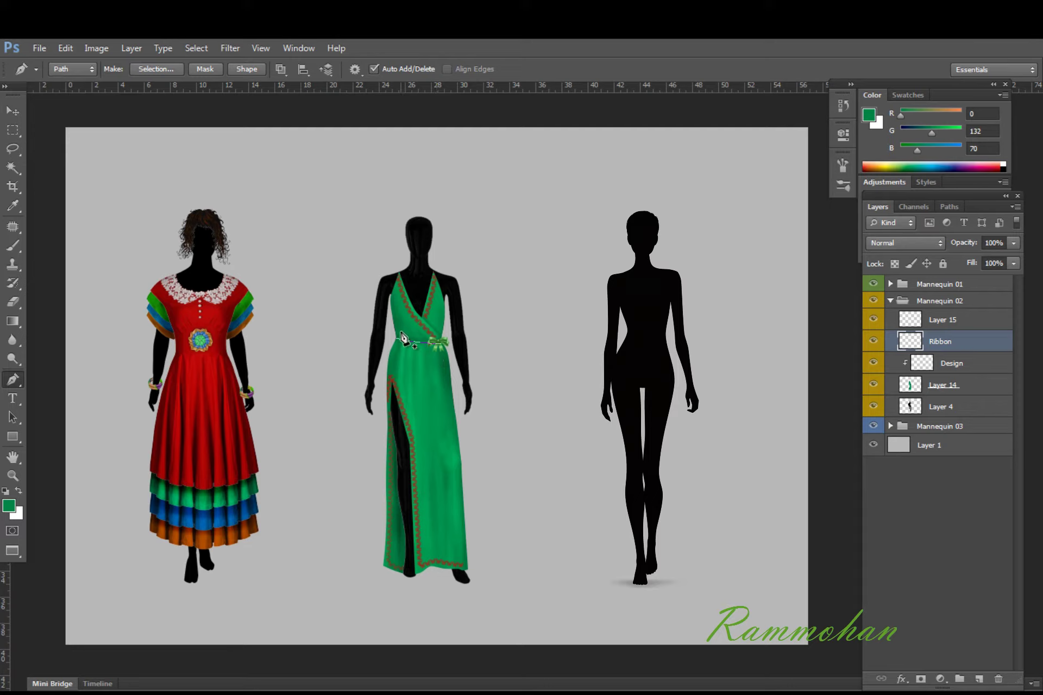
key("b")
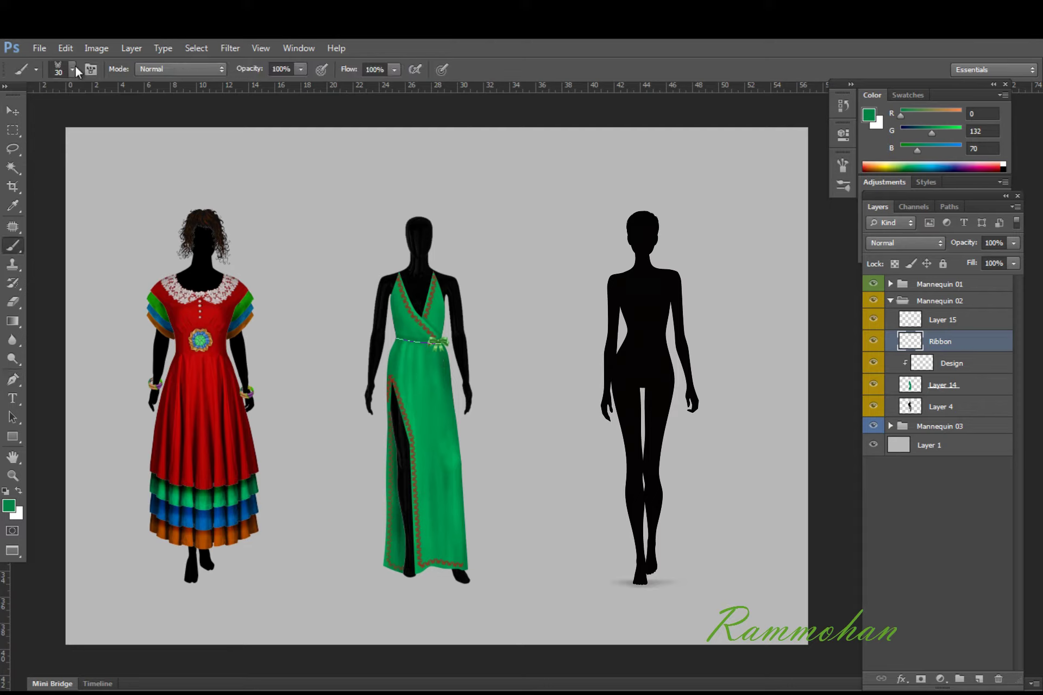
left_click(72, 69)
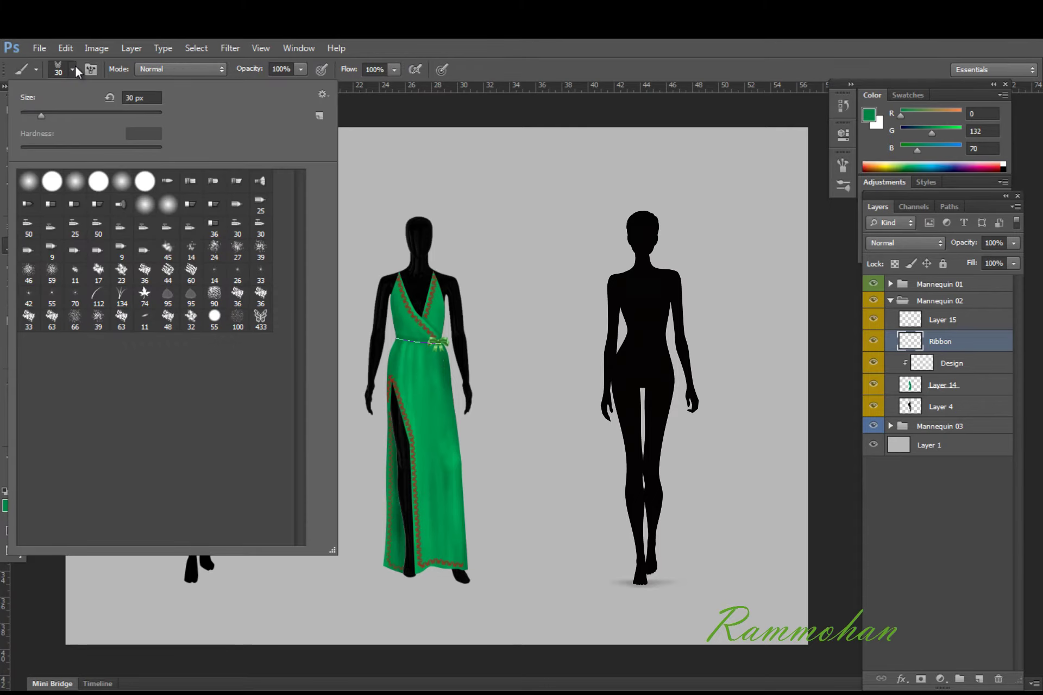
left_click(53, 182)
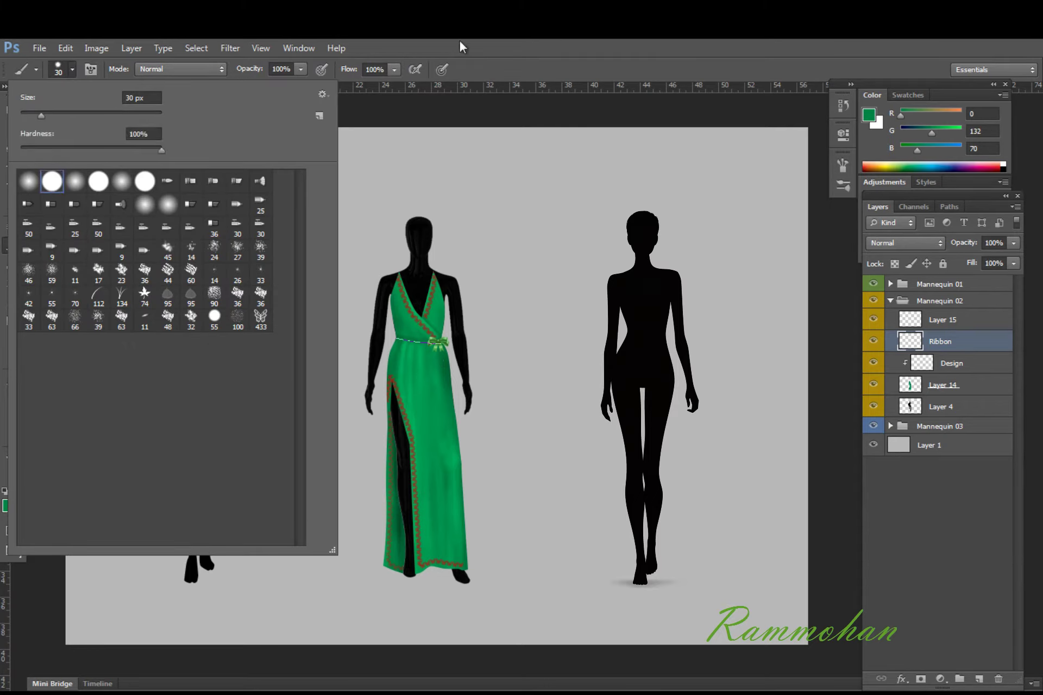
left_click(508, 111)
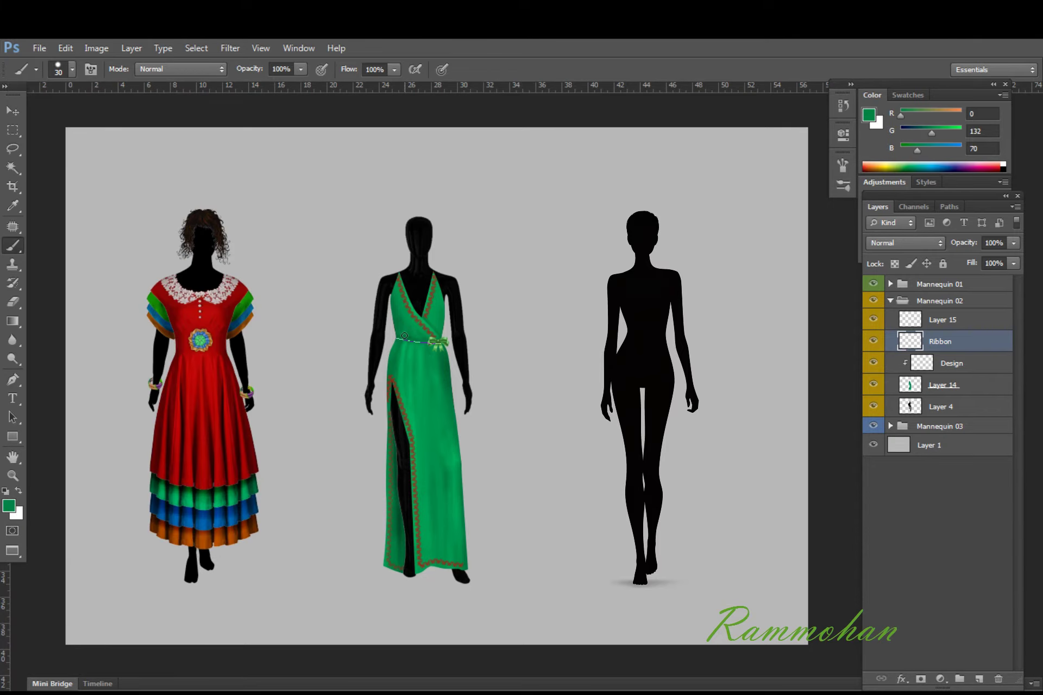
Paint the green belt along the waist and clip the Ribbon layer to the gown.
key("v")
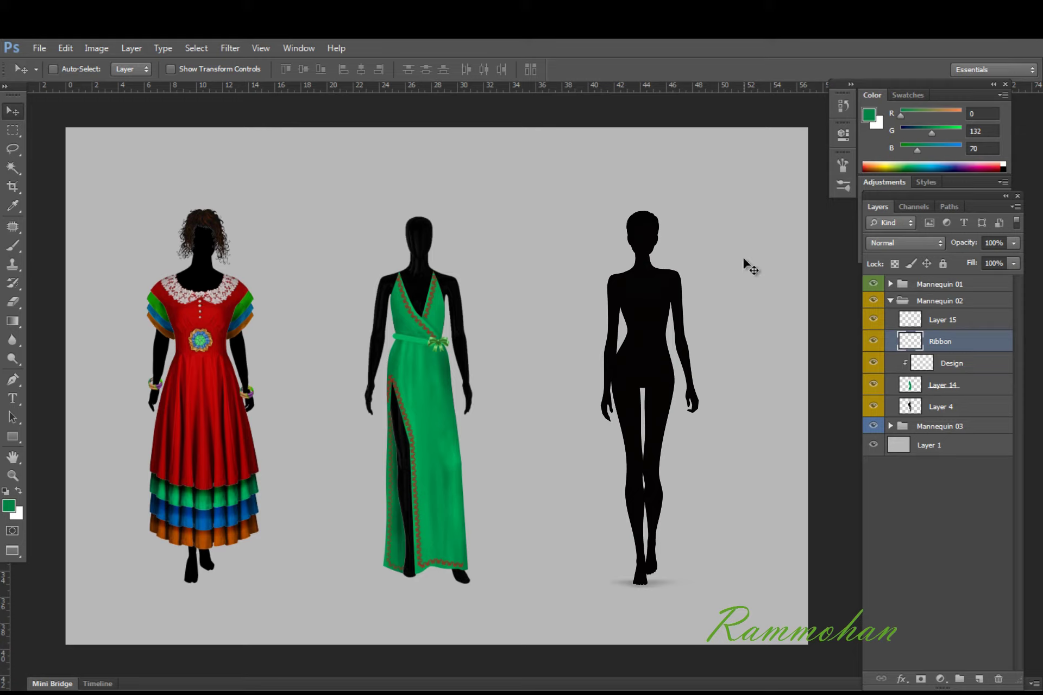
key("ctrl+bracketleft")
key("ctrl+bracketright")
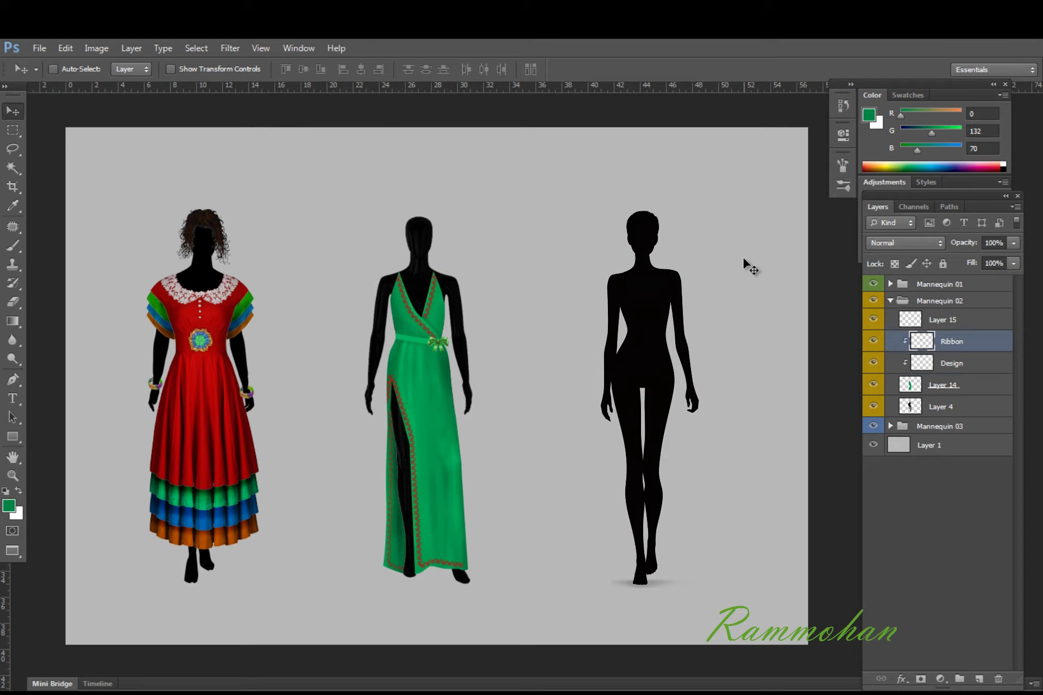
key("o")
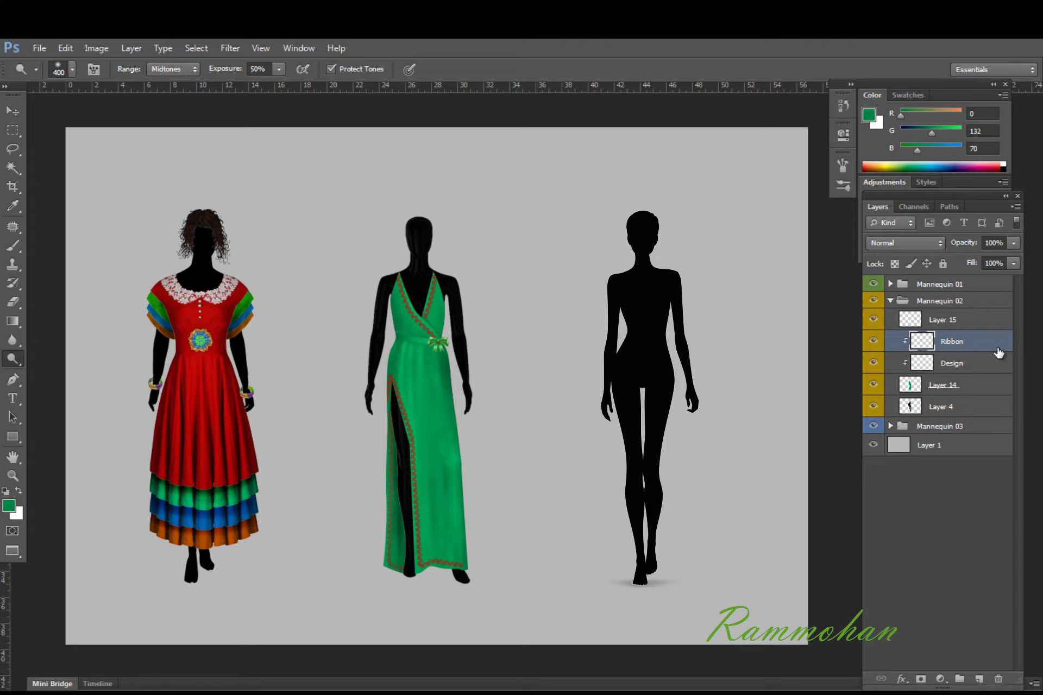
Make a copy of Ribbon named Shade, clipped beneath Ribbon in the Mannequin 02 dress.
key("ctrl+j")
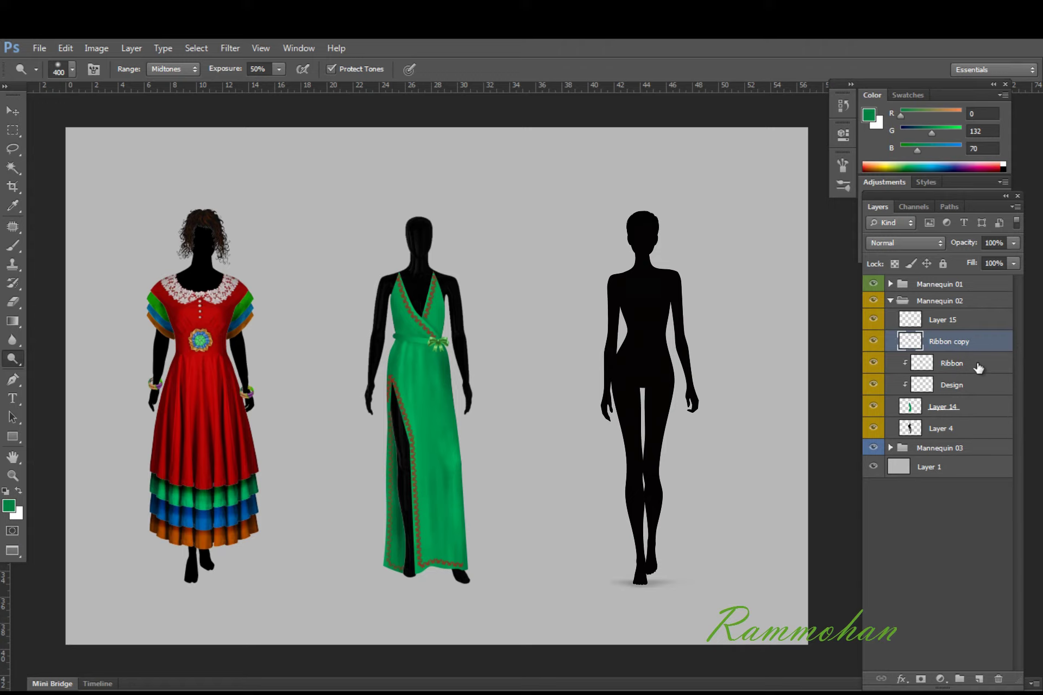
left_click(978, 364)
left_click_drag(972, 342, 989, 382)
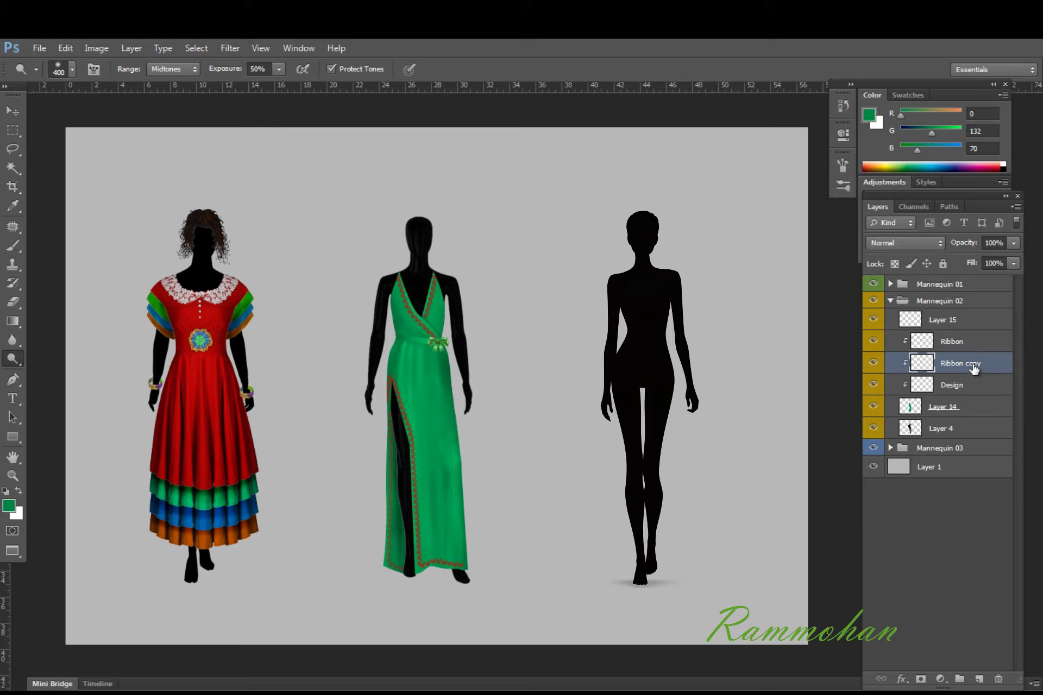
double_click(973, 365)
type("s")
key("Return")
key("v")
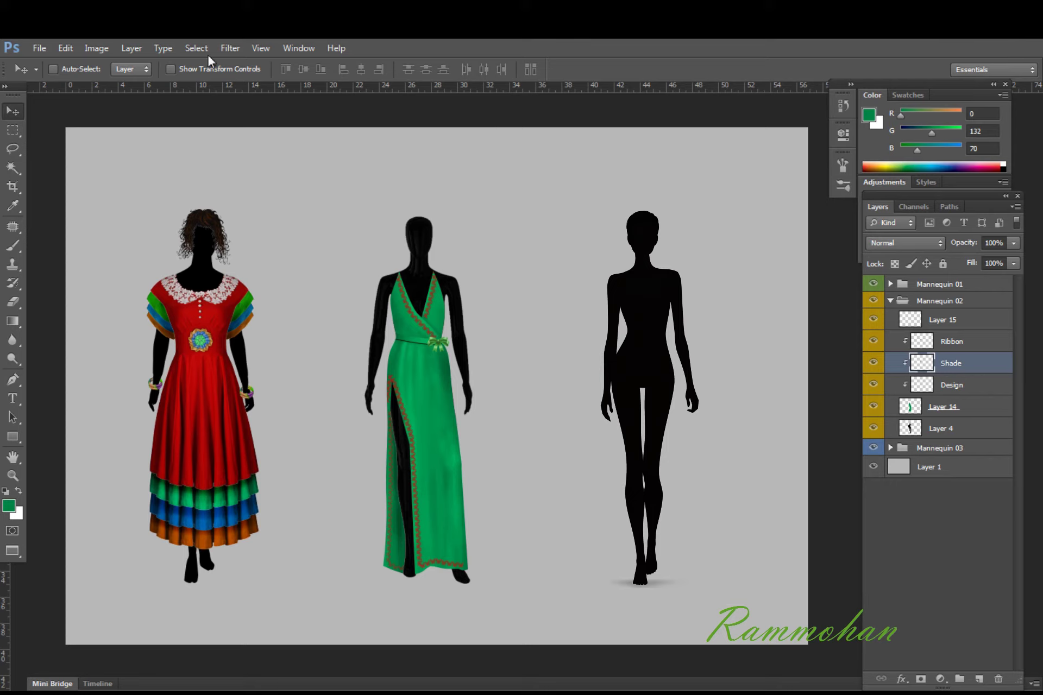
Apply a Blur filter to Shade and lower its opacity to 63%.
left_click(231, 48)
mouse_move(310, 194)
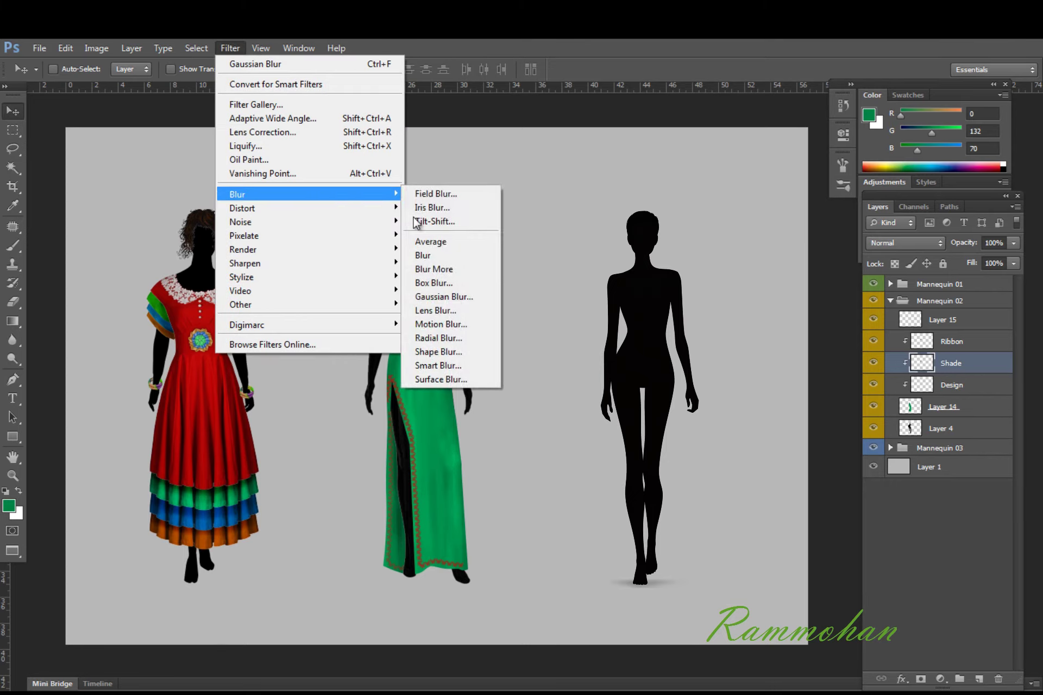
left_click(424, 255)
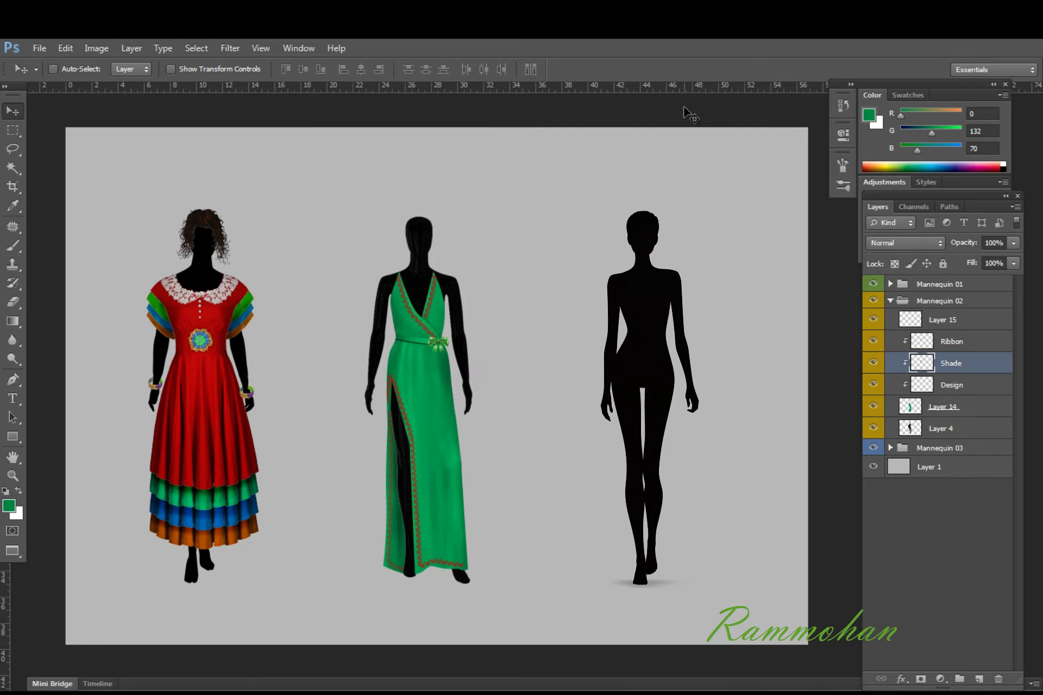
left_click_drag(967, 245, 939, 248)
key("Return")
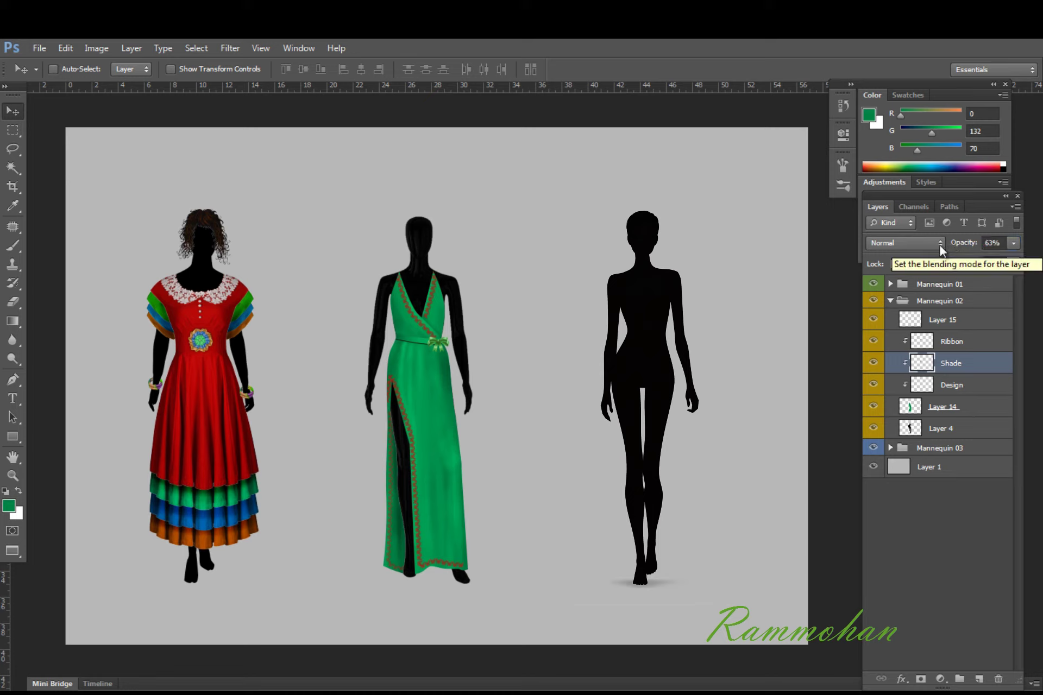
Select Layer 4 and toggle its visibility to check the middle mannequin body.
left_click(965, 429)
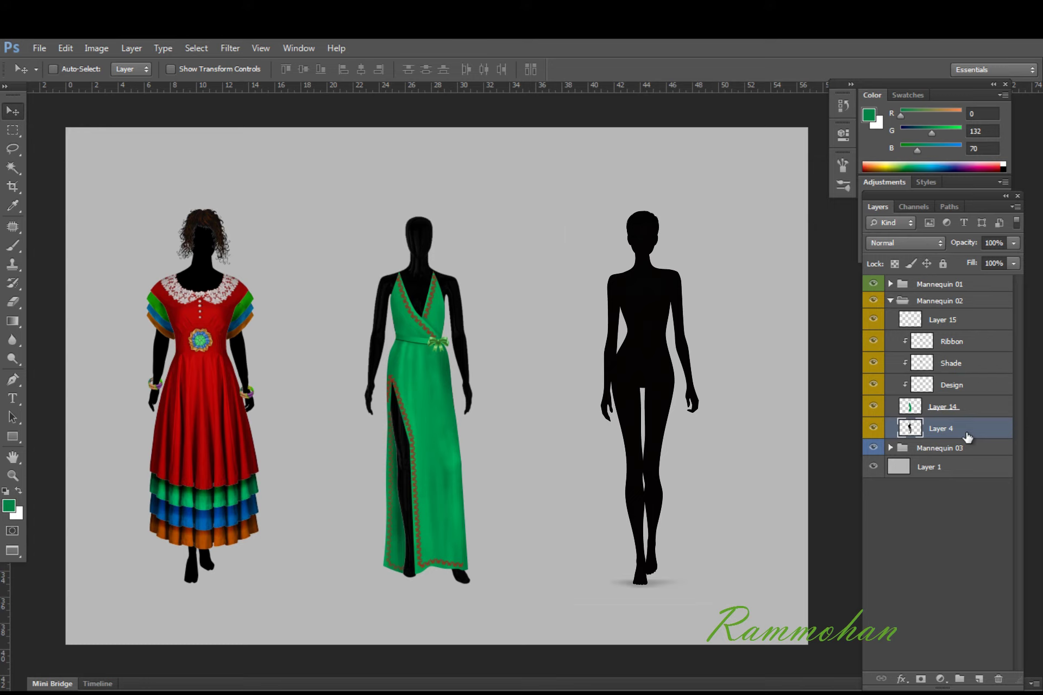
left_click(873, 429)
key("p")
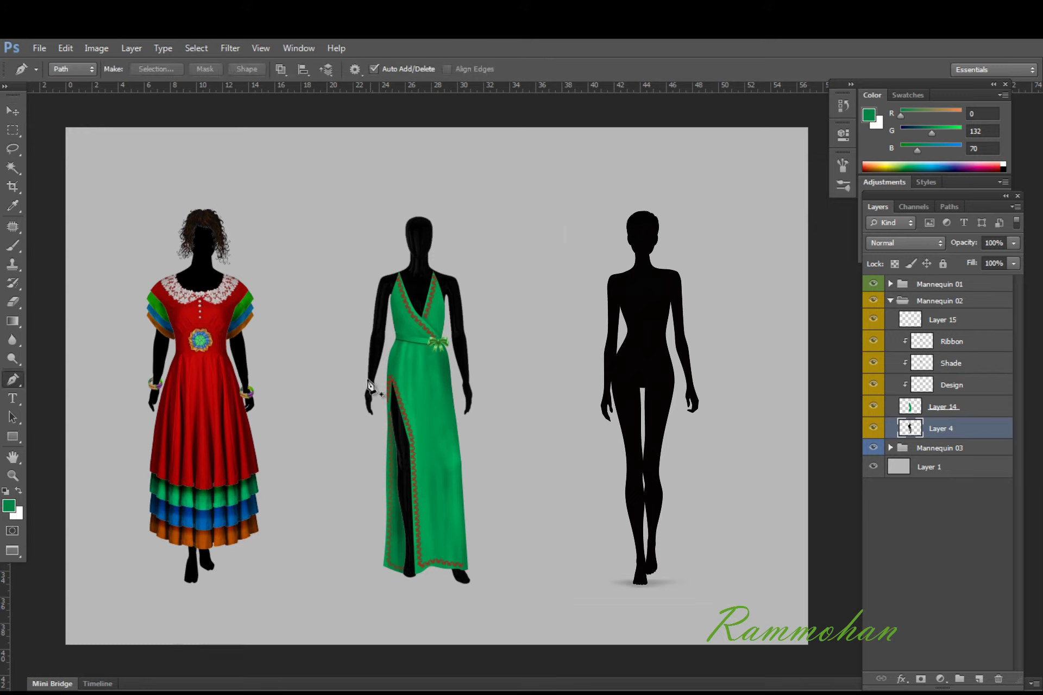
Trace a pen path around the left wrist band of the green-gown mannequin.
left_click(361, 372)
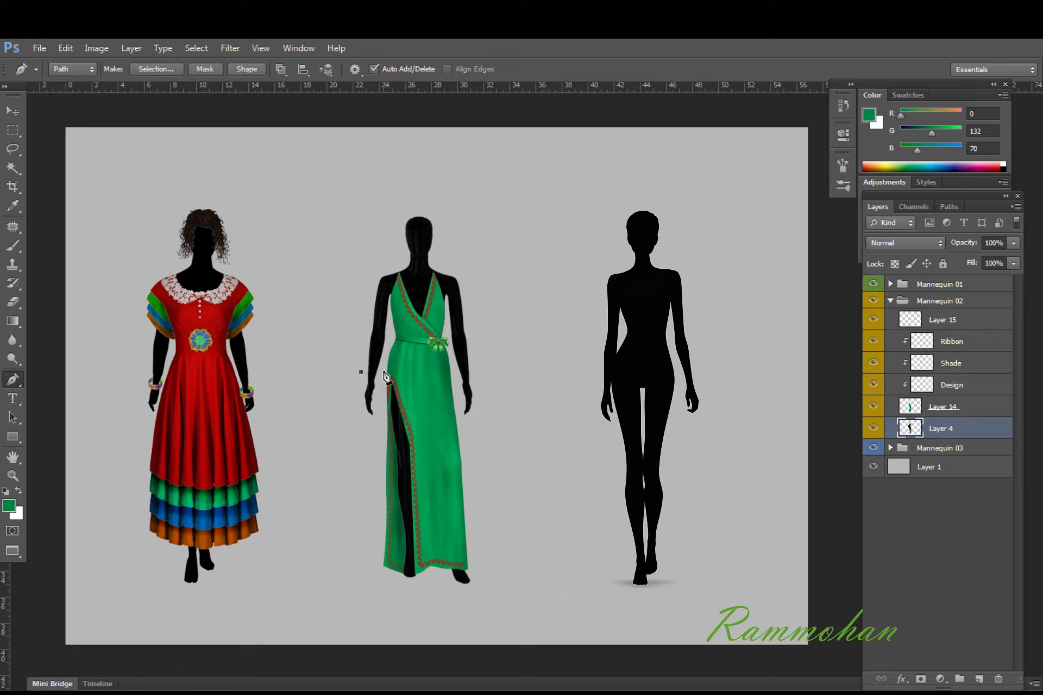
mouse_move(384, 372)
left_mouse_down()
mouse_move(396, 371)
mouse_move(383, 375)
left_mouse_up()
mouse_move(362, 373)
left_mouse_down()
mouse_move(361, 356)
mouse_move(382, 380)
left_mouse_up()
left_click_drag(383, 380, 389, 364)
left_click(384, 383)
left_click_drag(362, 377, 347, 359)
left_click(385, 380)
left_click_drag(362, 378, 354, 367)
left_click(361, 357)
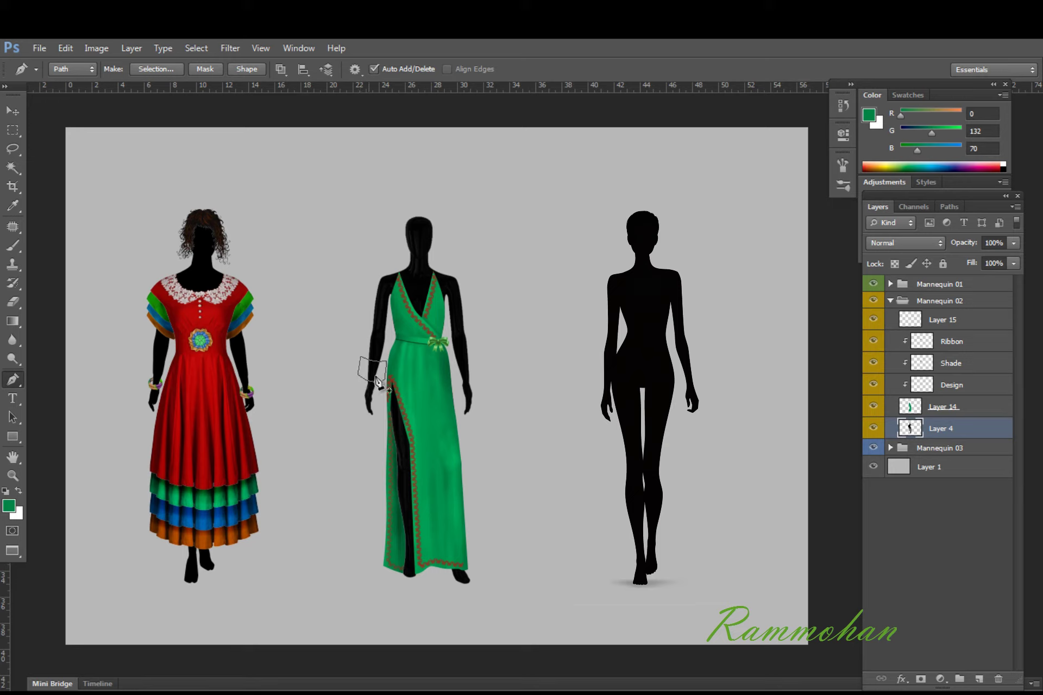
Trace a pen path around the right wrist band.
left_click(451, 368)
left_click_drag(487, 361, 451, 362)
left_click(487, 376)
left_click(452, 379)
key("Escape")
Outline the neck band, then turn all paths into a selection copied to Layer 16.
left_click(405, 254)
left_click(440, 255)
left_click_drag(457, 250, 471, 242)
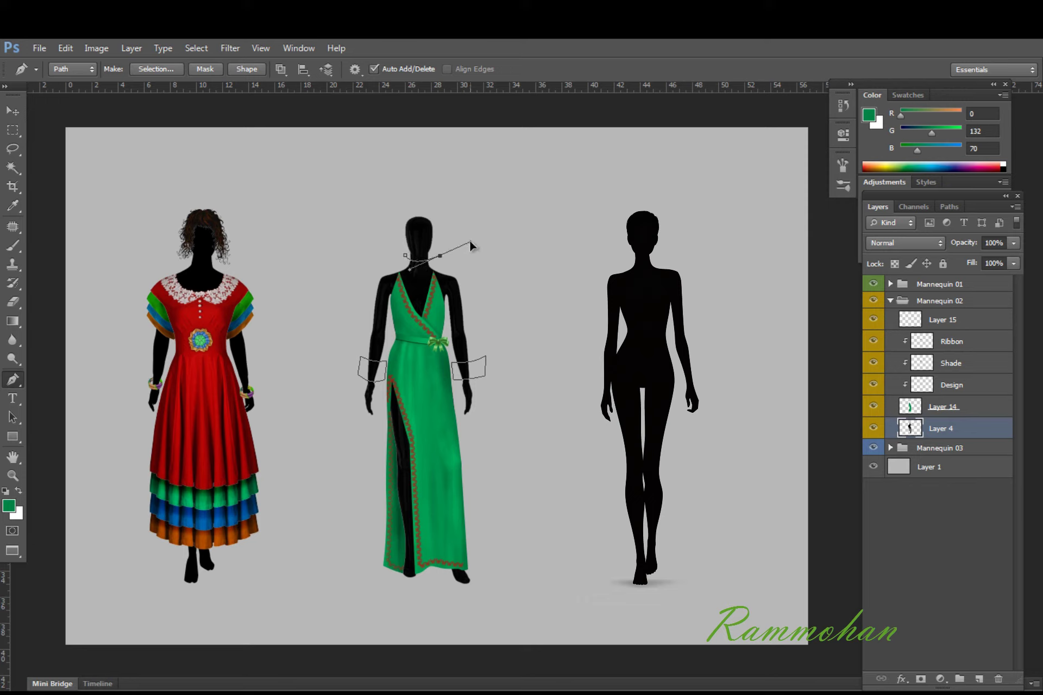
left_click(405, 256)
mouse_move(440, 256)
left_mouse_down()
mouse_move(440, 271)
mouse_move(385, 261)
mouse_move(403, 269)
left_mouse_up()
left_click_drag(404, 270, 409, 267)
left_click(438, 270)
left_click_drag(403, 256, 401, 253)
key("ctrl+Return")
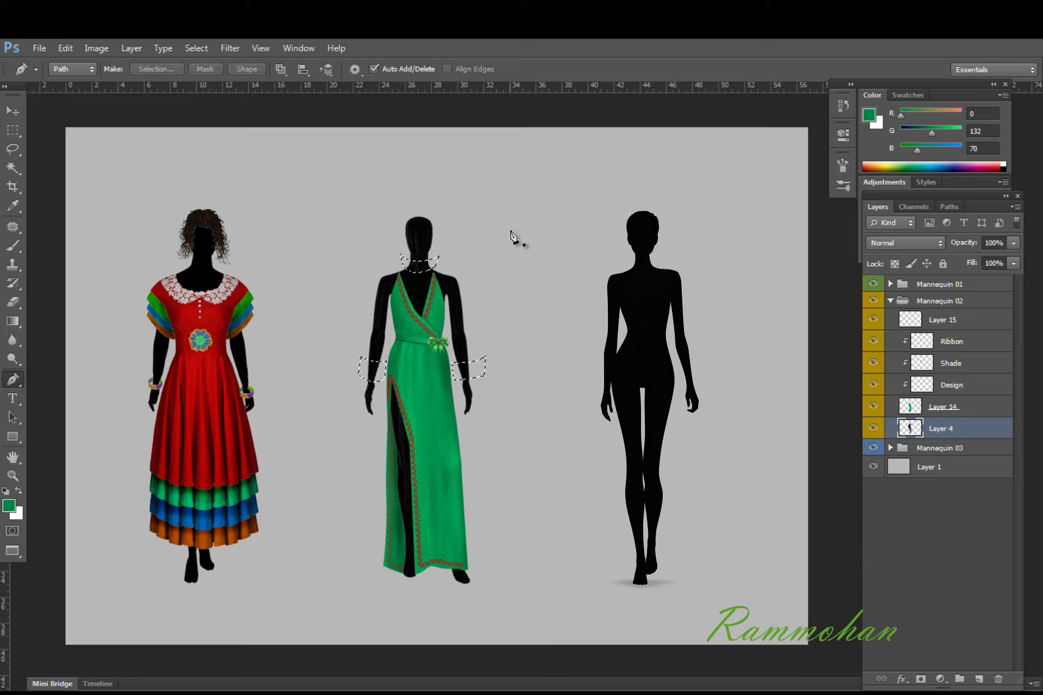
key("ctrl+j")
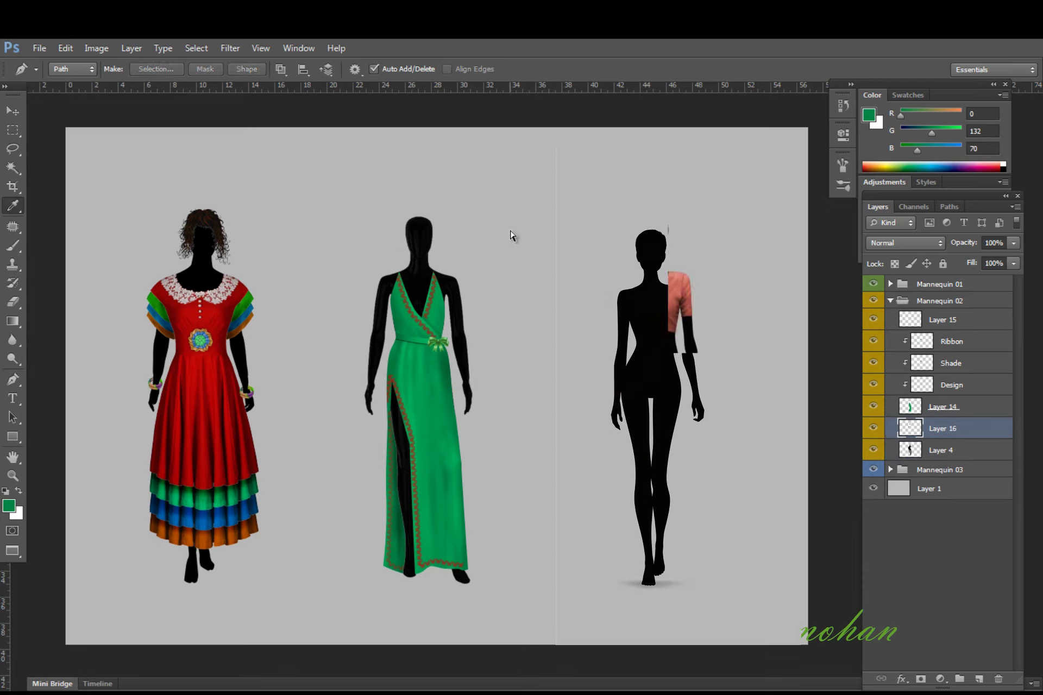
Colorize Layer 16's bands with Hue 144, Saturation 49 and Lightness +39.
key("ctrl+u")
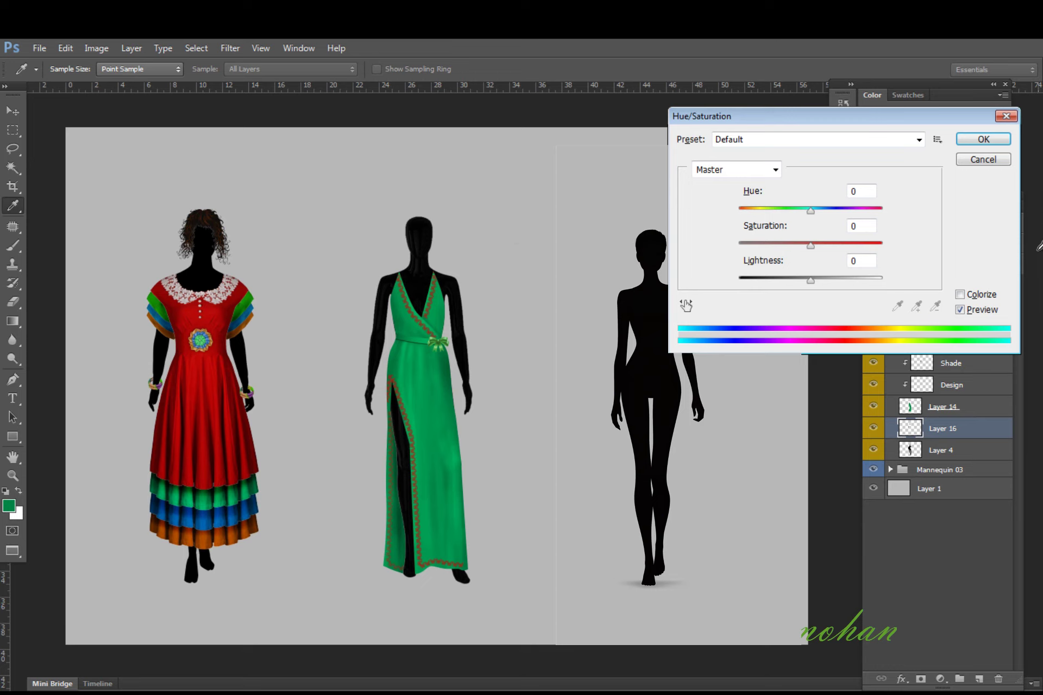
left_click(960, 295)
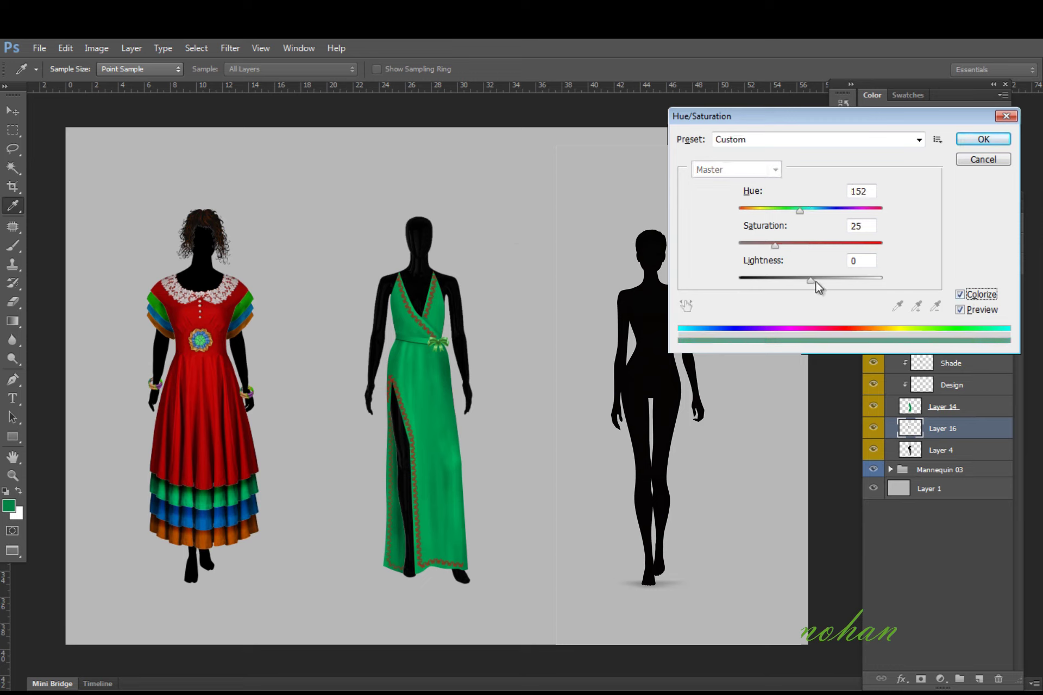
left_click_drag(810, 281, 840, 281)
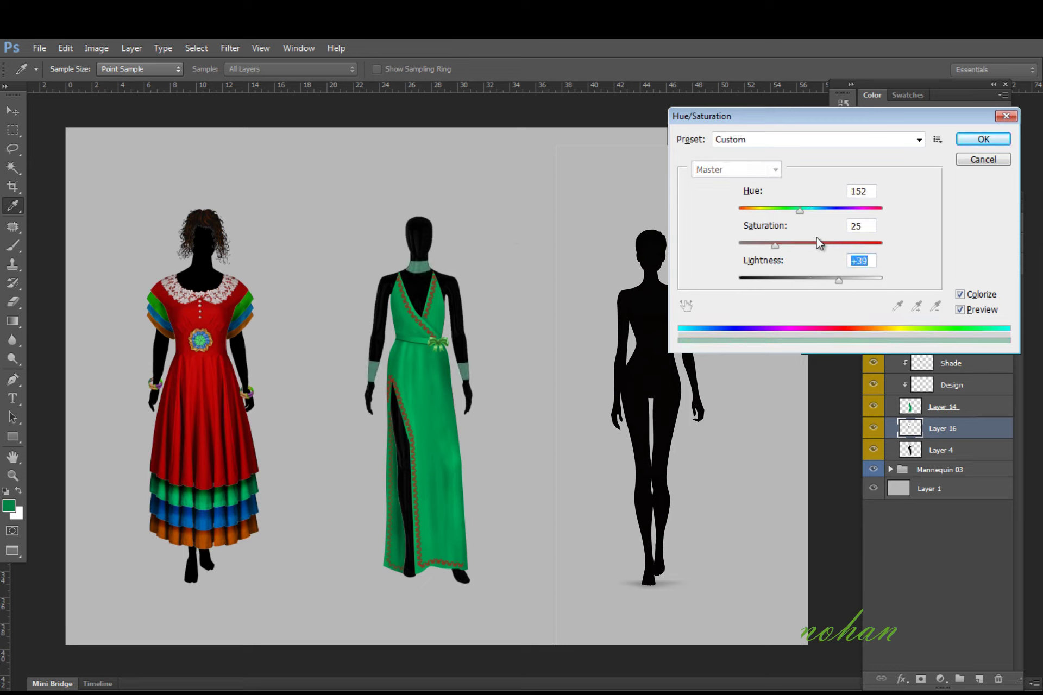
mouse_move(798, 211)
left_mouse_down()
mouse_move(806, 213)
mouse_move(781, 203)
mouse_move(798, 209)
left_mouse_up()
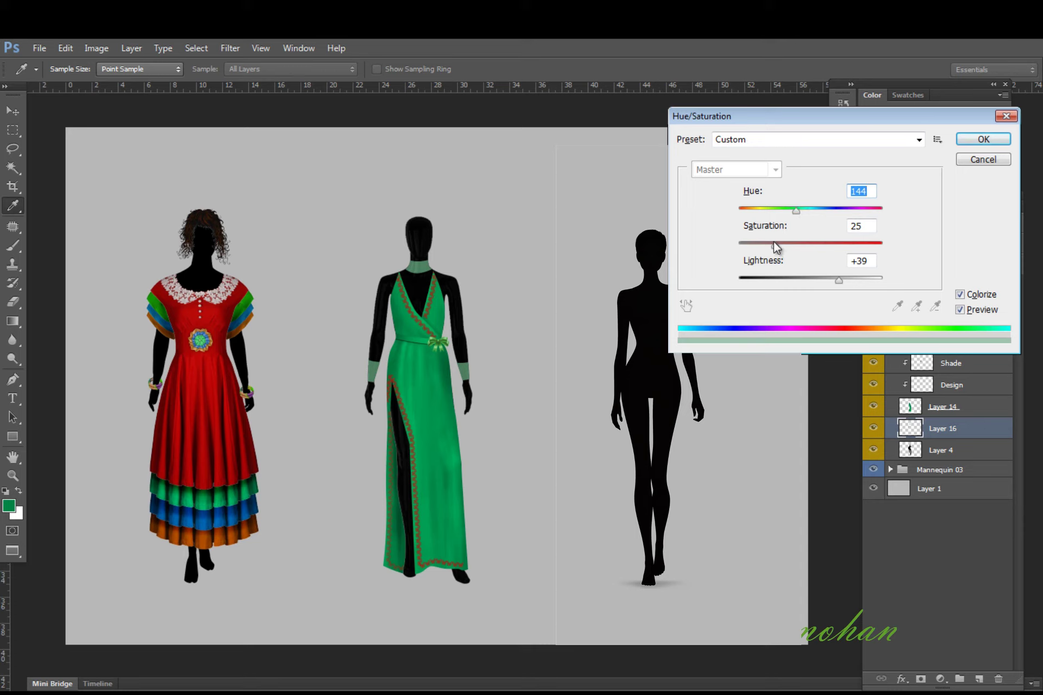
left_click_drag(775, 244, 811, 245)
left_click(983, 140)
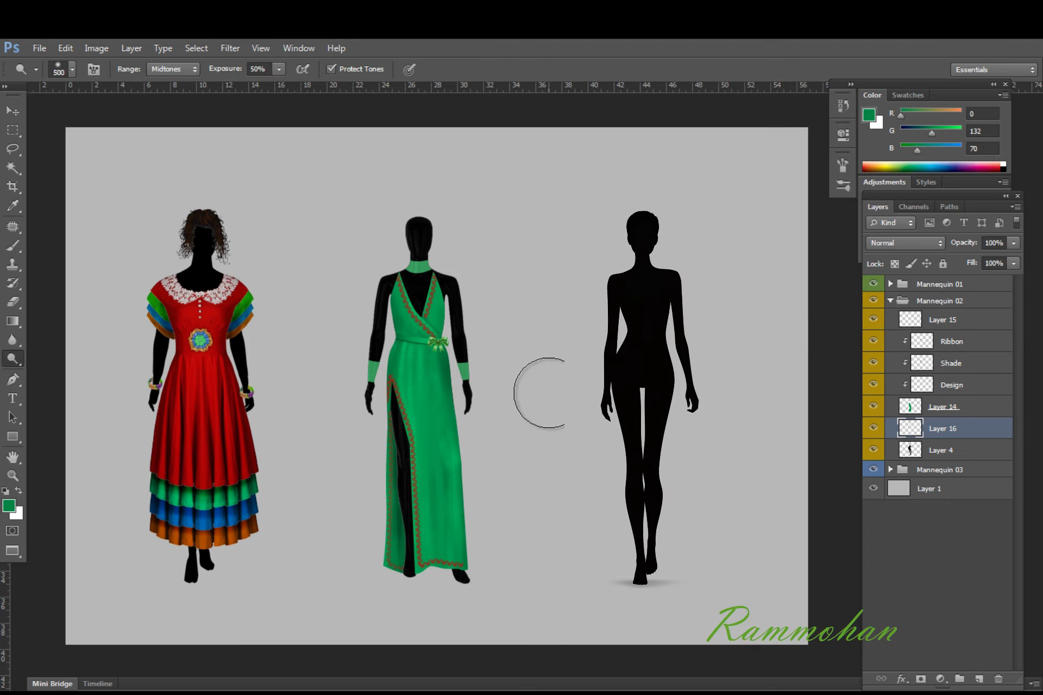
Resize the Dodge brush from 125 up to 150.
key("bracketleft")
key("bracketleft")
key("bracketleft")
key("bracketleft")
key("bracketleft")
key("bracketleft")
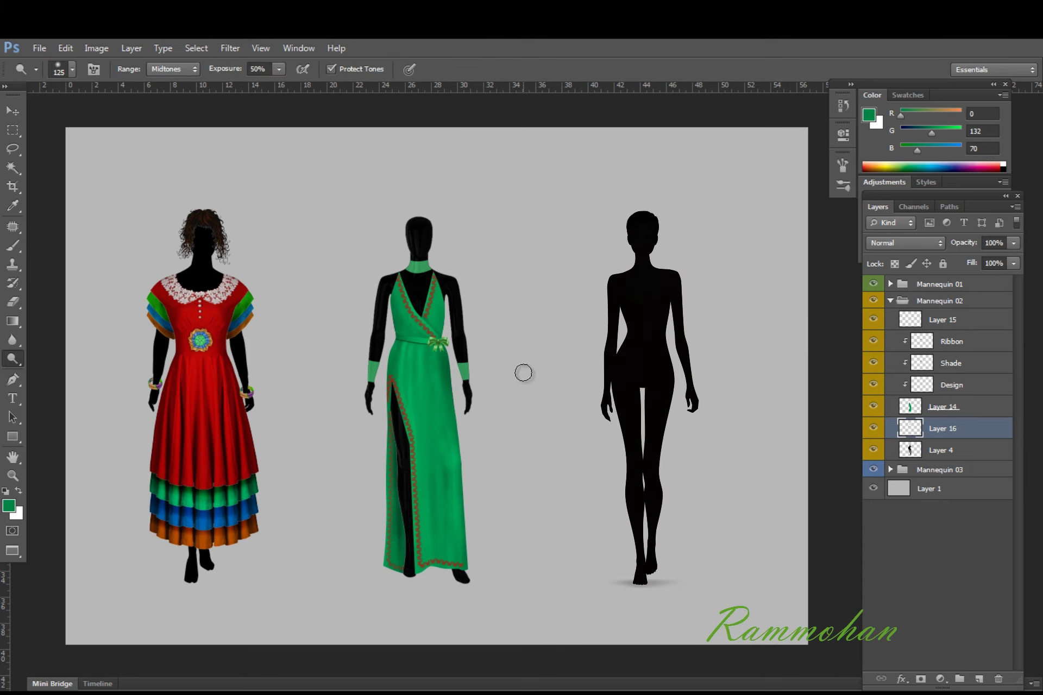
key("bracketright")
key("alt")
key("alt")
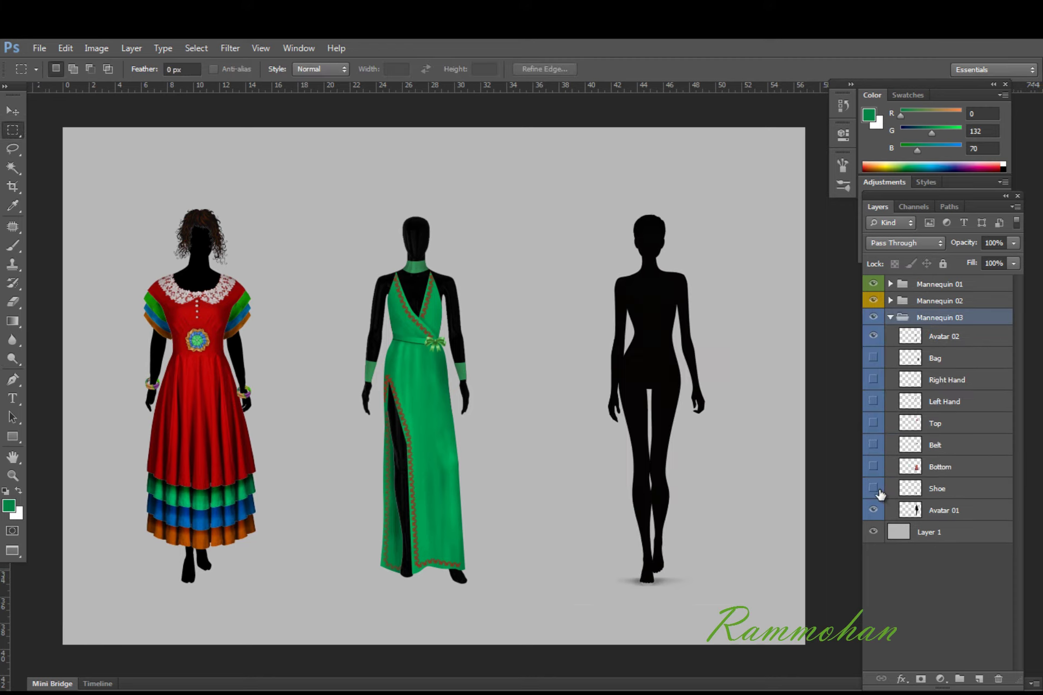
Show Shoe, Bottom, Belt, Top, Left Hand, Right Hand and Bag in Mannequin 03, then collapse it.
left_click(875, 489)
left_click(873, 466)
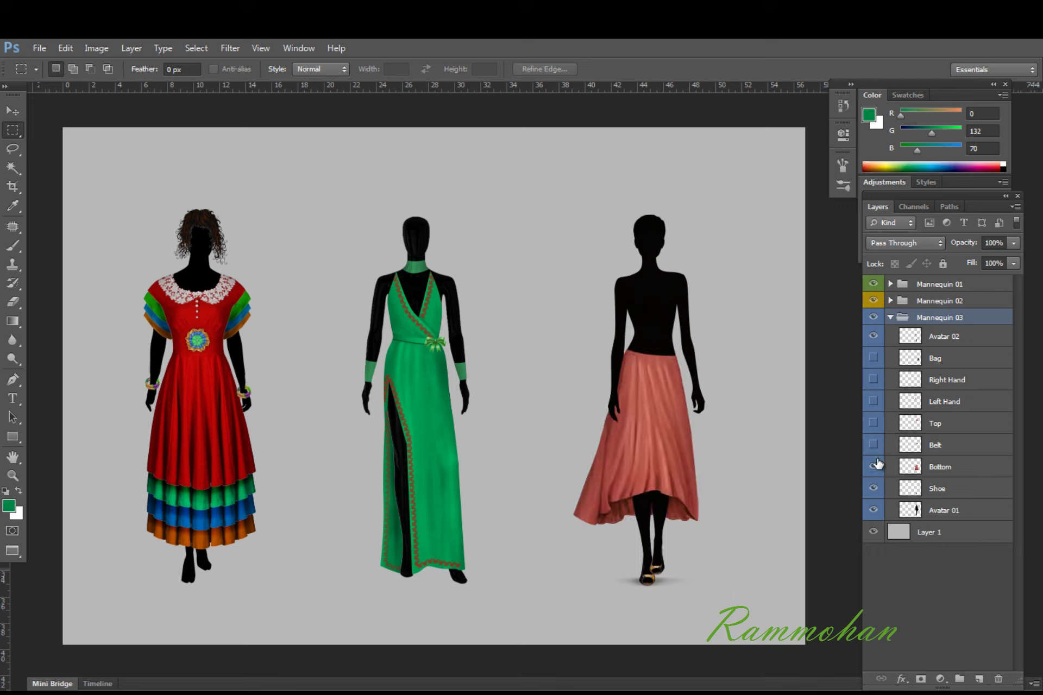
left_click(874, 445)
left_click(874, 423)
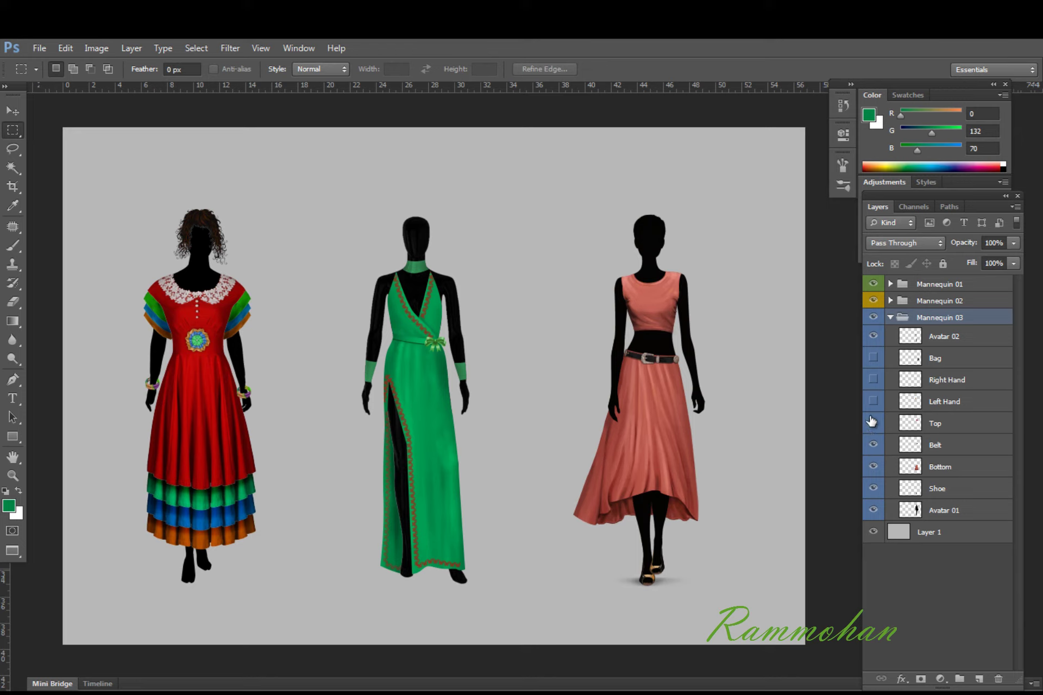
left_click(873, 402)
left_click(874, 402)
left_click(874, 380)
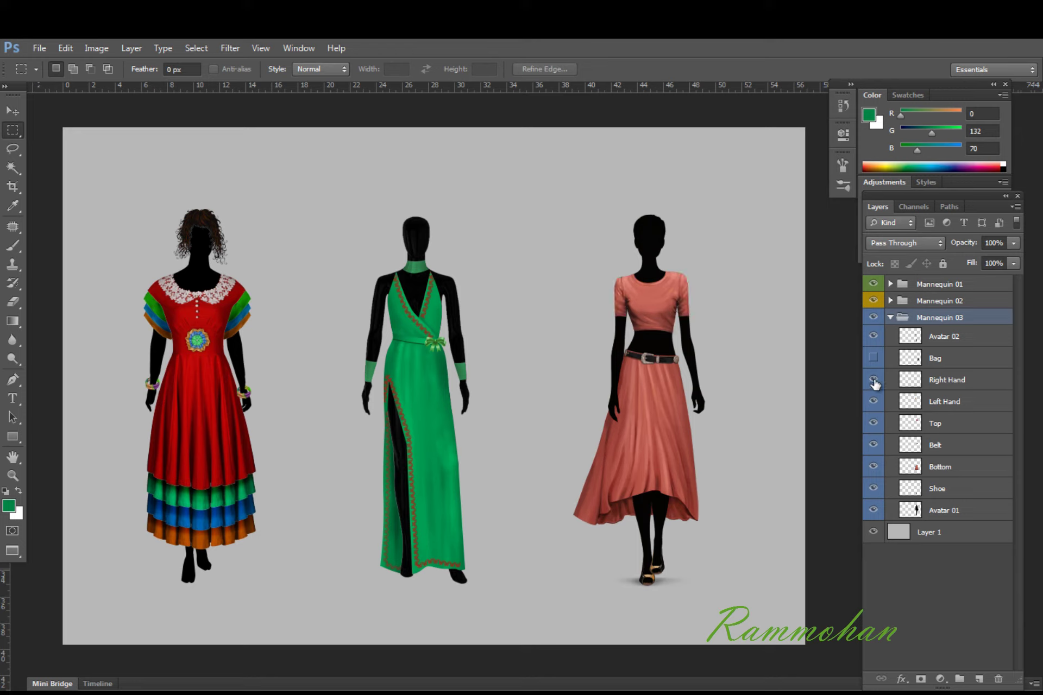
left_click(873, 359)
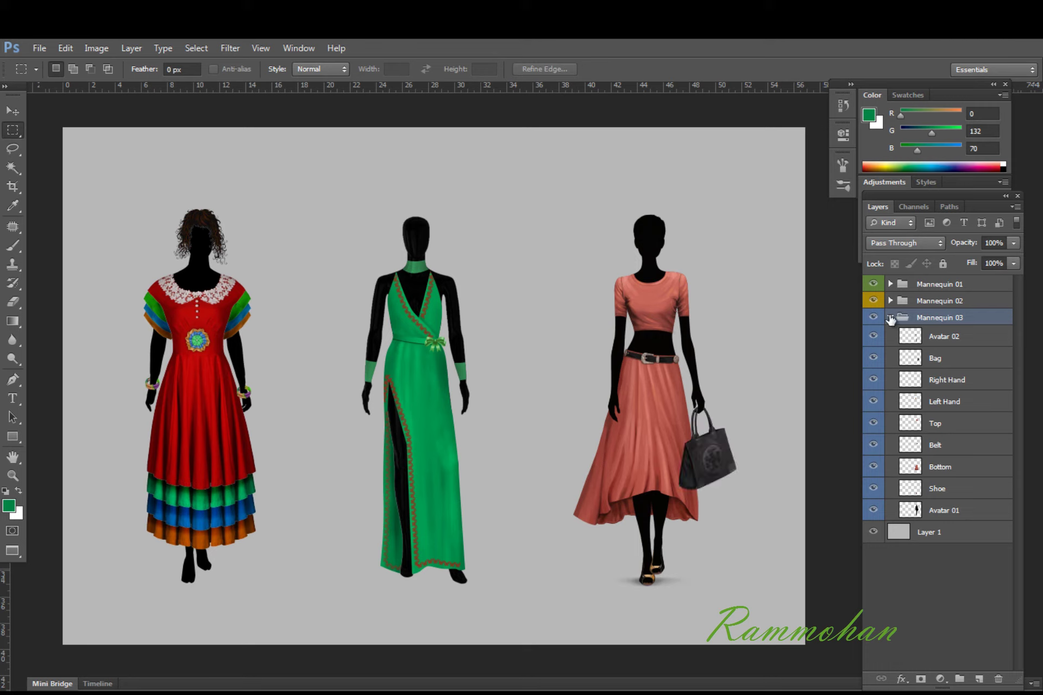
left_click(890, 317)
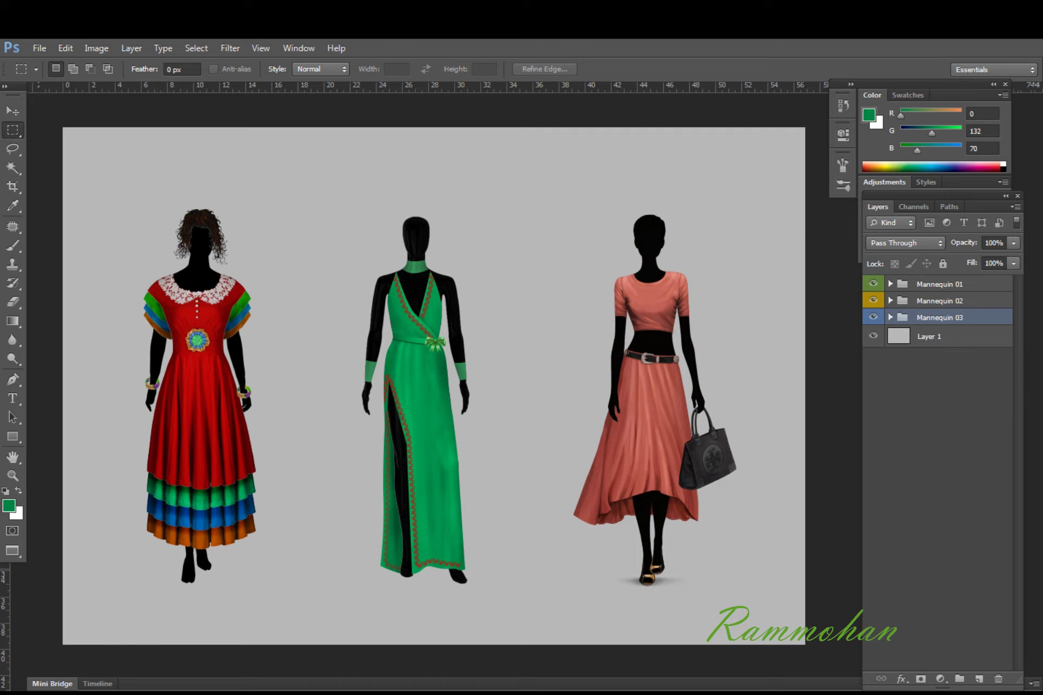